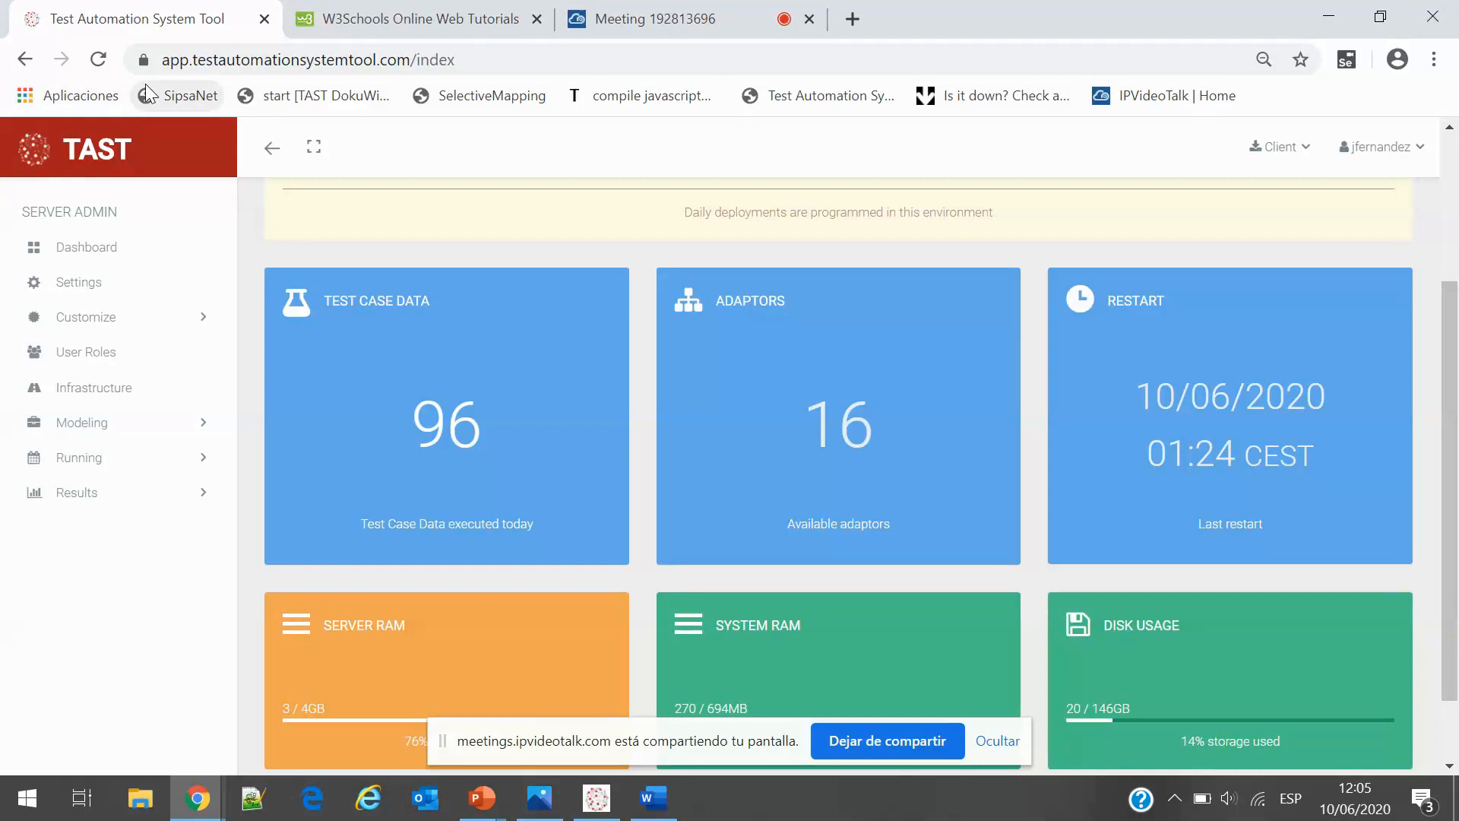
Open the UML diagram modeling page
click(178, 430)
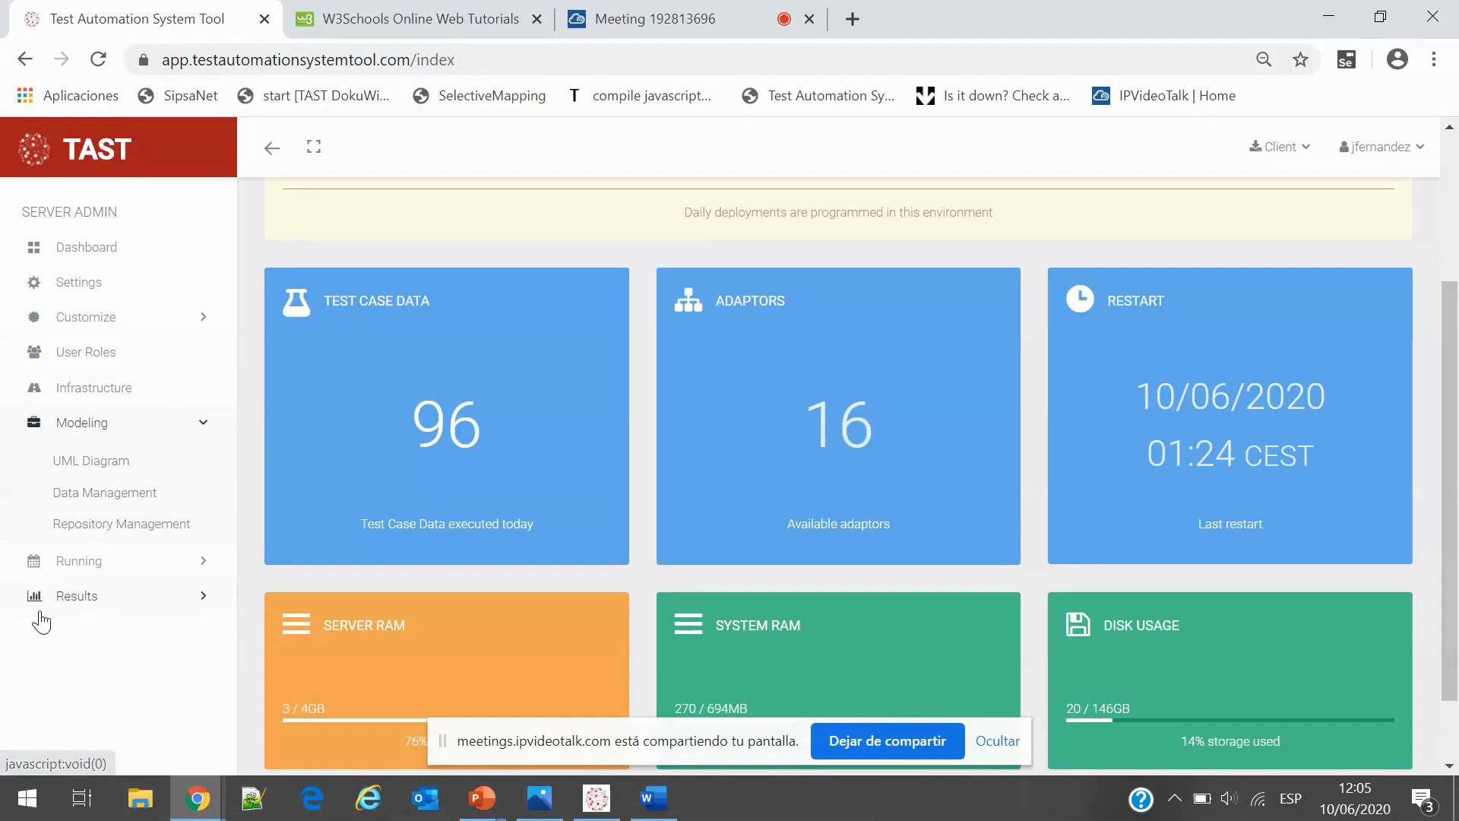
click(141, 596)
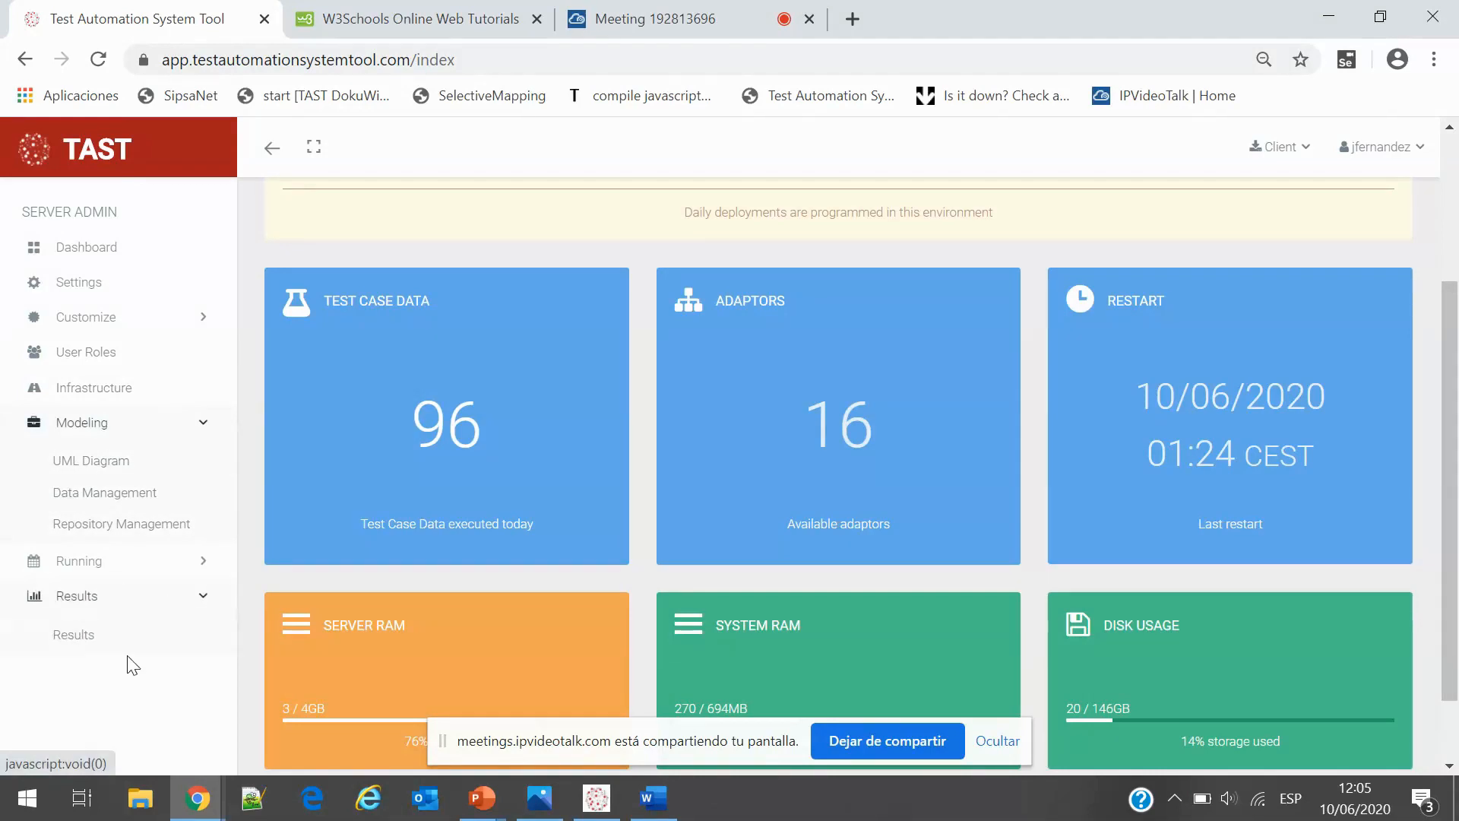
click(144, 464)
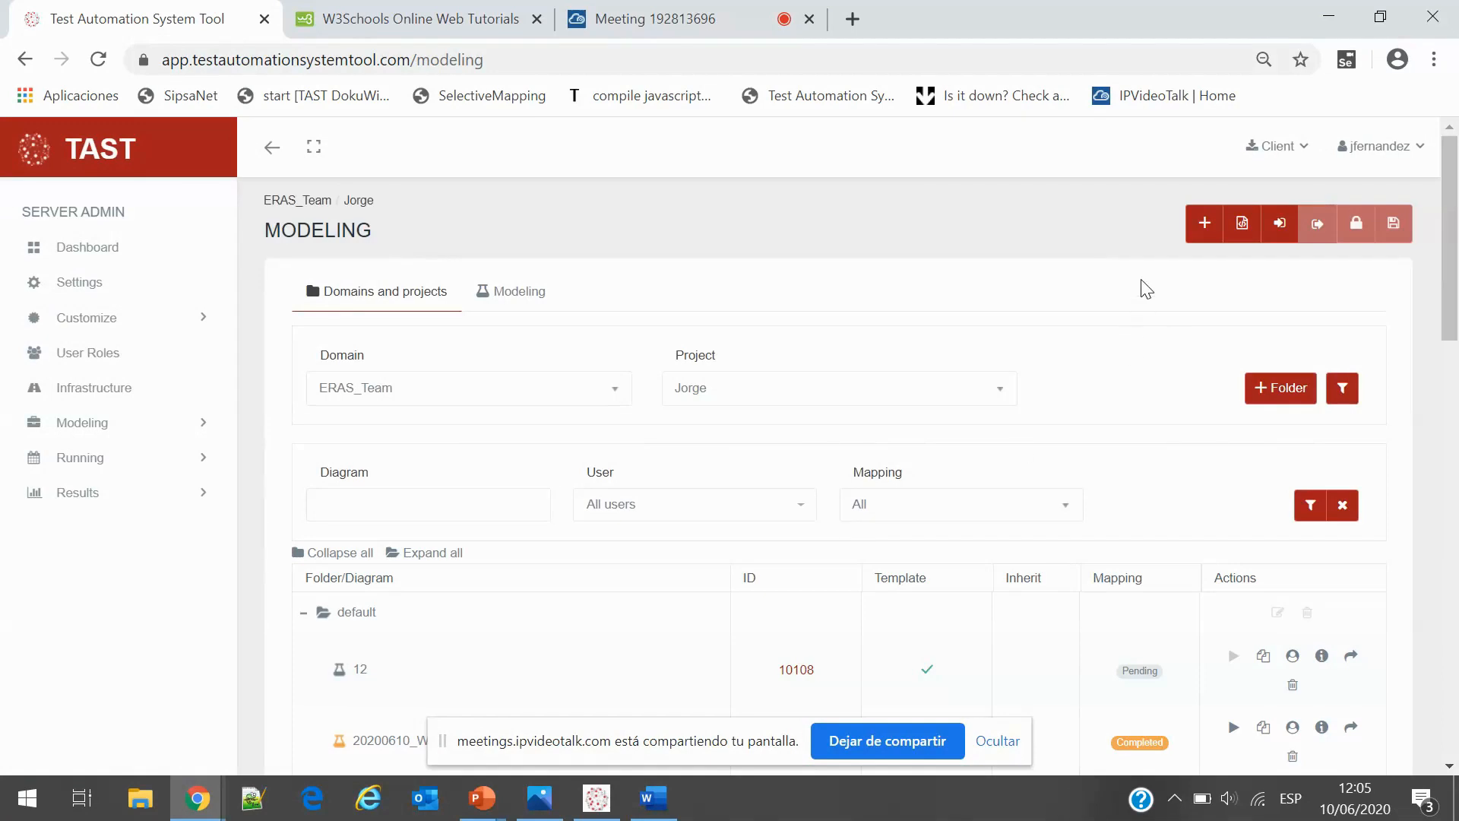
Create a new UML diagram named webinar with the description "this is ates" in the default folder
click(1194, 232)
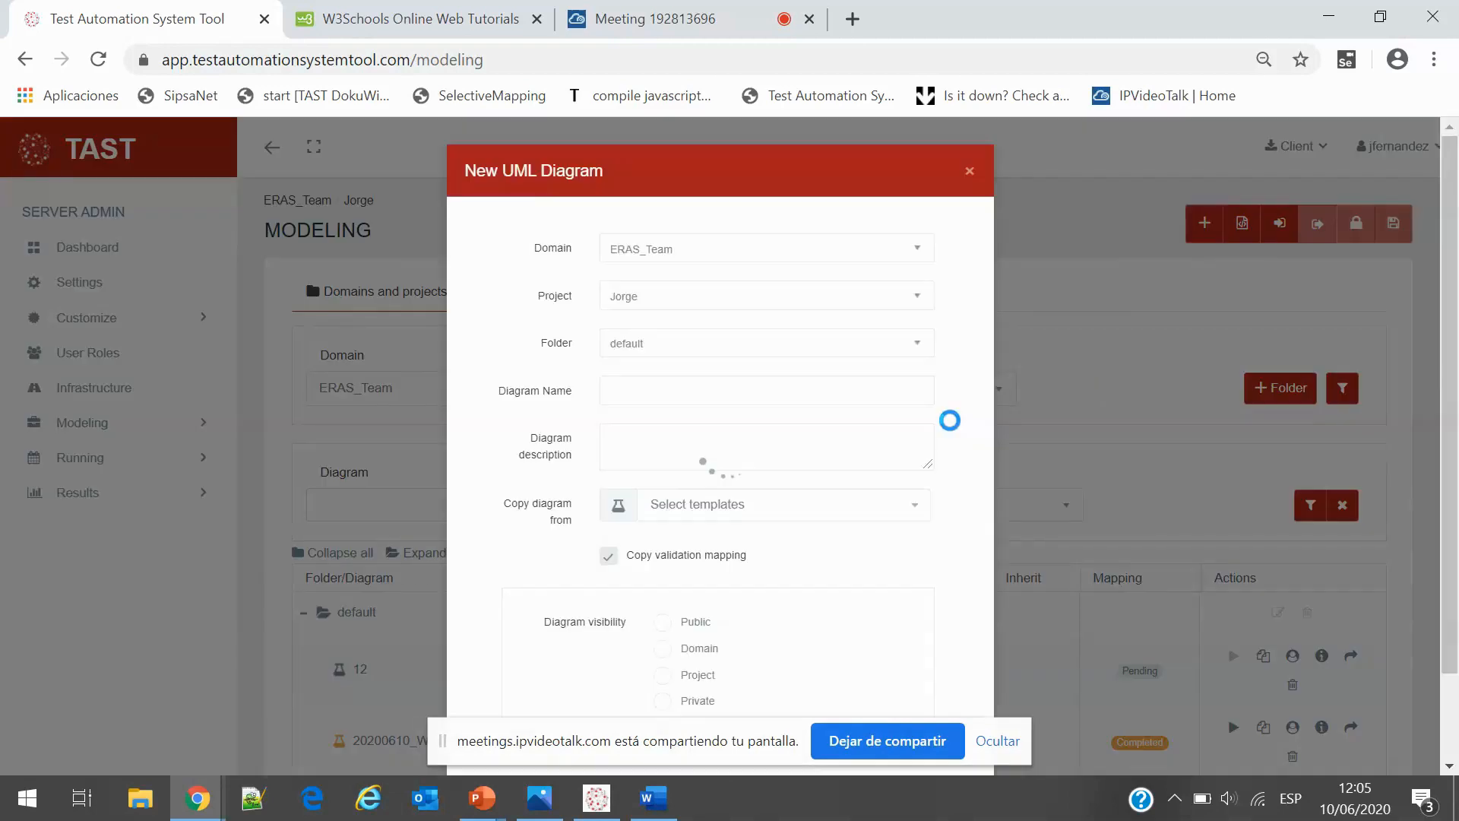
click(727, 387)
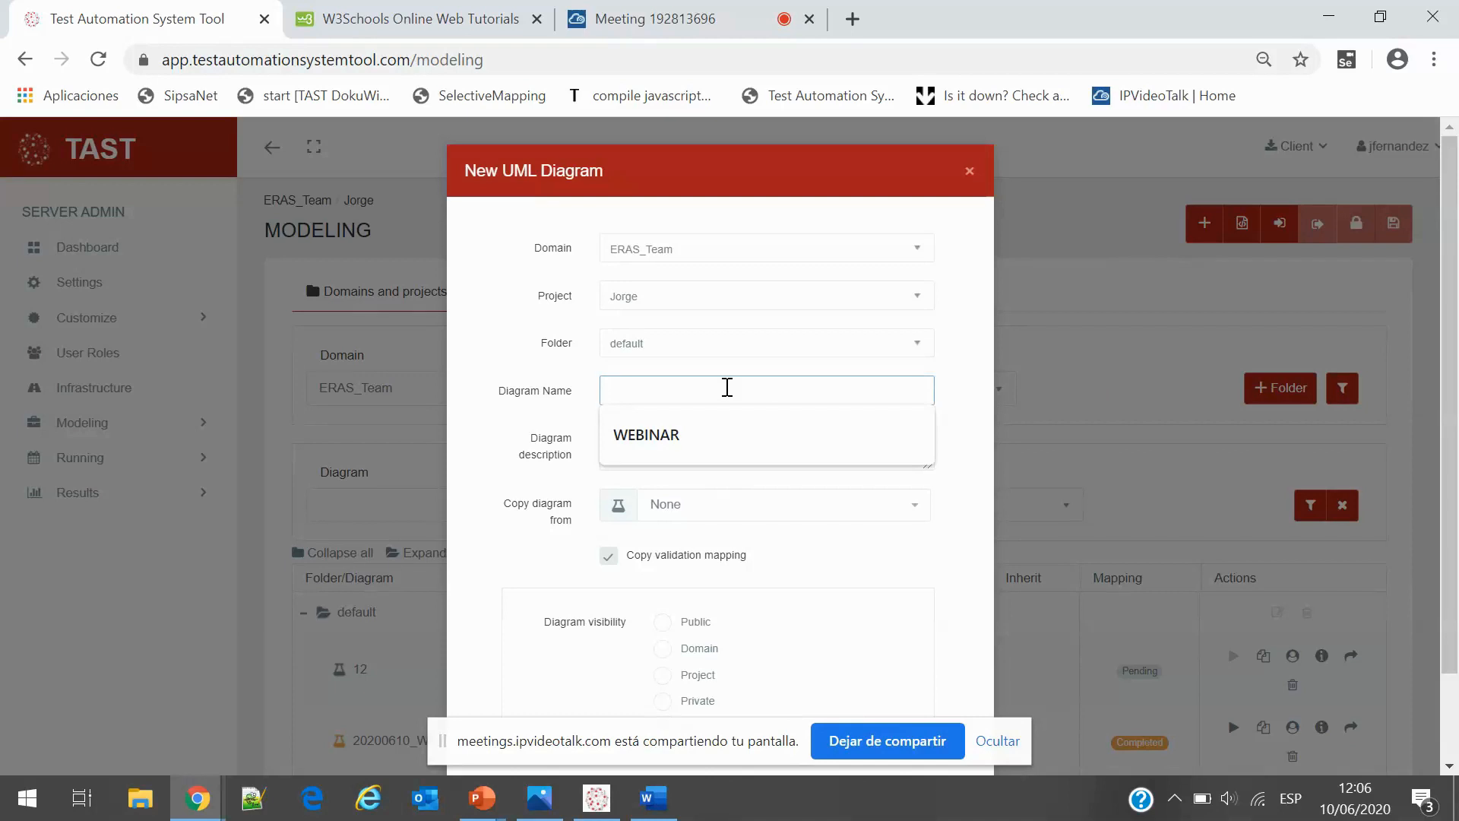
text(webinar)
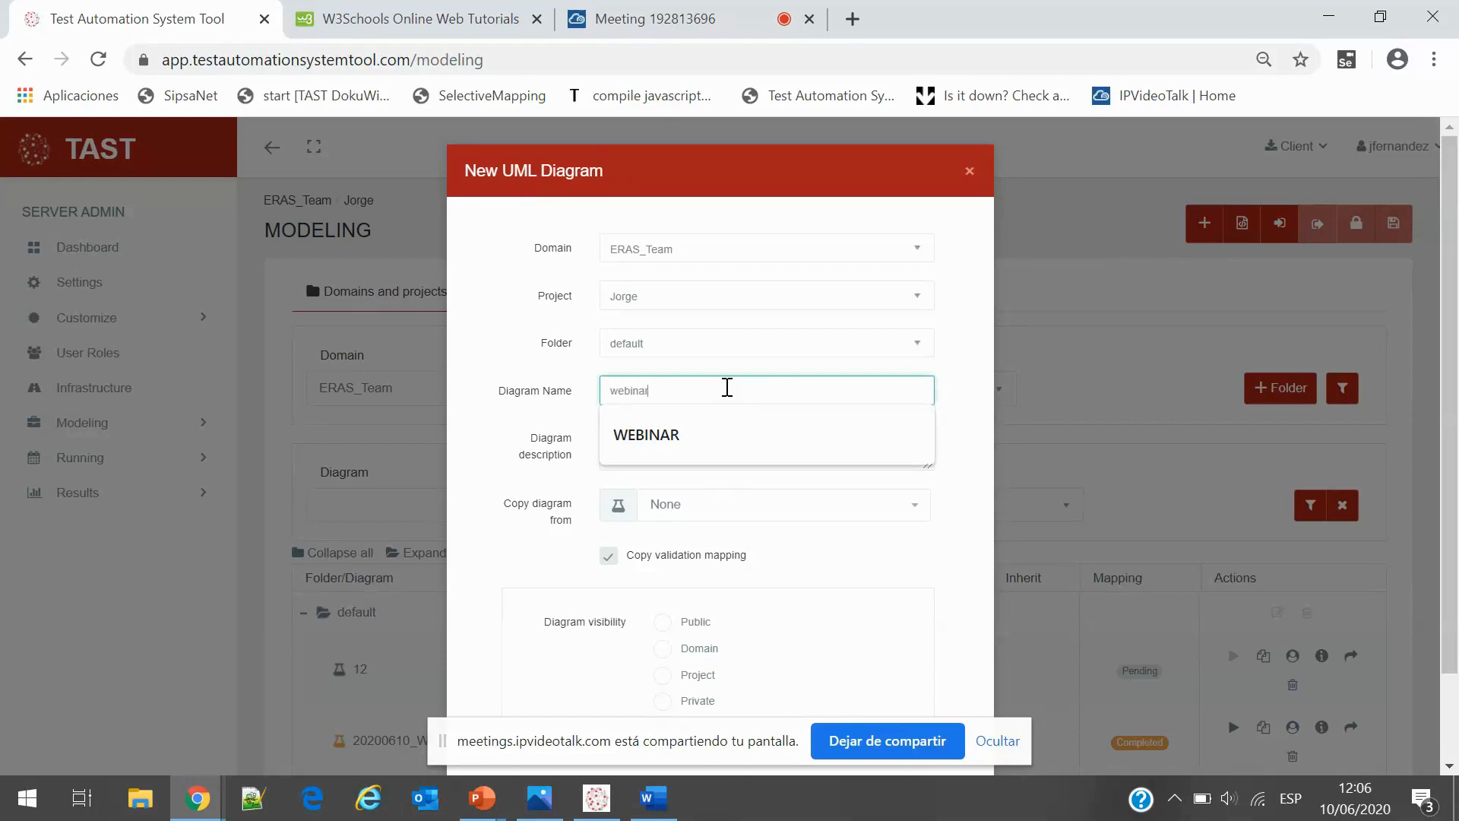
key(Tab)
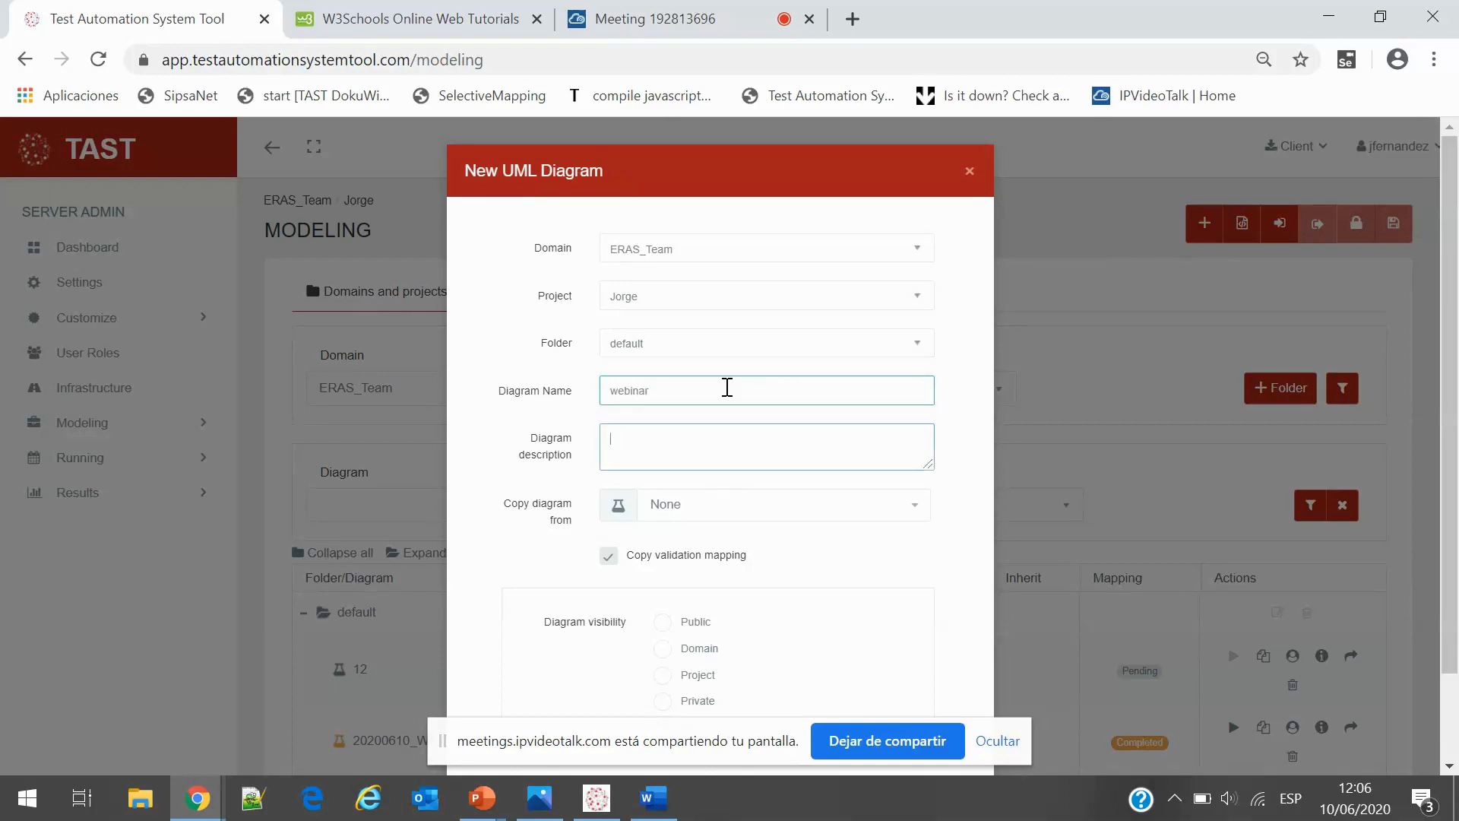
text(this is)
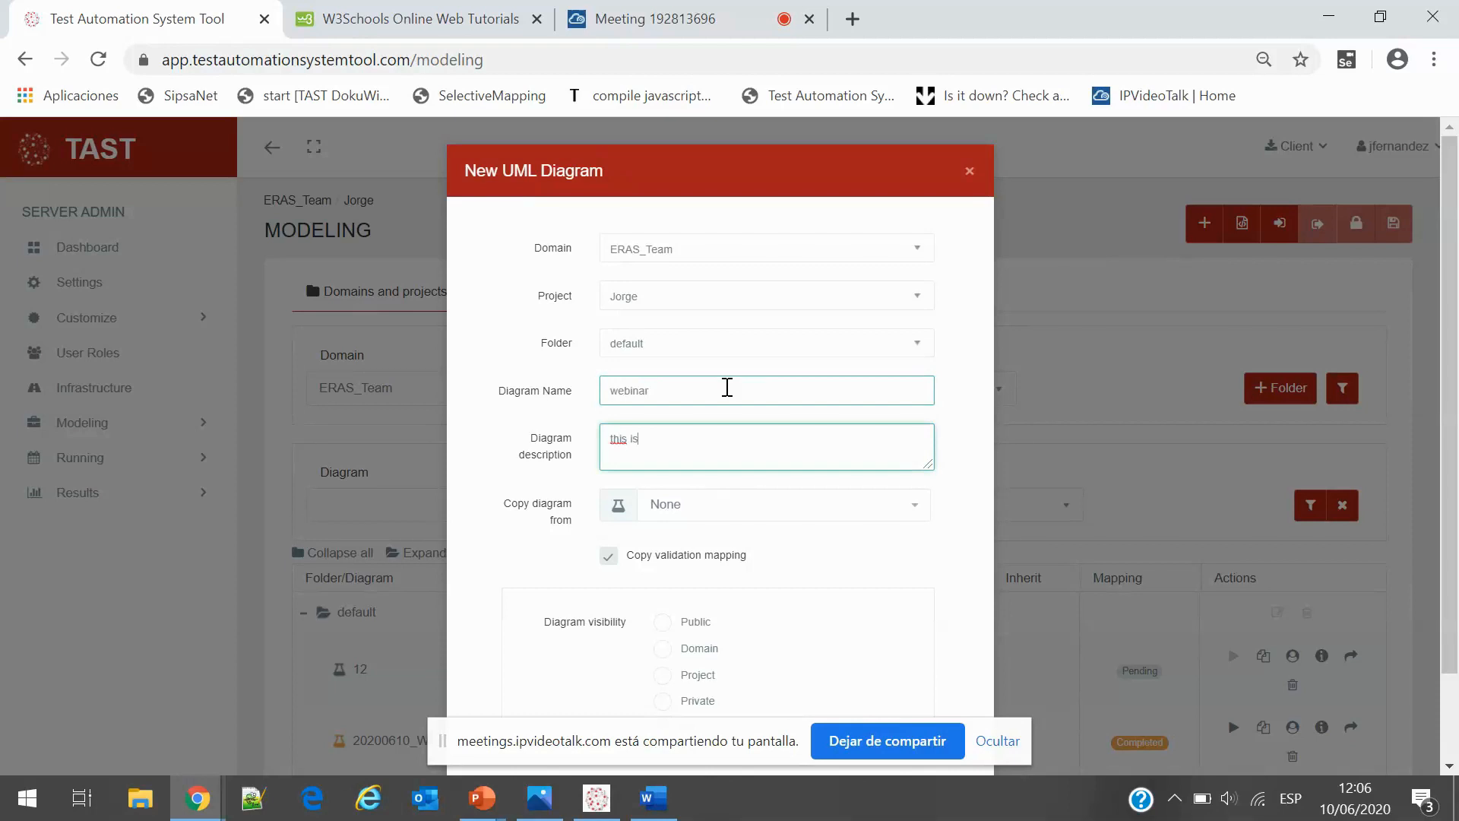
text( ates)
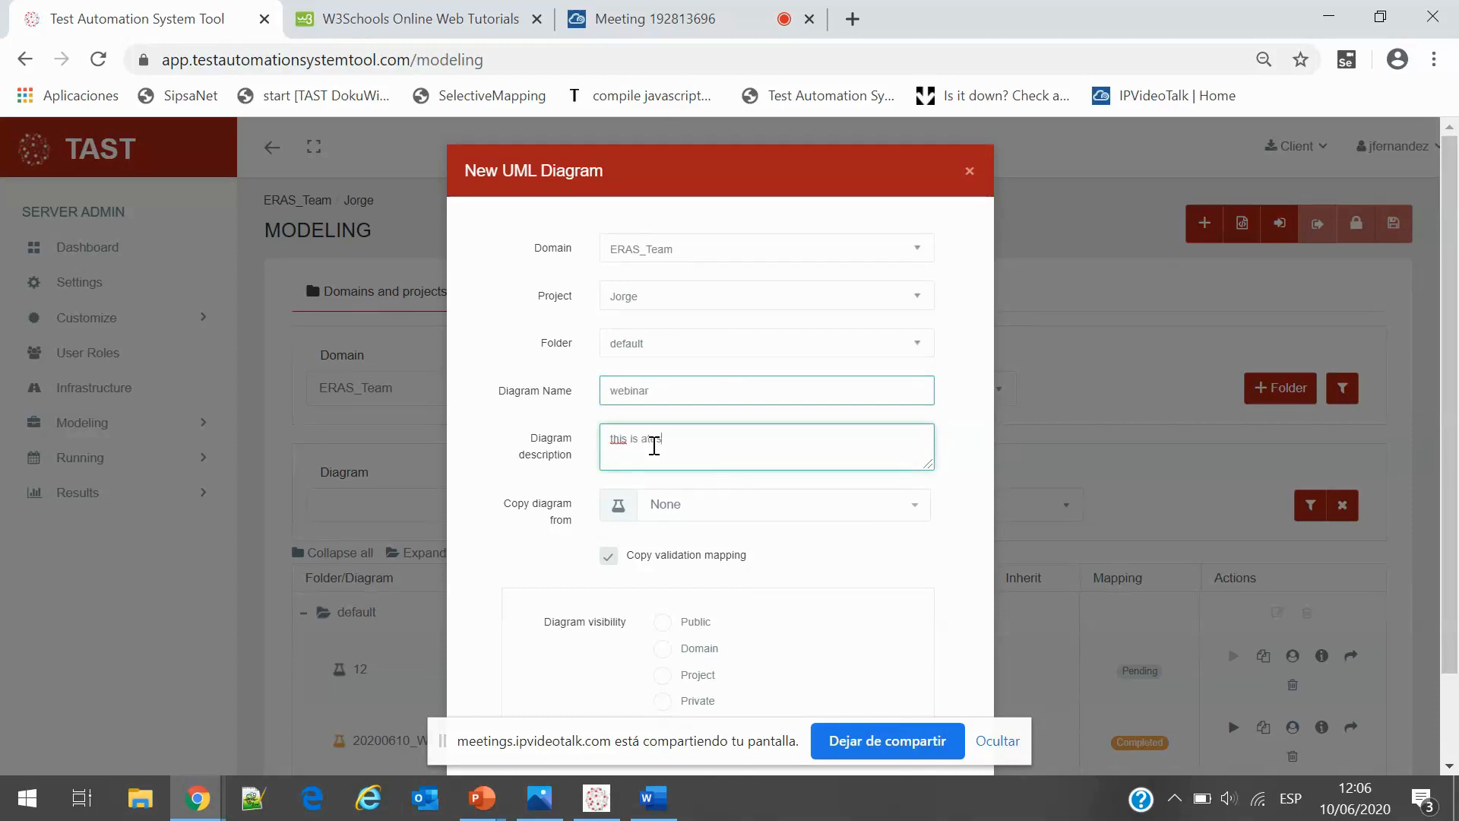
scroll(932, 585, down, 2)
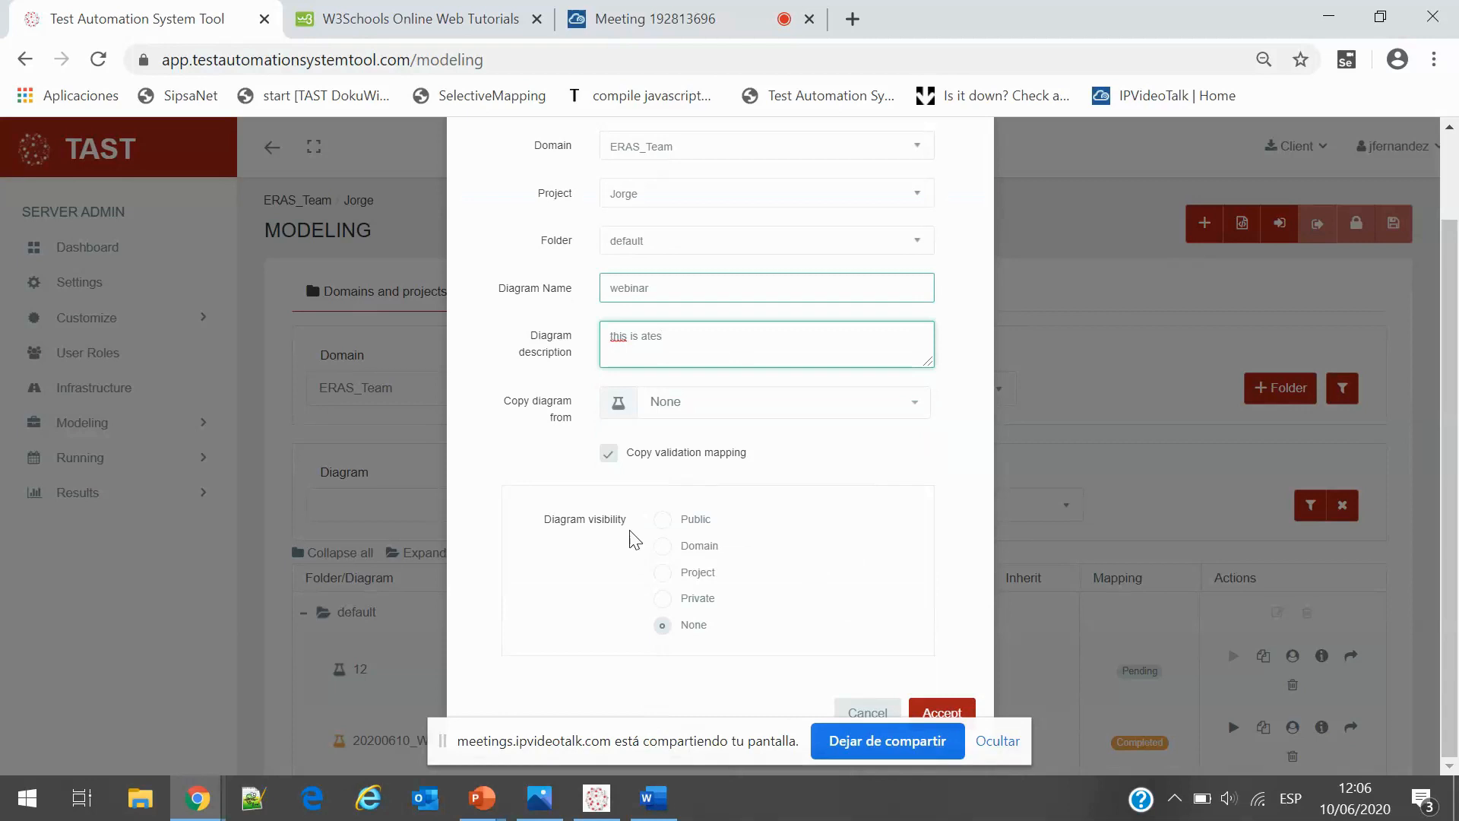
click(942, 712)
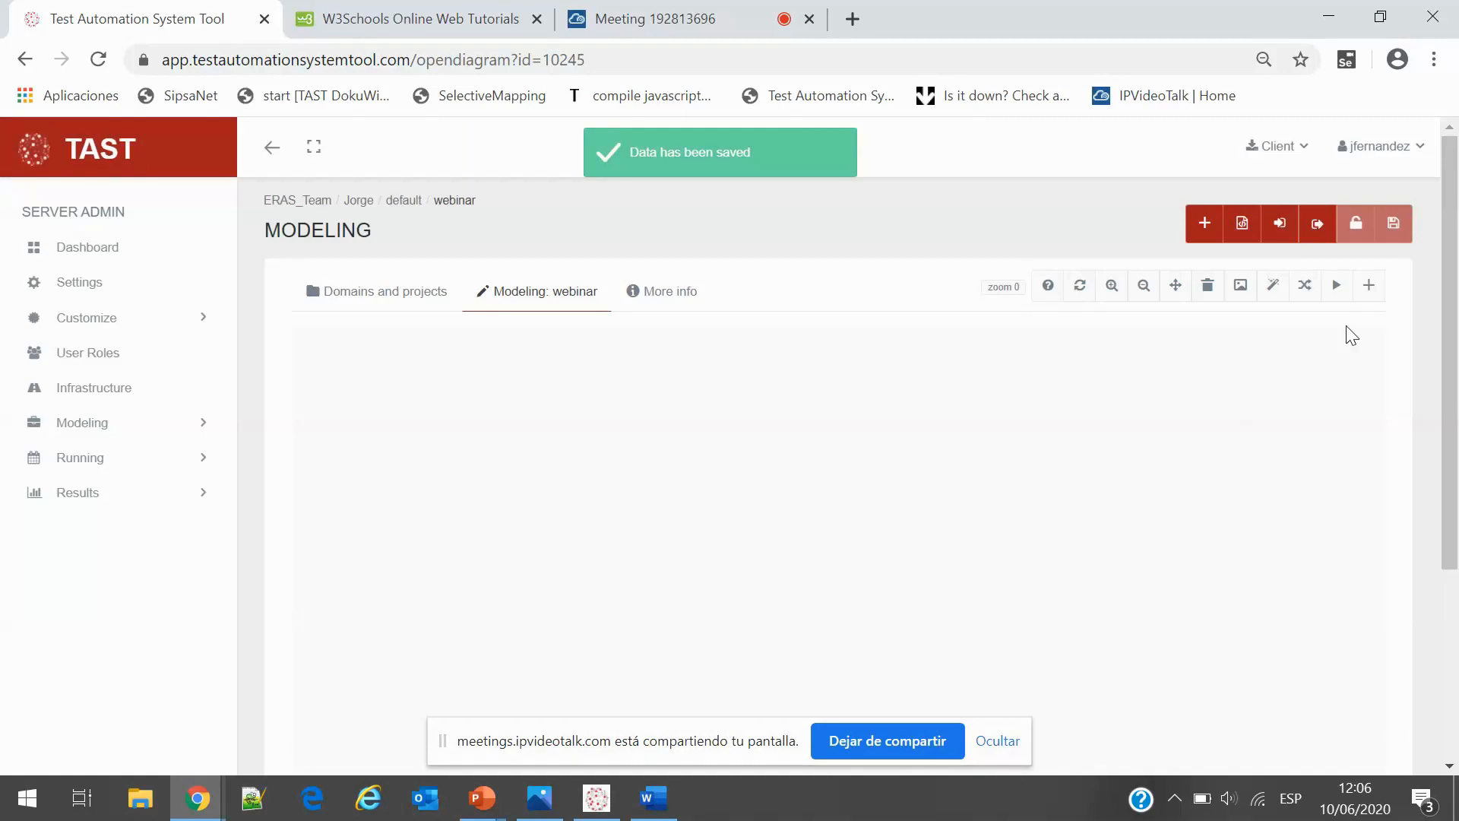
Place two objects side by side on the empty webinar diagram
click(1370, 289)
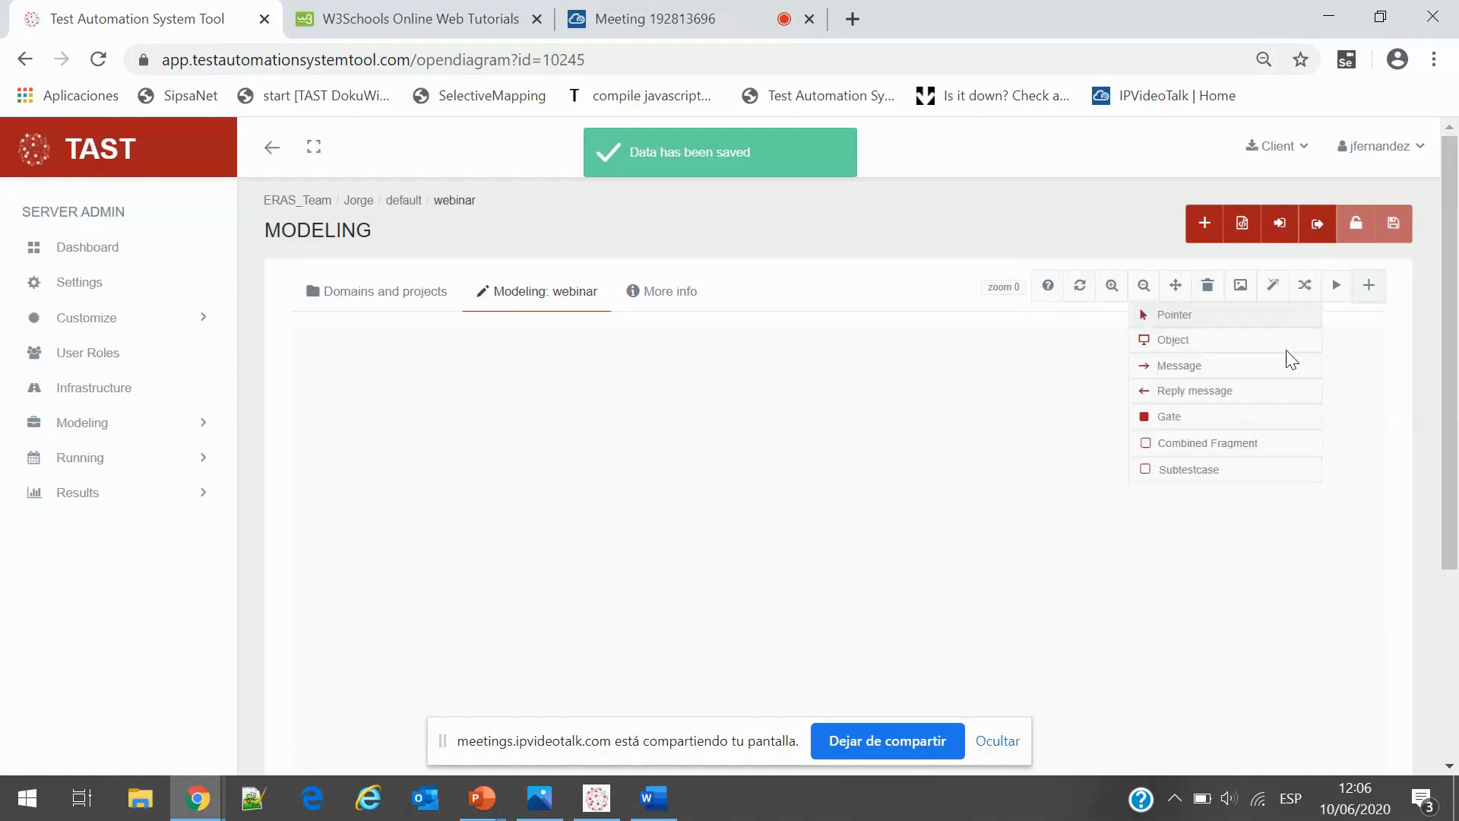
click(1181, 344)
click(566, 403)
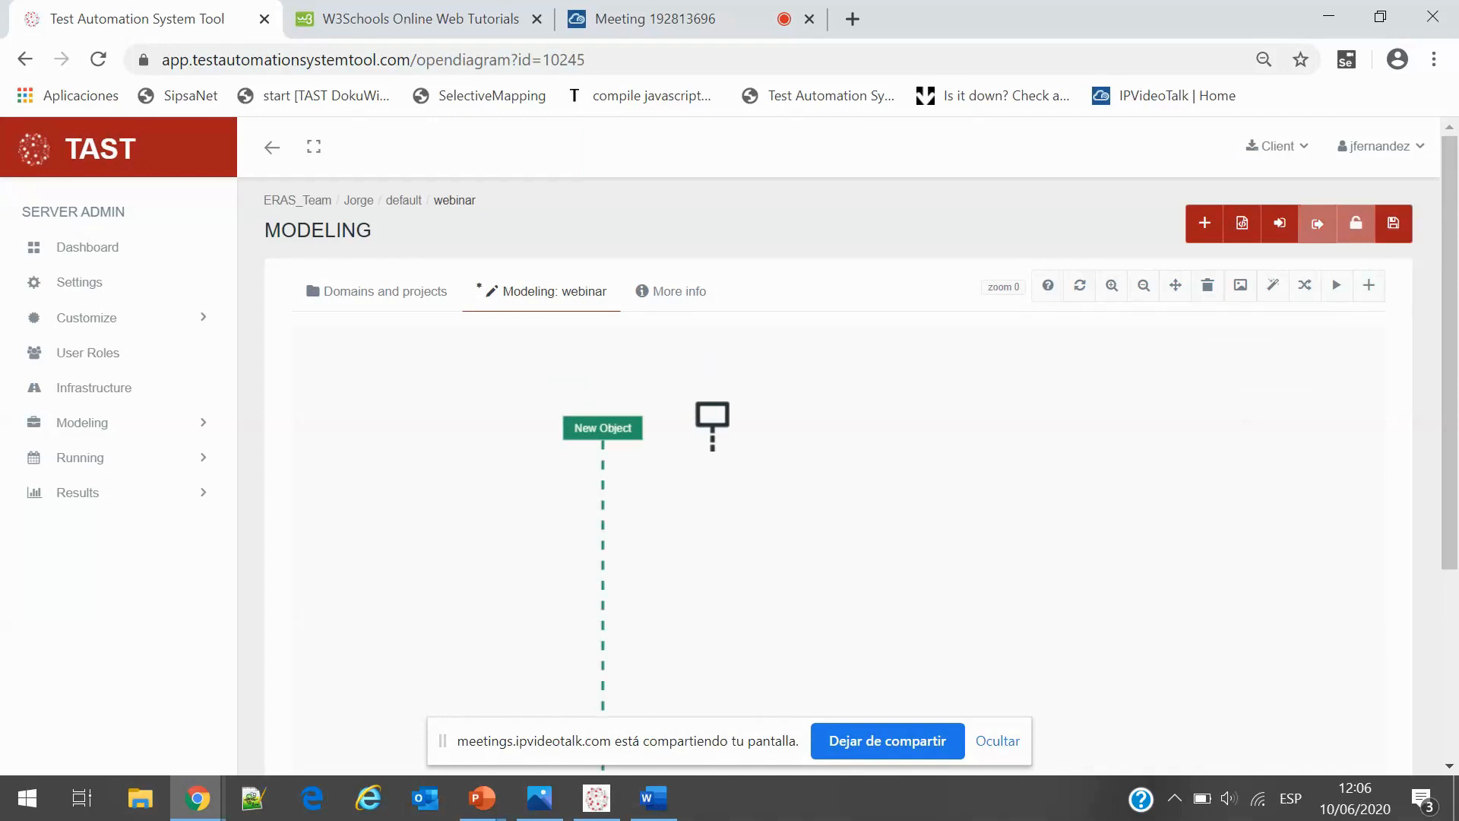
click(820, 419)
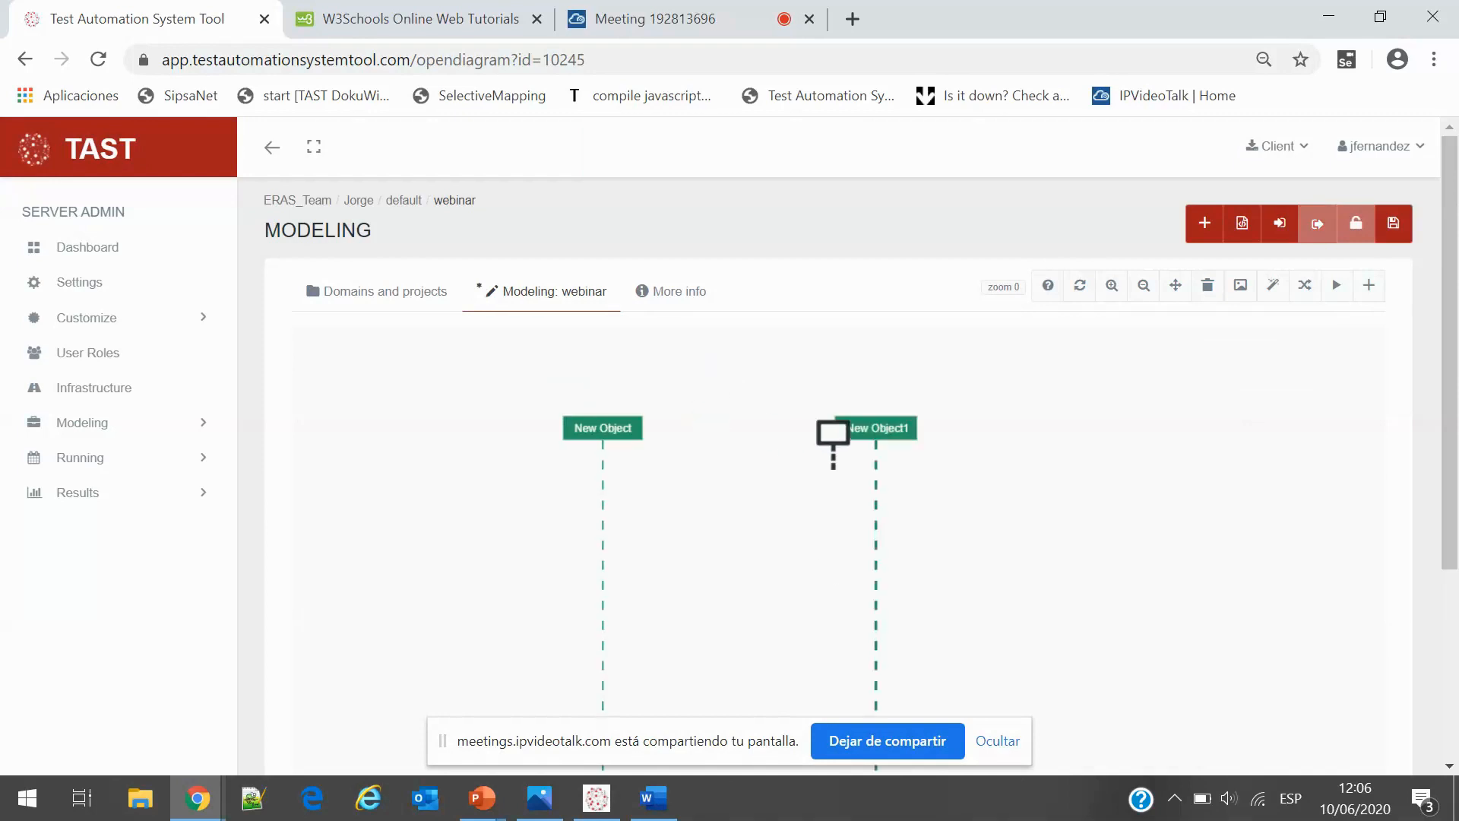
Rename the first object of the diagram as User
click(623, 427)
scroll(578, 425, down, 4)
triple_click(488, 424)
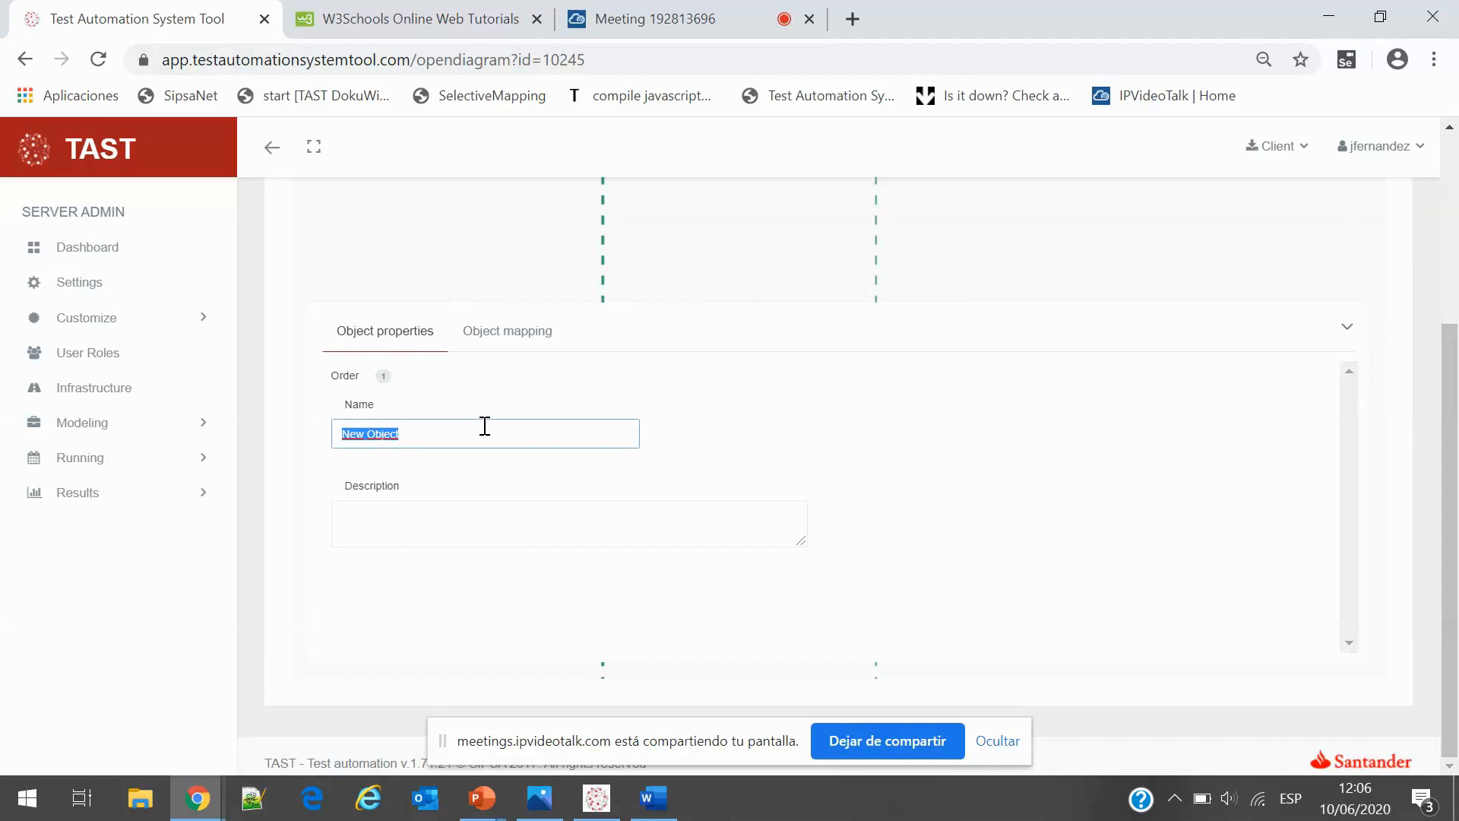
text(USe)
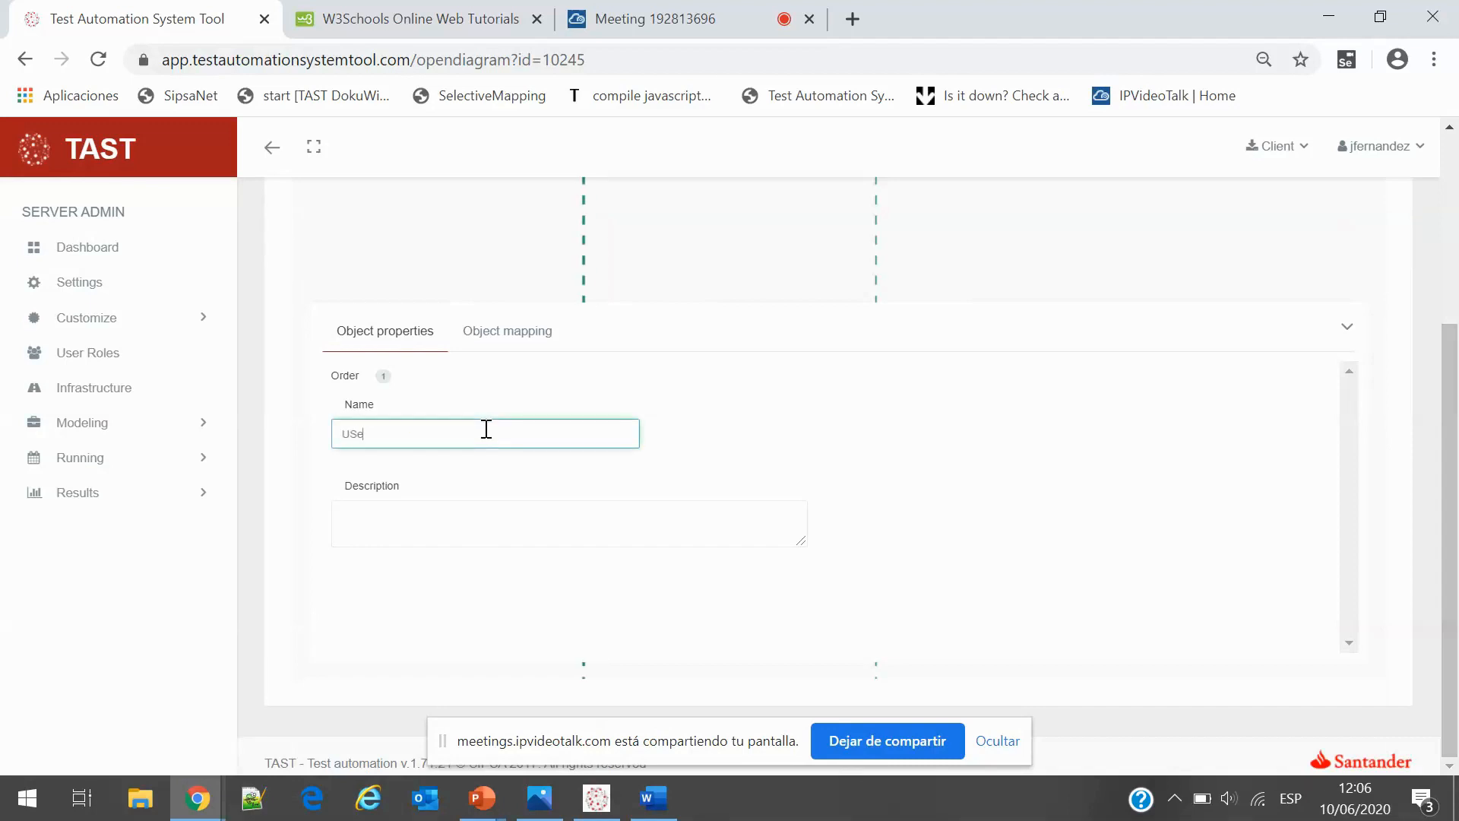
key(BackSpace)
key(BackSpace)
key(BackSpace)
text(user)
Rename the second object of the diagram as GUI
drag(1447, 521, 1457, 376)
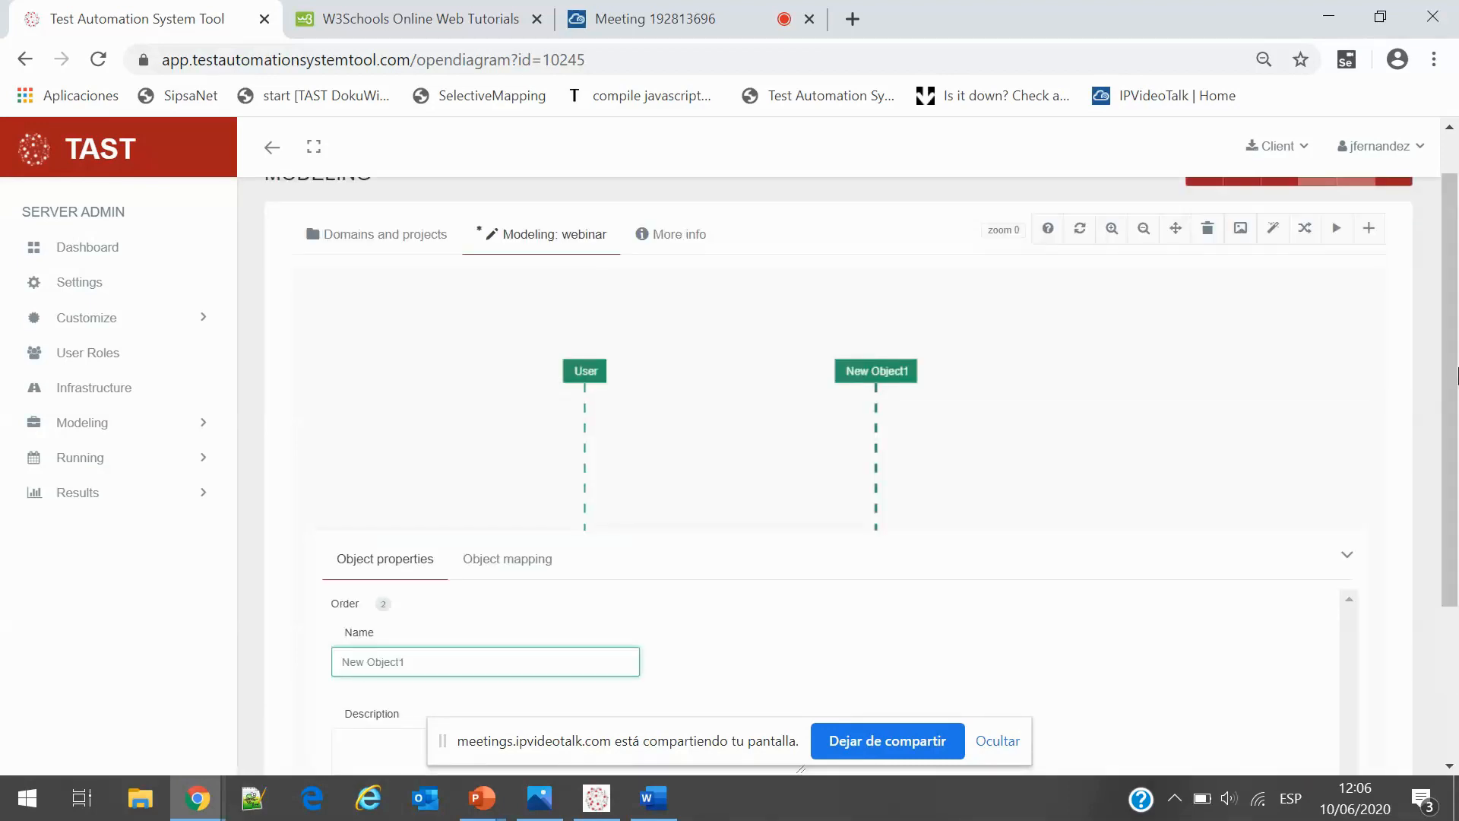
scroll(439, 434, down, 3)
triple_click(439, 434)
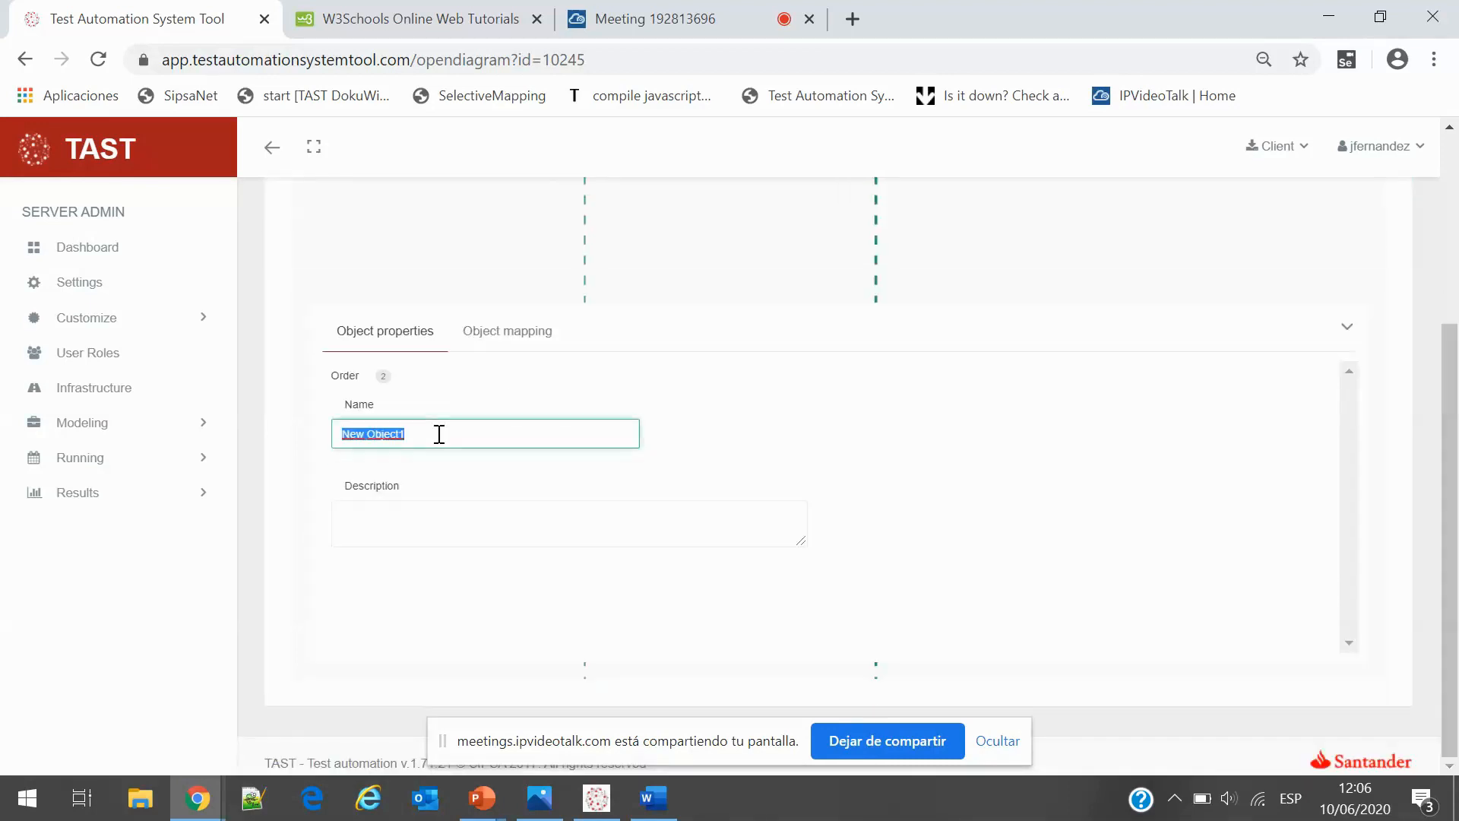
text(GYI)
key(BackSpace)
text(UI)
key(BackSpace)
key(BackSpace)
key(BackSpace)
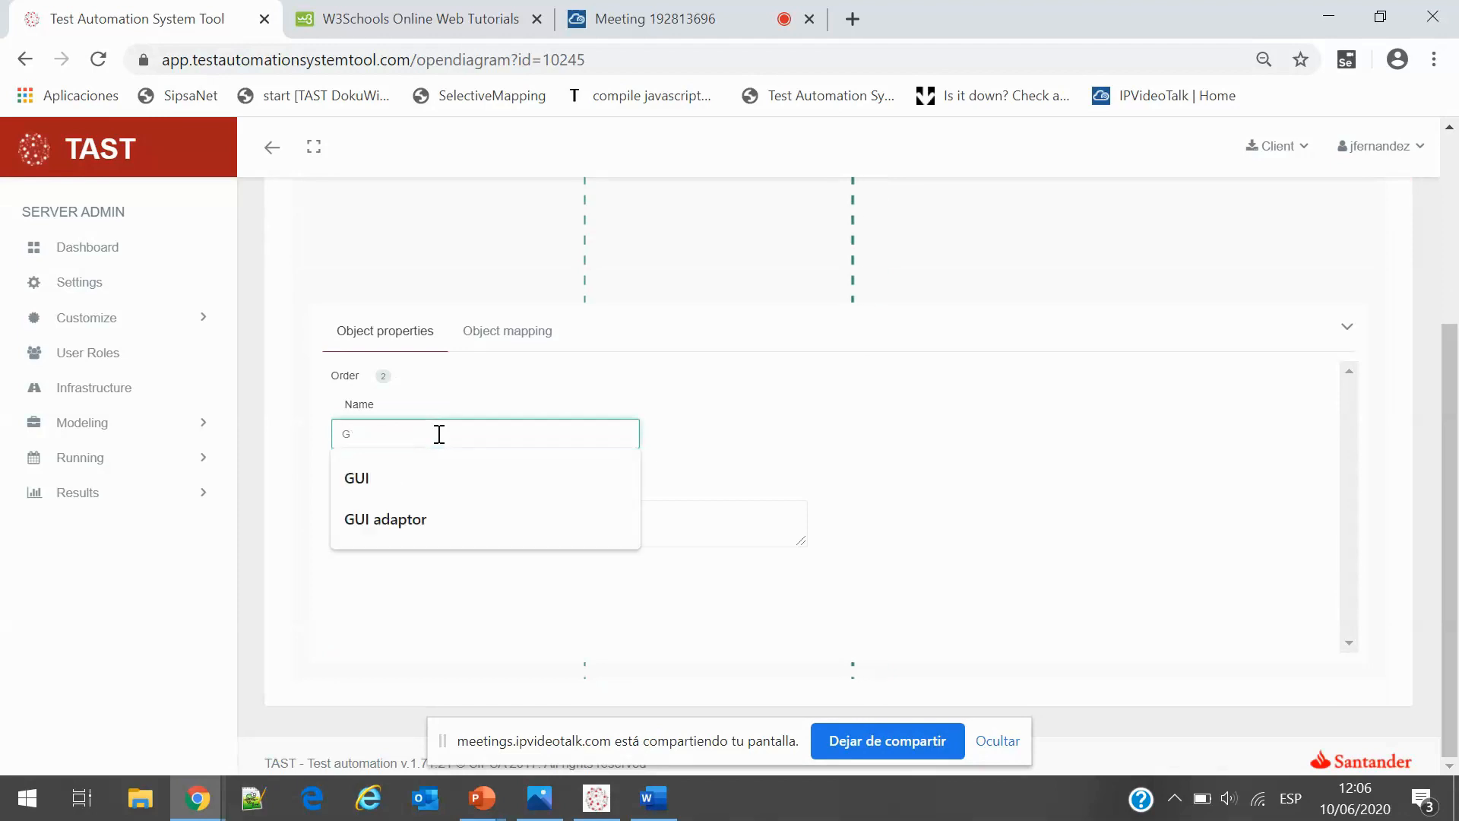
text(UI)
Map the GUI object to Adaptor GUI HTML
click(500, 343)
click(728, 411)
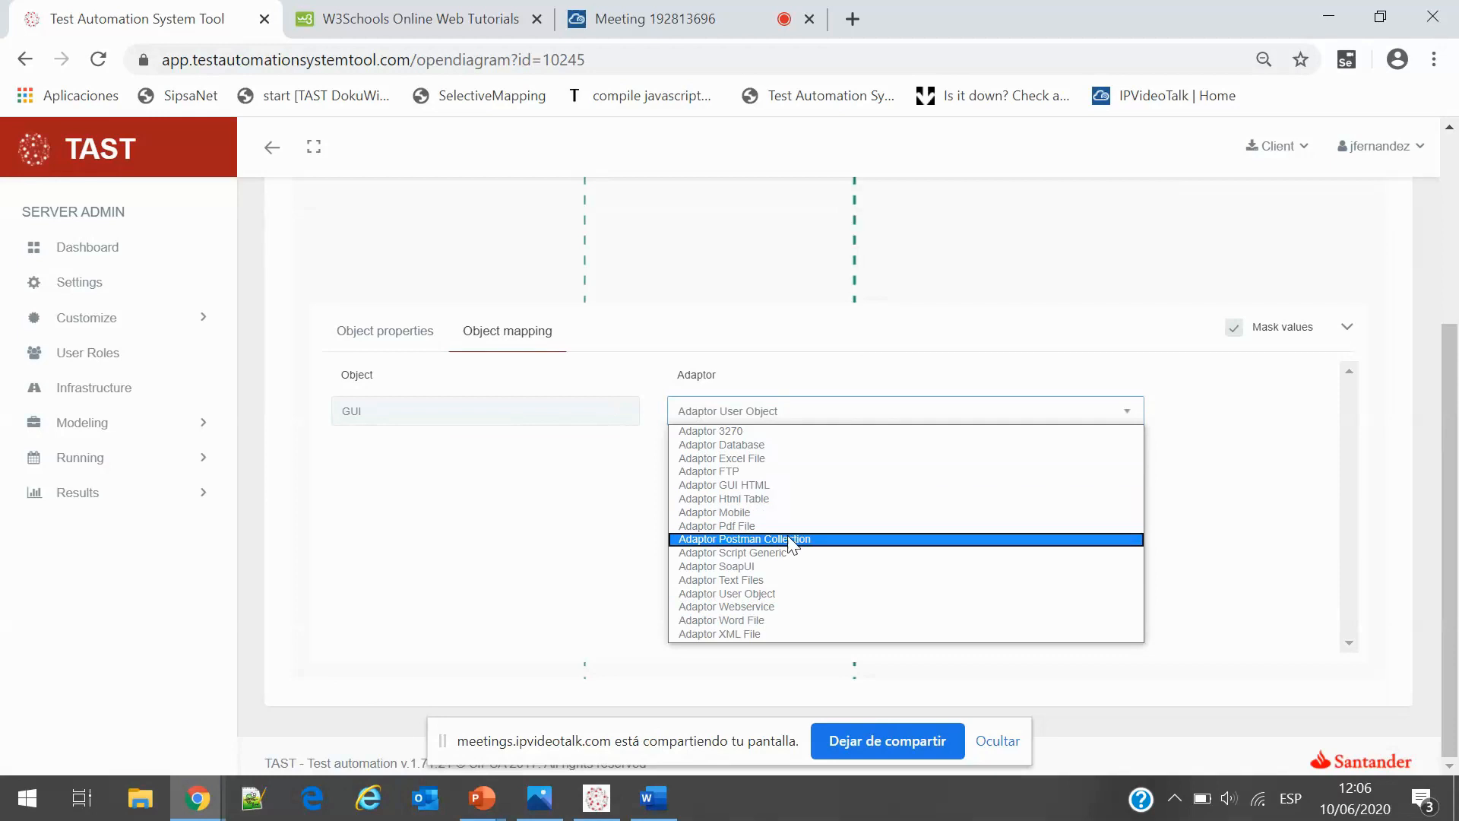
click(785, 487)
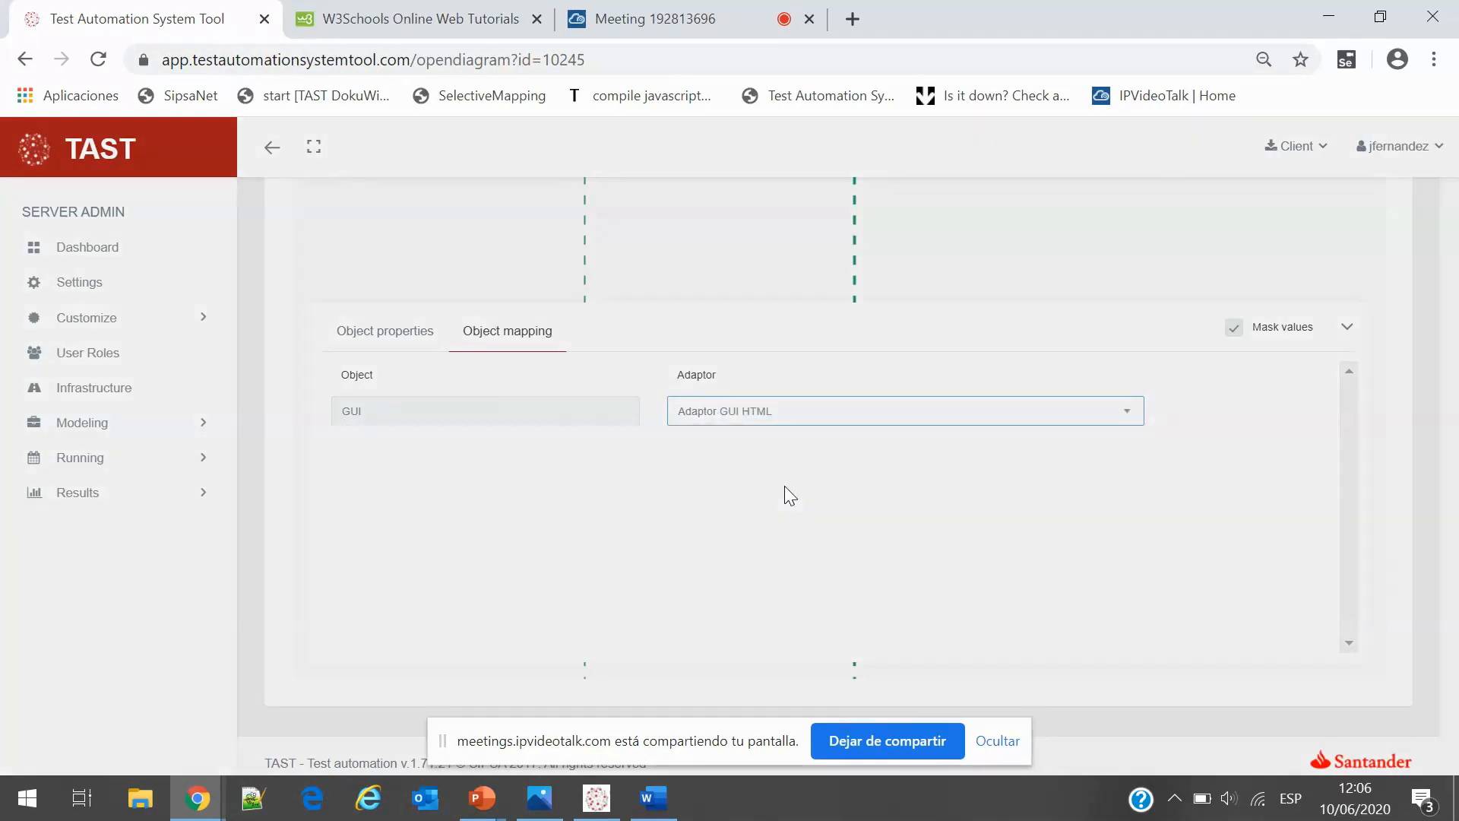
click(1103, 447)
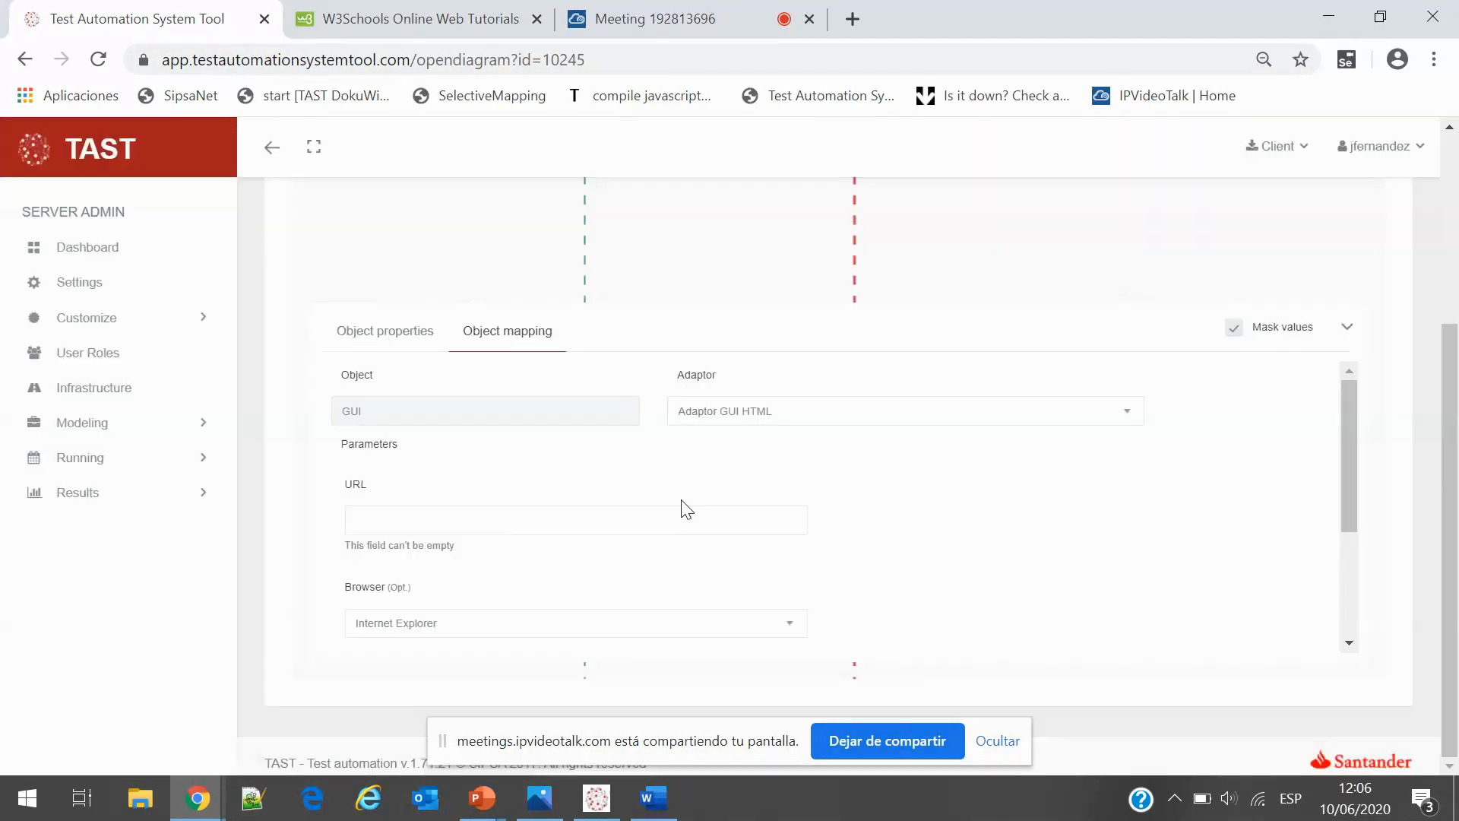
click(511, 519)
text(ww)
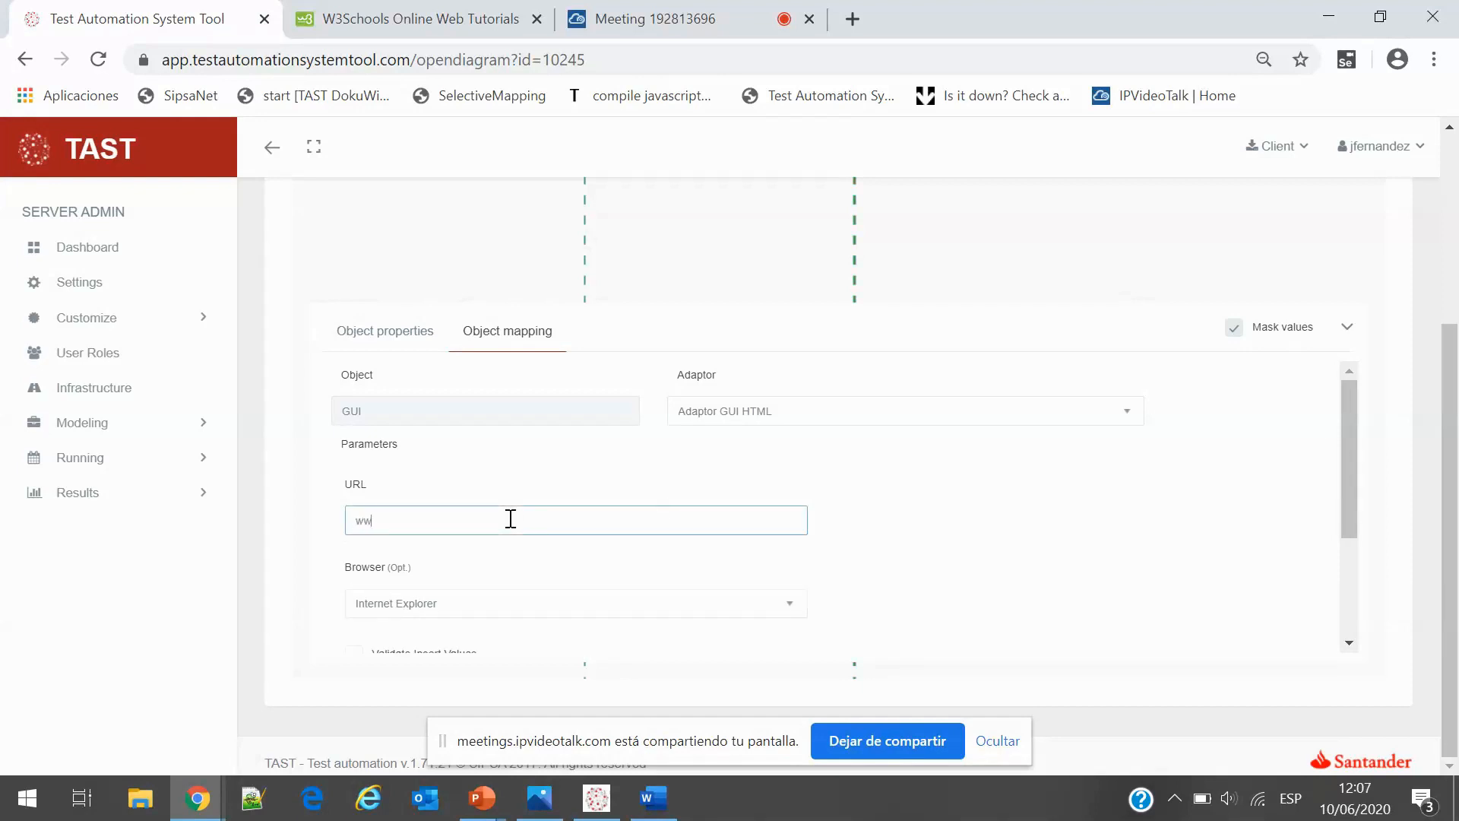
text(w.google.es)
key(BackSpace)
key(BackSpace)
key(BackSpace)
key(BackSpace)
key(BackSpace)
key(BackSpace)
key(BackSpace)
key(BackSpace)
key(BackSpace)
key(BackSpace)
key(BackSpace)
key(BackSpace)
key(BackSpace)
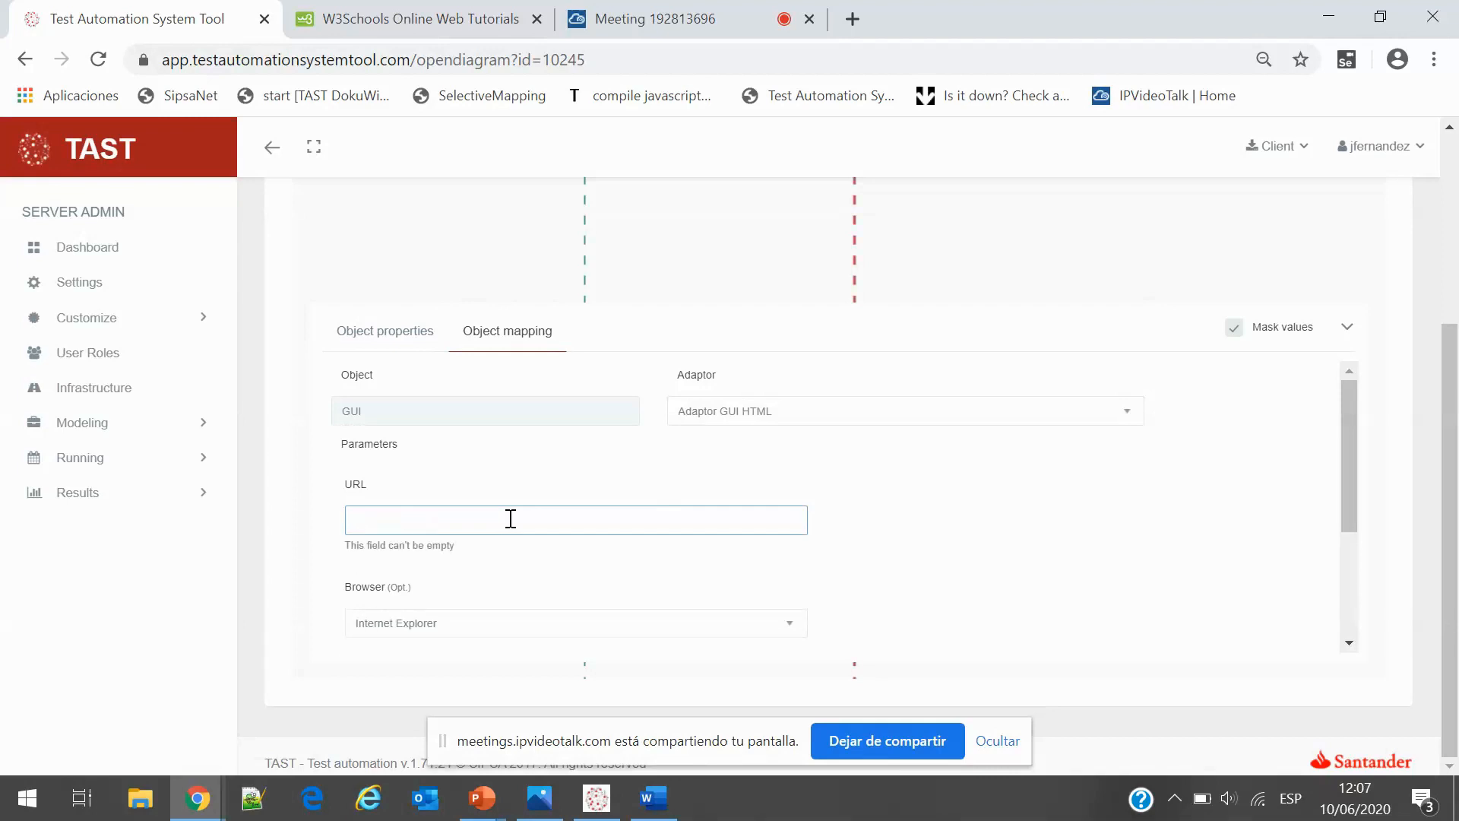
Set the GUI object's URL parameter to #url and its browser to Chrome, and collapse the object's settings
text(#u)
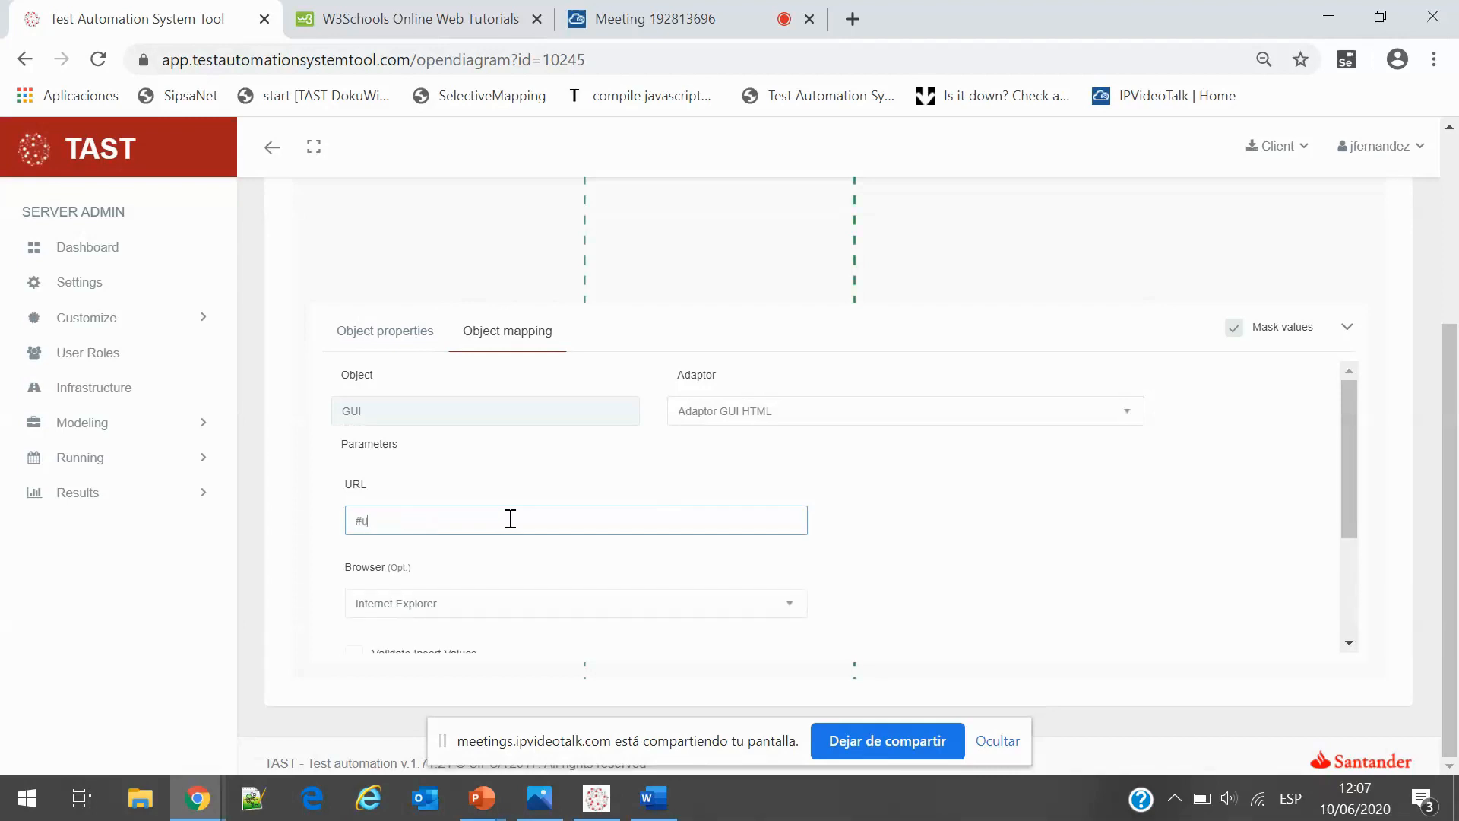
text(rl)
scroll(834, 459, down, 2)
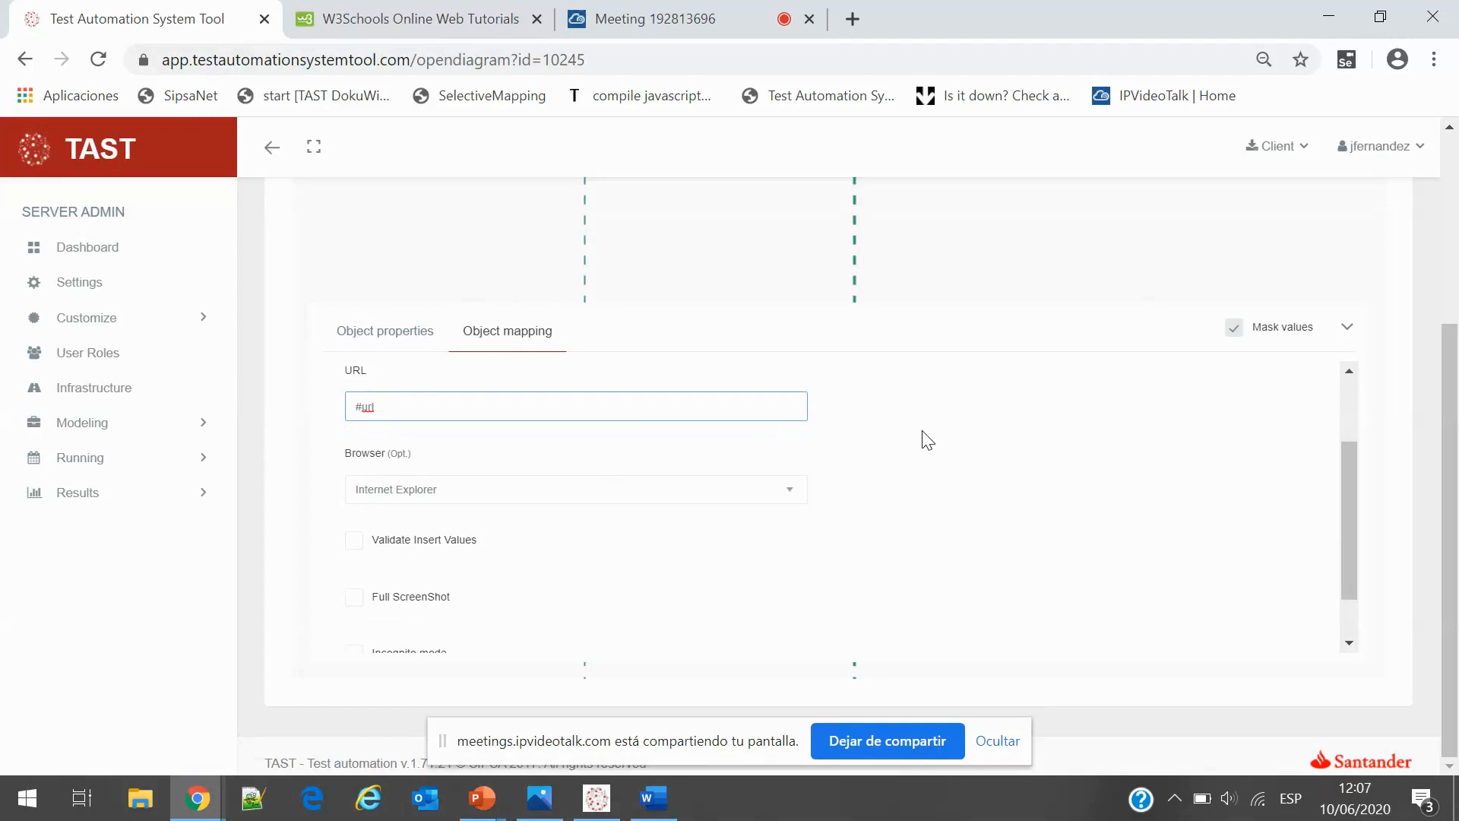
click(787, 490)
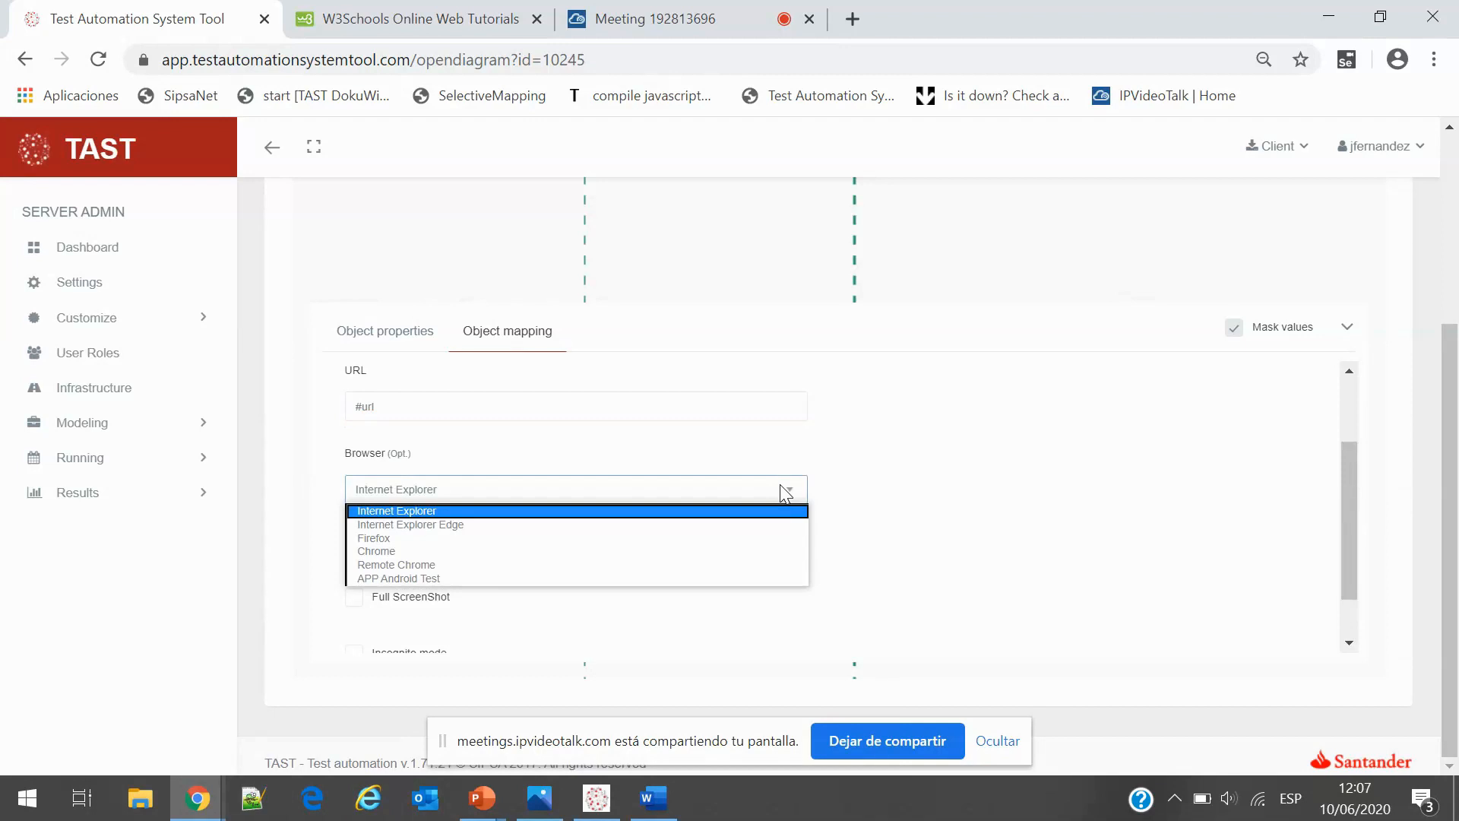
click(757, 551)
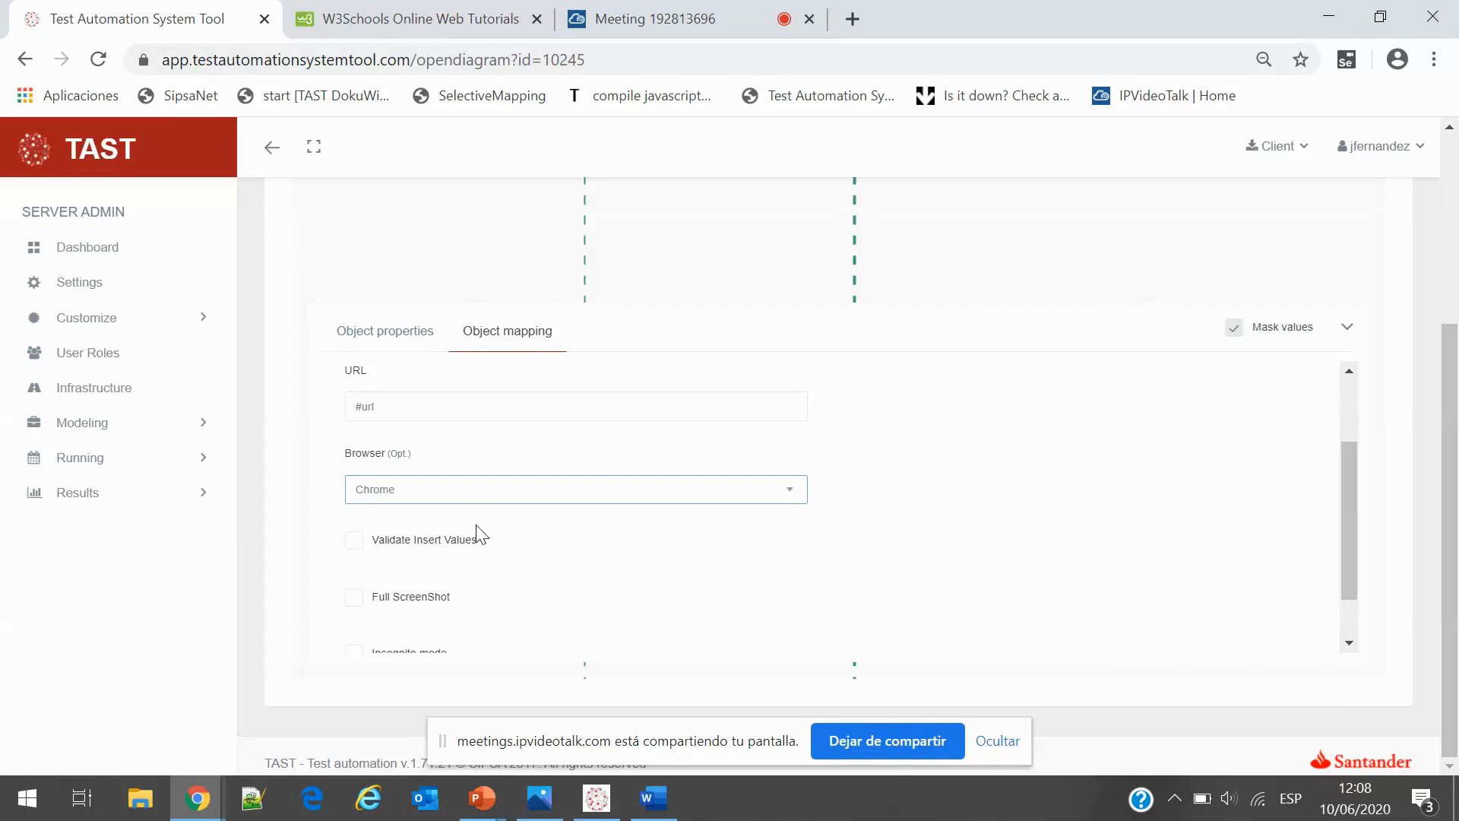
scroll(465, 538, down, 1)
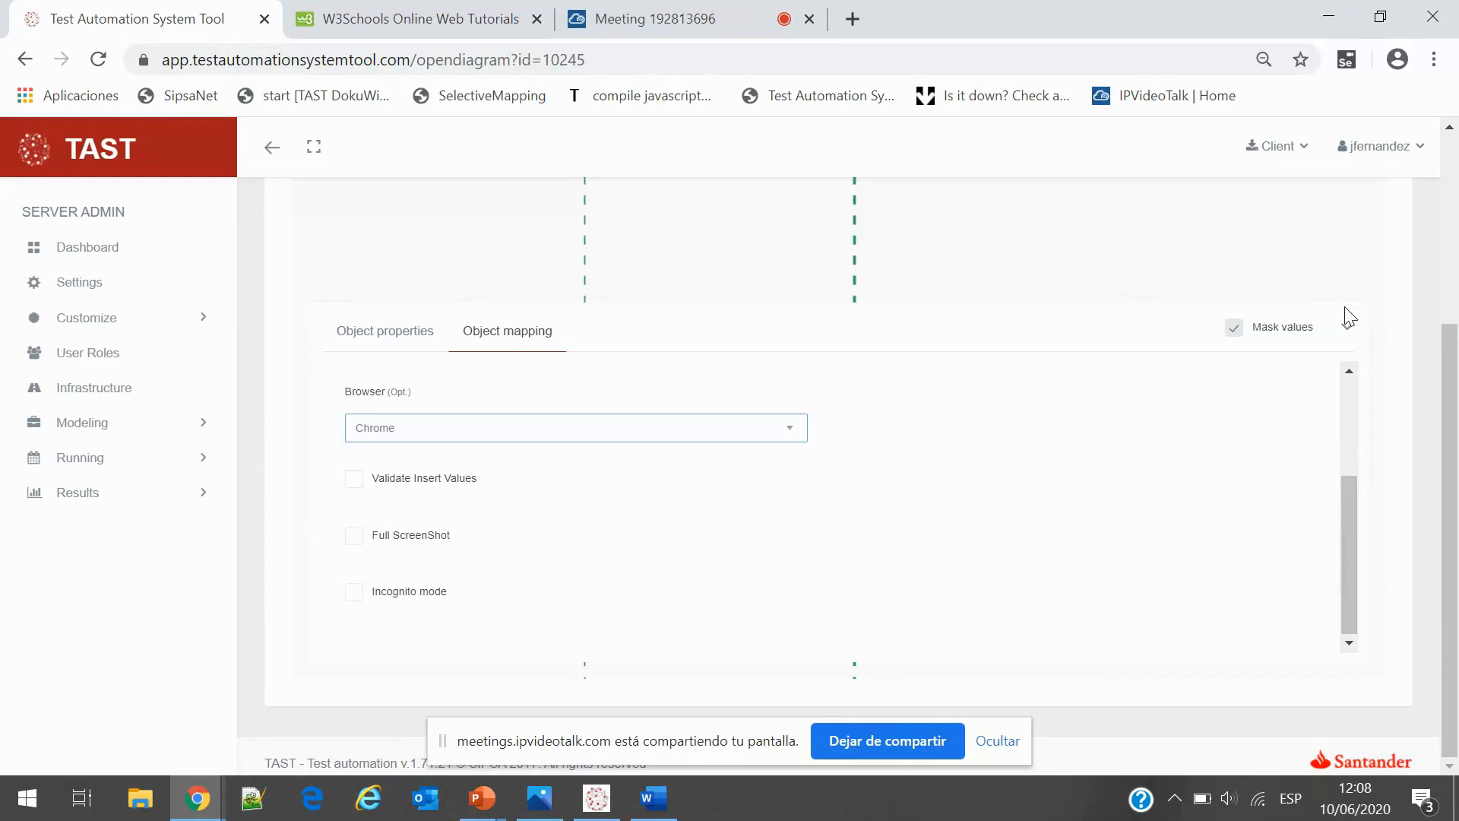
click(1347, 326)
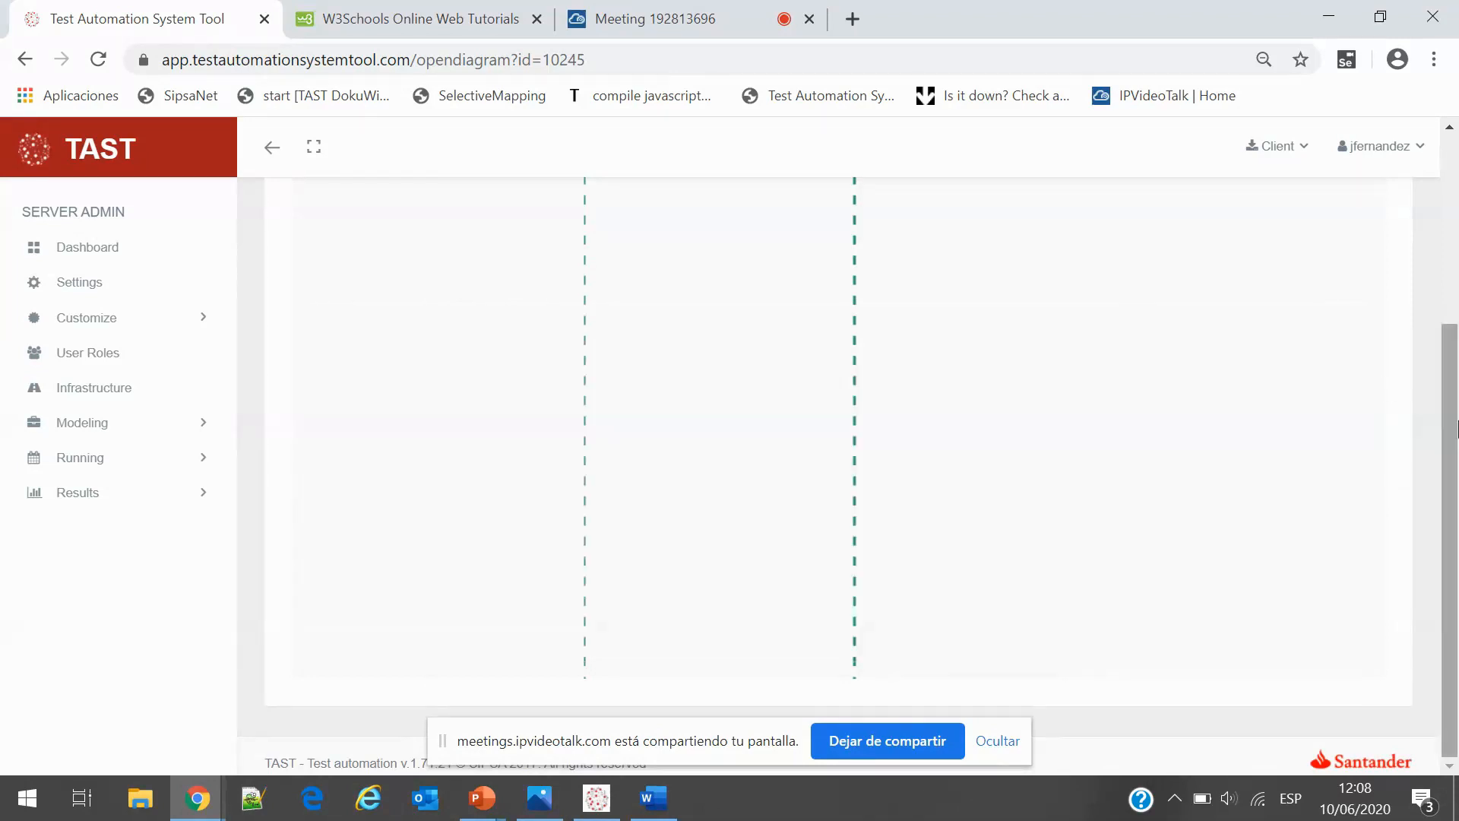
Add a message from the User lifeline to the GUI lifeline and show its properties
scroll(1455, 428, up, 3)
click(1369, 284)
click(1214, 367)
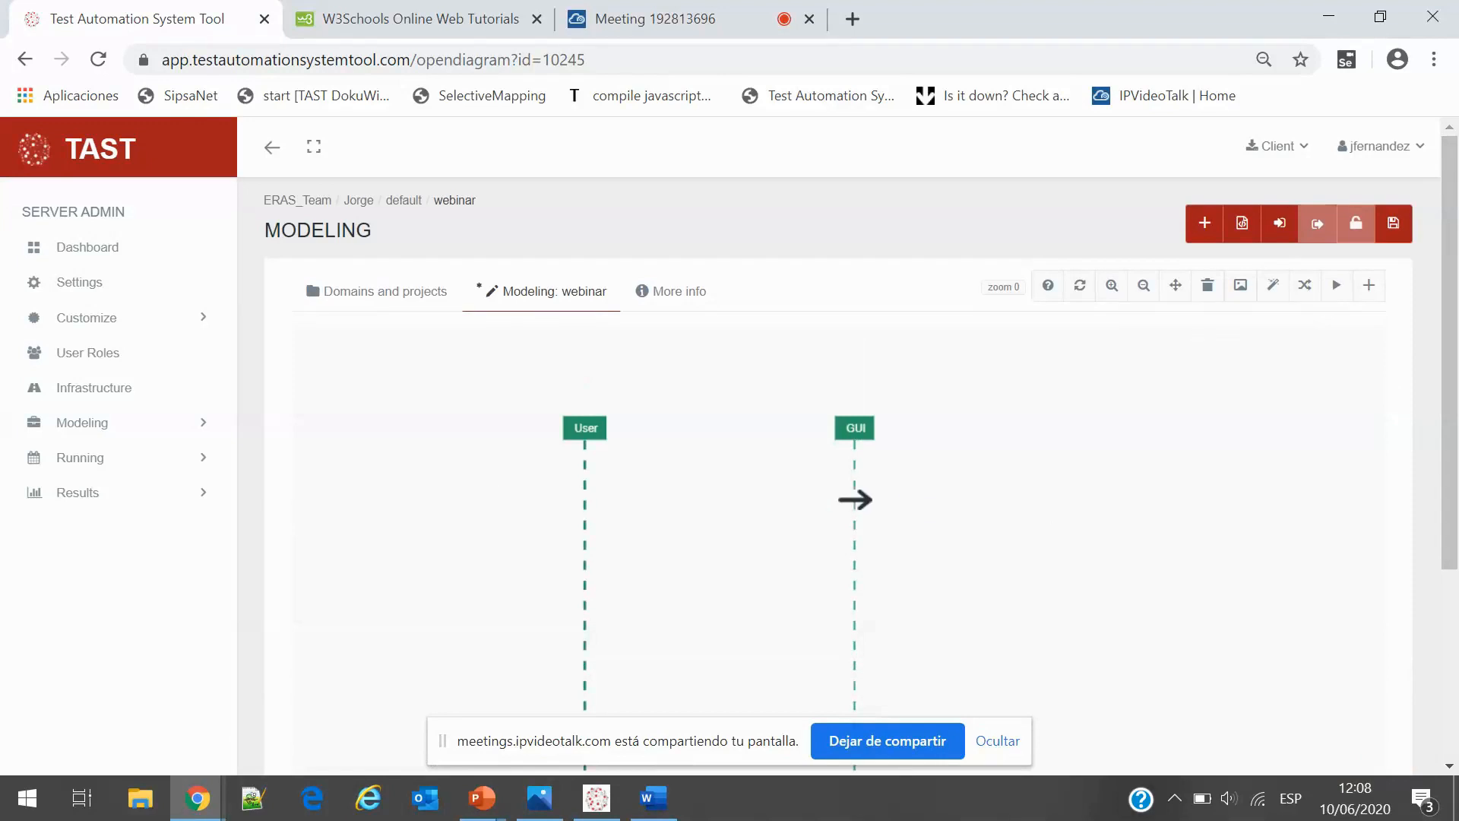
click(853, 498)
click(678, 486)
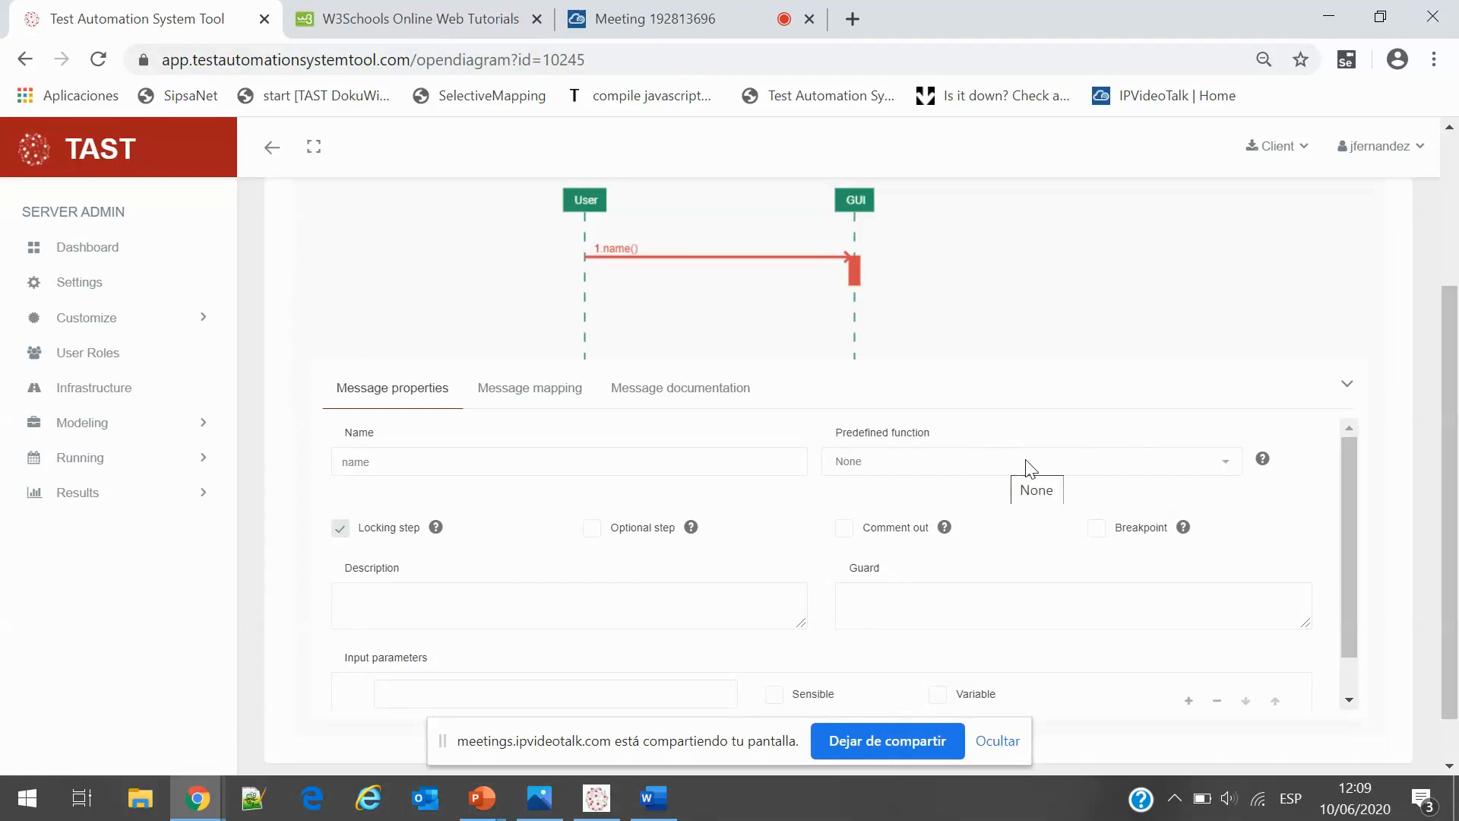
Examine the predefined functions available for the message from User to GUI
click(1083, 461)
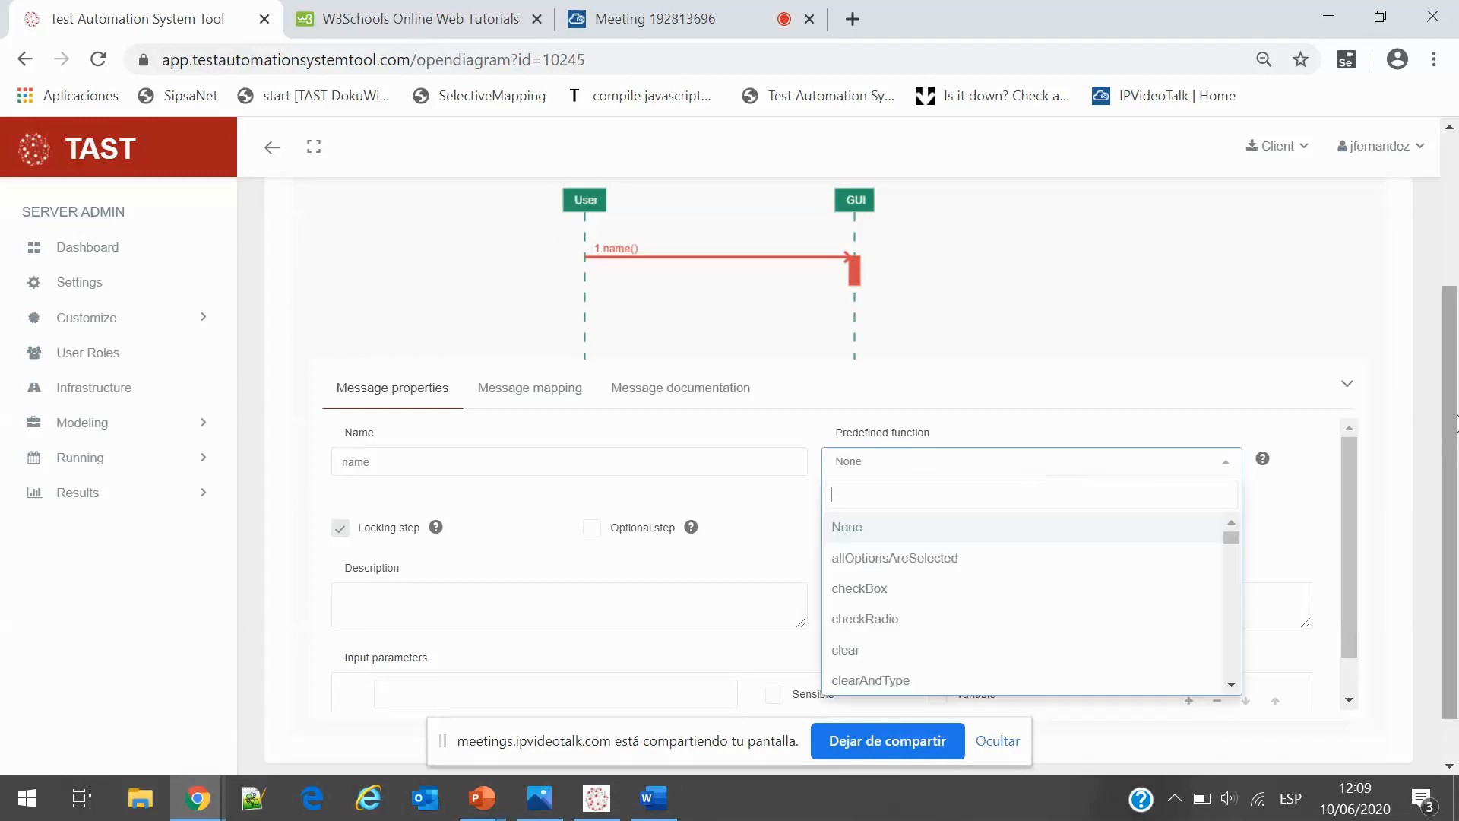
scroll(1052, 501, down, 5)
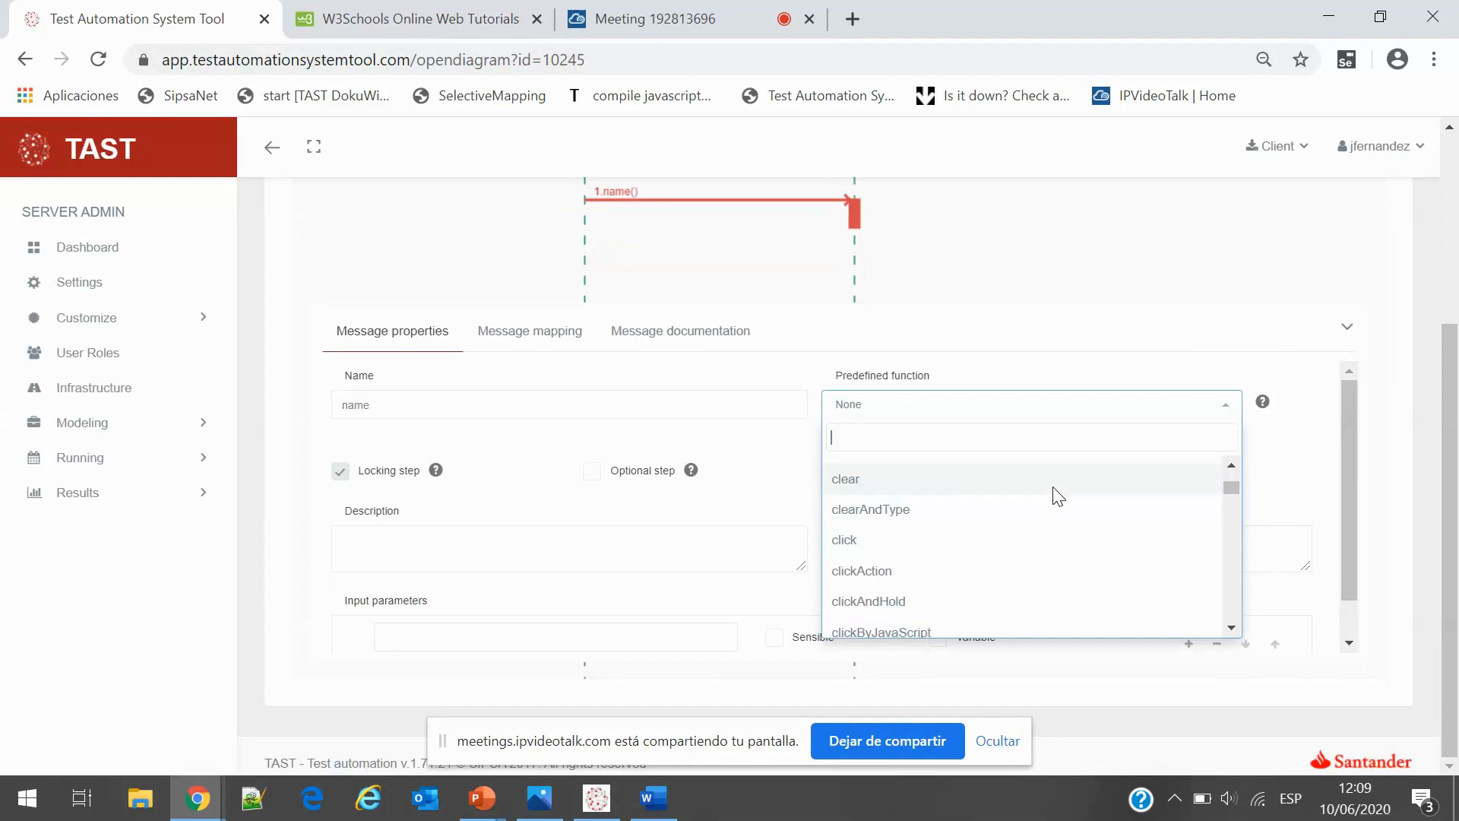
scroll(1051, 504, up, 3)
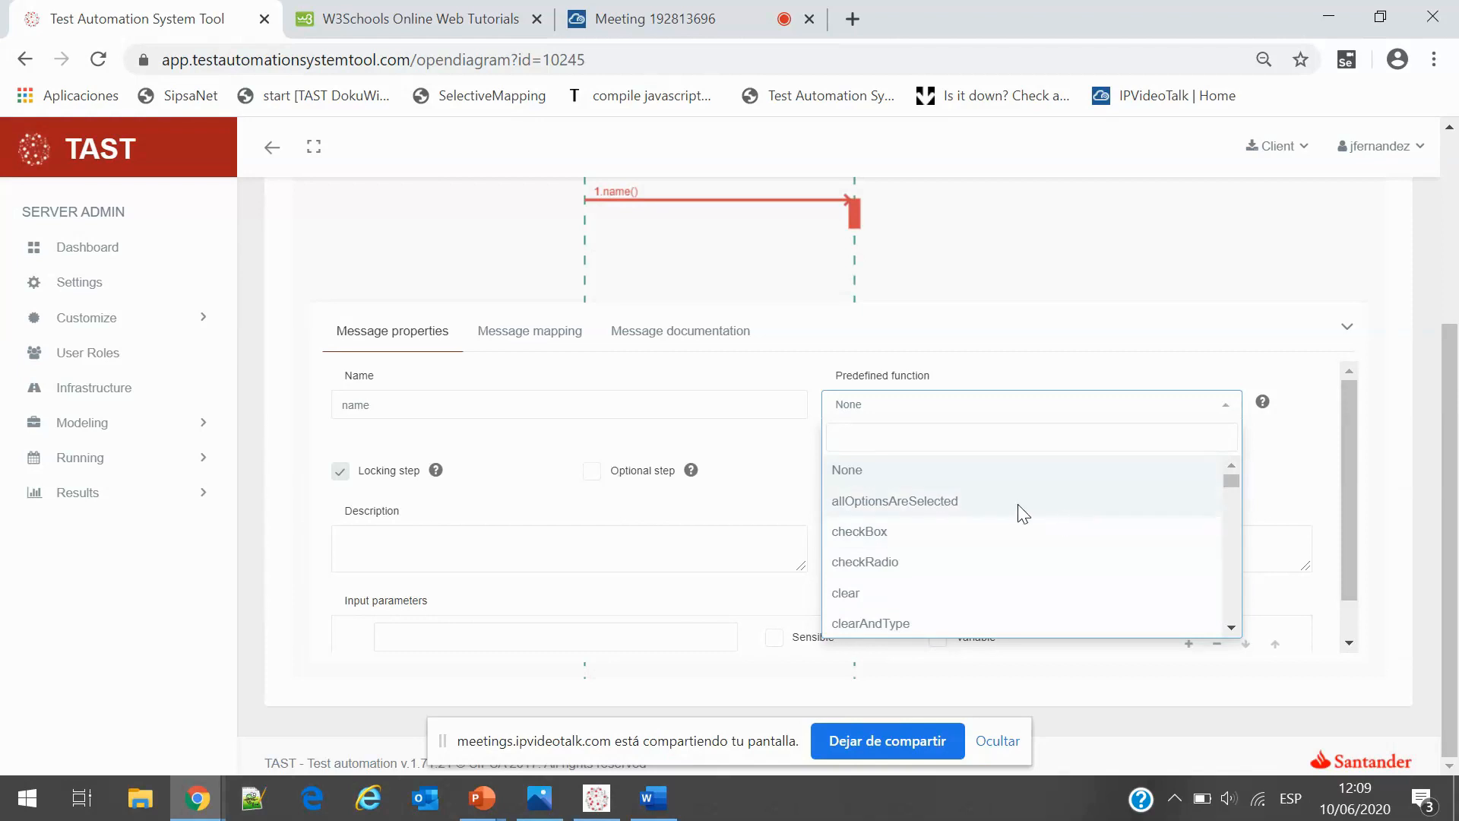
scroll(1010, 507, down, 3)
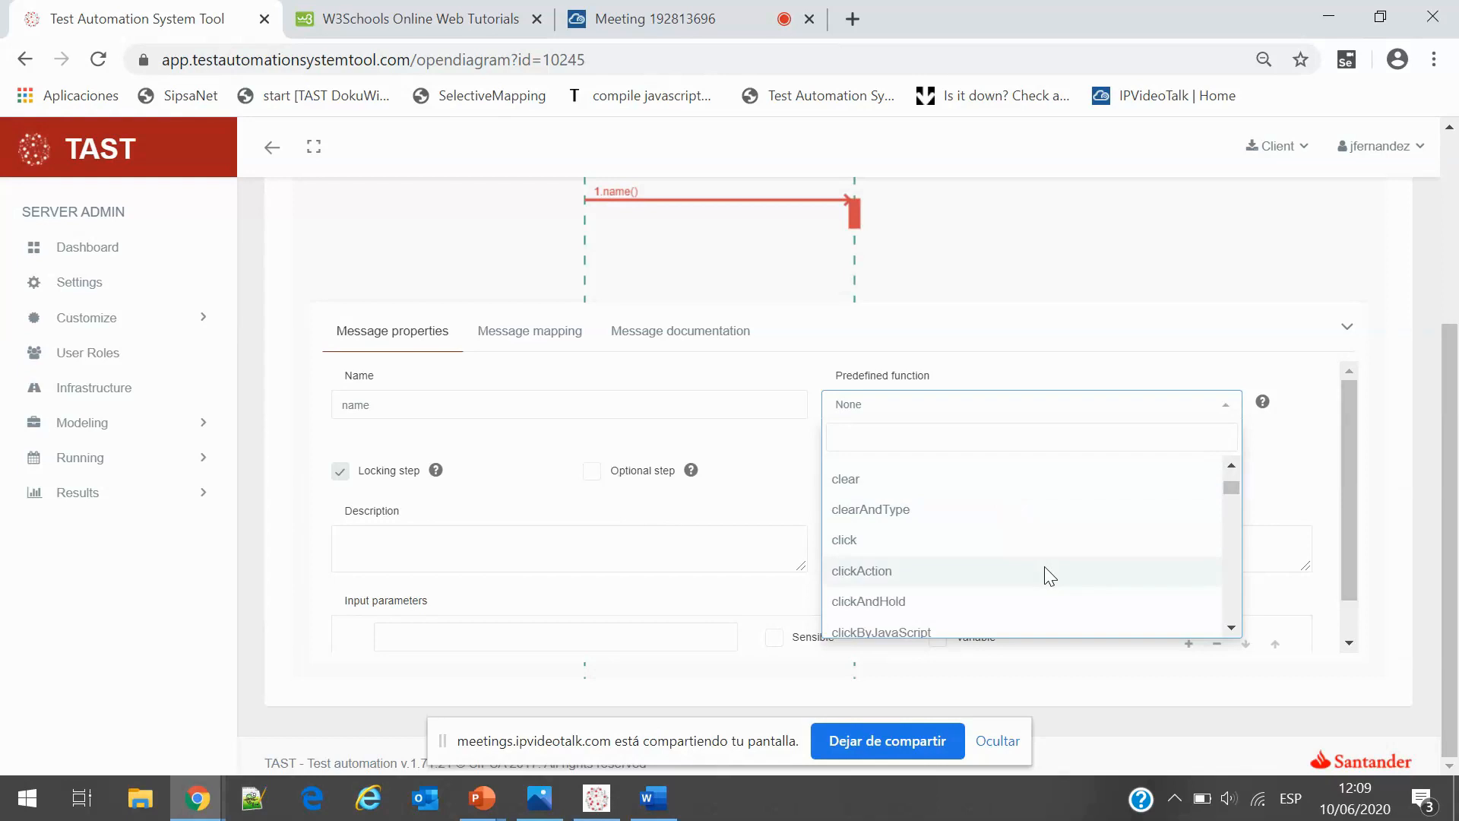
scroll(1046, 567, down, 3)
scroll(1052, 565, down, 2)
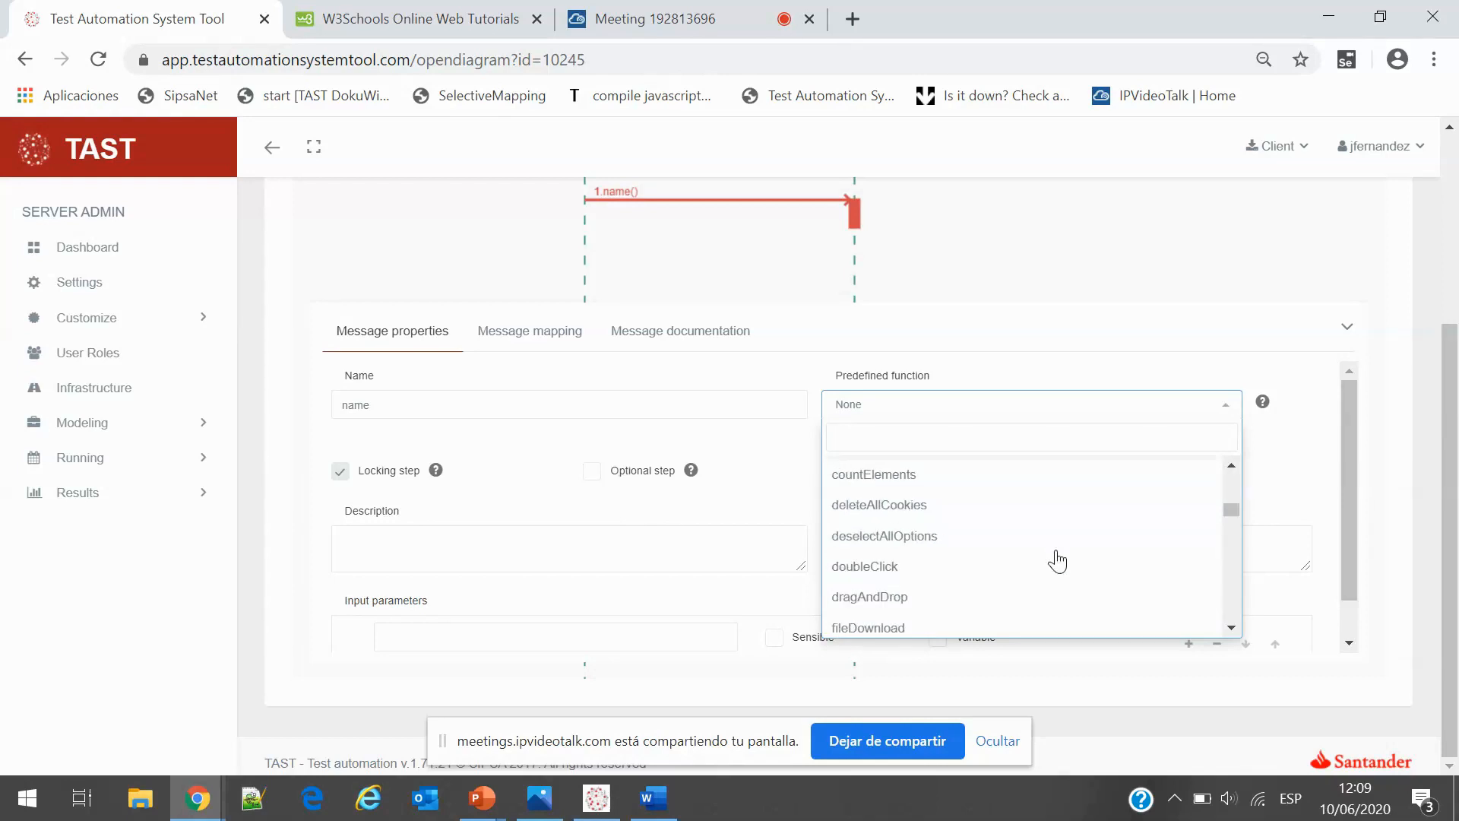
scroll(1060, 566, down, 2)
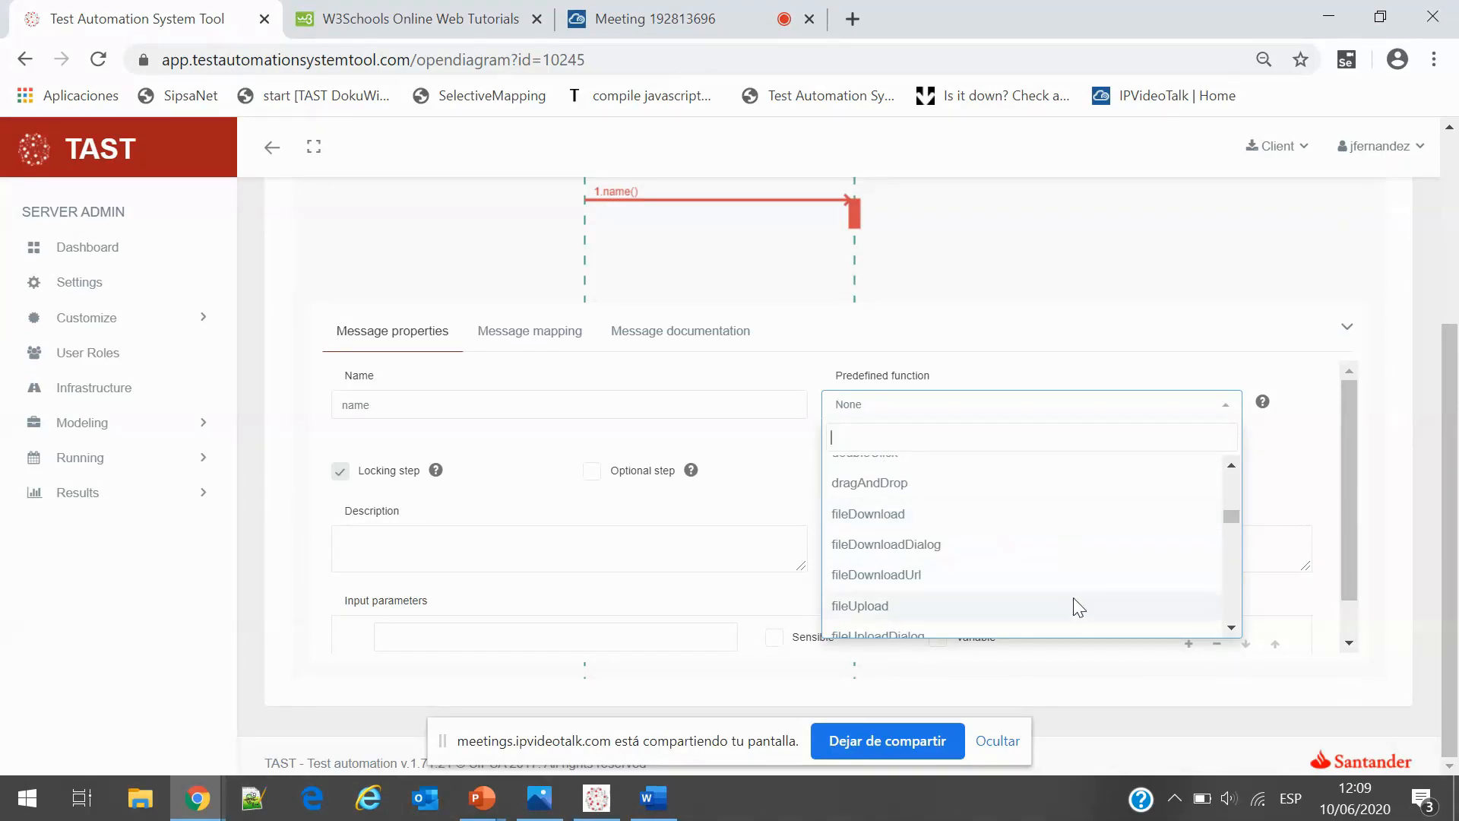
scroll(1073, 605, down, 3)
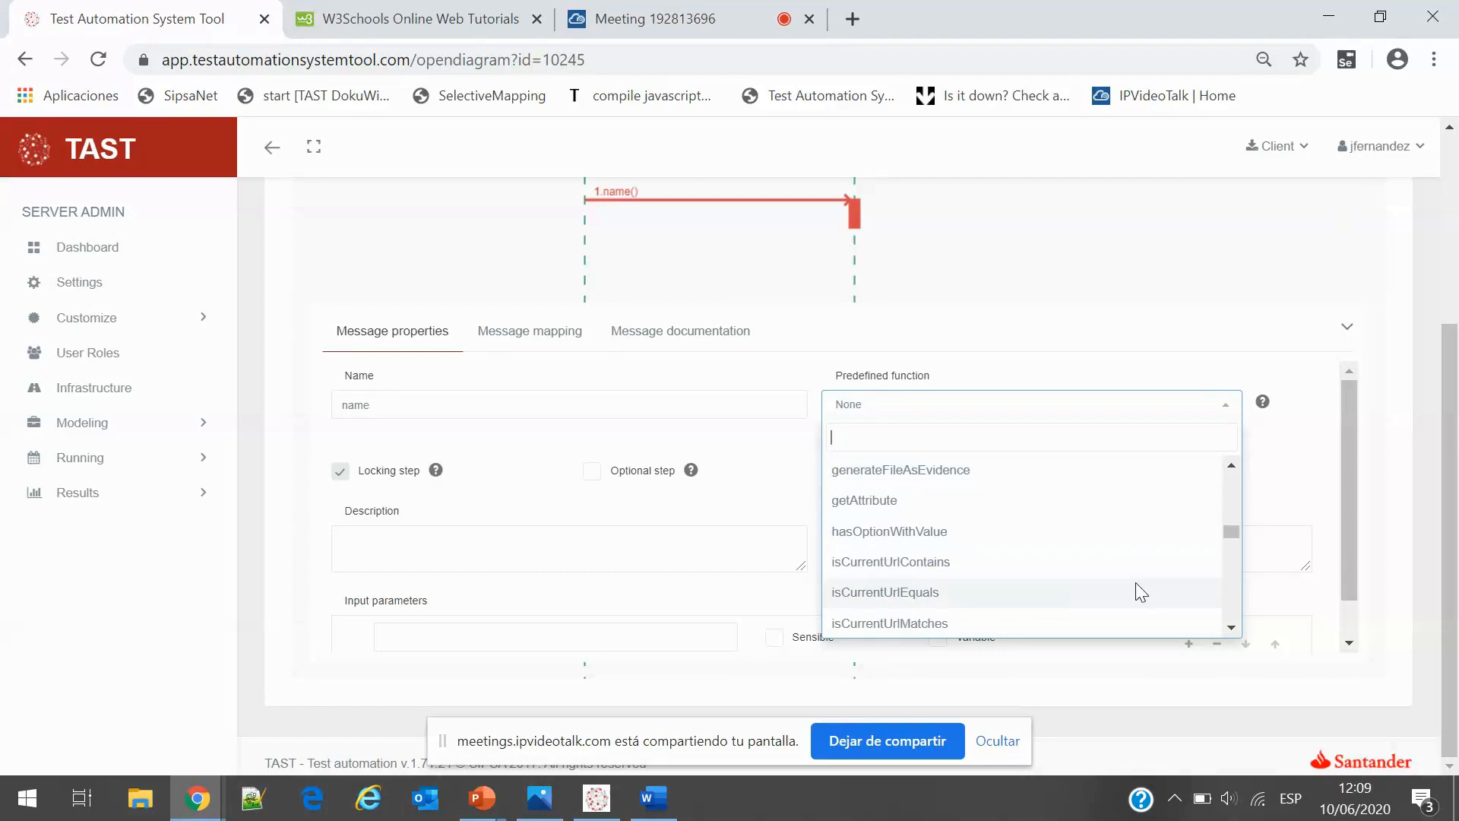
scroll(1073, 510, down, 6)
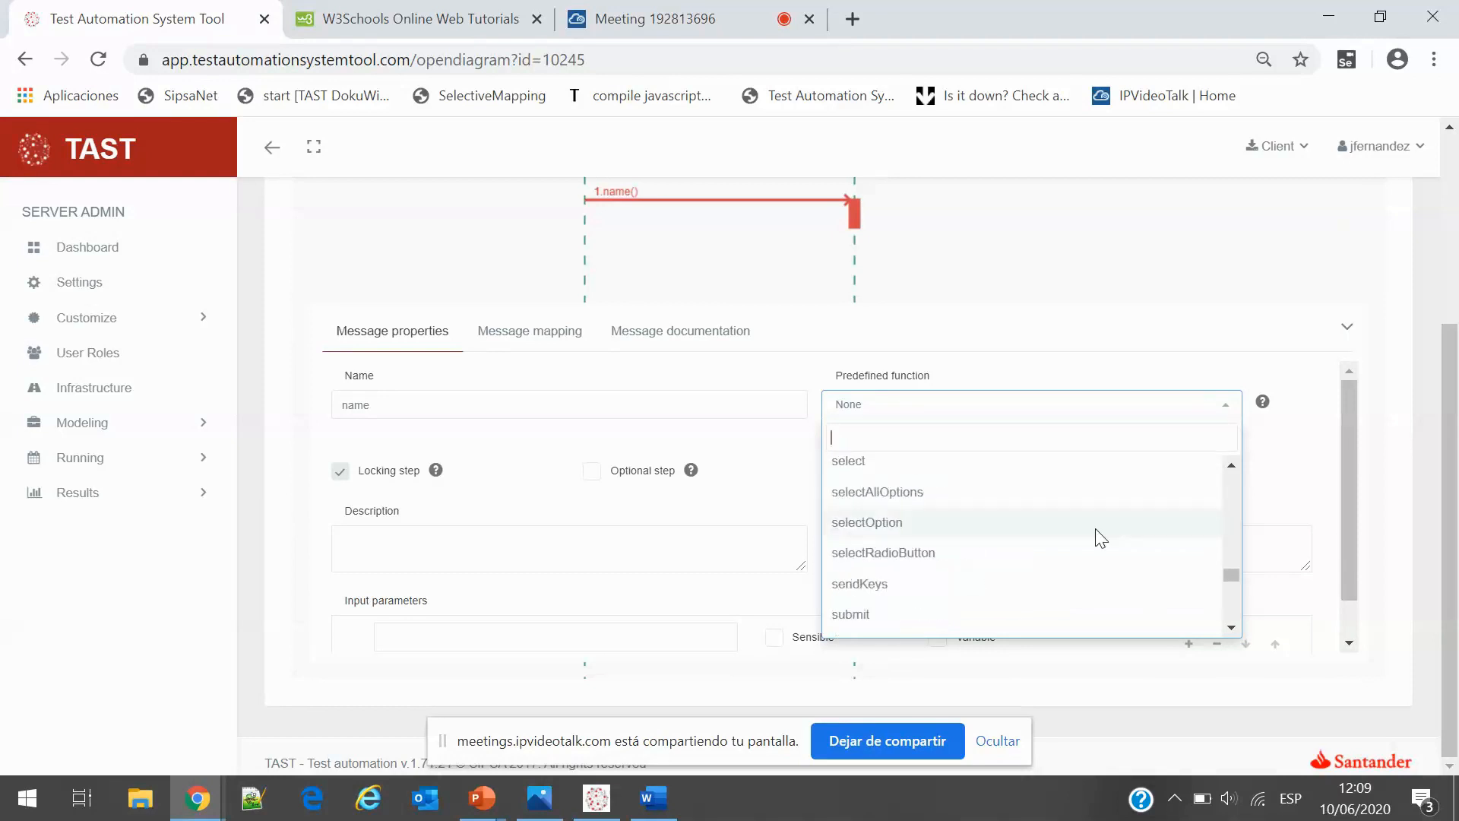
scroll(1097, 530, down, 3)
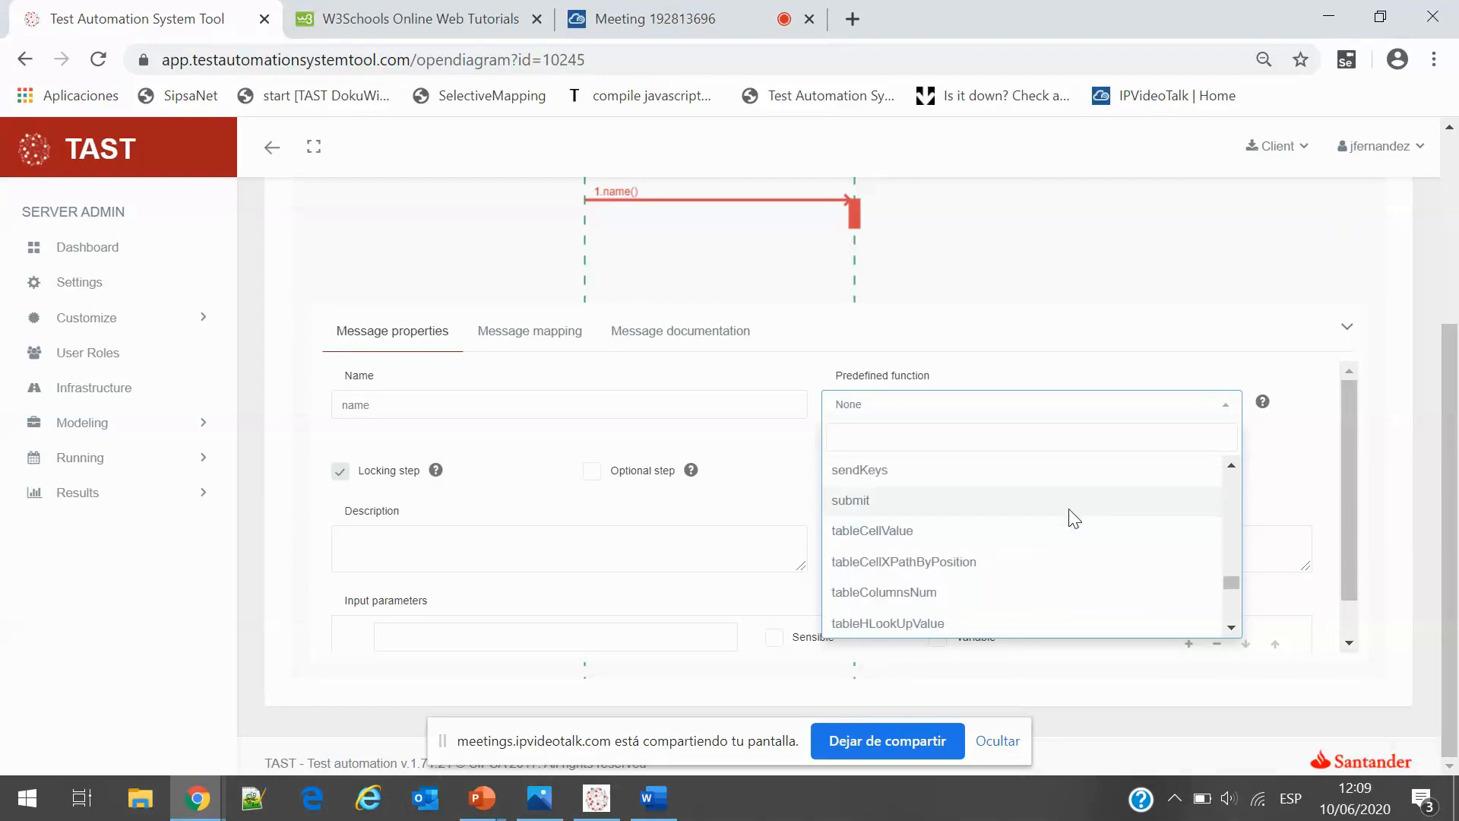
Assign the predefined function validateAttribute to the message between User and GUI
click(526, 329)
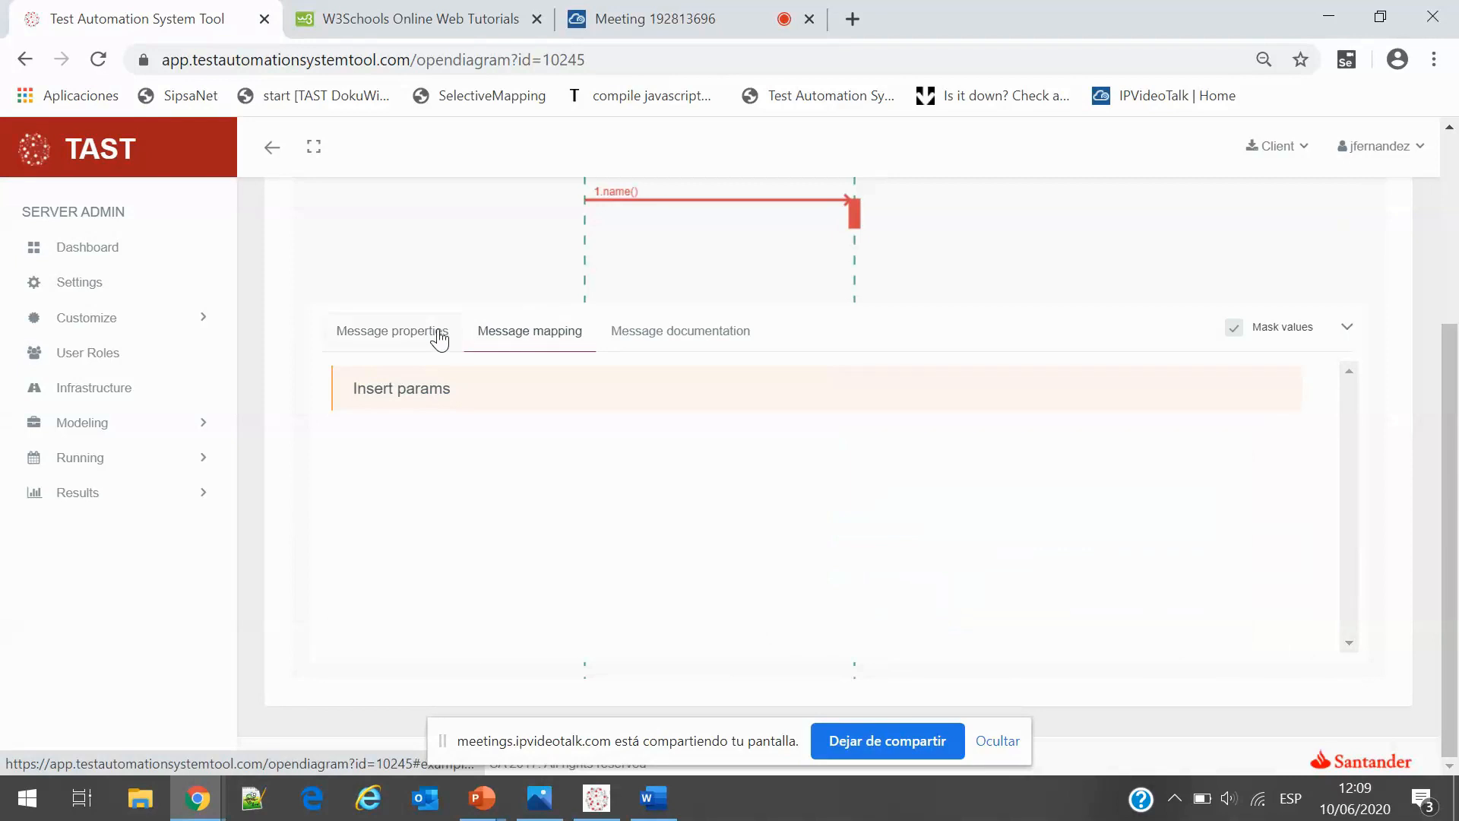
click(407, 329)
click(984, 406)
scroll(976, 502, down, 2)
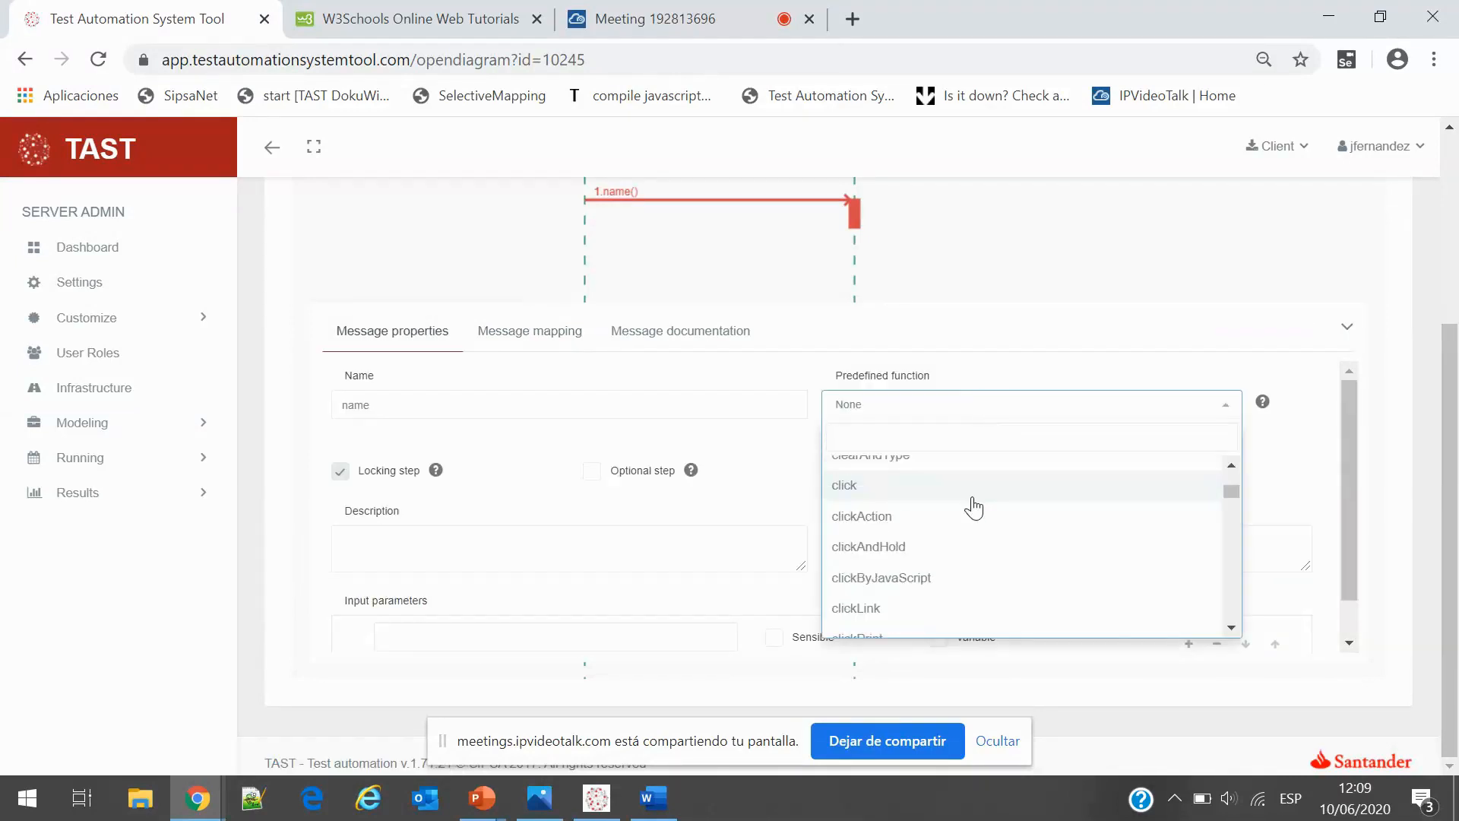
scroll(973, 507, down, 10)
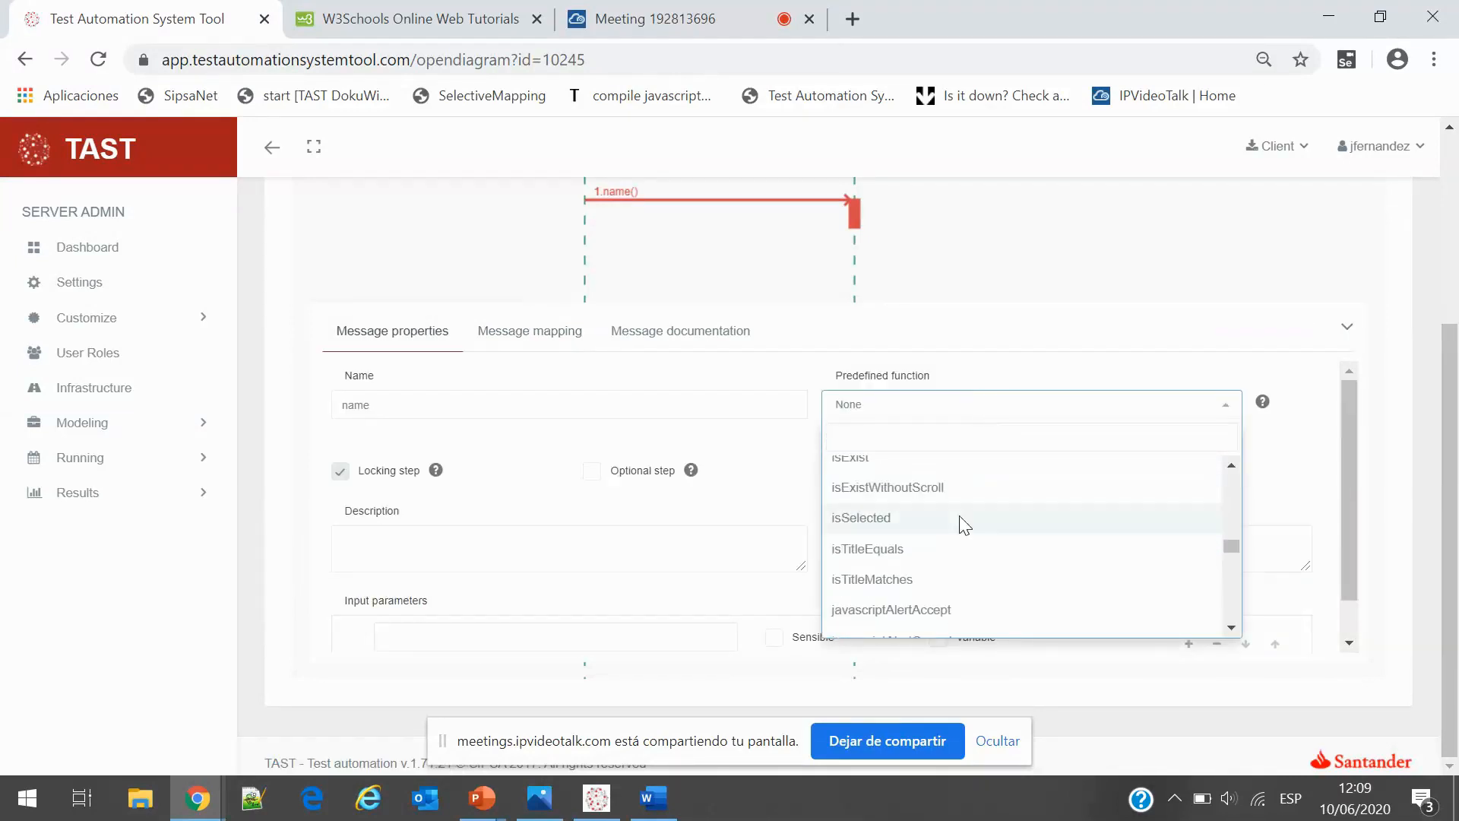
text(validate)
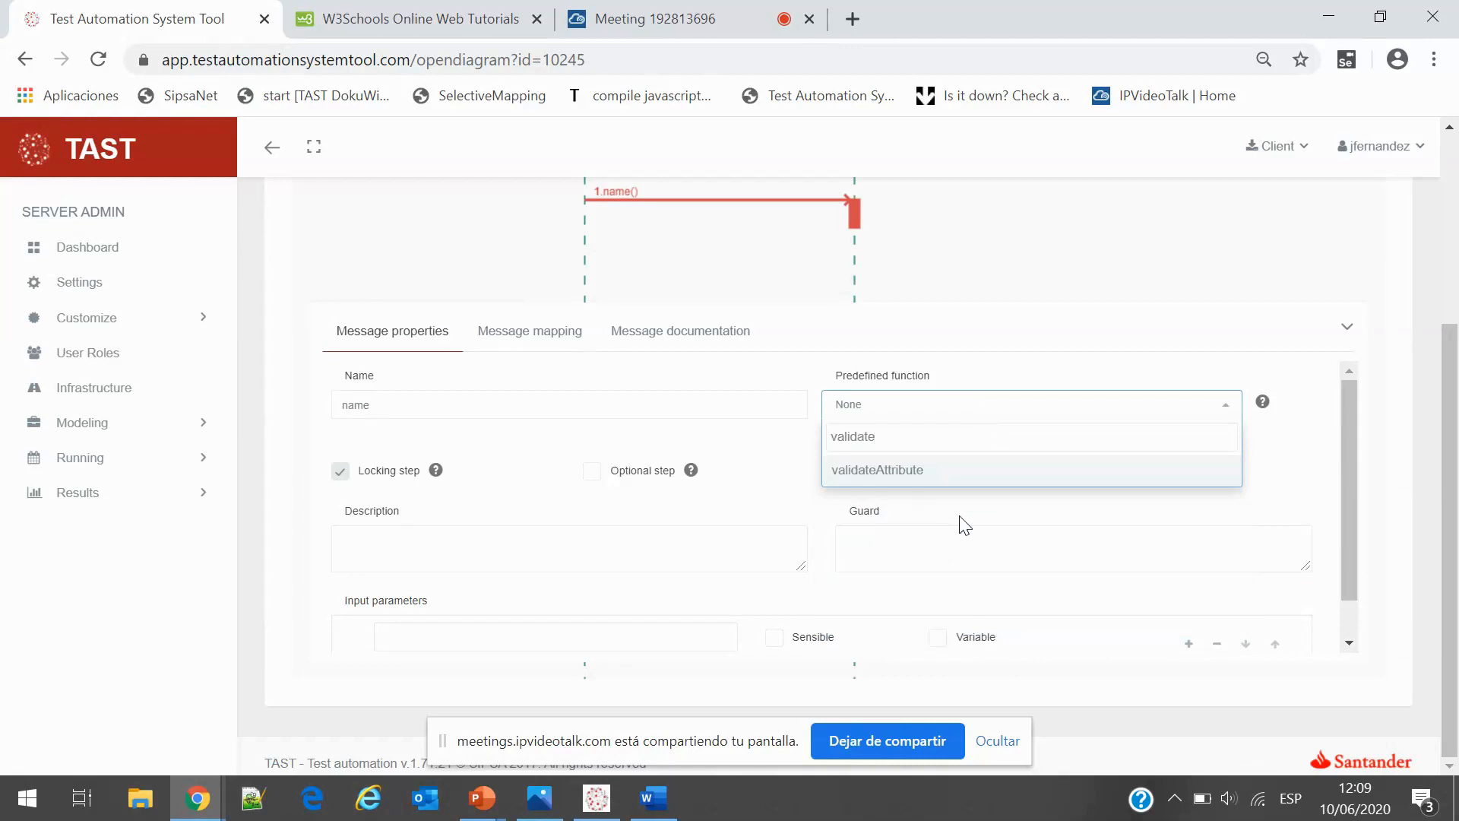
key(Return)
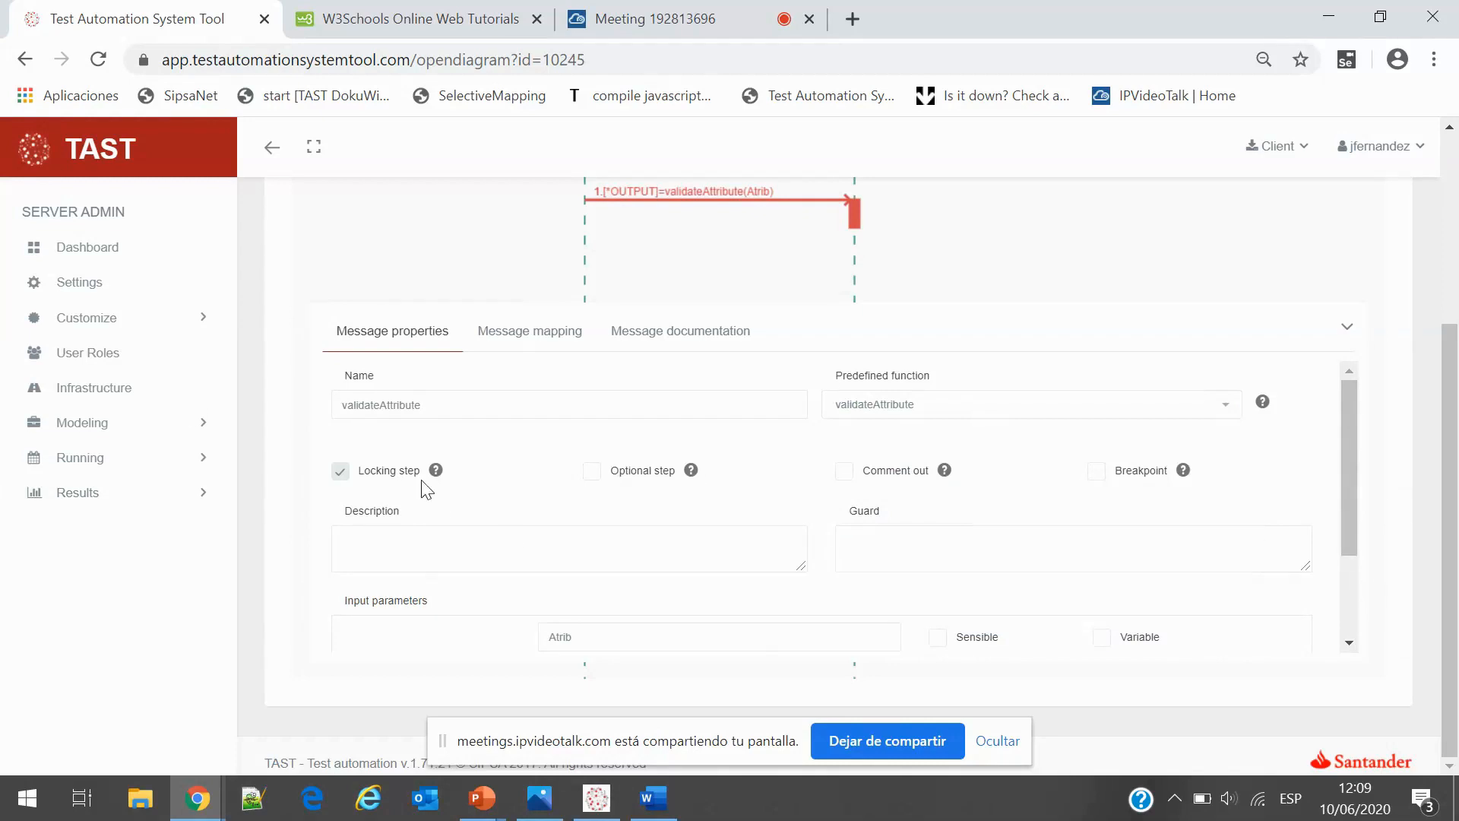
mouse_move(454, 477)
click(845, 471)
click(849, 479)
click(850, 479)
click(849, 479)
scroll(728, 537, down, 1)
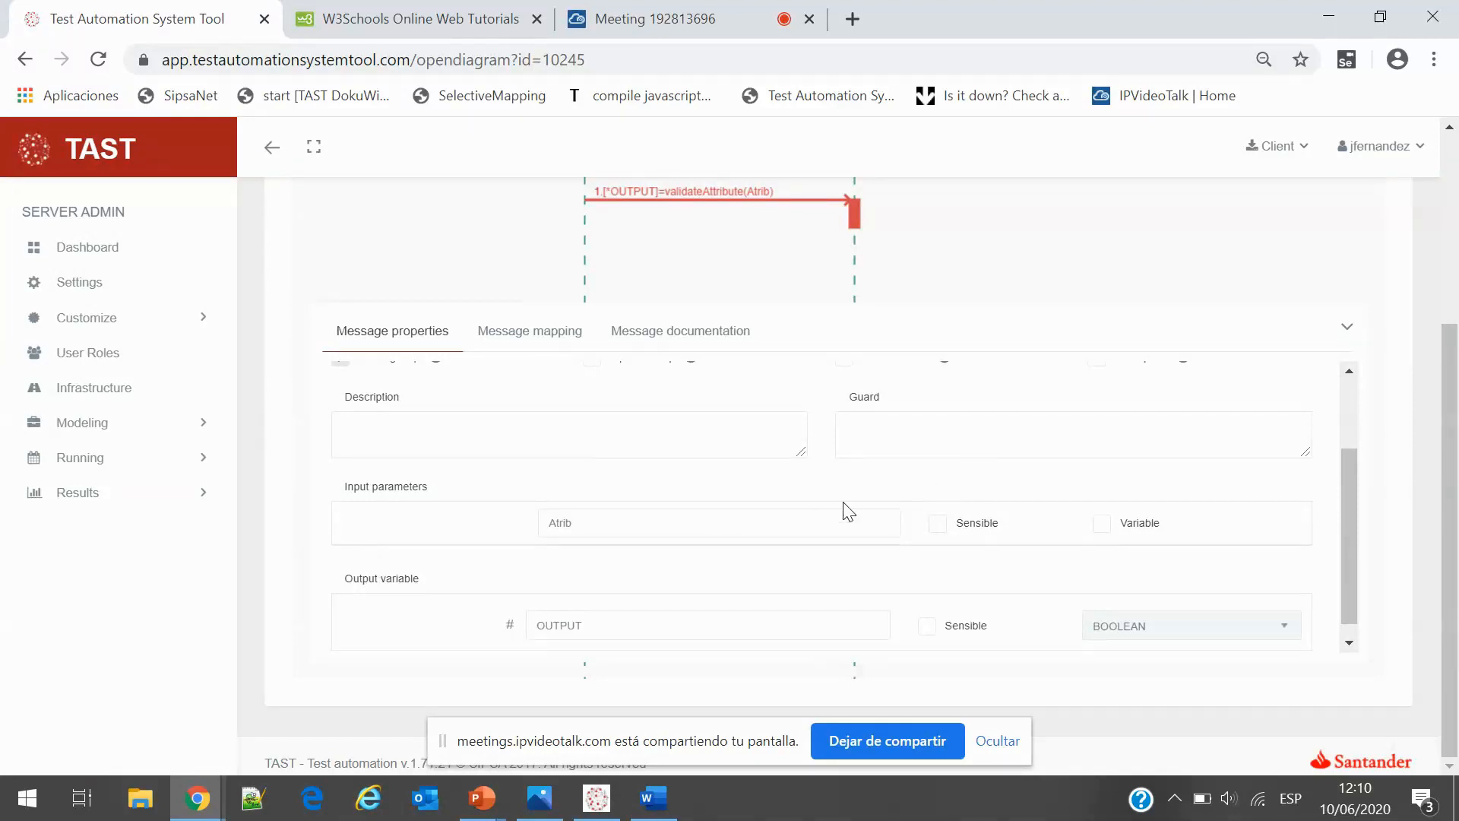
In the message mapping, have the Atrib parameter search by Id for the element test
click(536, 333)
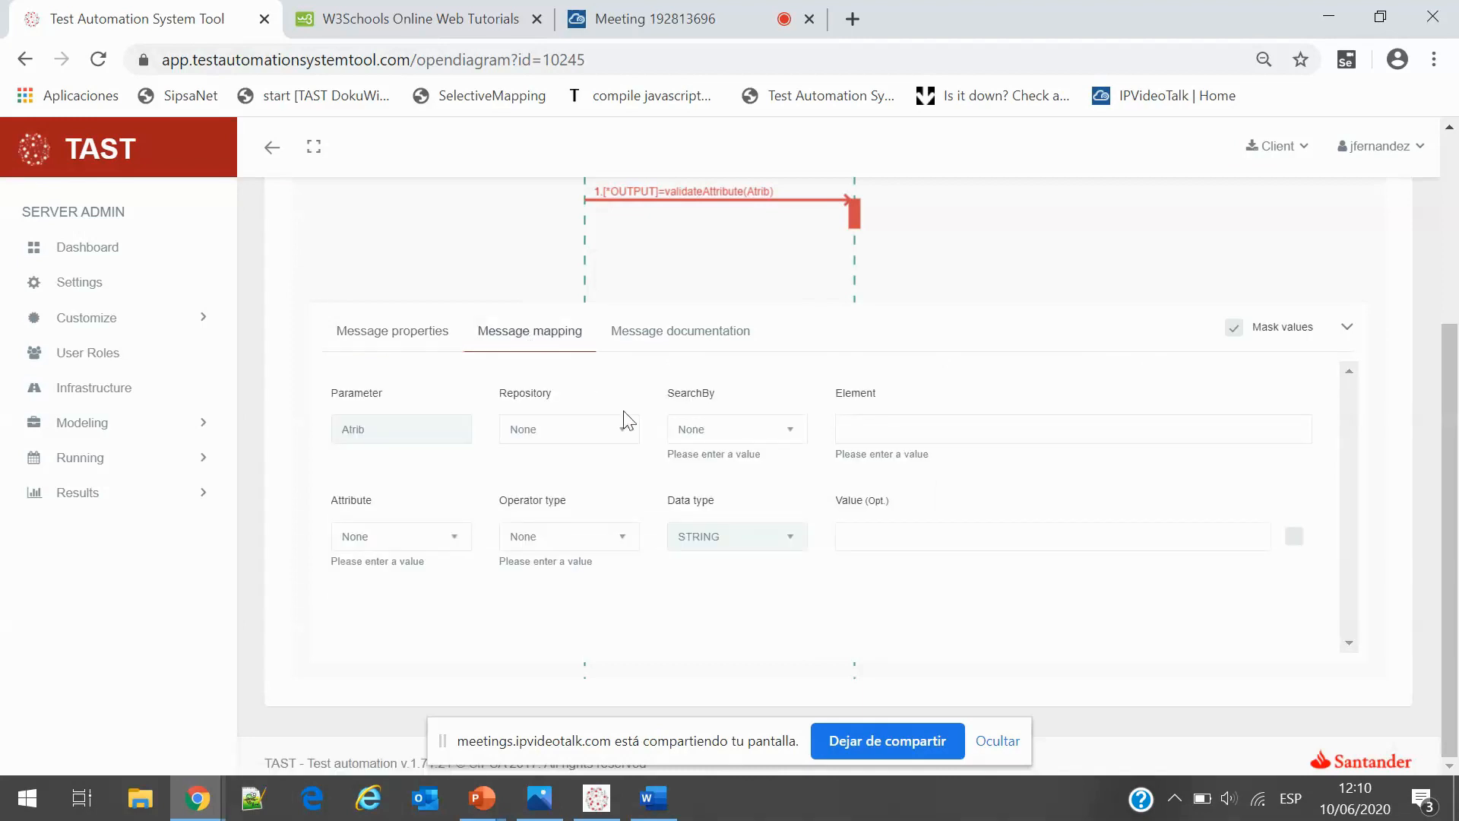
click(603, 437)
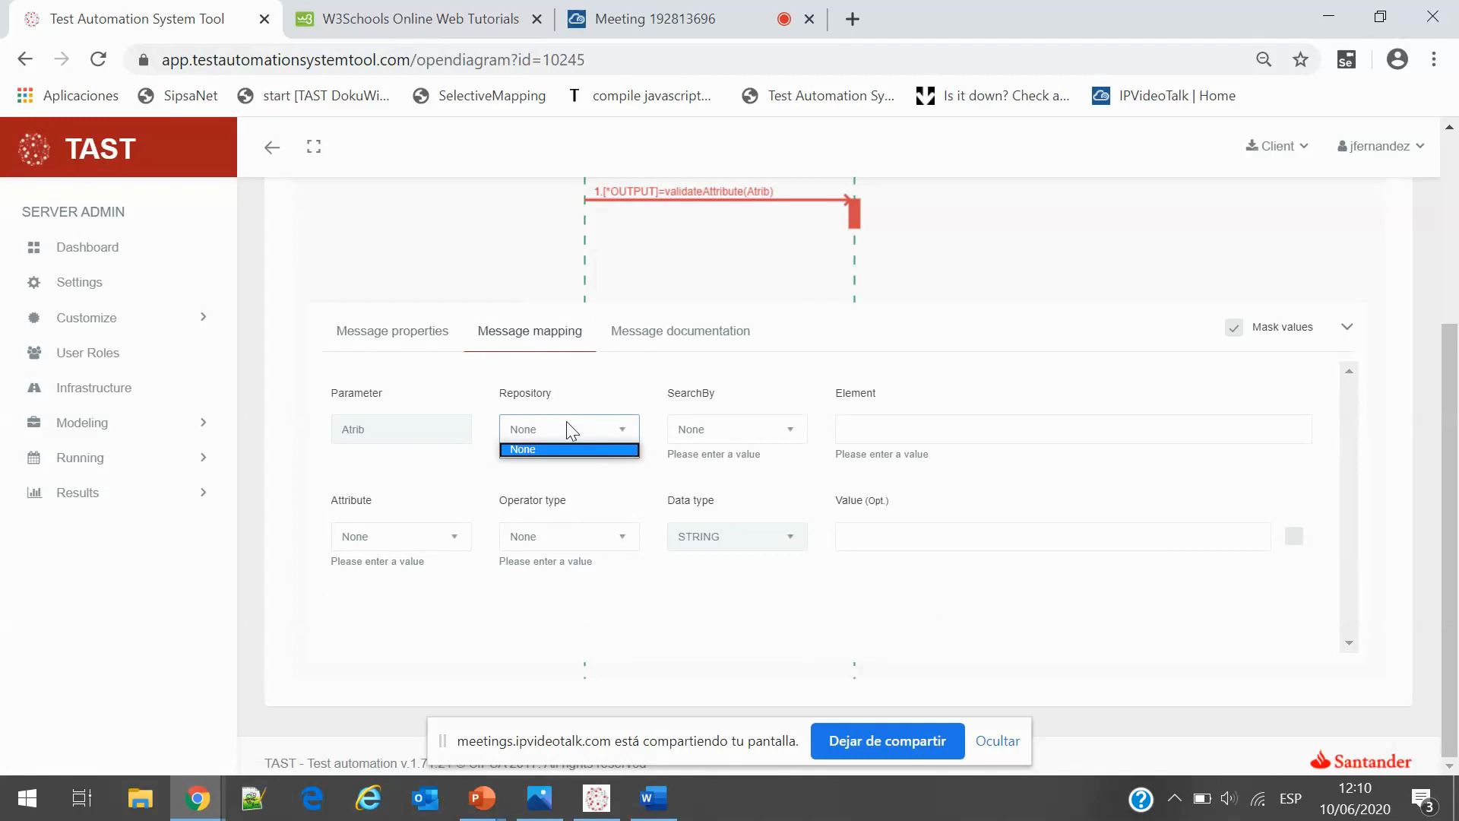
click(650, 485)
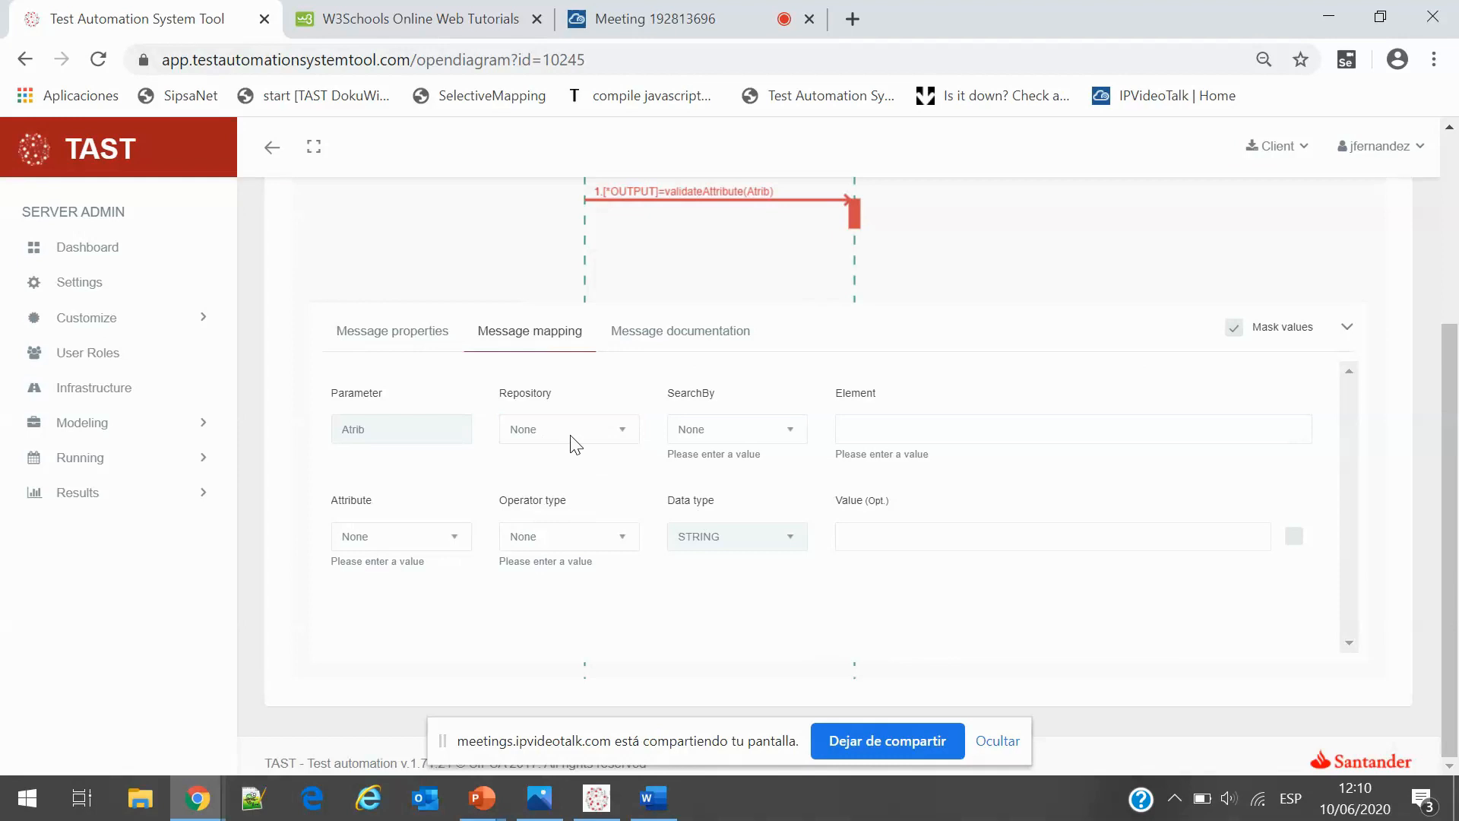
click(763, 432)
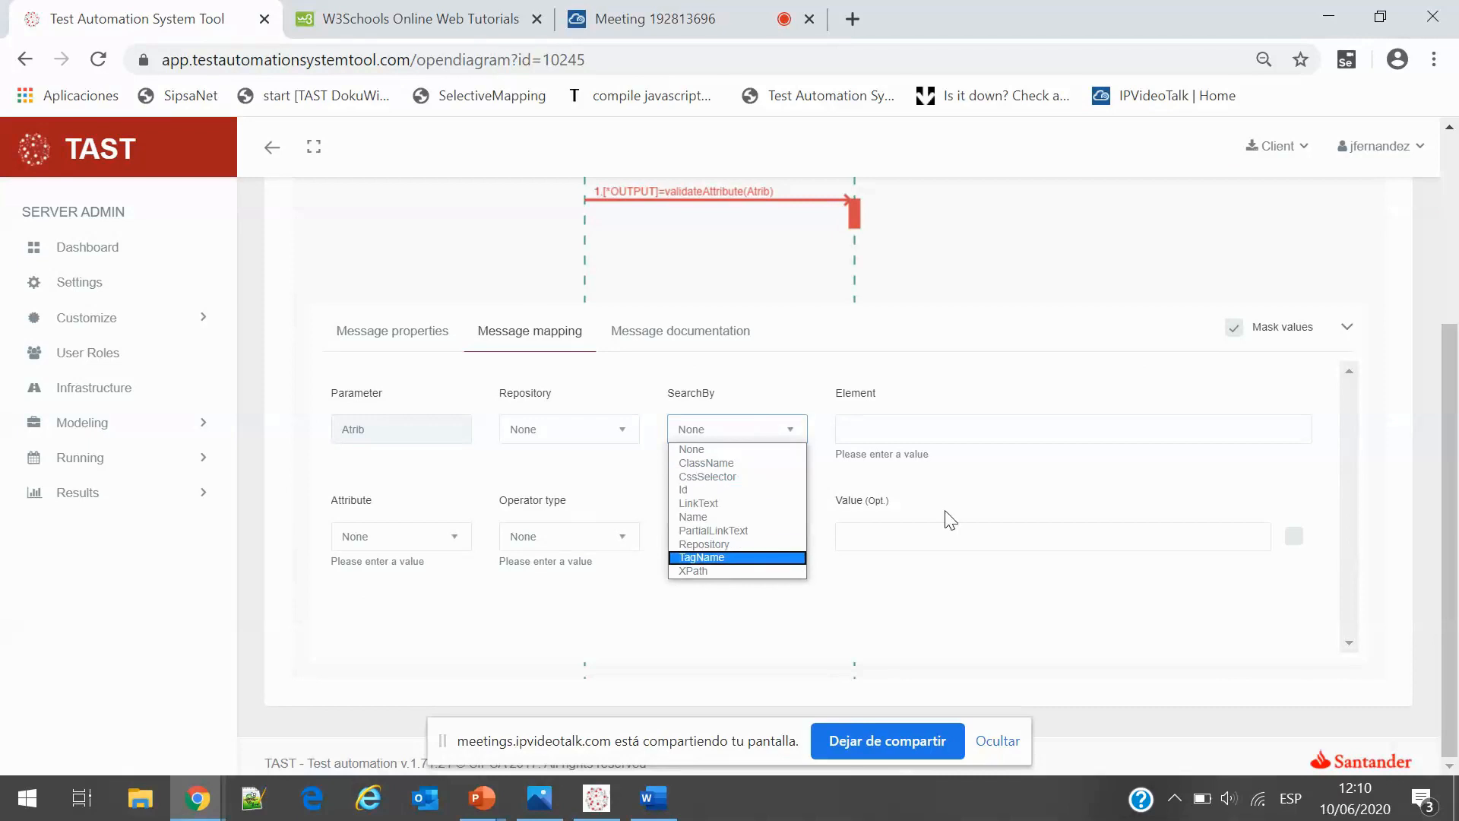
click(753, 434)
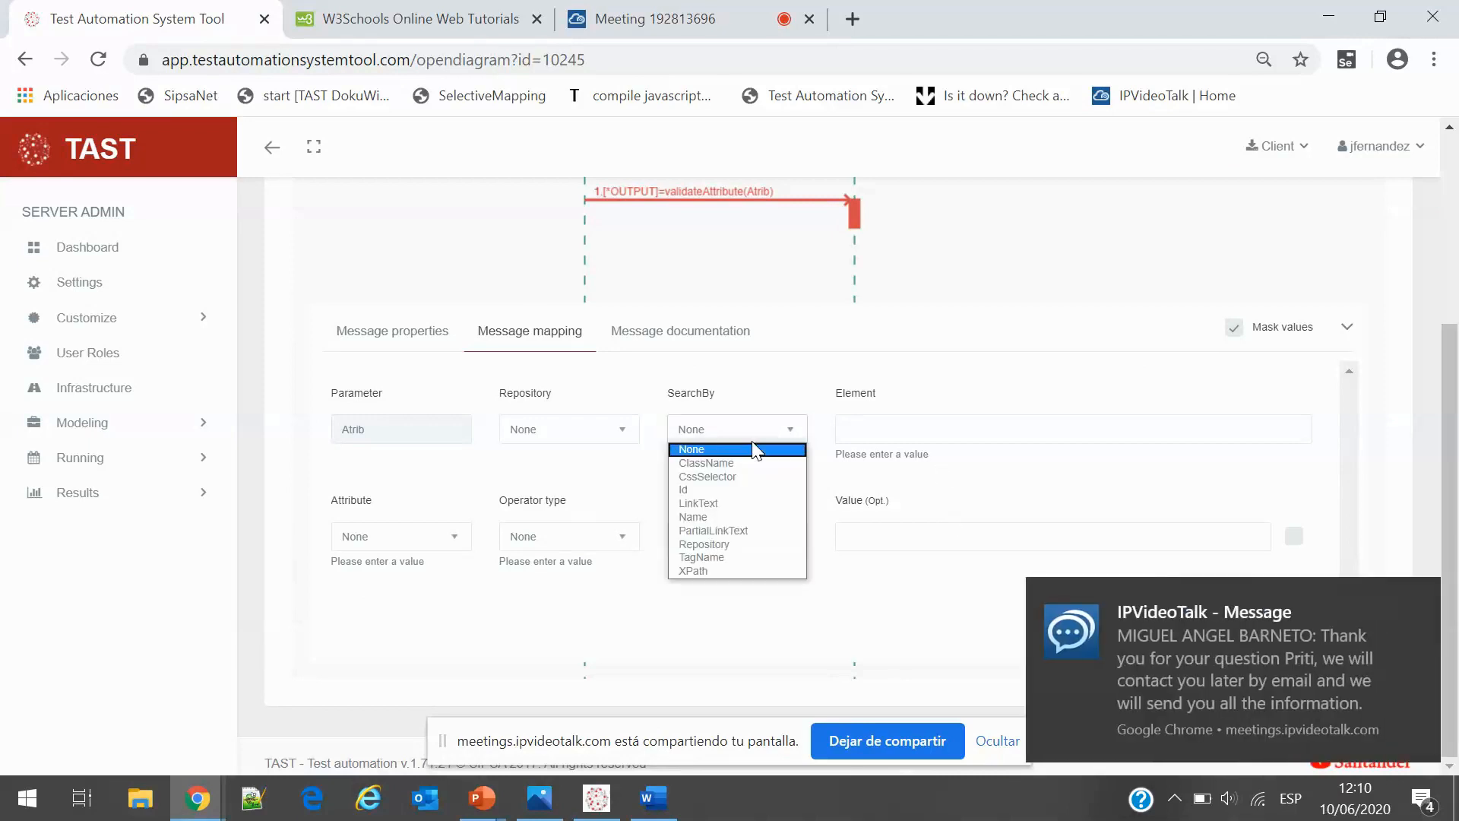
click(714, 490)
click(907, 430)
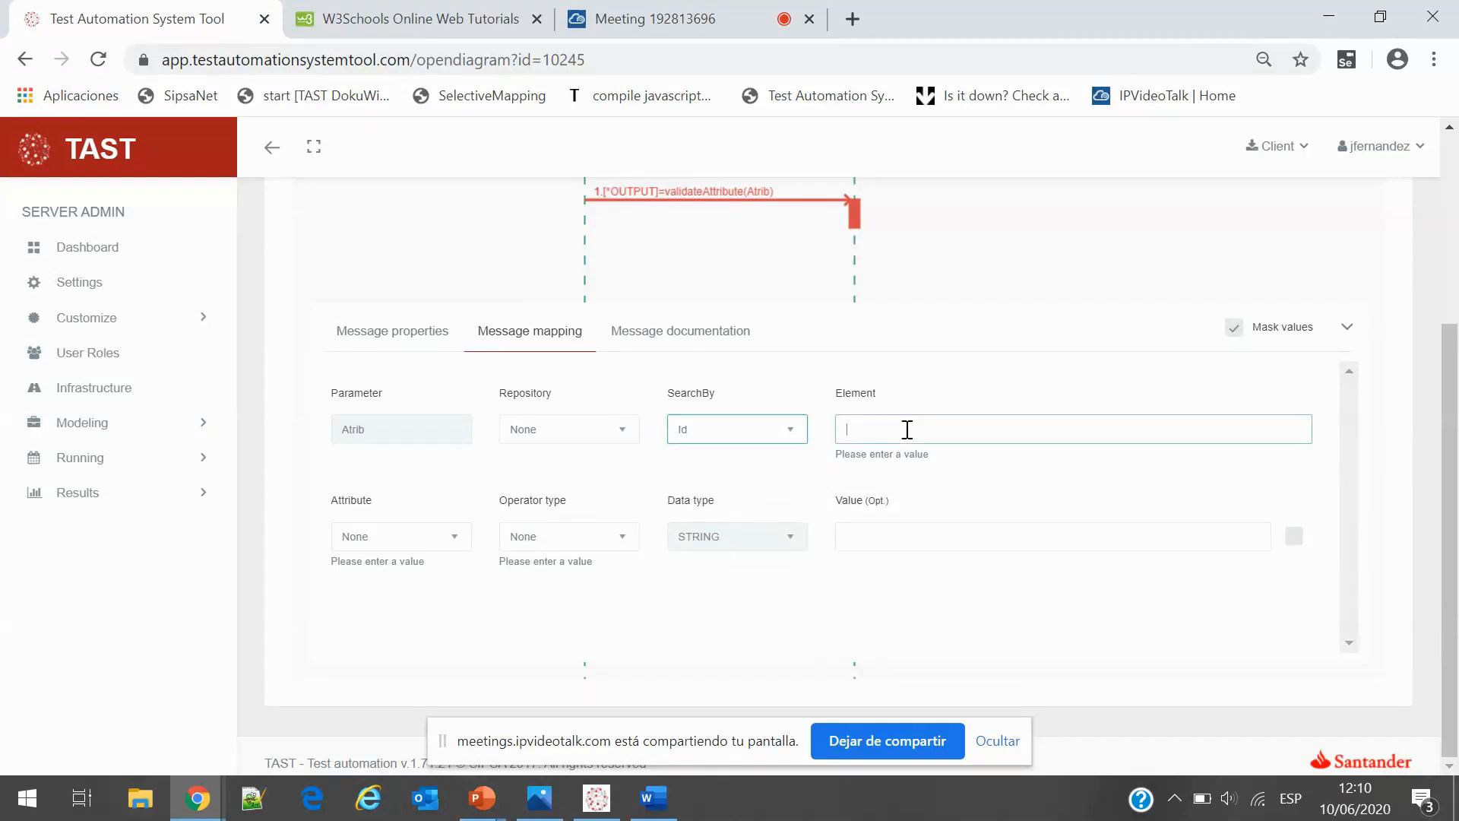
text(test)
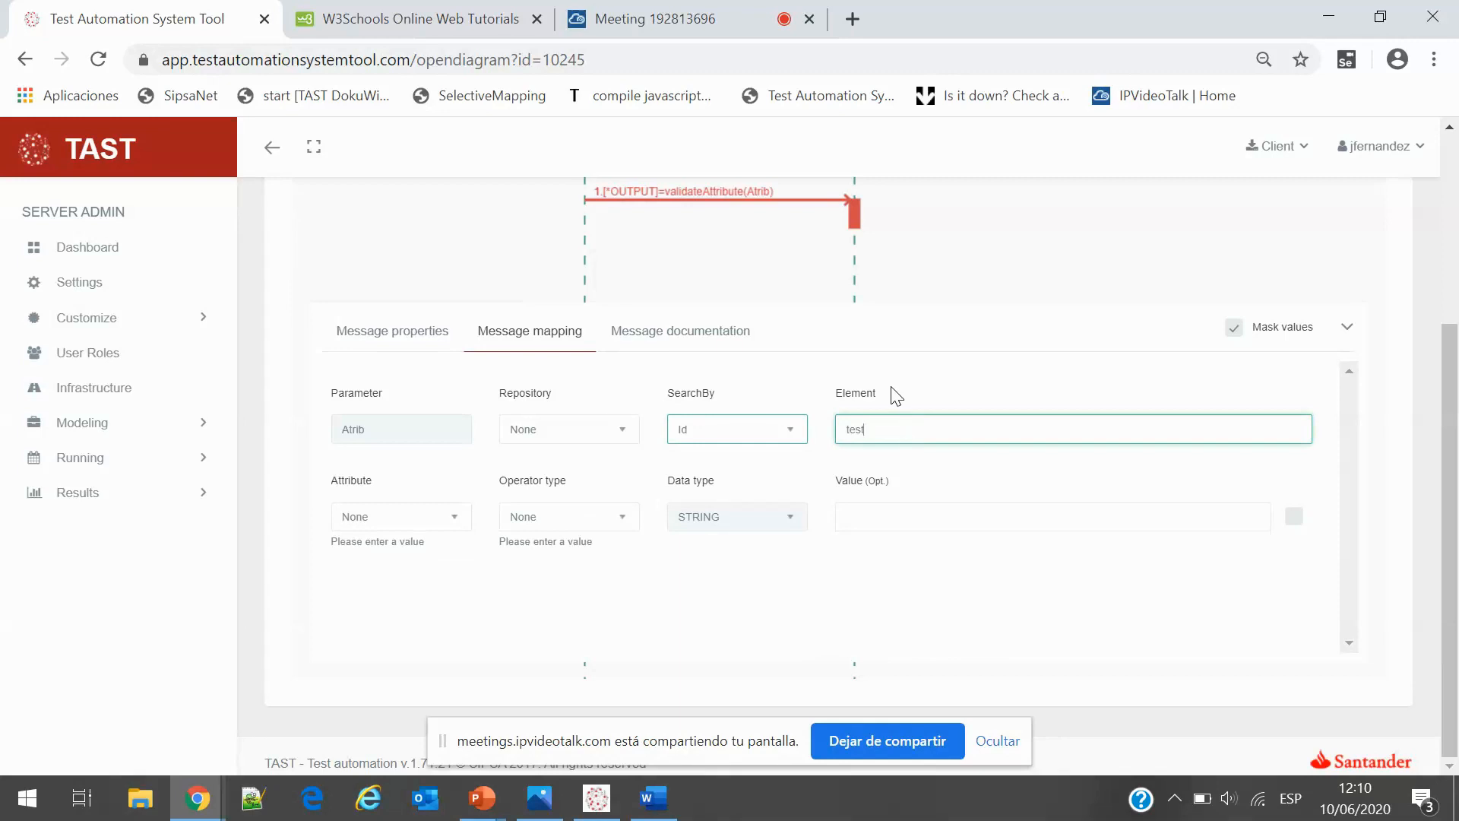
Choose text as the attribute that the message validates on the mapped element
click(430, 516)
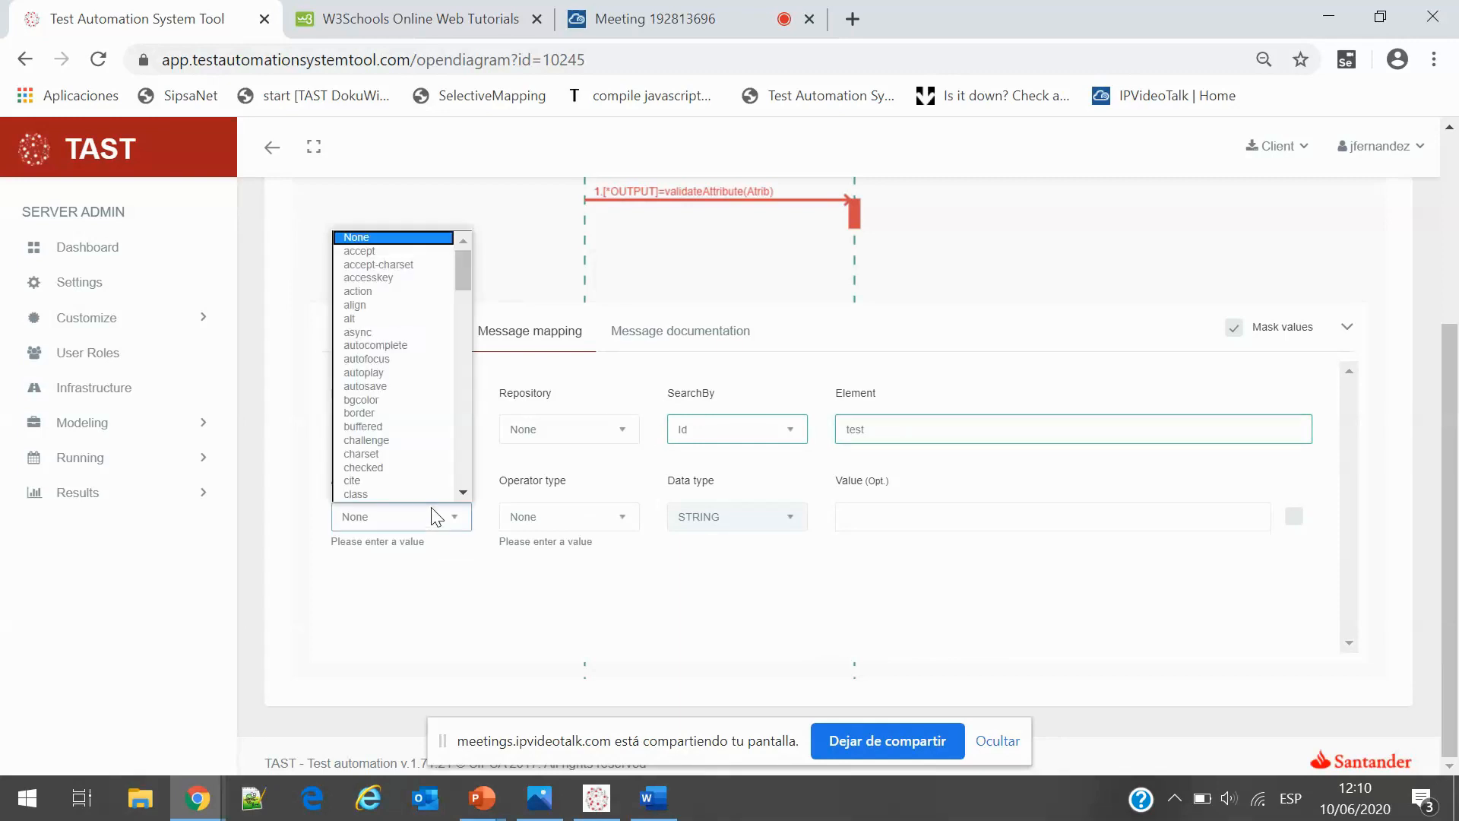
scroll(409, 277, down, 3)
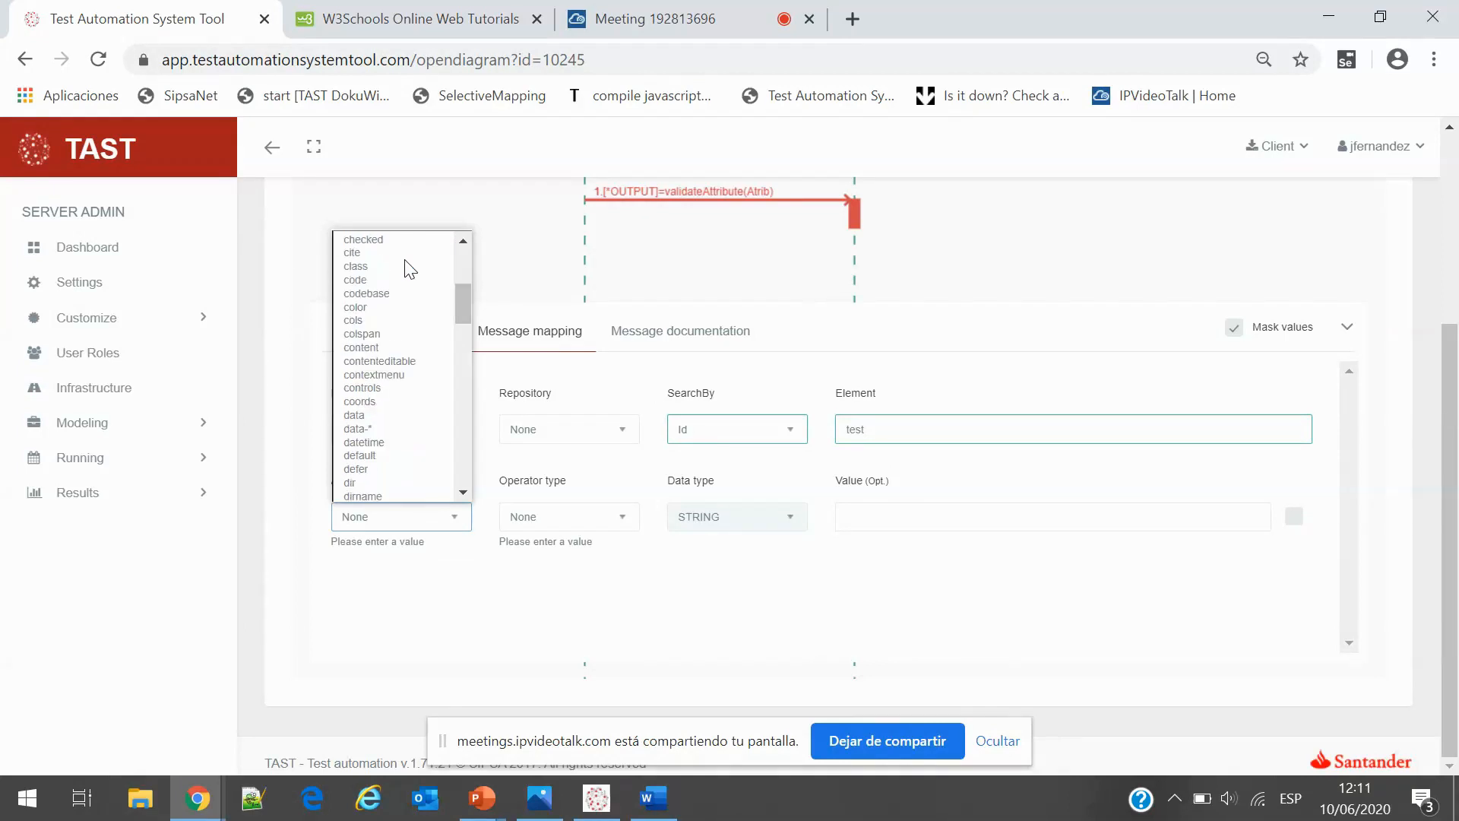
scroll(408, 277, down, 12)
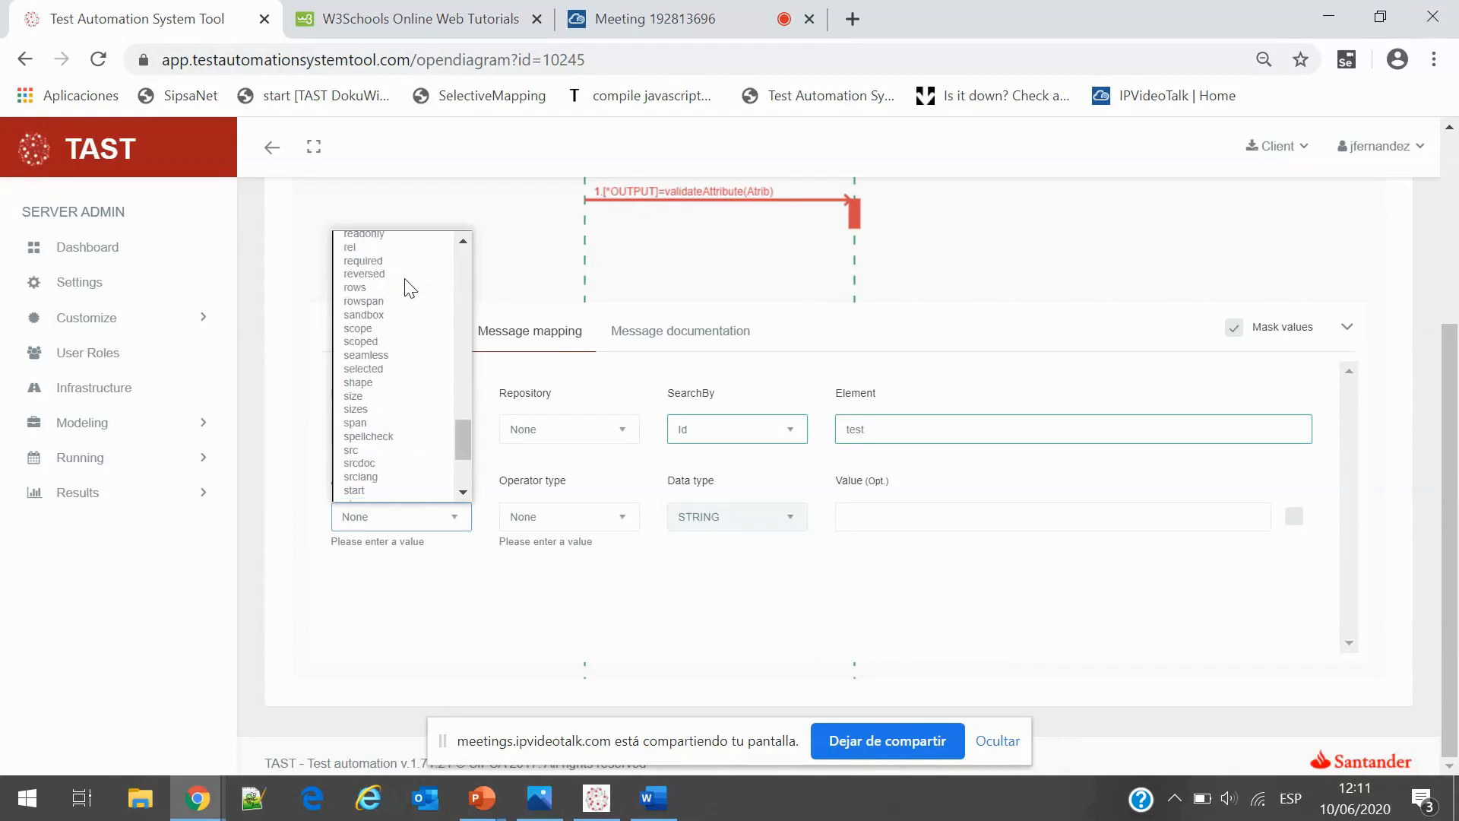
scroll(410, 289, down, 3)
click(410, 416)
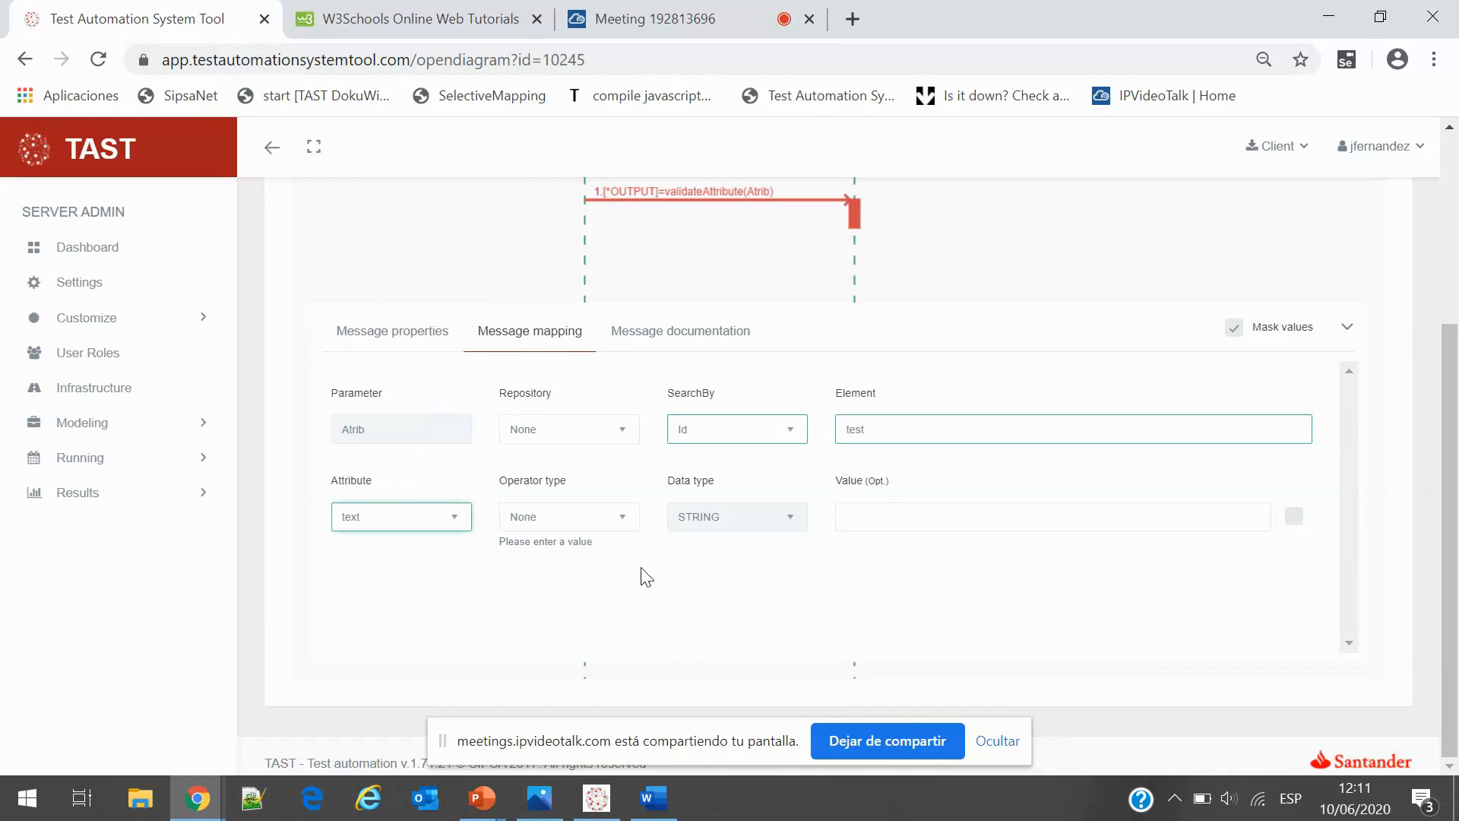
Set the operator type to EQUALS and the comparison value to test, and collapse the message settings
click(611, 523)
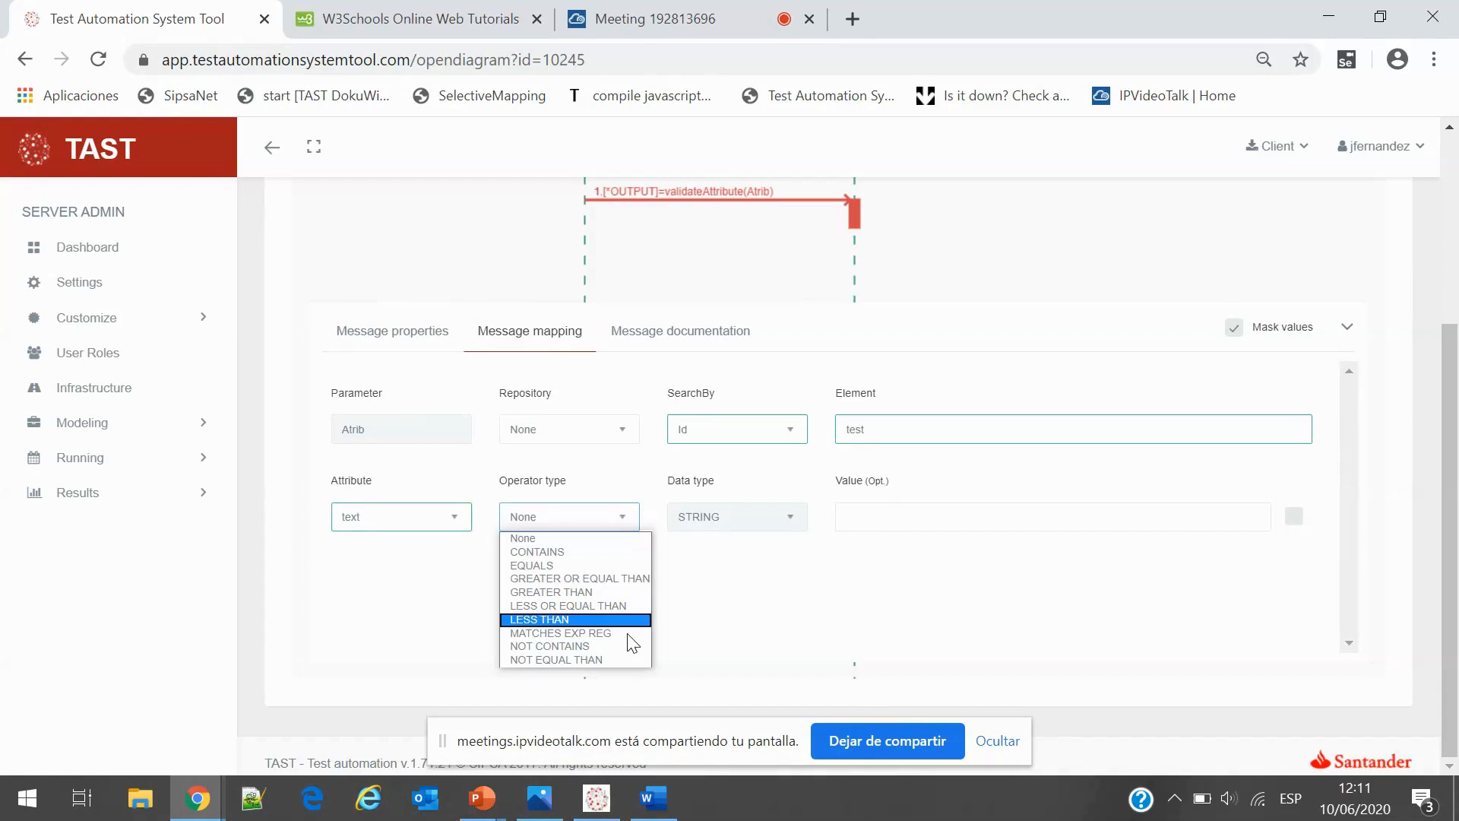
click(615, 575)
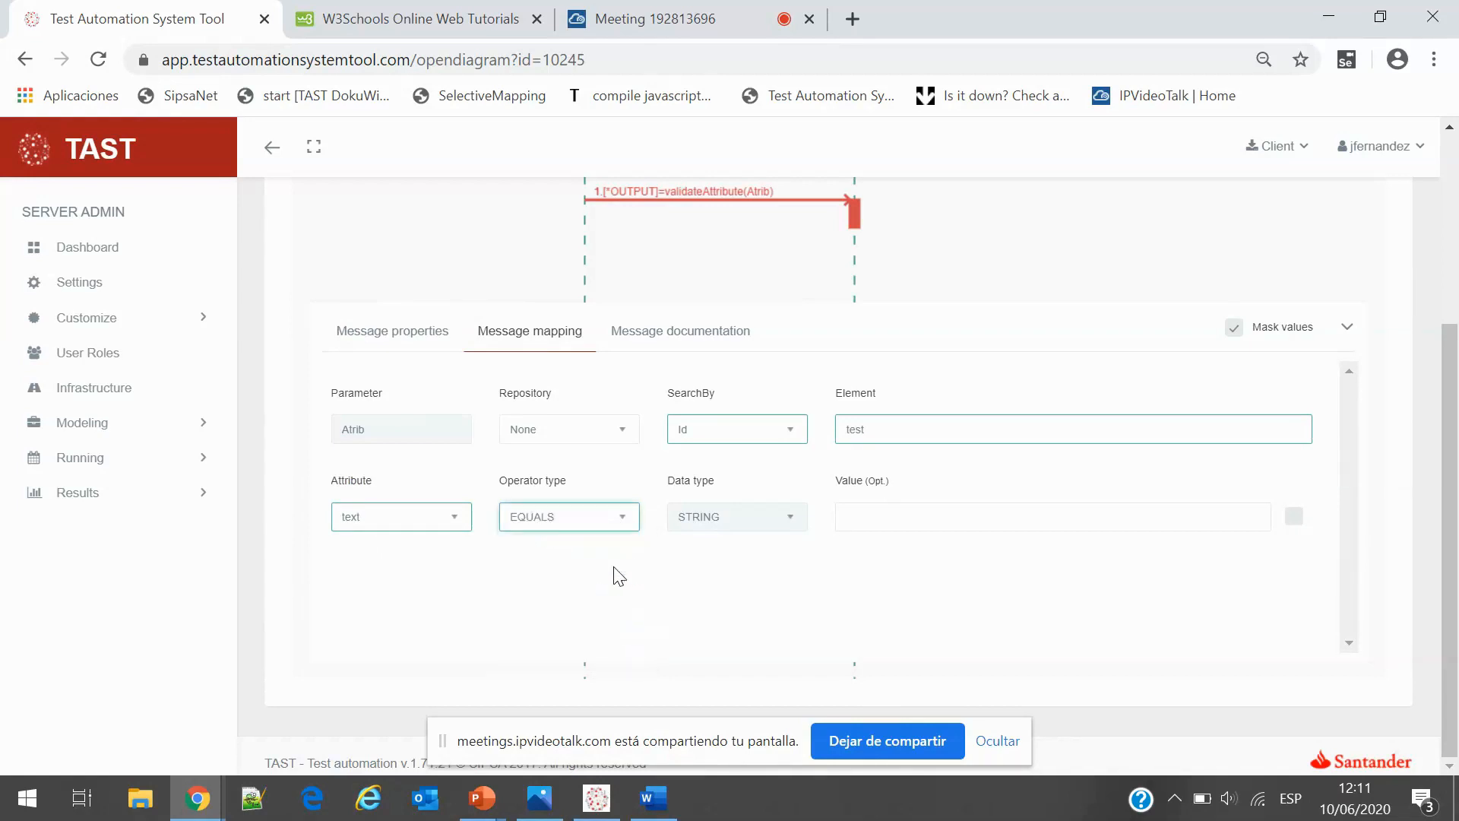
click(620, 525)
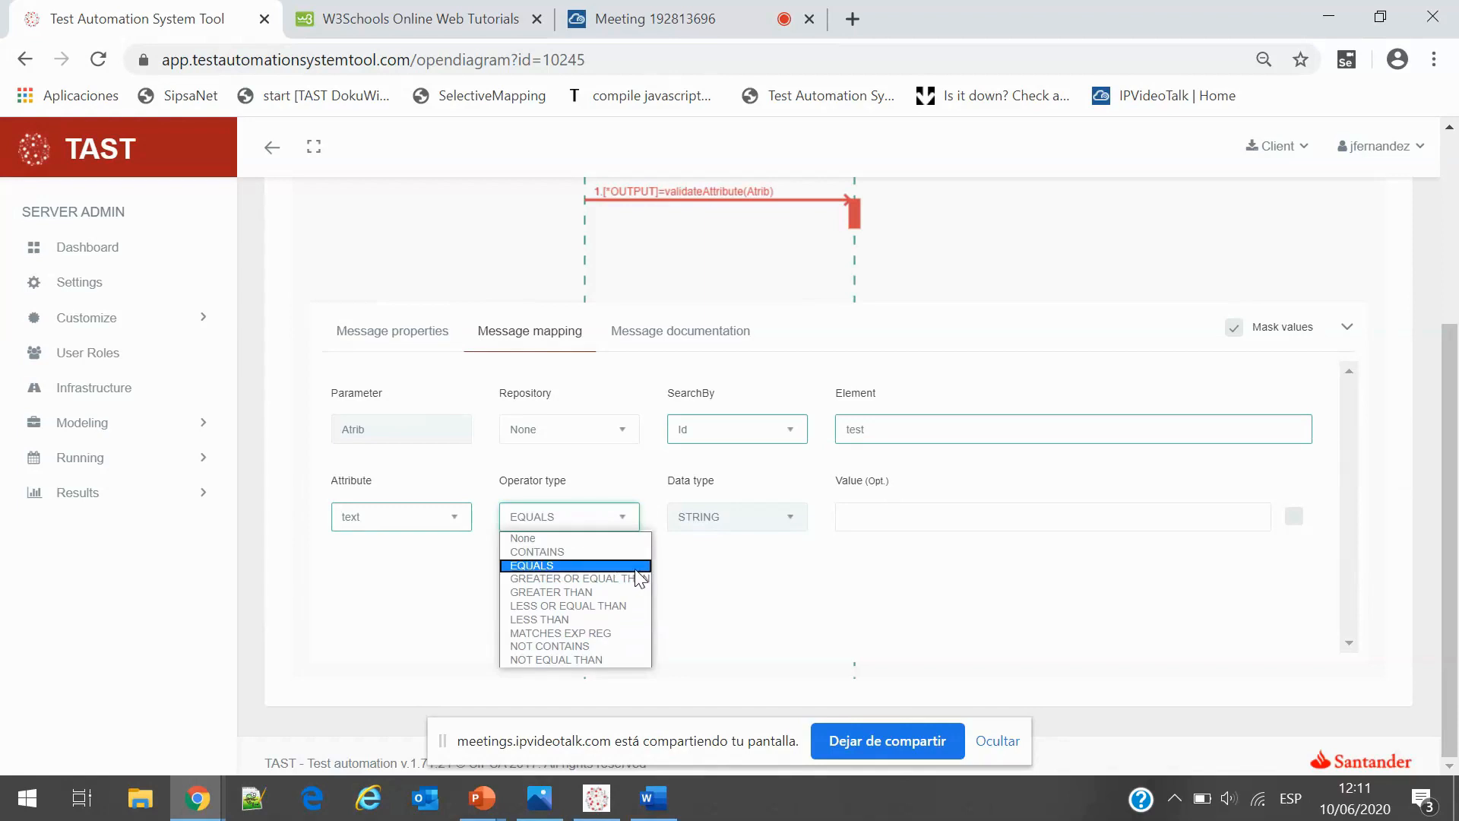
click(611, 566)
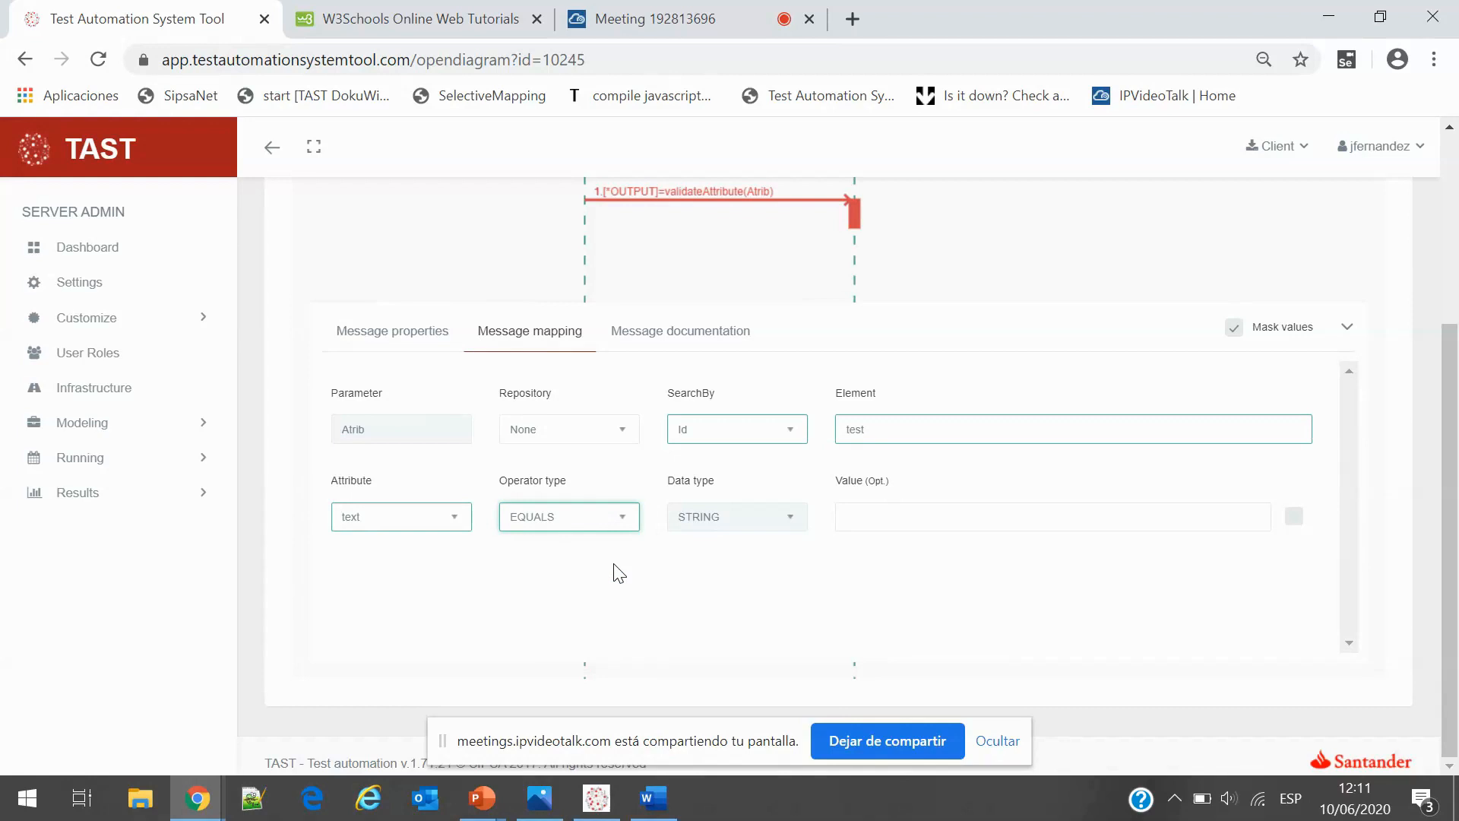
click(908, 520)
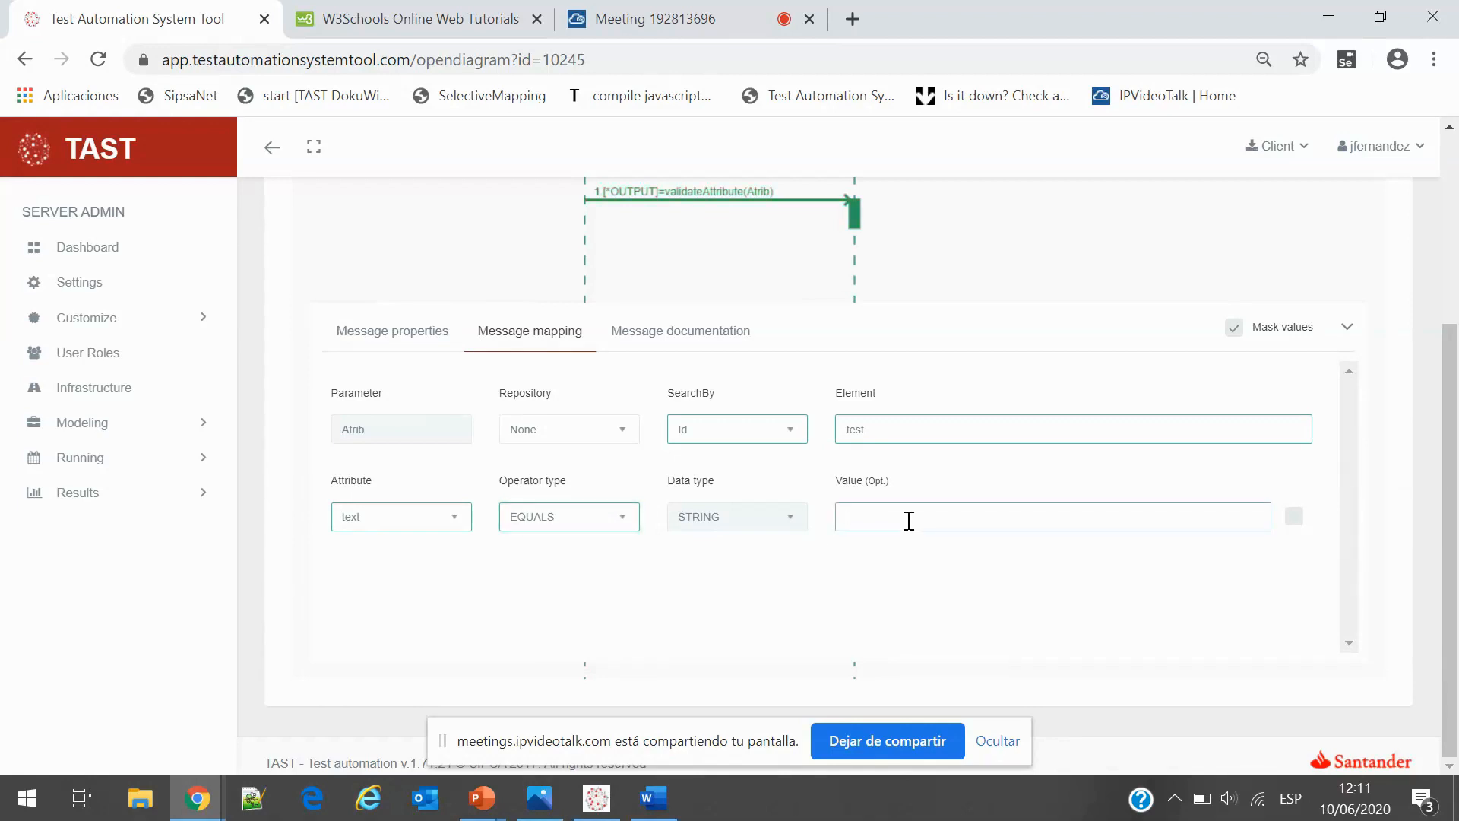
text(test)
click(1349, 326)
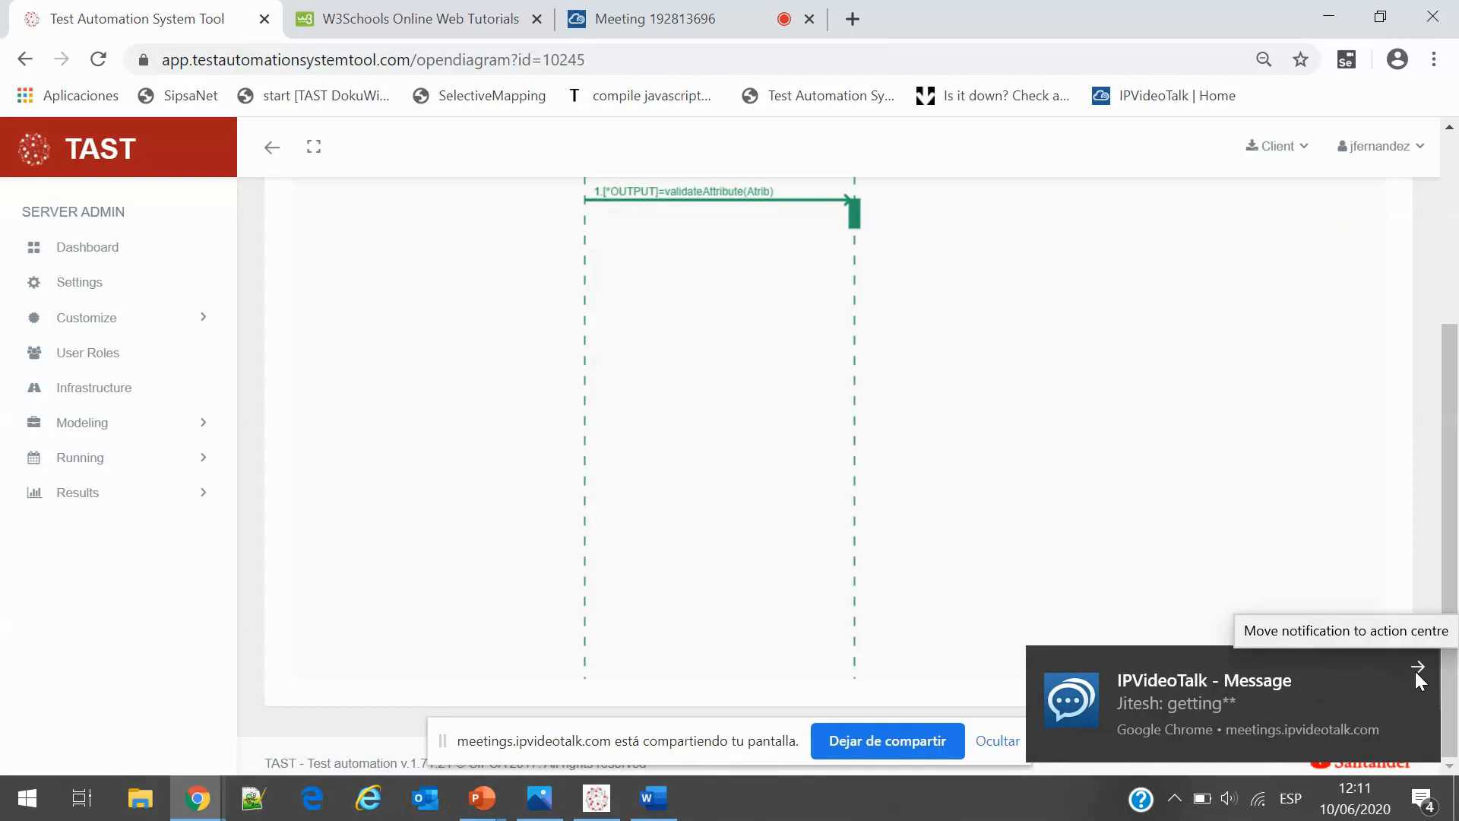
click(1416, 655)
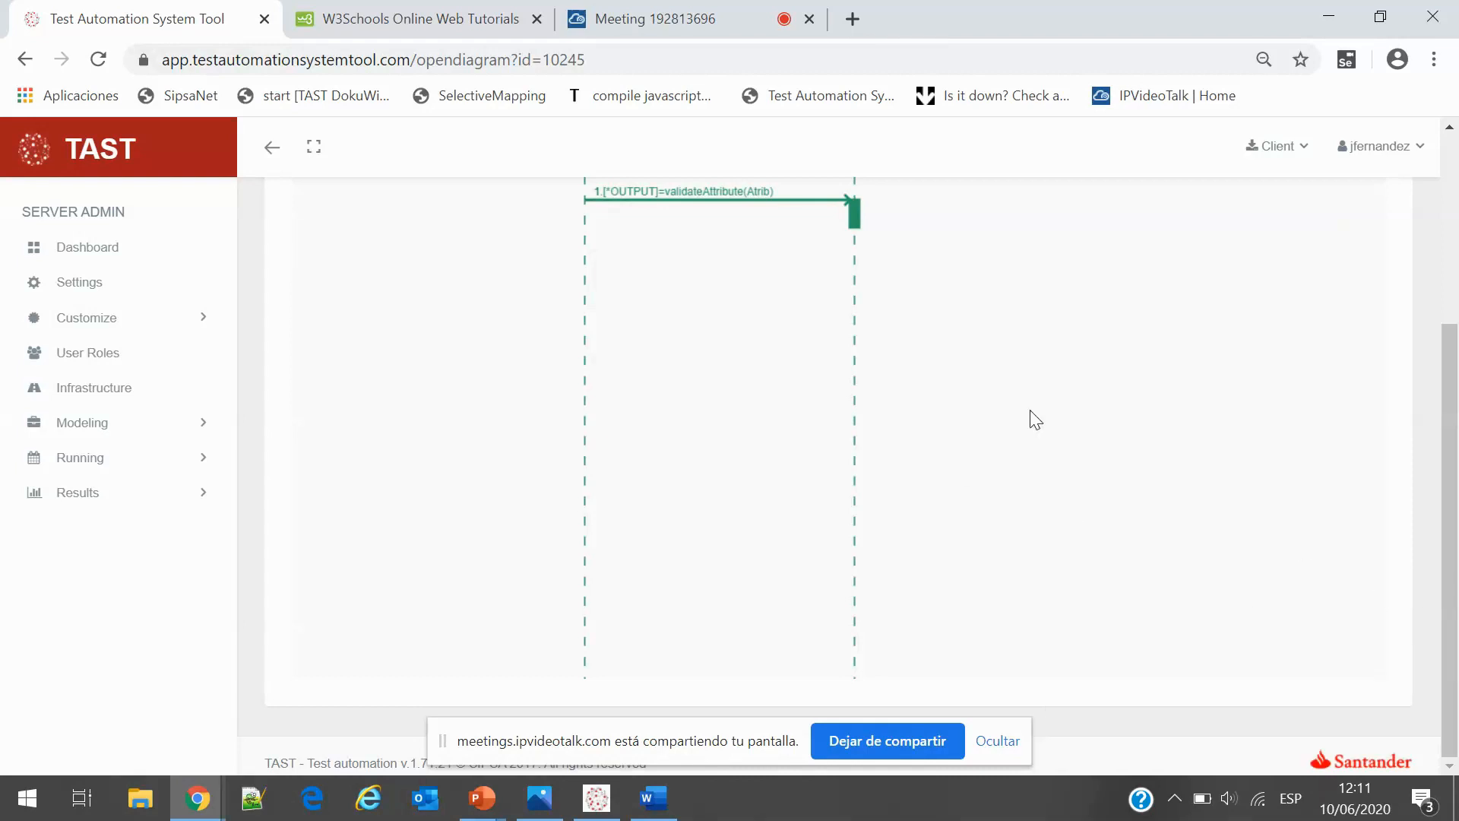
Switch to Photos to examine the CreateAndValidateDocuments example sequence diagram up close, dismiss the chat notification, and minimise the image
click(540, 798)
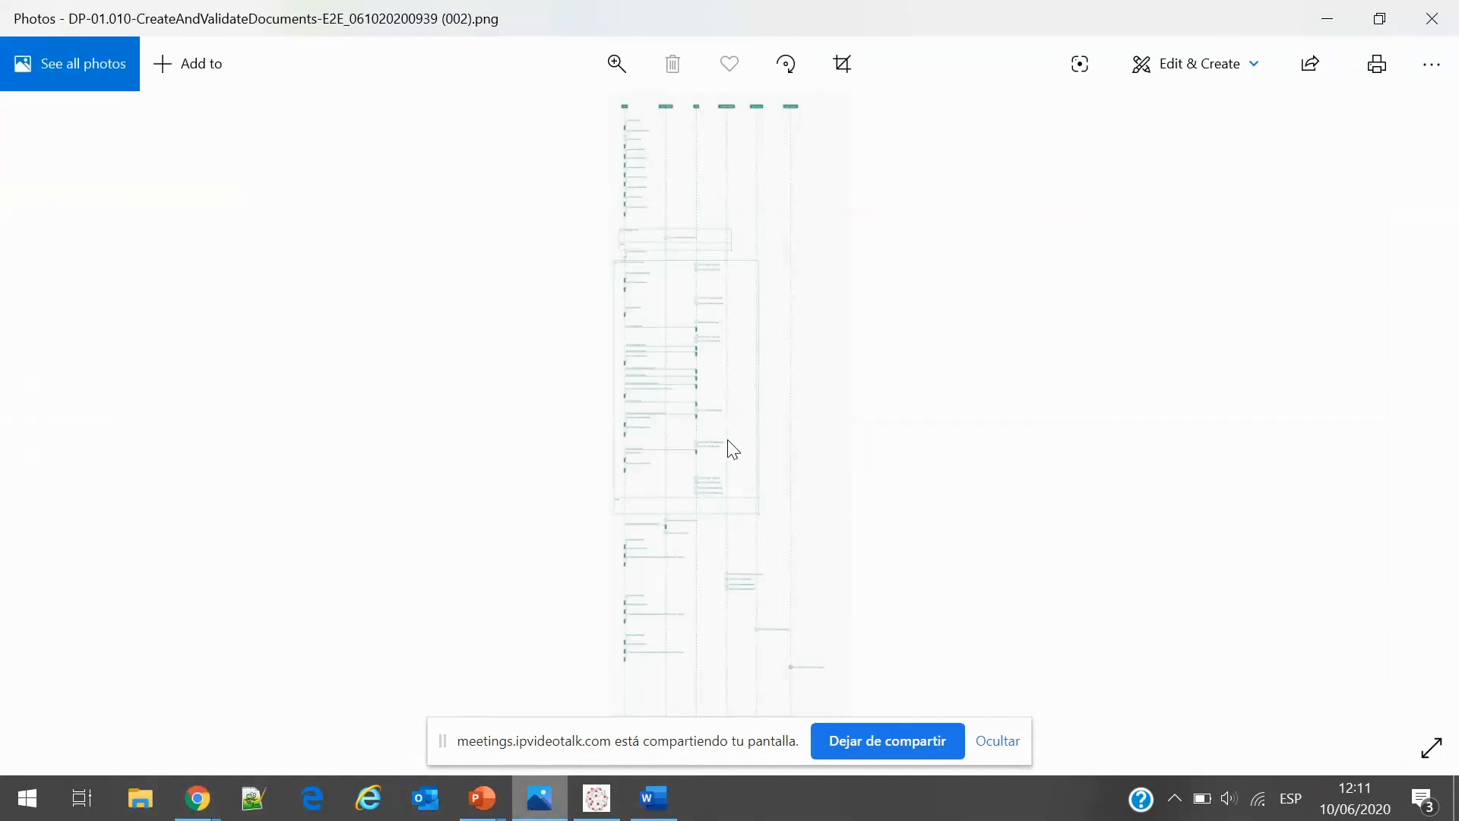
scroll(728, 455, up, 2)
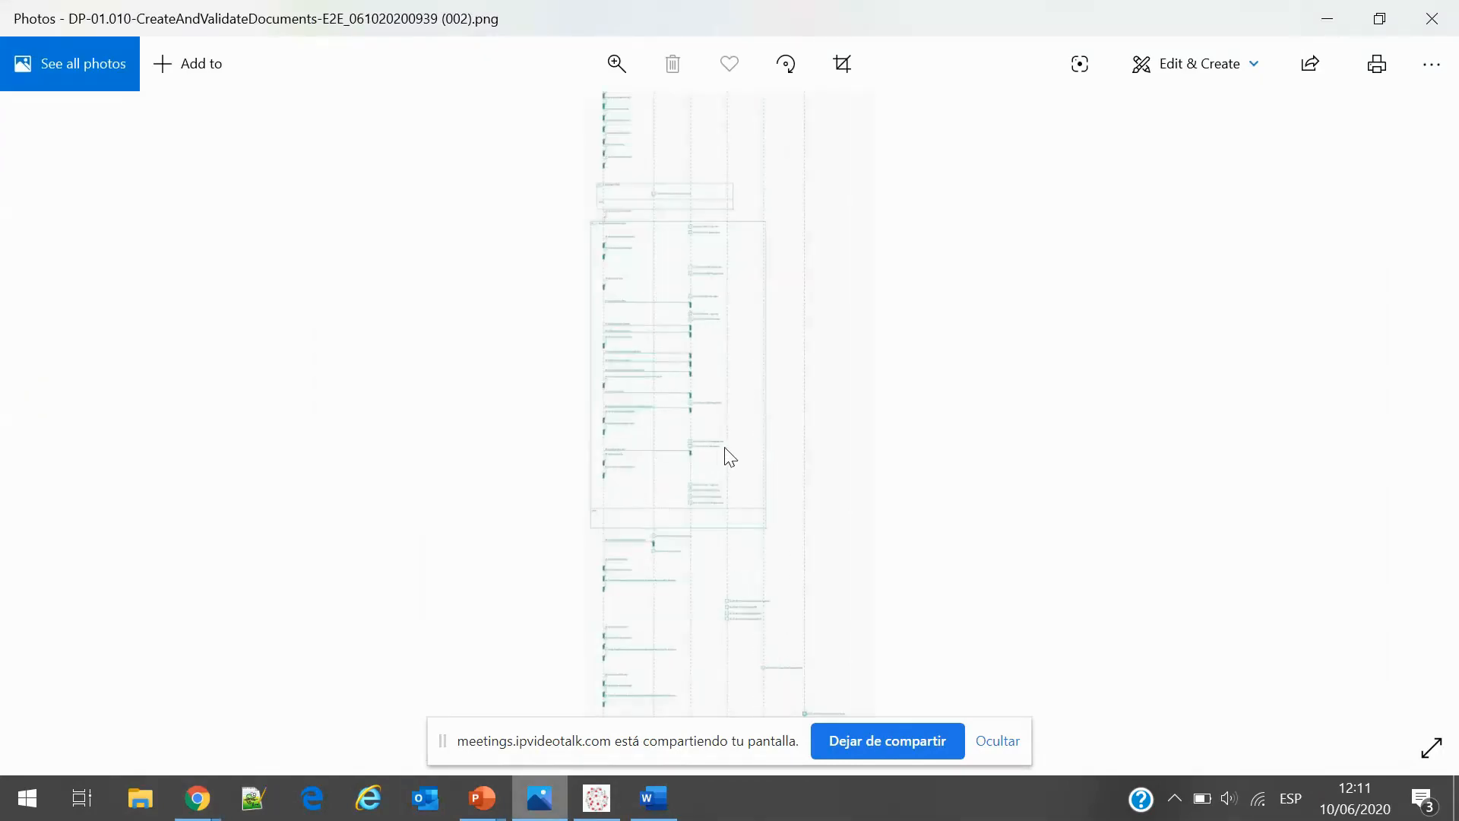
scroll(728, 455, up, 1)
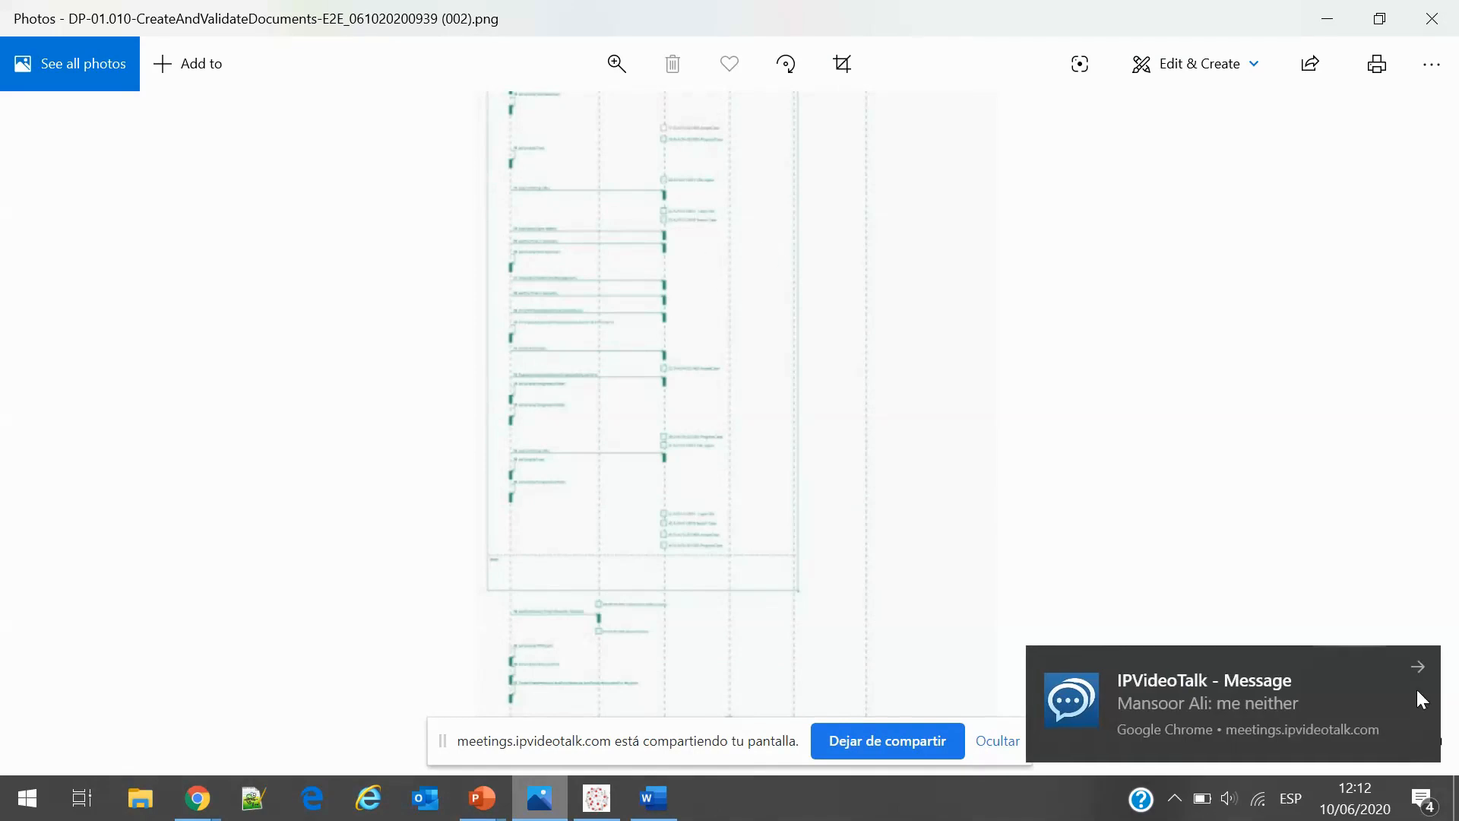
click(1426, 661)
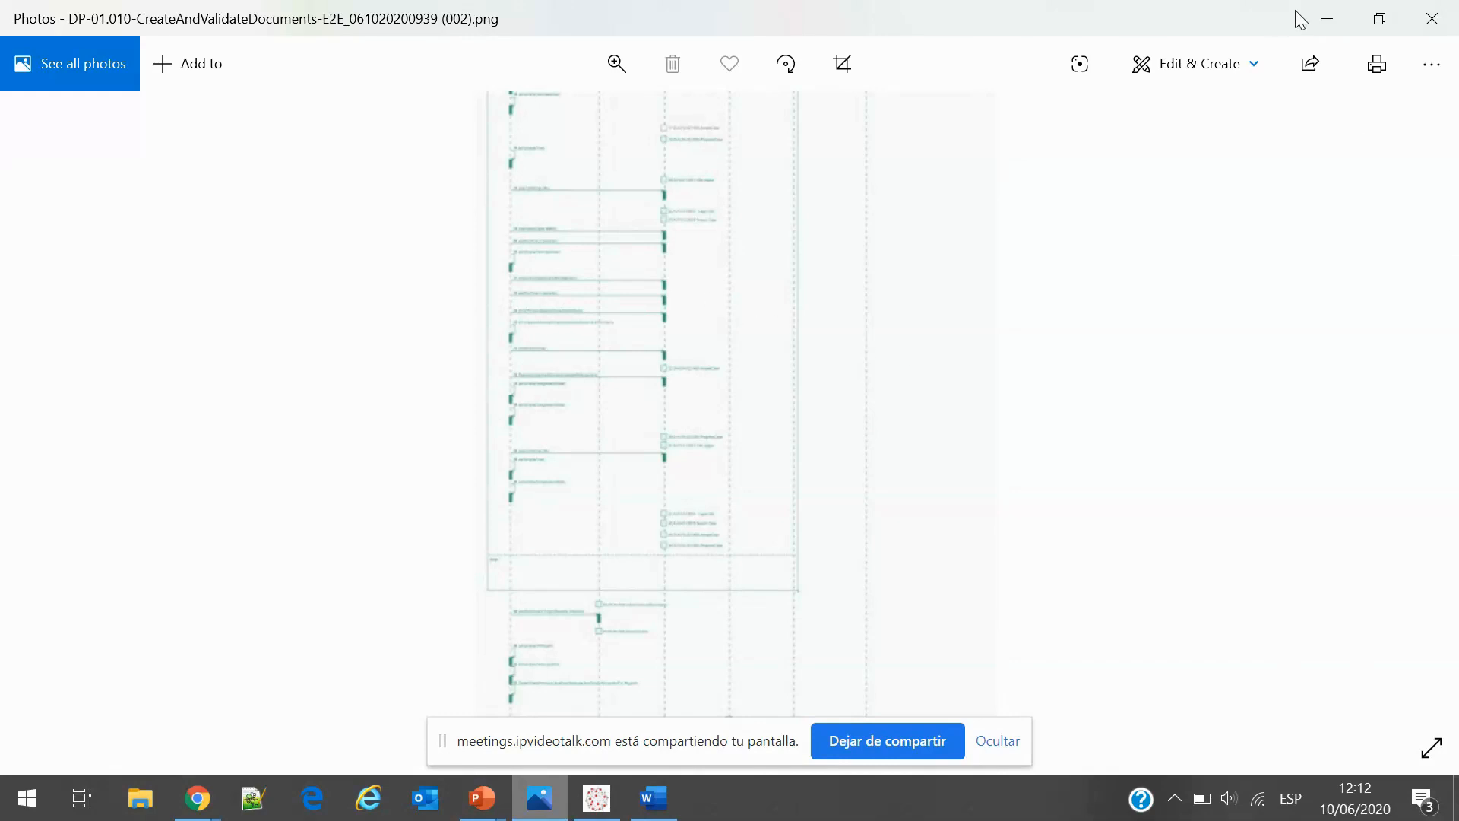
click(1326, 15)
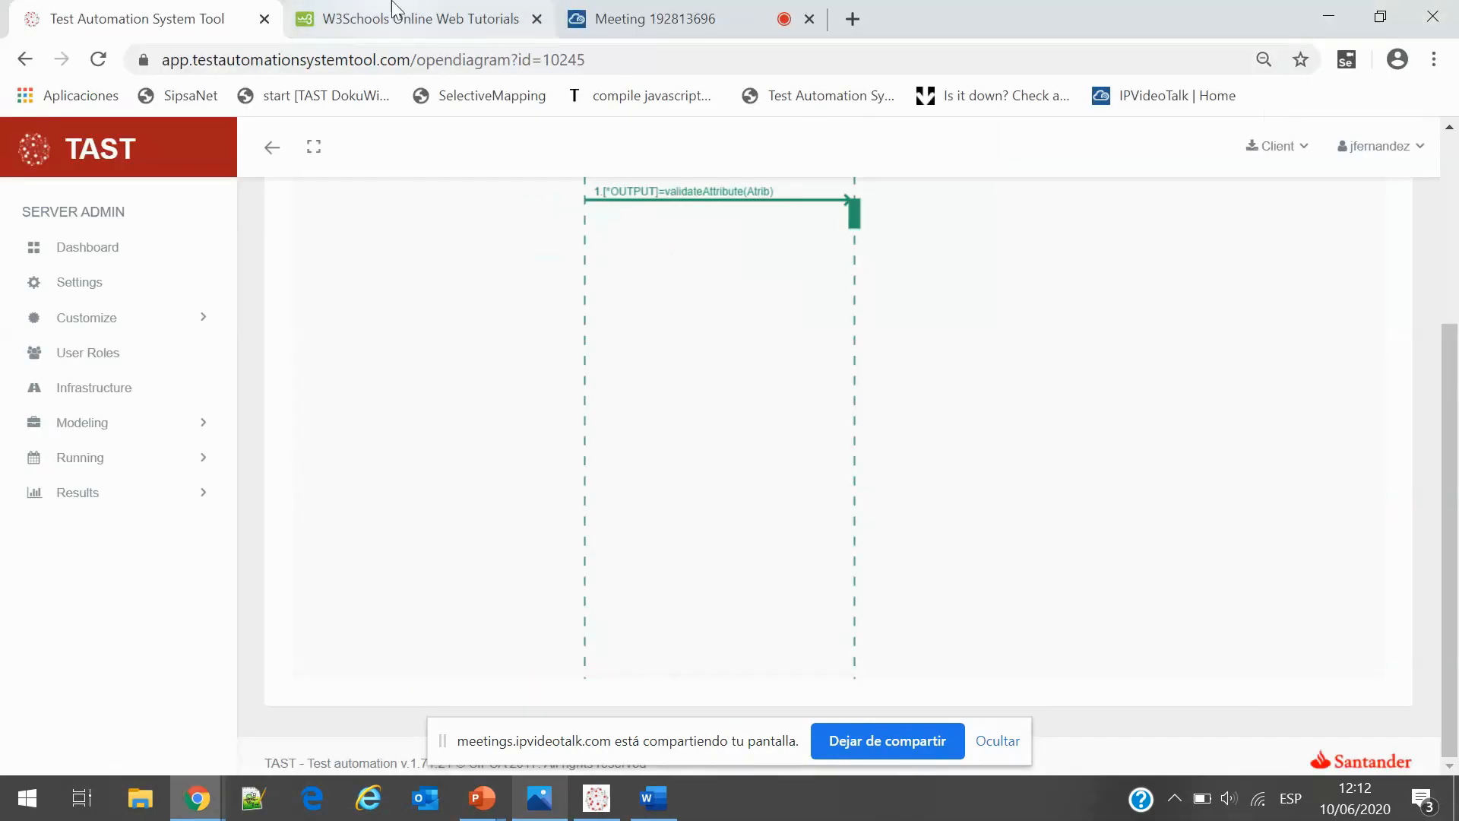
On the W3Schools home page, open the browser's DevTools beside the content and examine the HTML elements and their ids
click(410, 31)
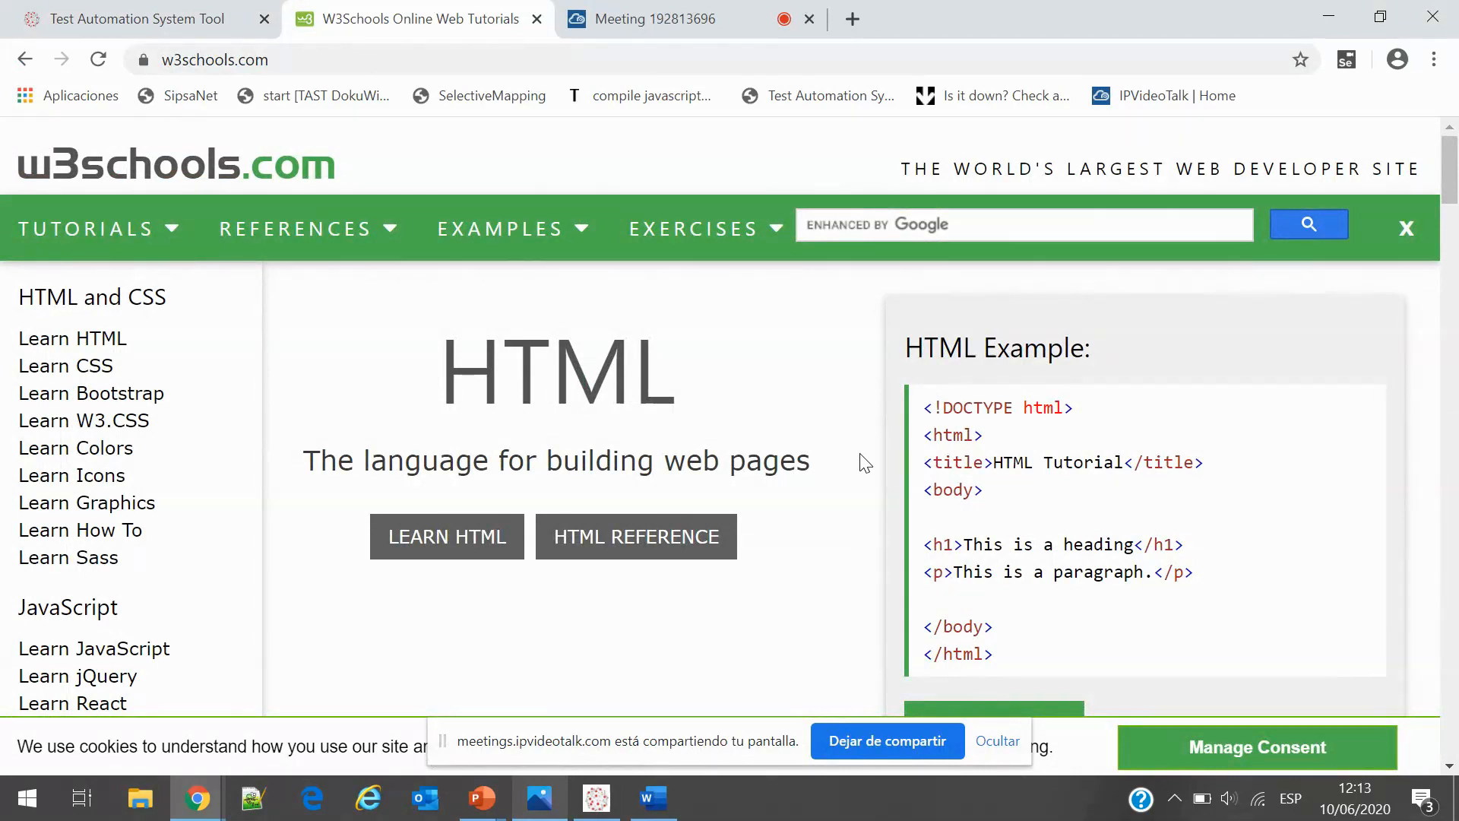
key(F12)
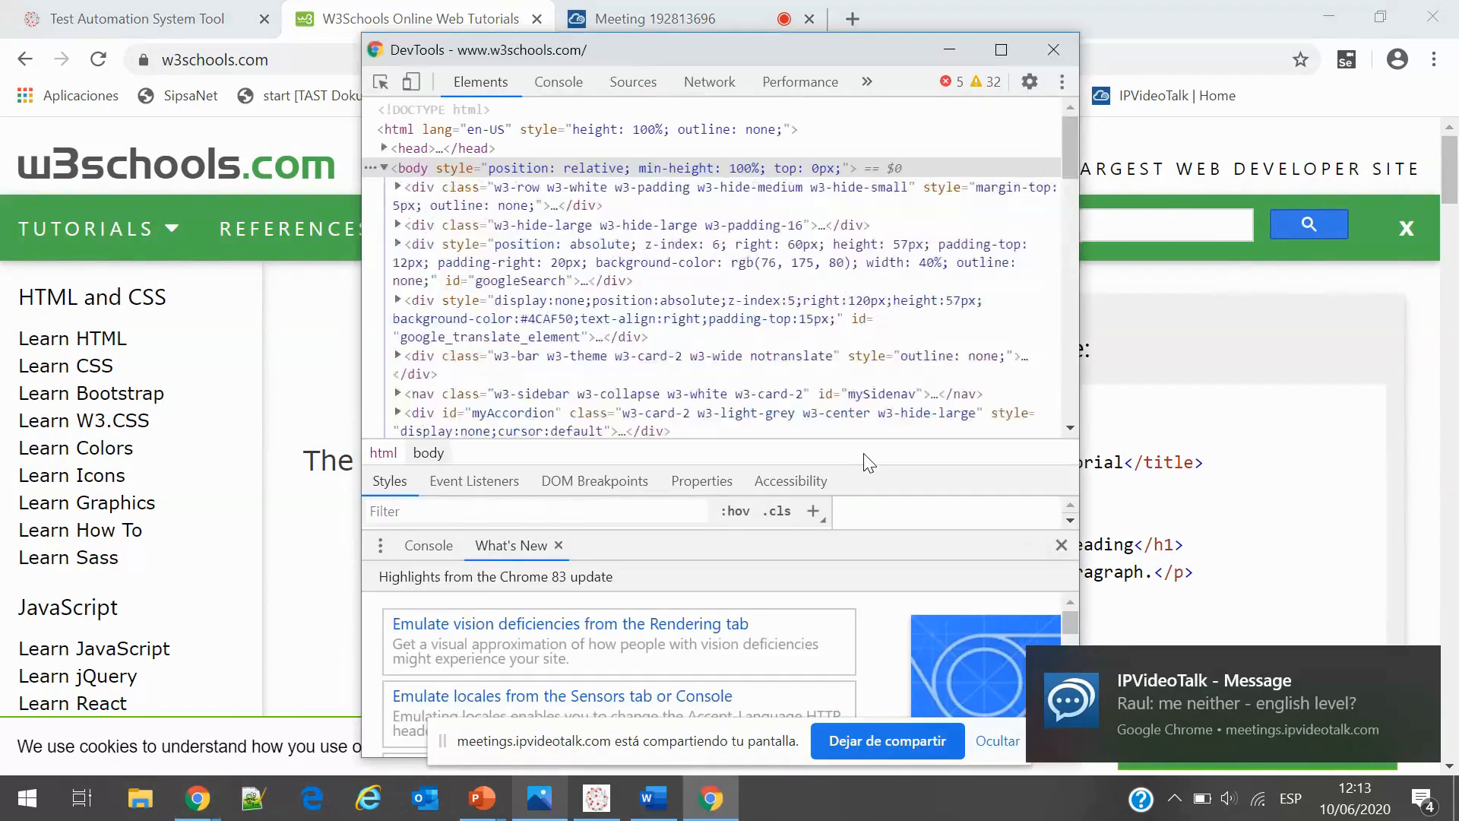
drag(858, 62, 1130, 92)
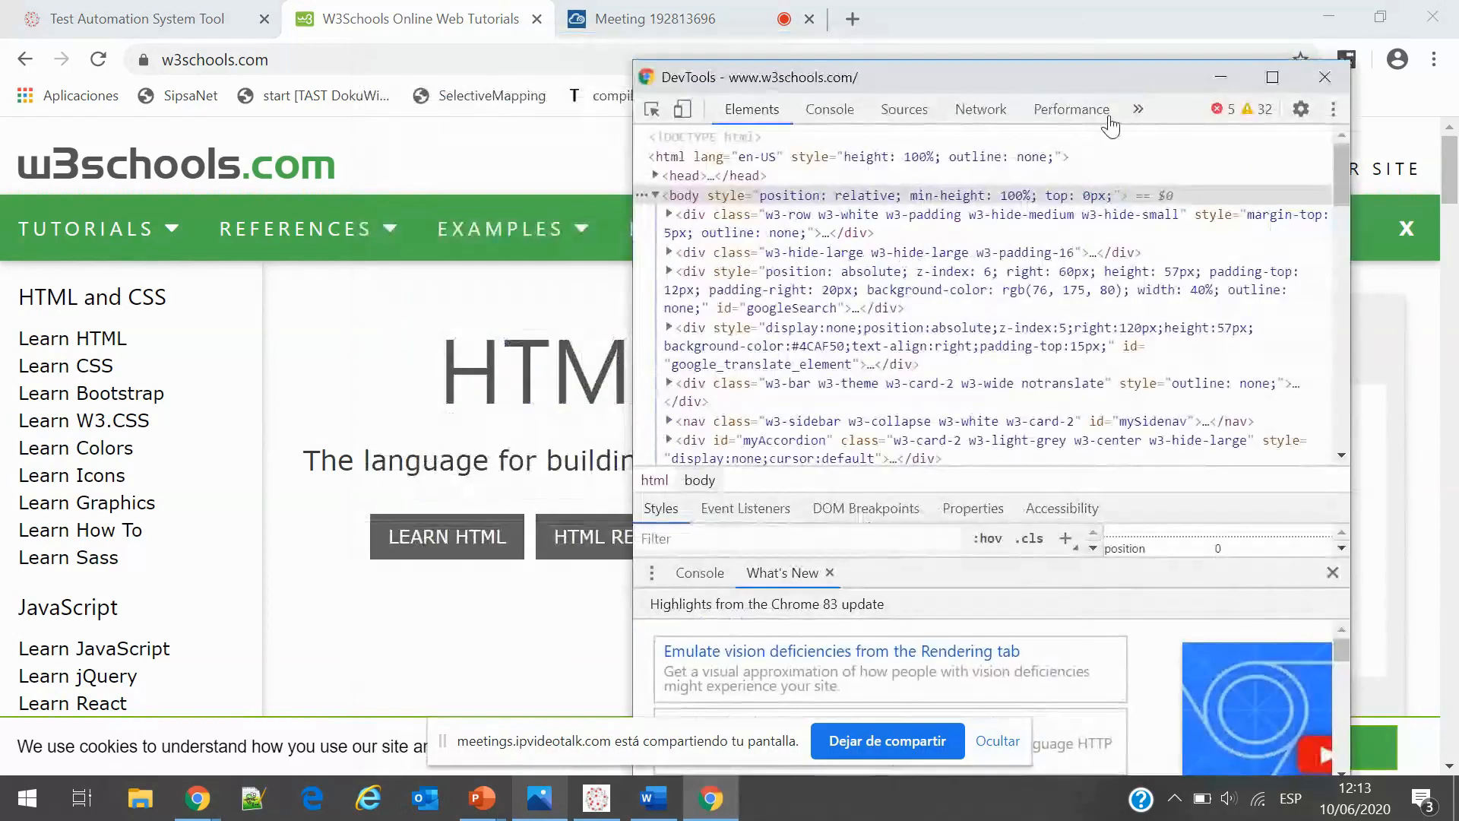
scroll(950, 224, down, 3)
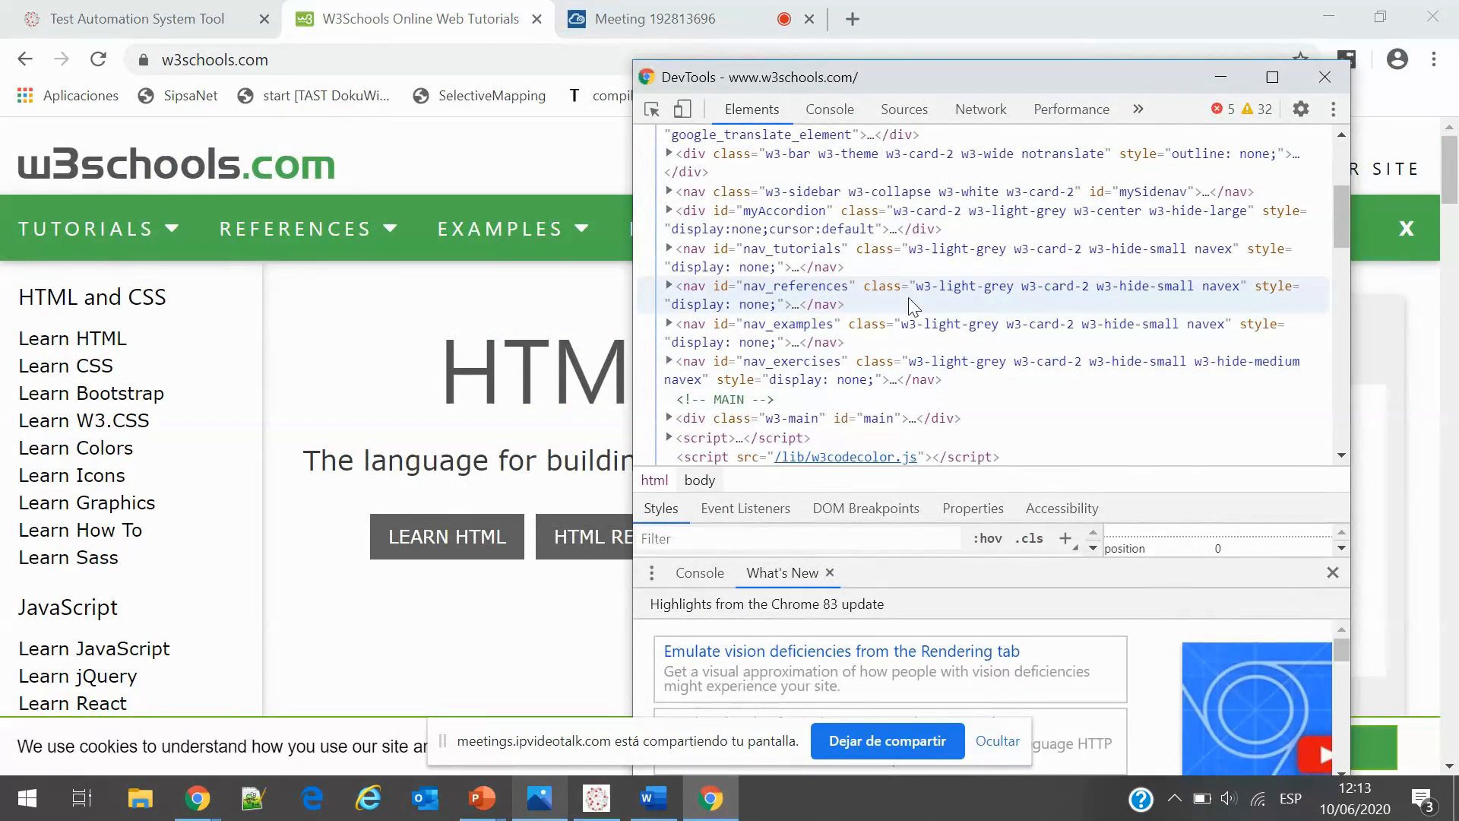
scroll(907, 290, down, 3)
Select the validateAttribute message in the TAST diagram, and return to the W3Schools home page
click(88, 24)
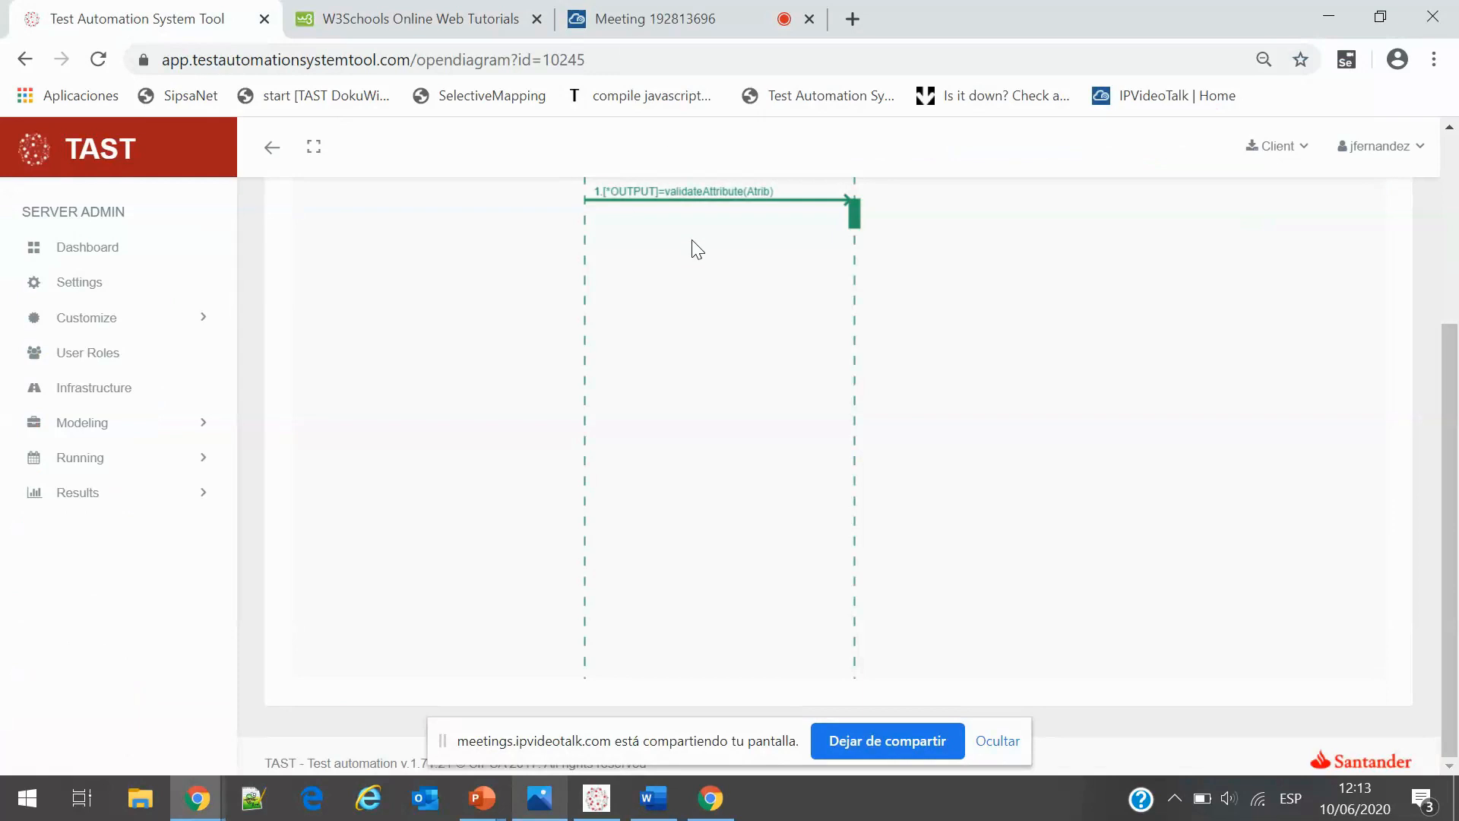
click(708, 201)
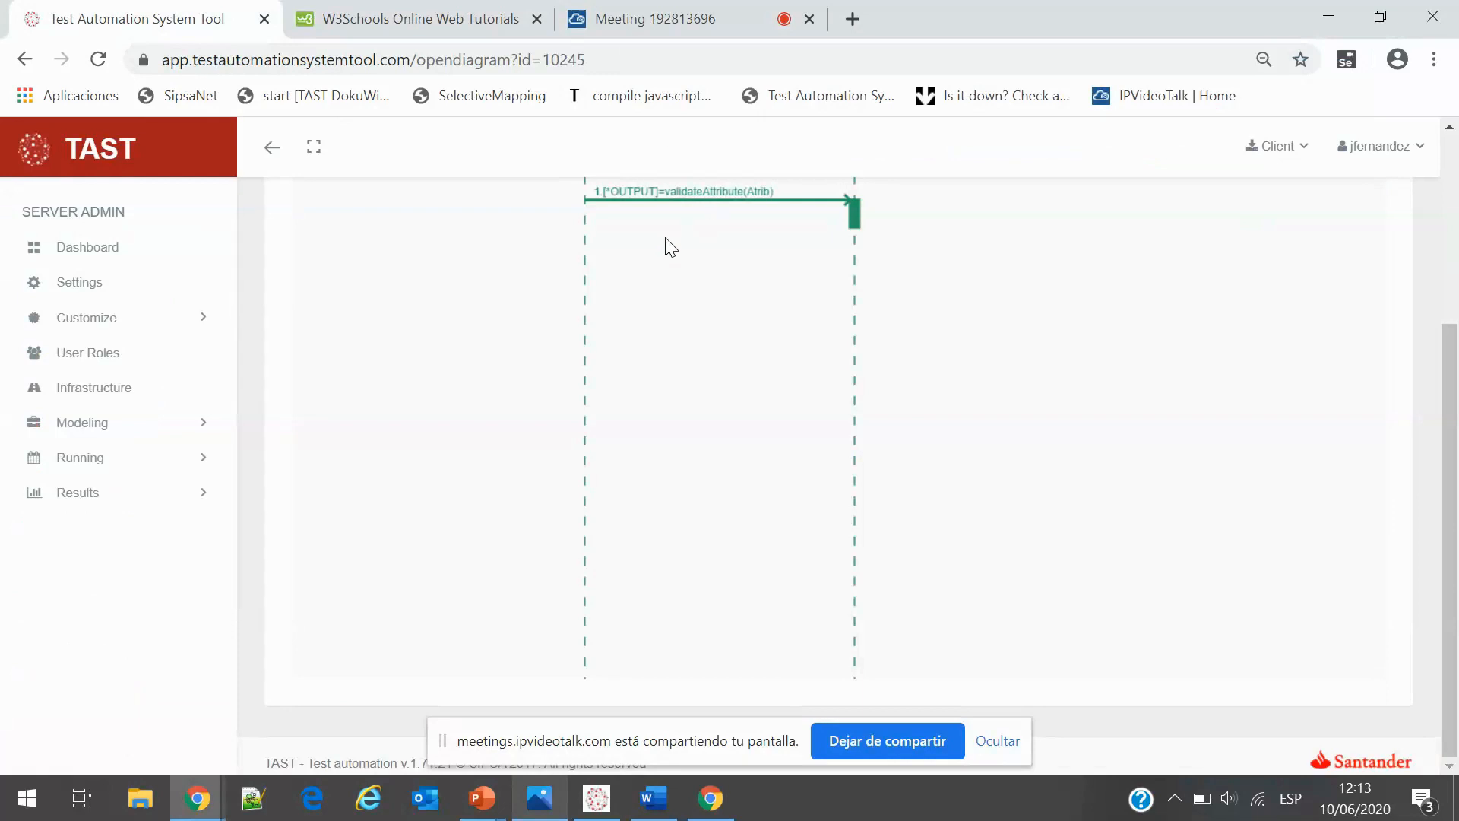
click(479, 22)
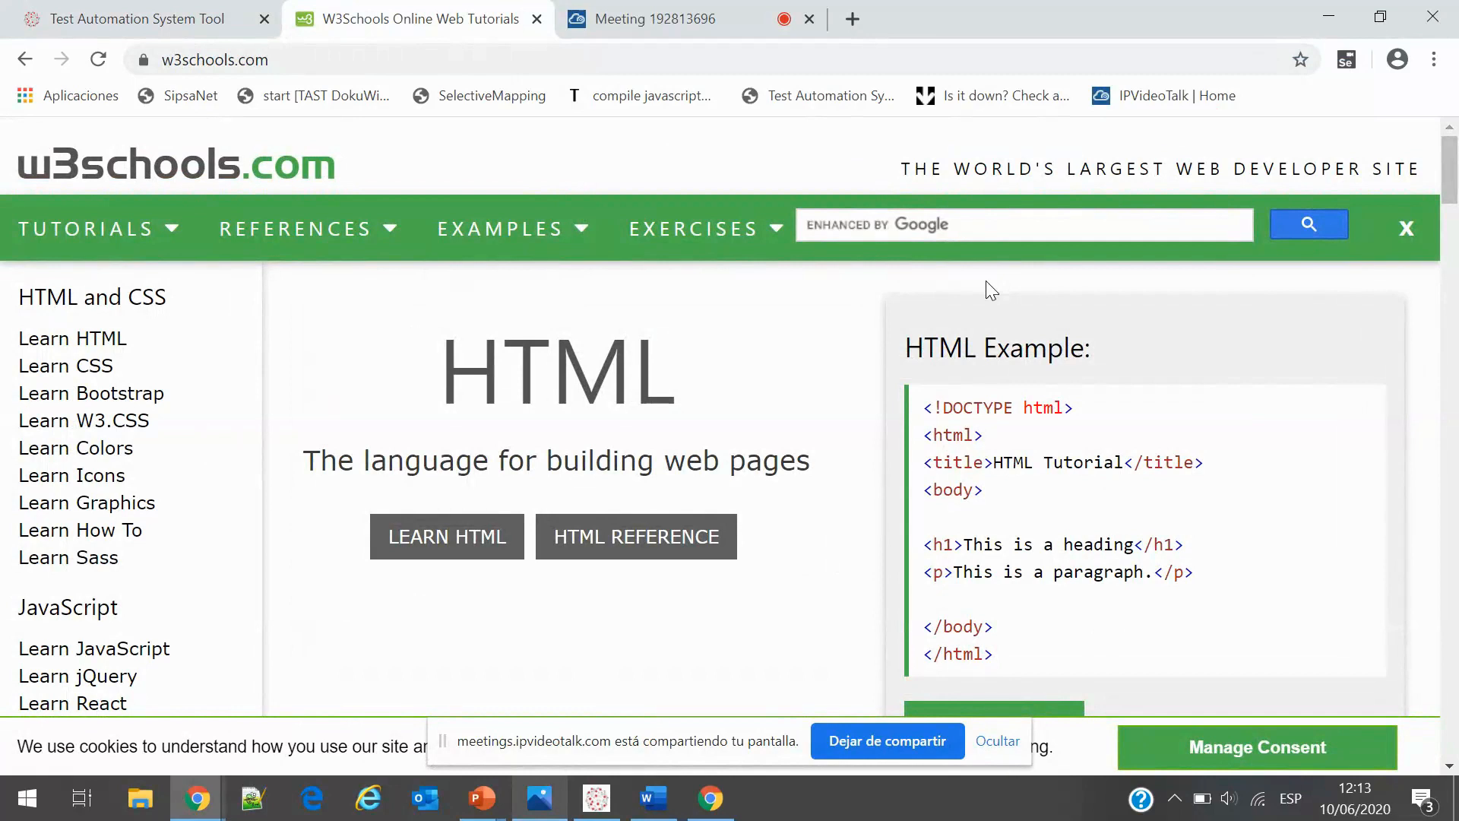
Start the TAST DOM Inspector, freeze it on the W3Schools search button, and select the button's XPath for copying
click(463, 95)
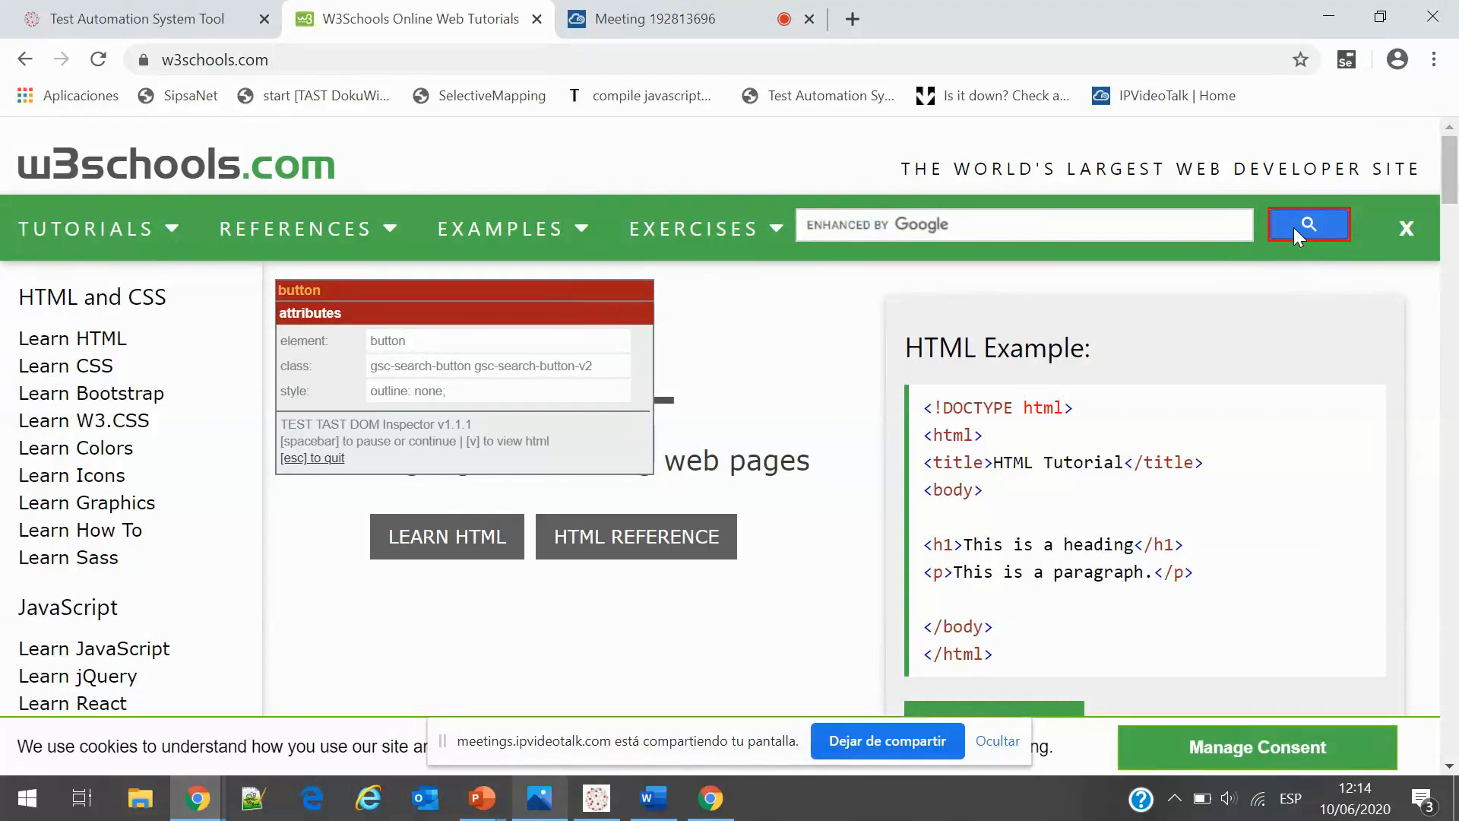
key(space)
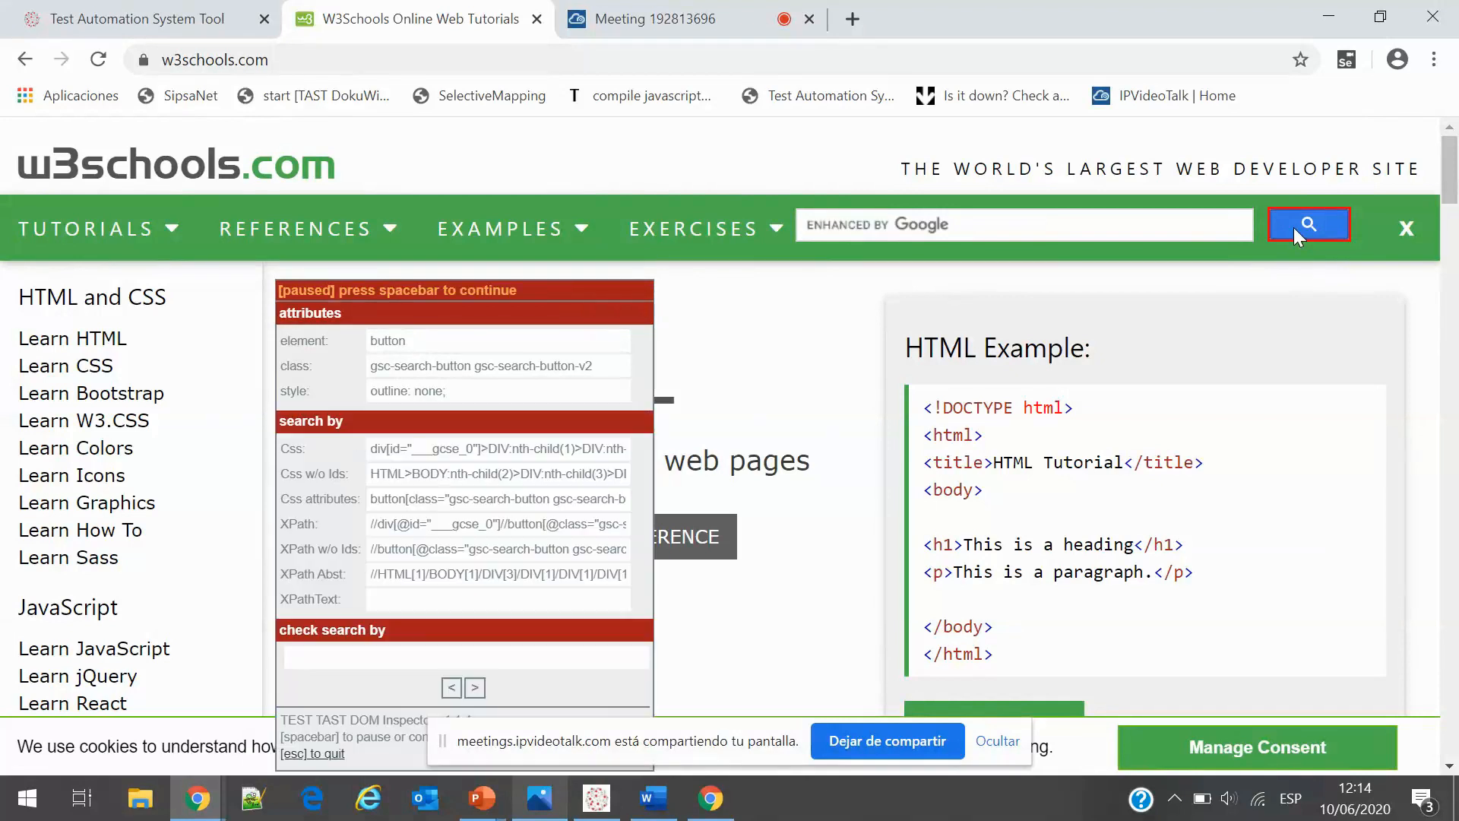
drag(586, 286, 603, 187)
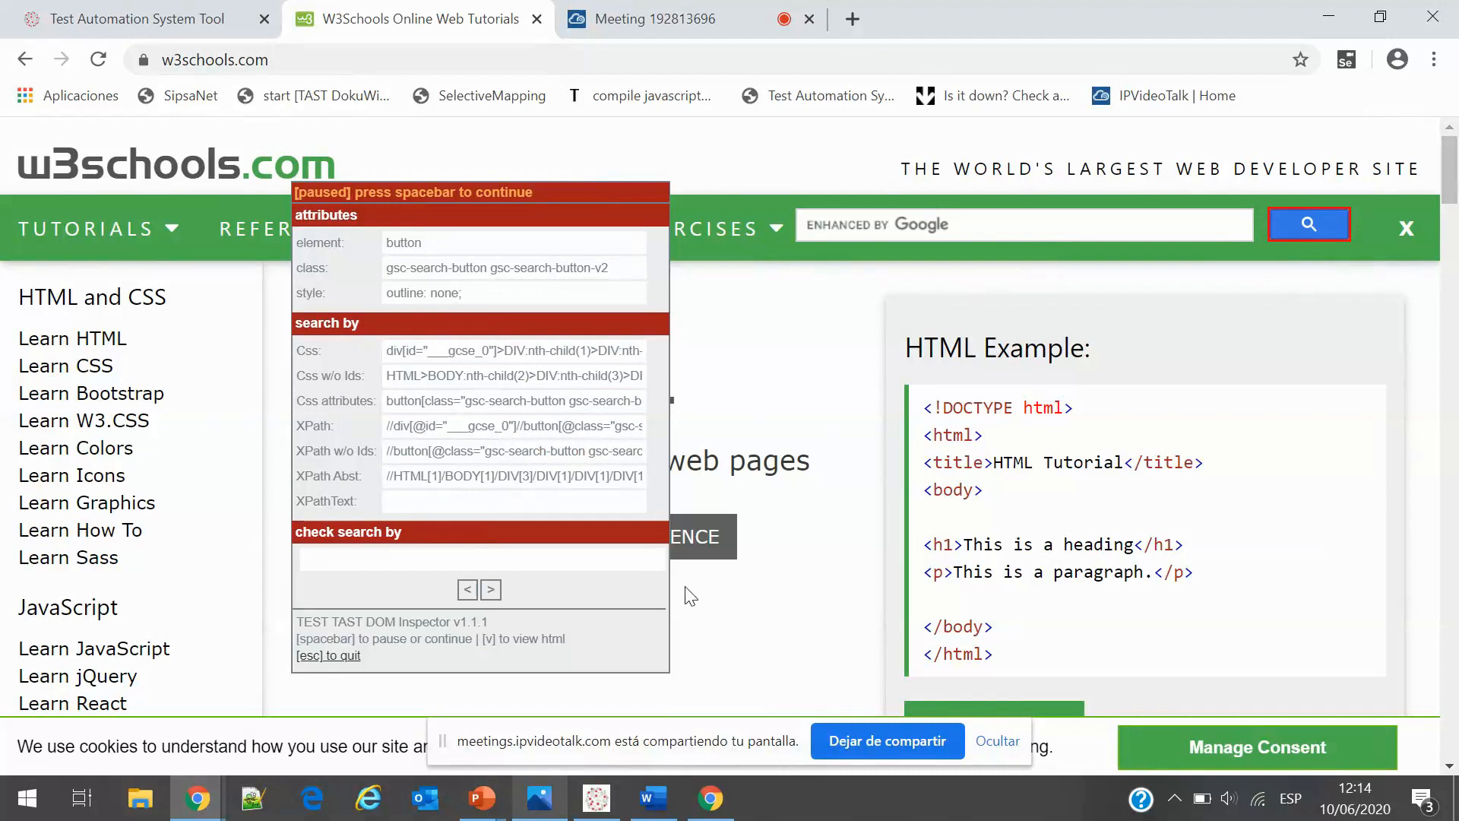
click(527, 430)
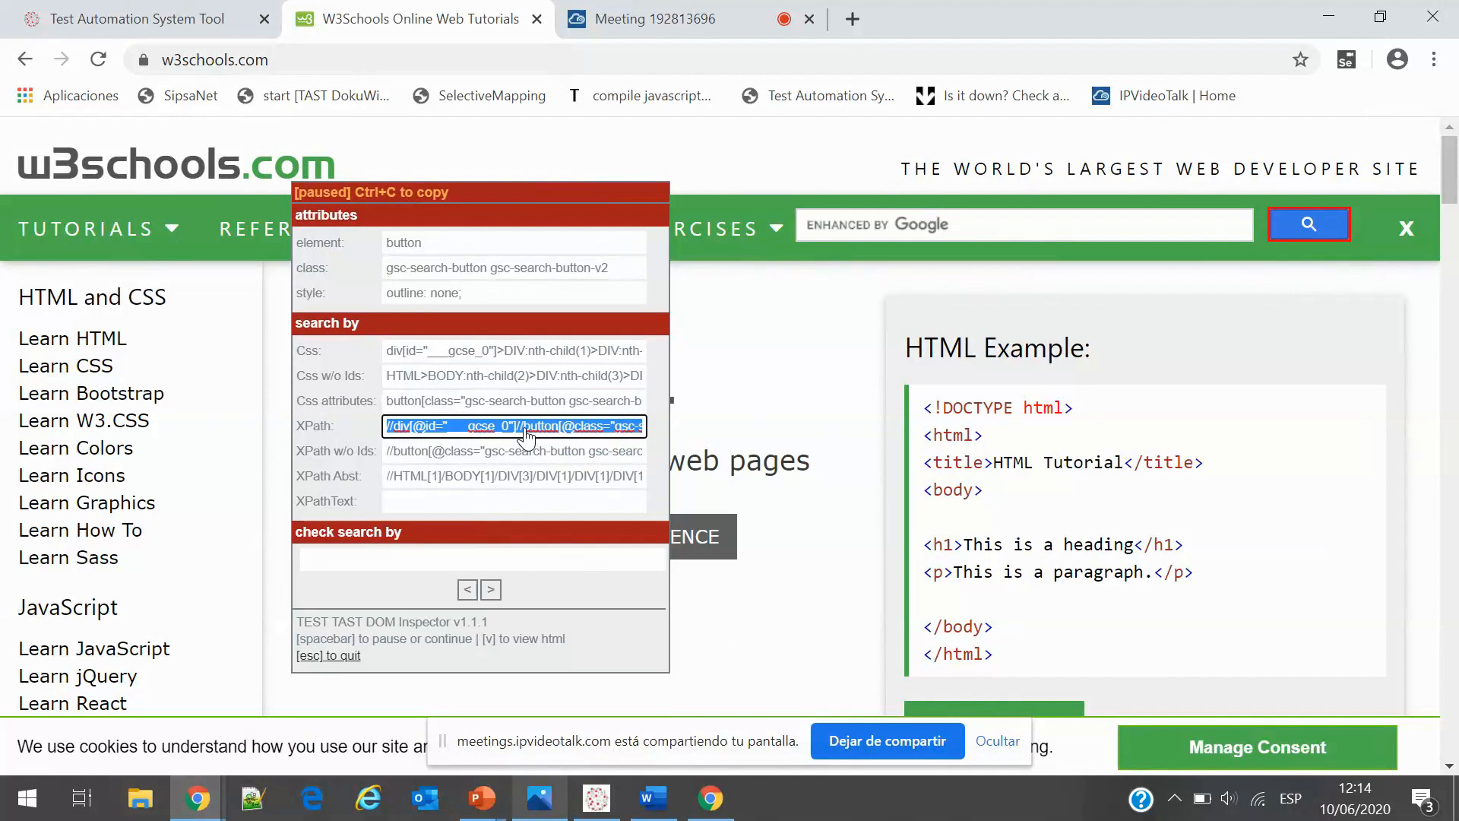
Inspect the Learn CSS link with the DOM Inspector, and check the search button's copied XPath in its search check
key(space)
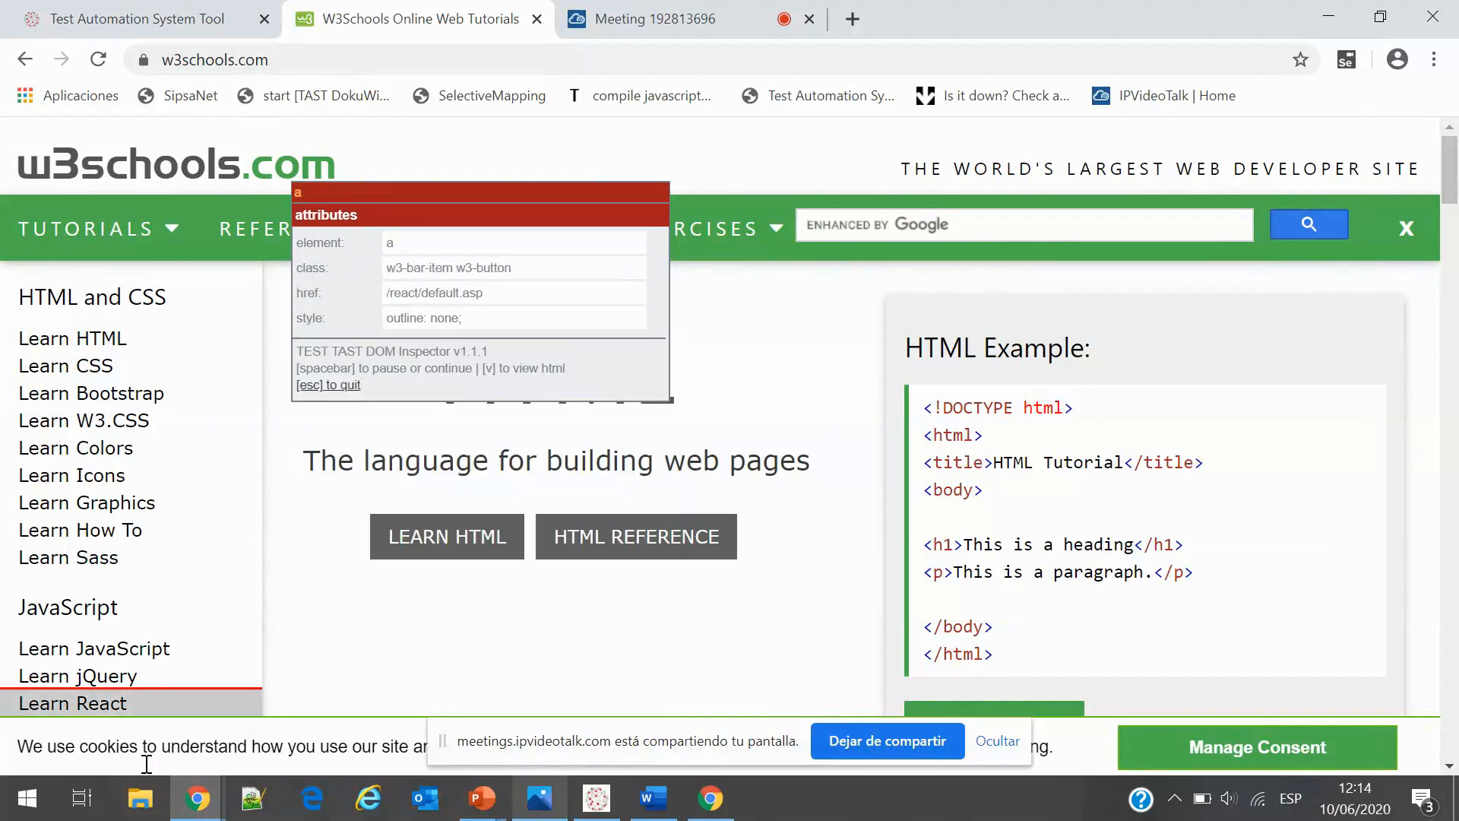
key(space)
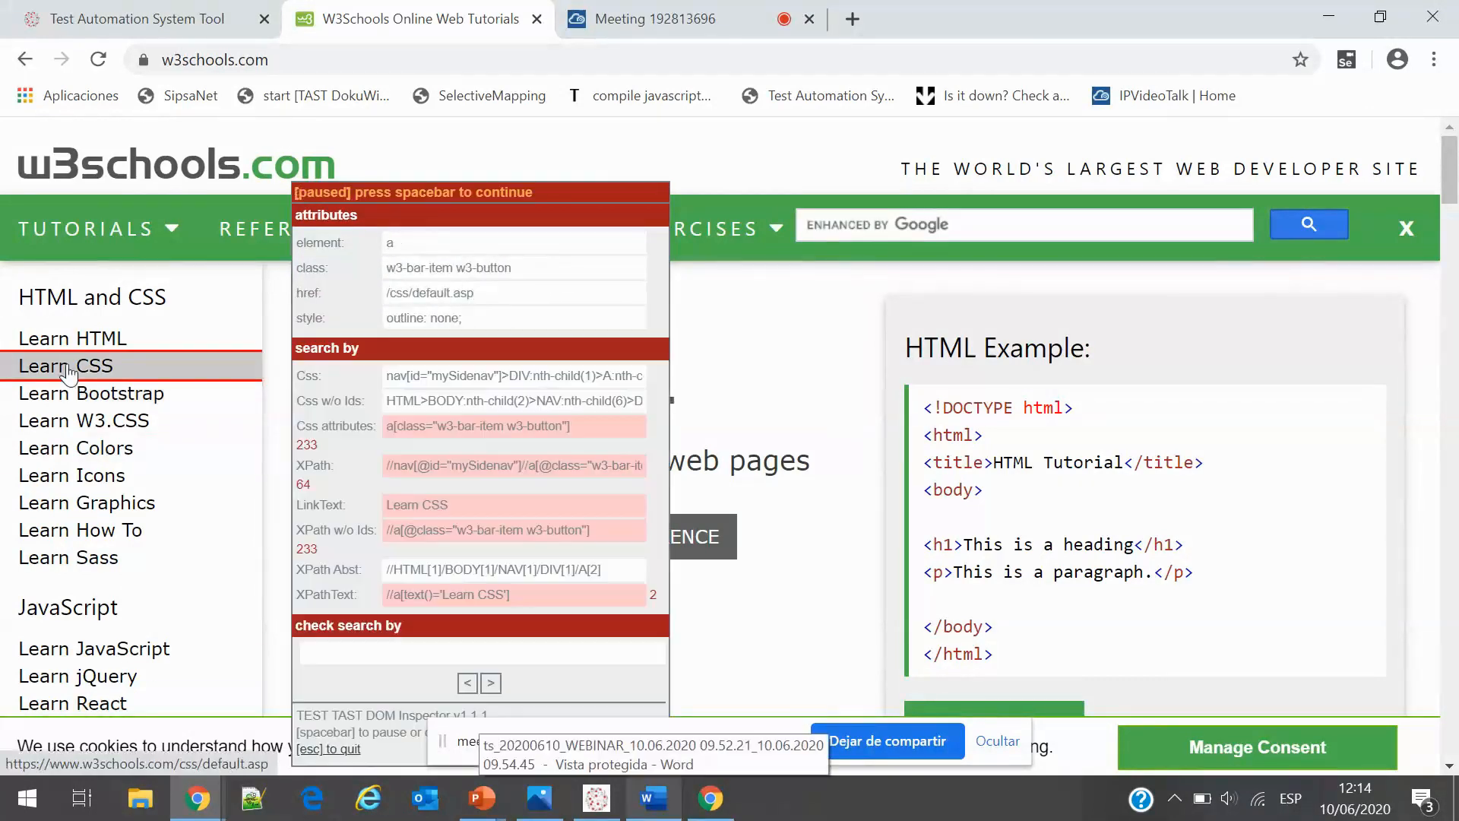
click(361, 658)
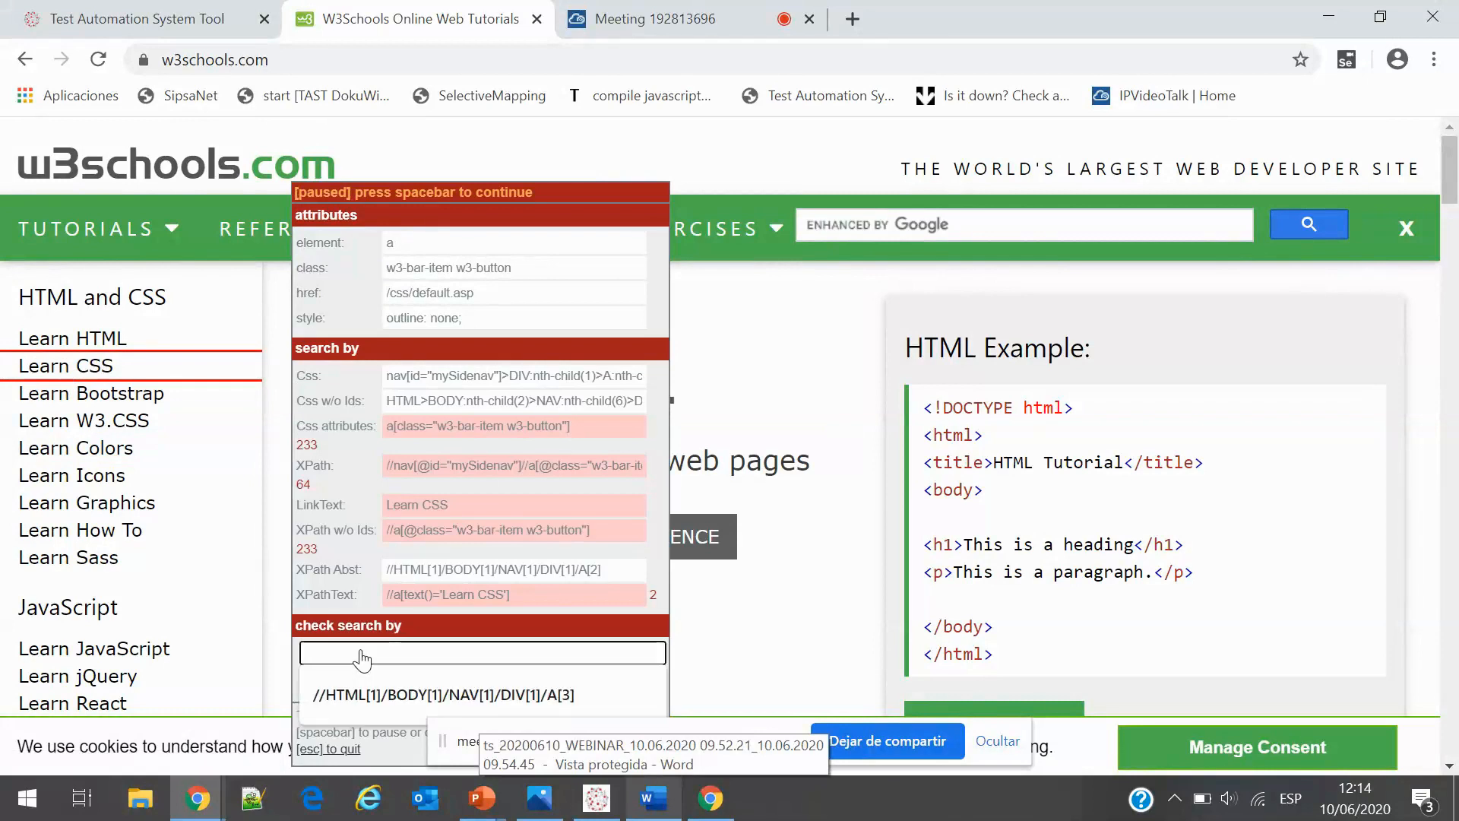
key(ctrl+v)
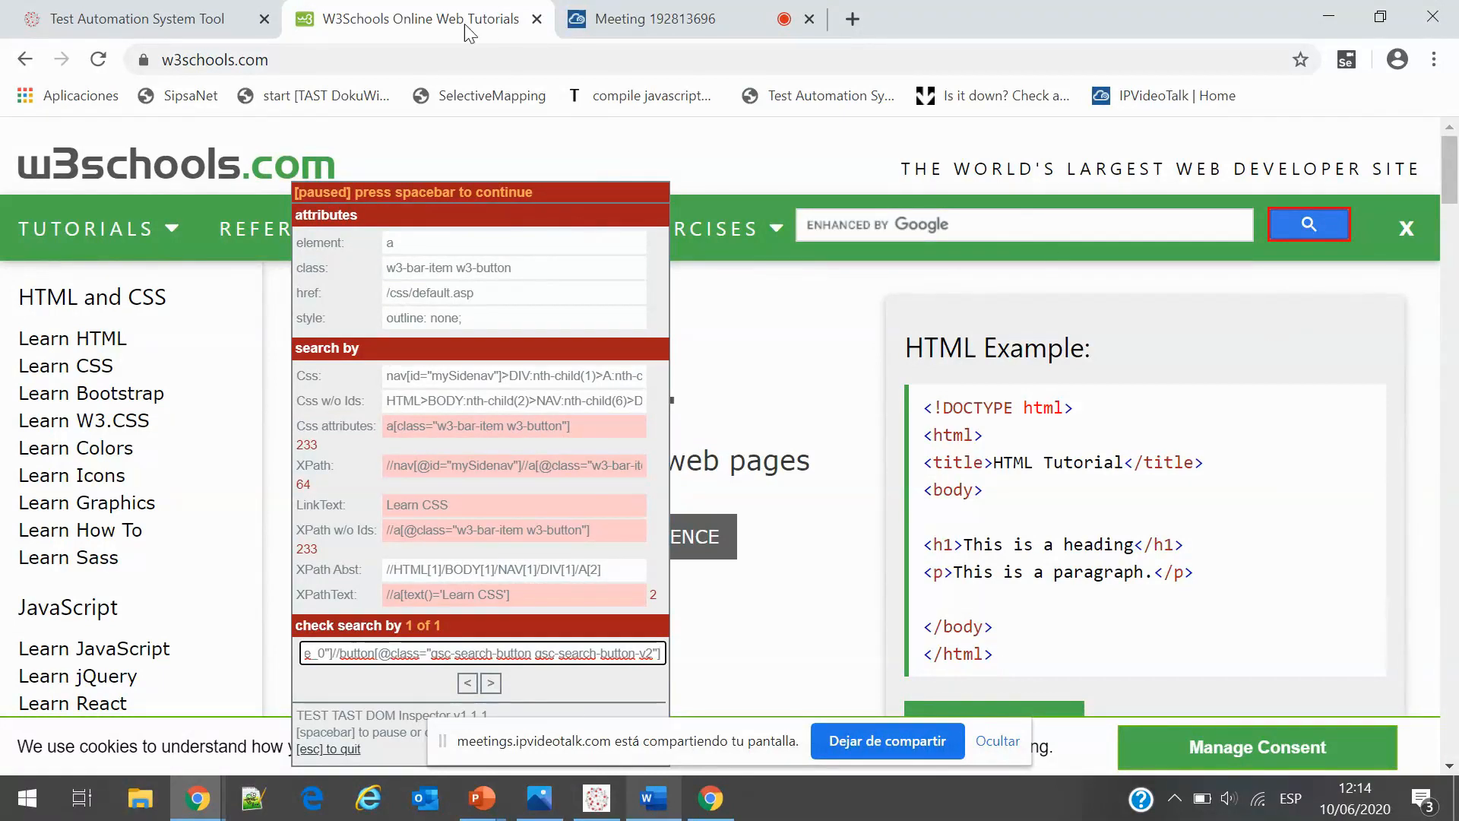
Return to TAST, leave the webinar diagram without saving, and open diagram 10153 from the UML diagram list
click(121, 21)
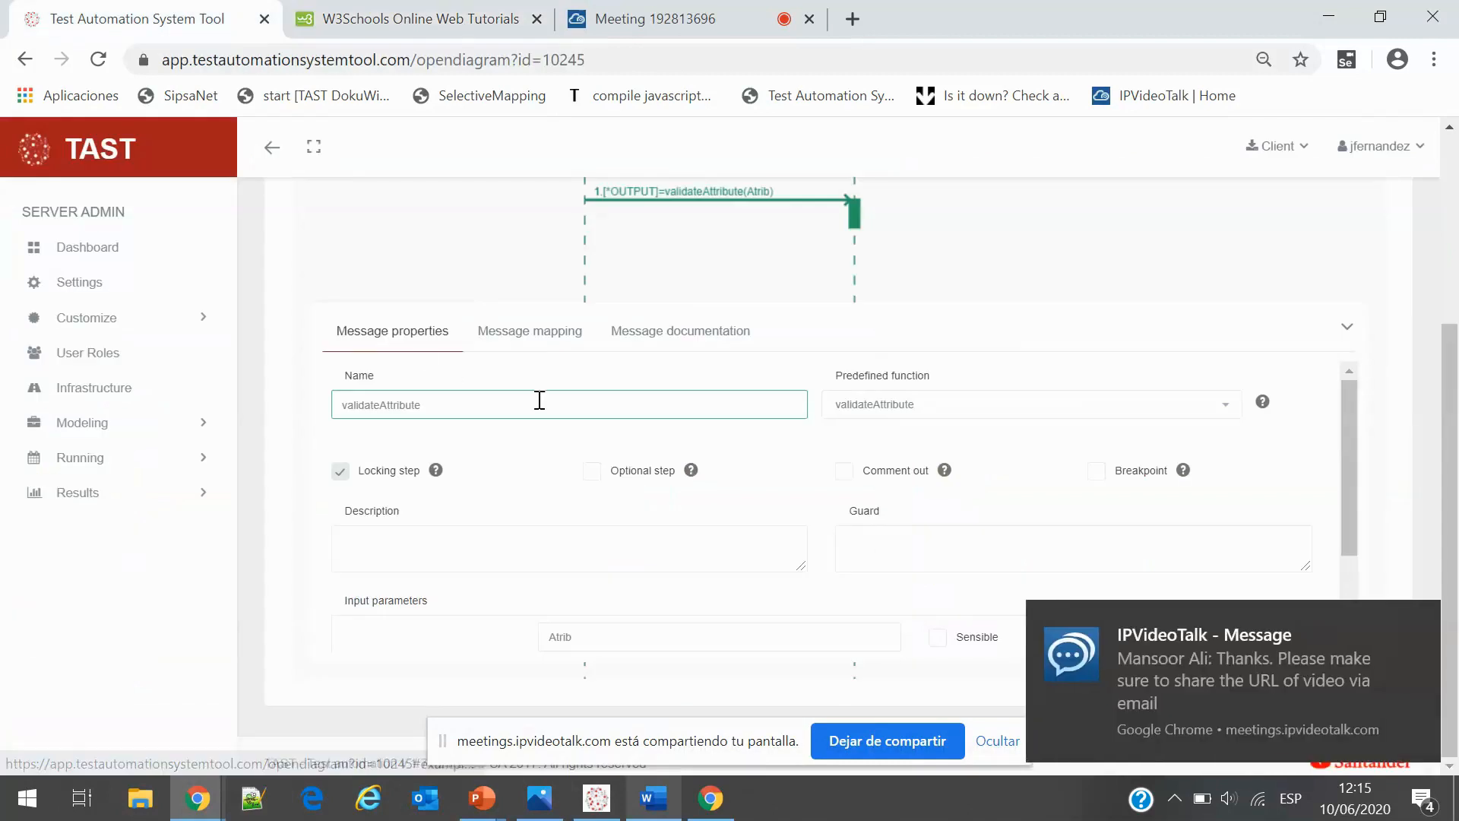
click(122, 437)
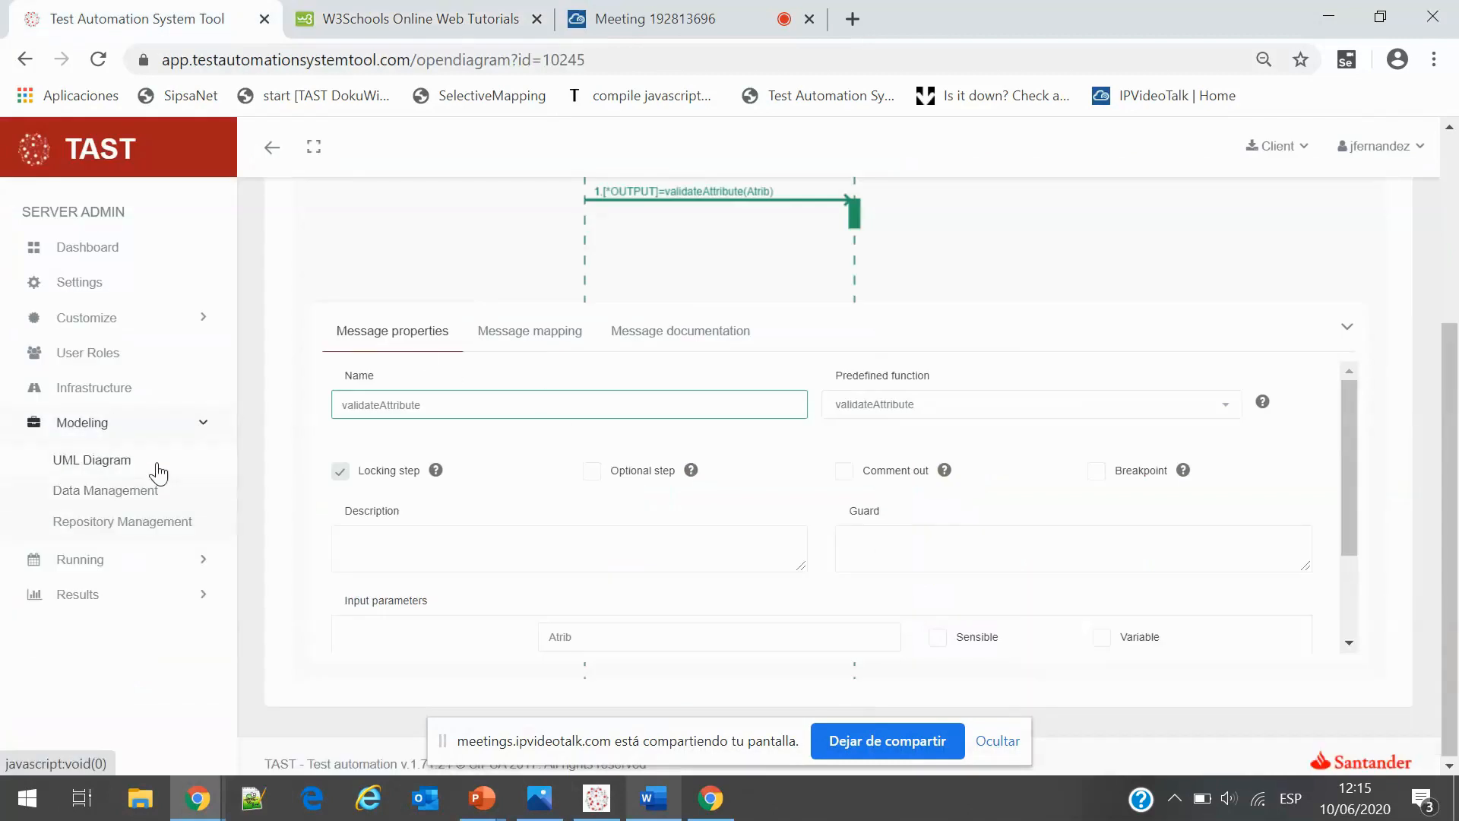
click(157, 465)
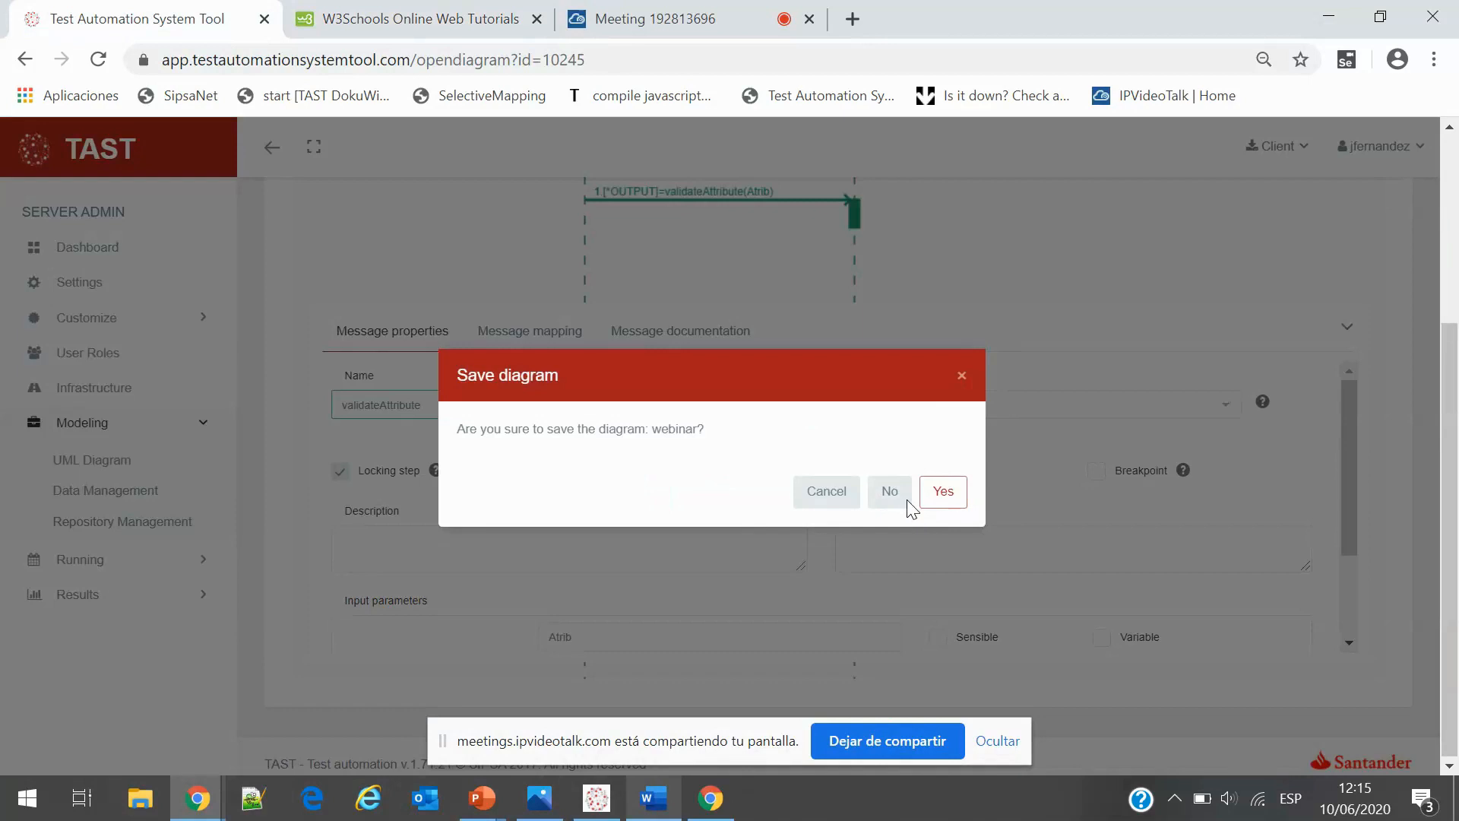
click(888, 493)
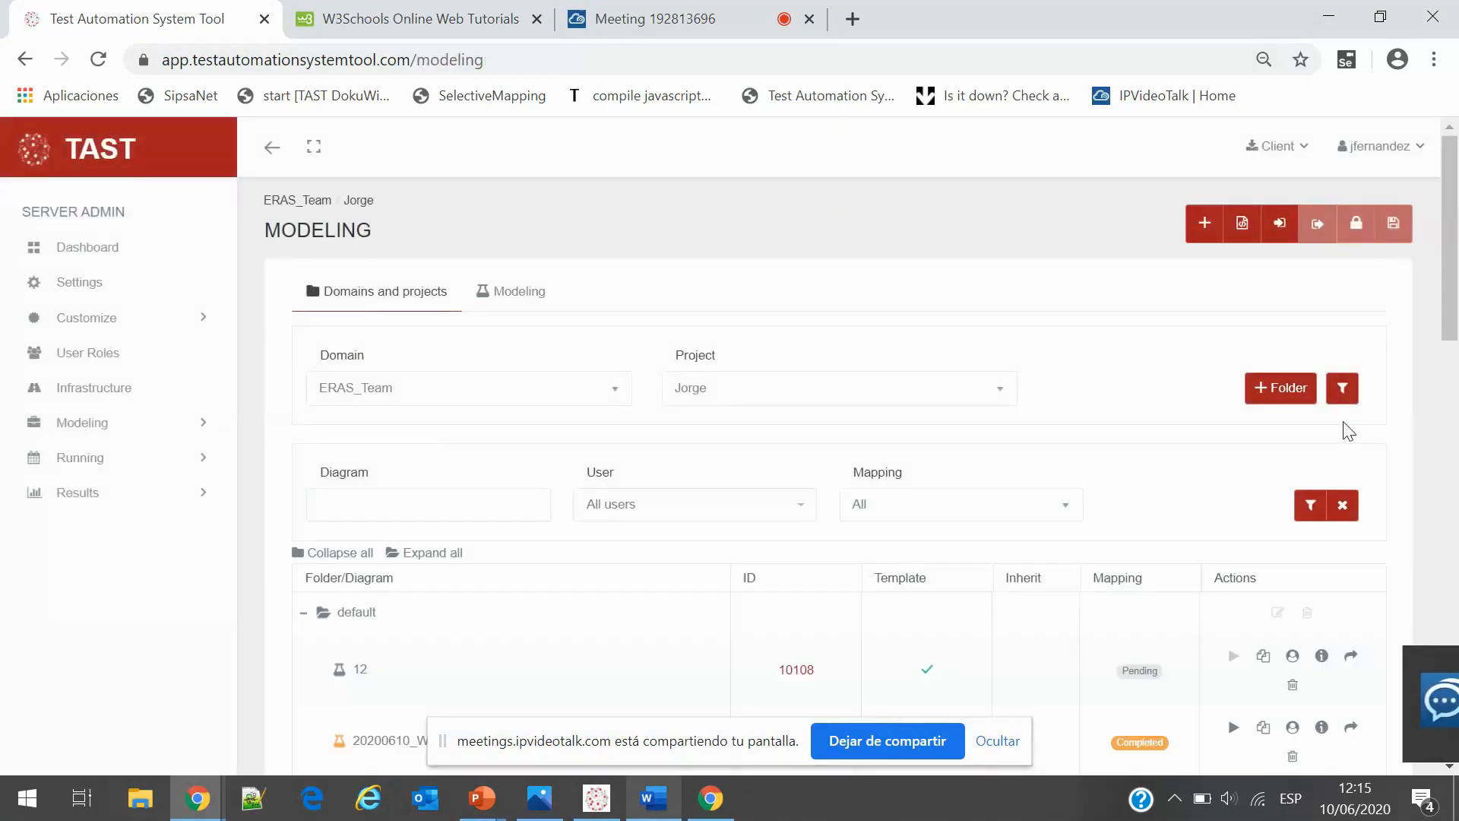
drag(1451, 258, 1448, 350)
double_click(658, 403)
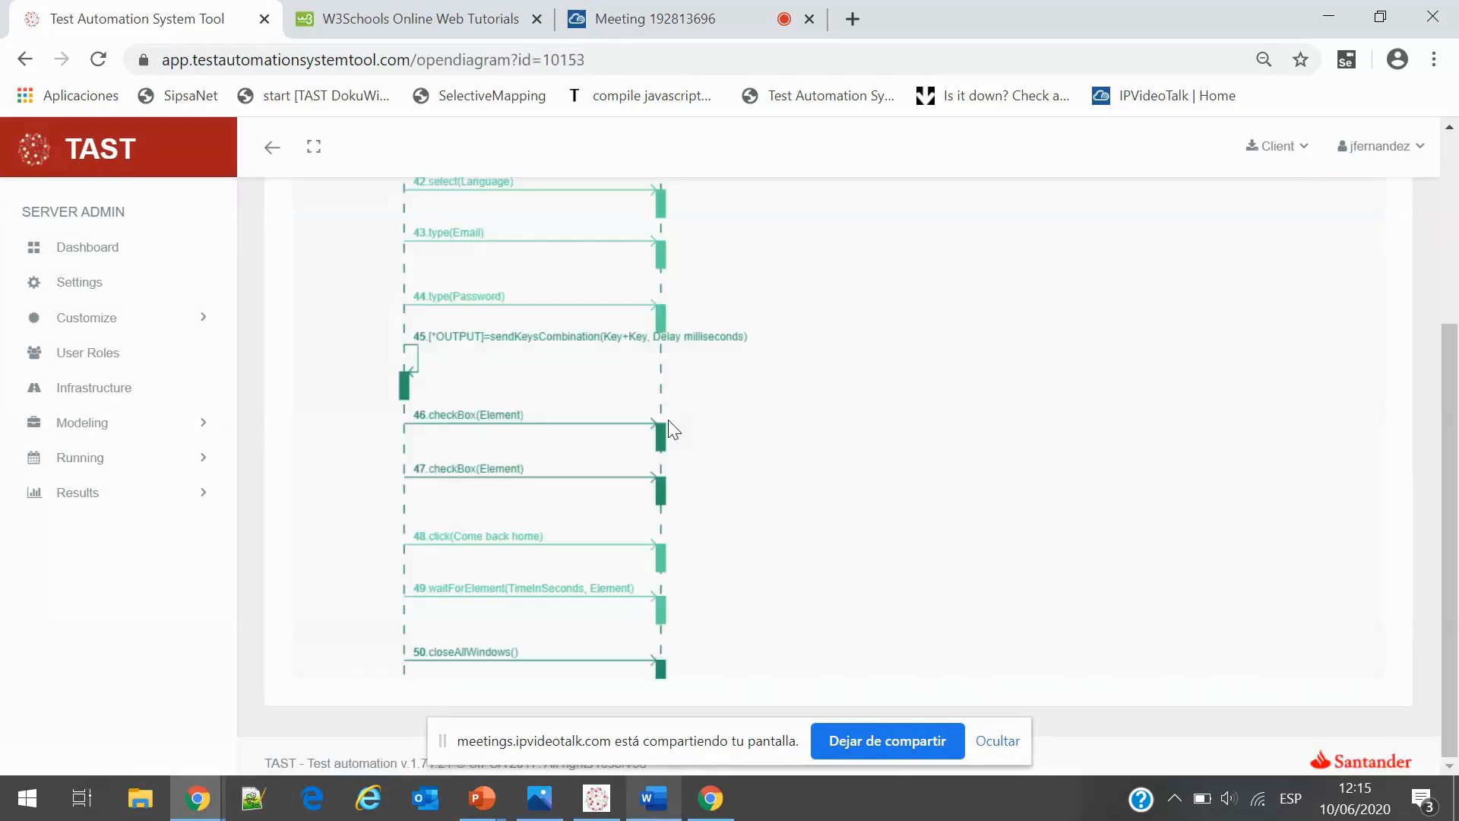
Examine the opened diagram's message sequence from closing the windows back to the book search, including the WHILE loop on myProductDisplayed
scroll(663, 386, up, 2)
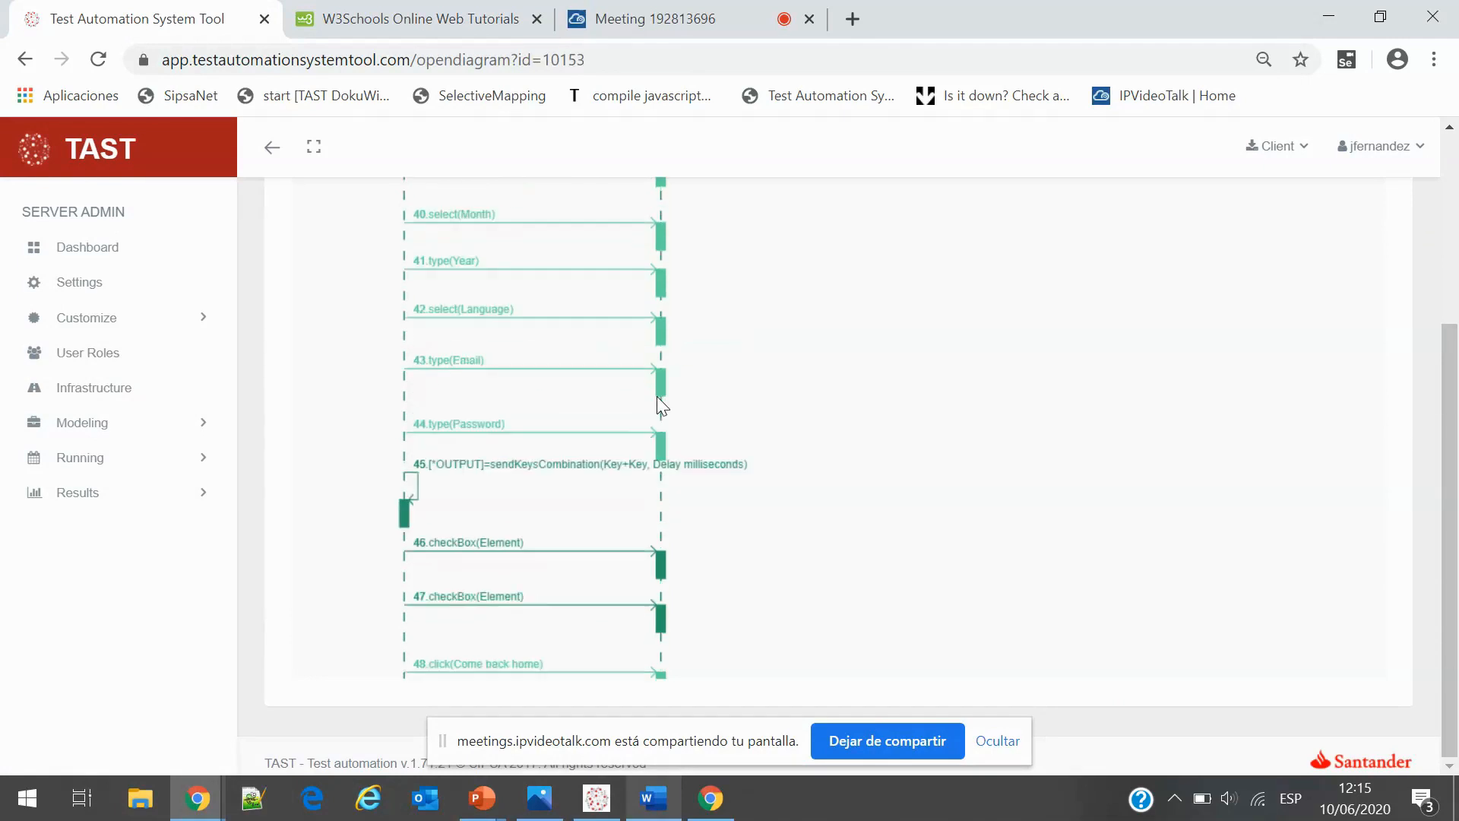
scroll(657, 395, up, 3)
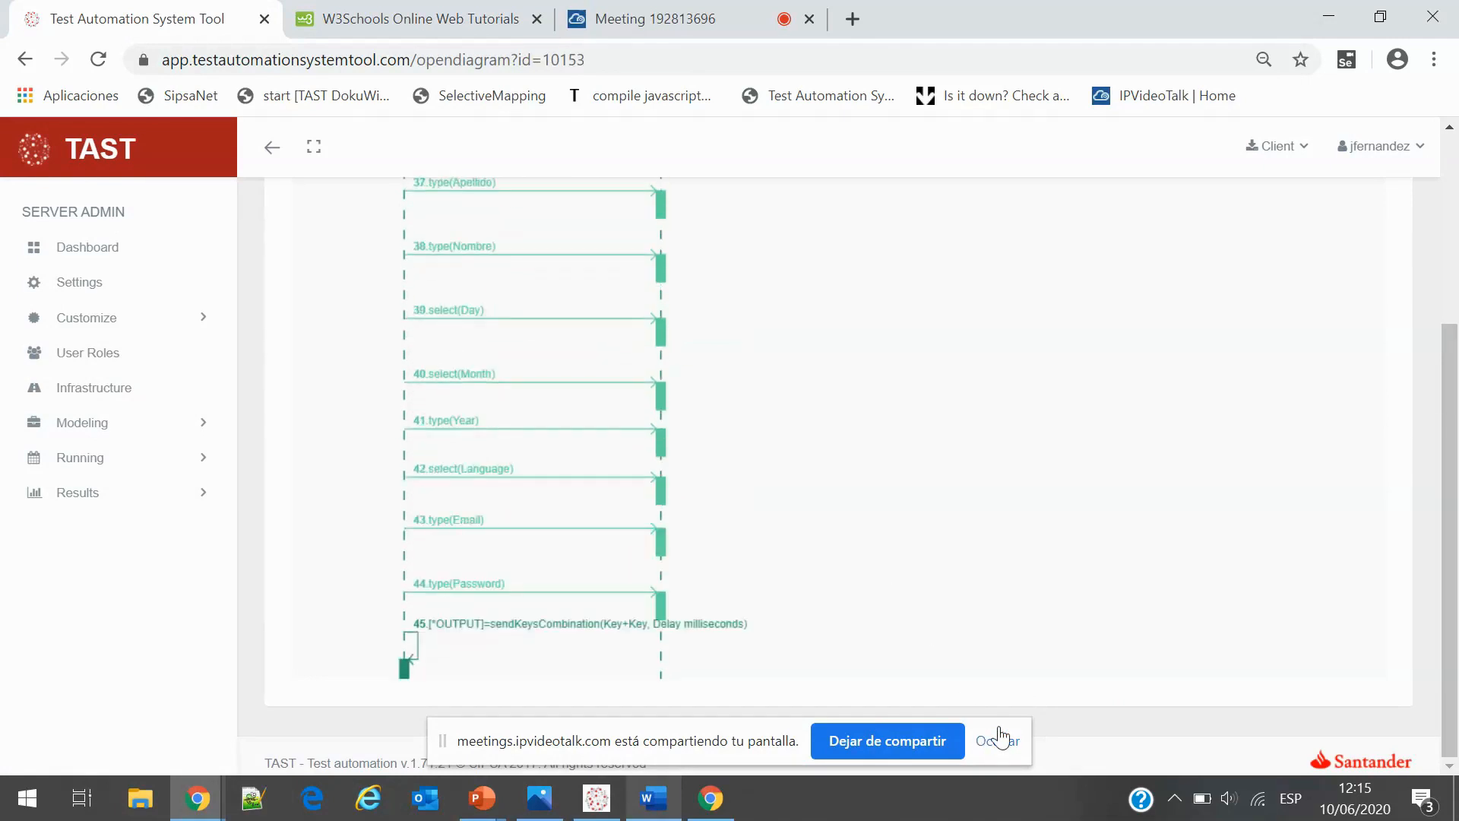
scroll(786, 484, up, 6)
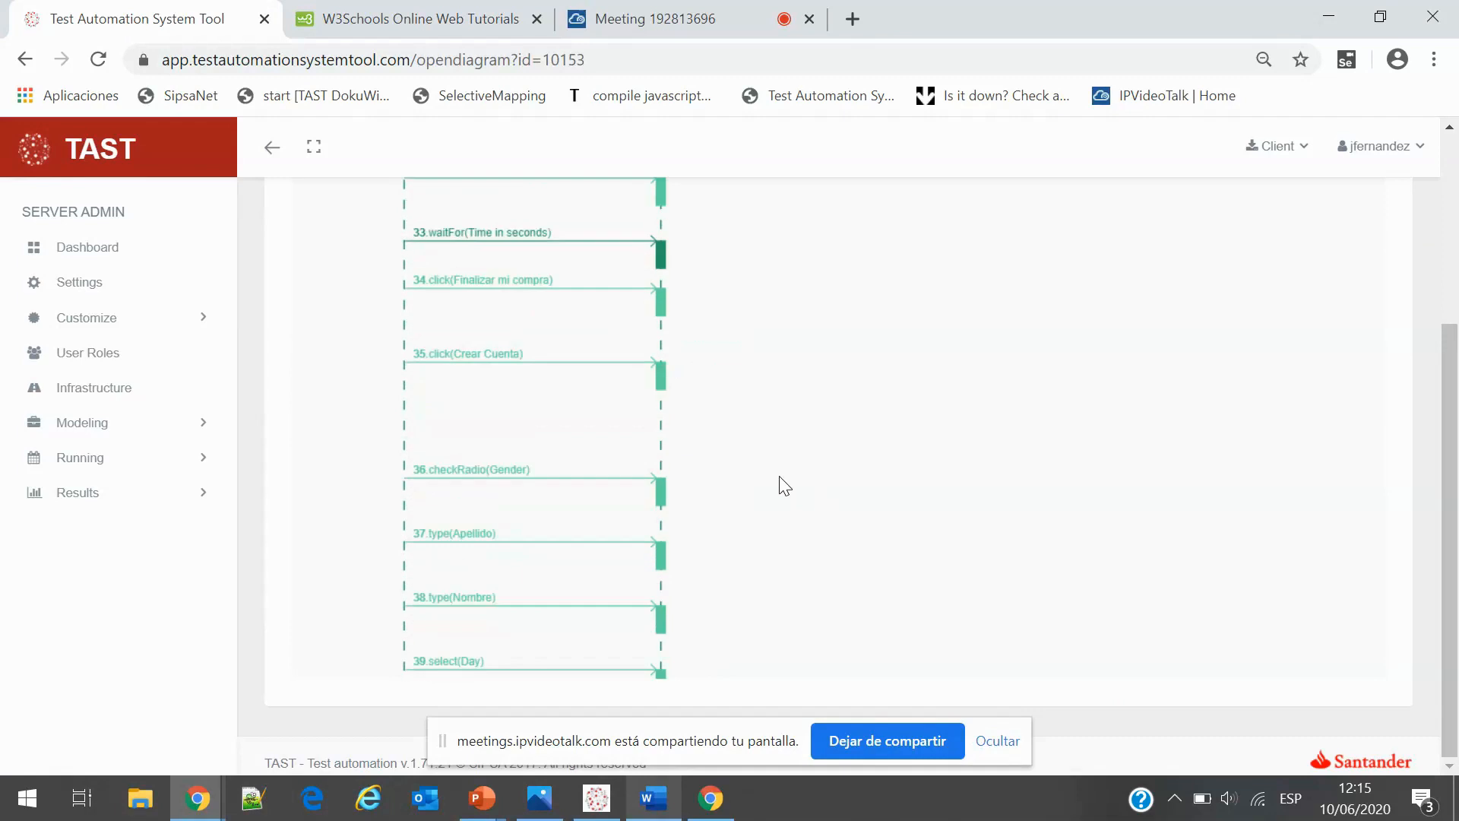
scroll(785, 487, up, 10)
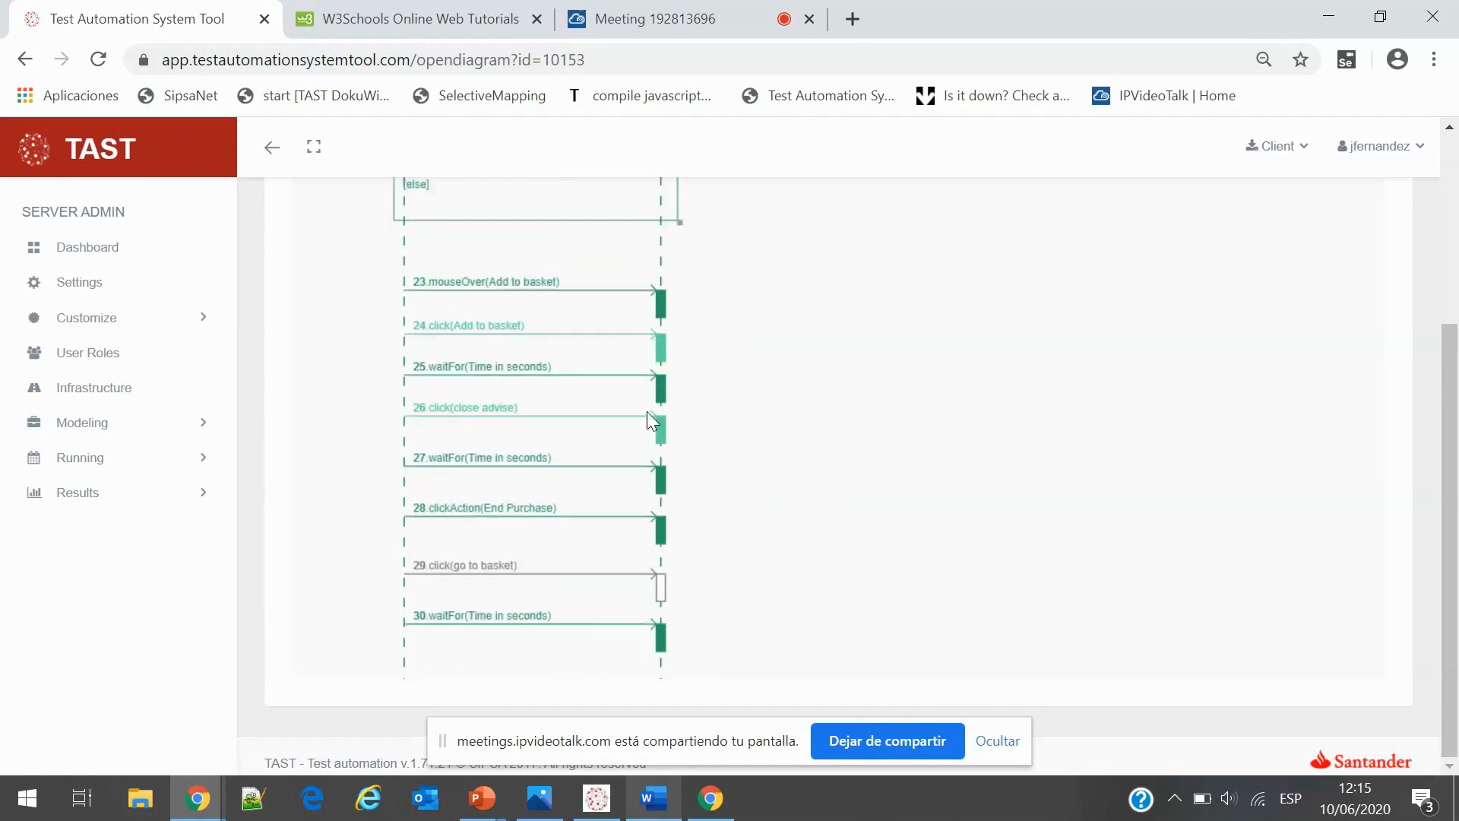
scroll(645, 411, up, 11)
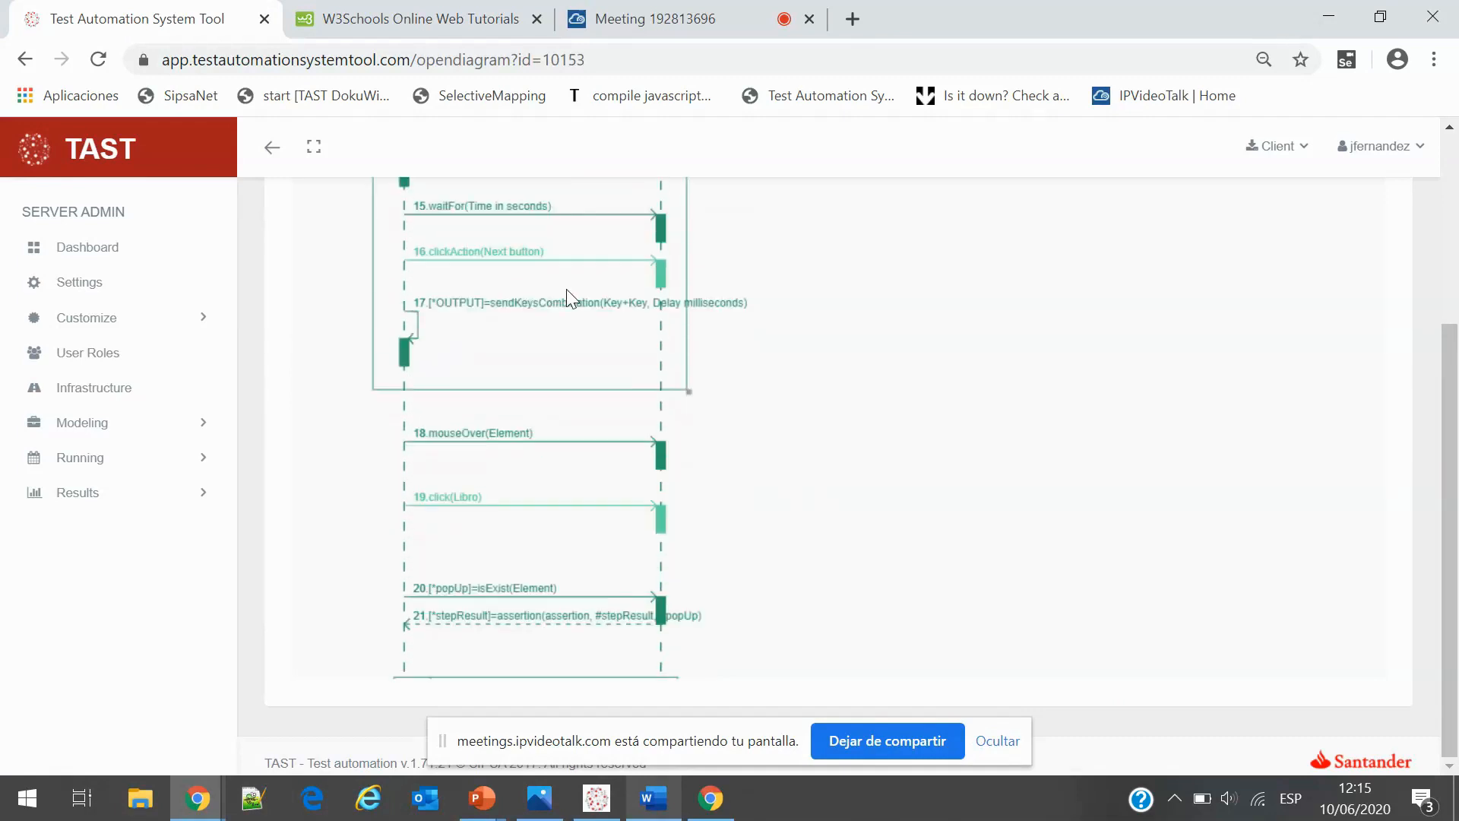
scroll(567, 289, up, 7)
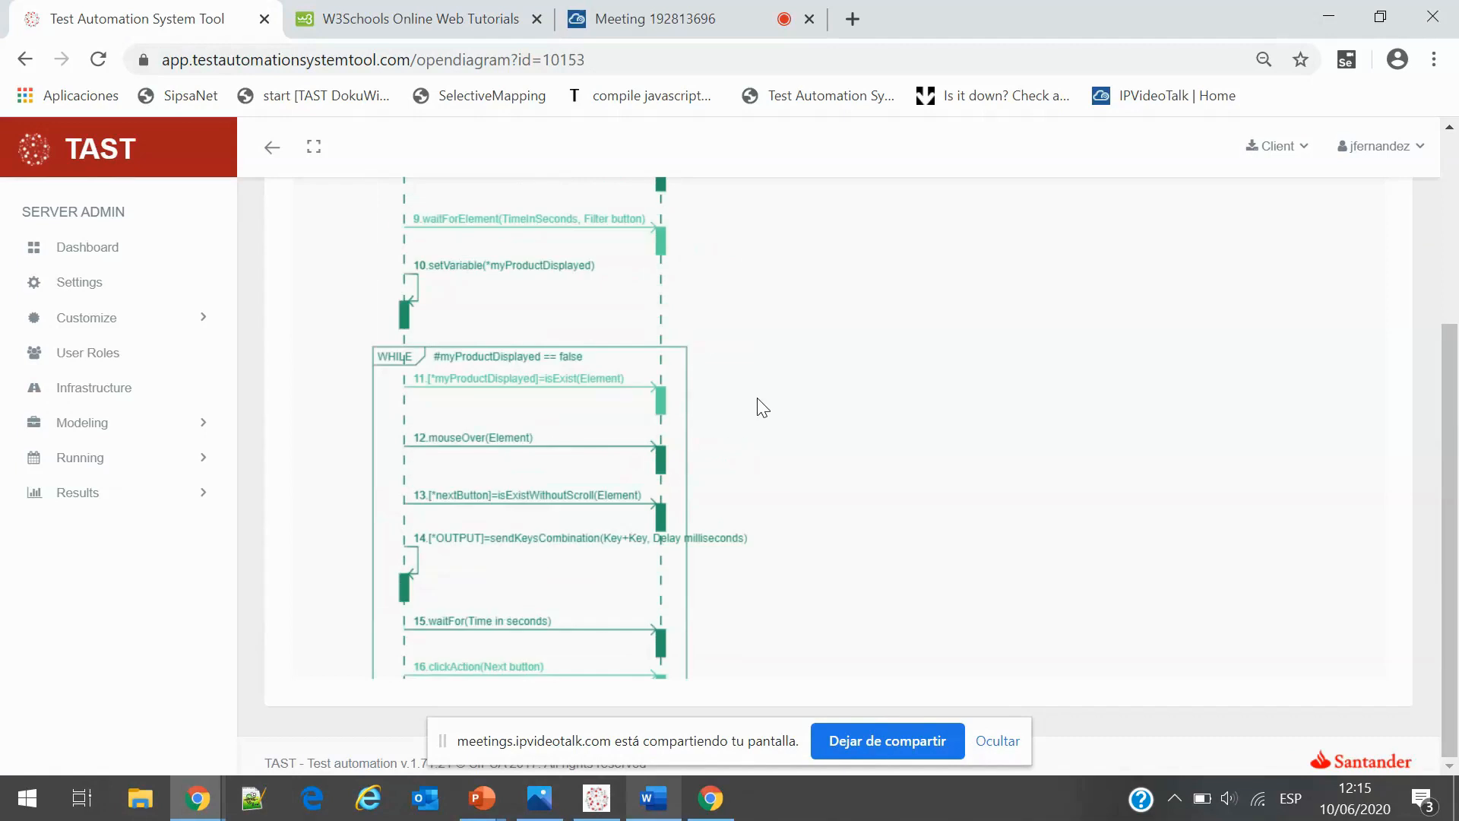
scroll(808, 368, up, 5)
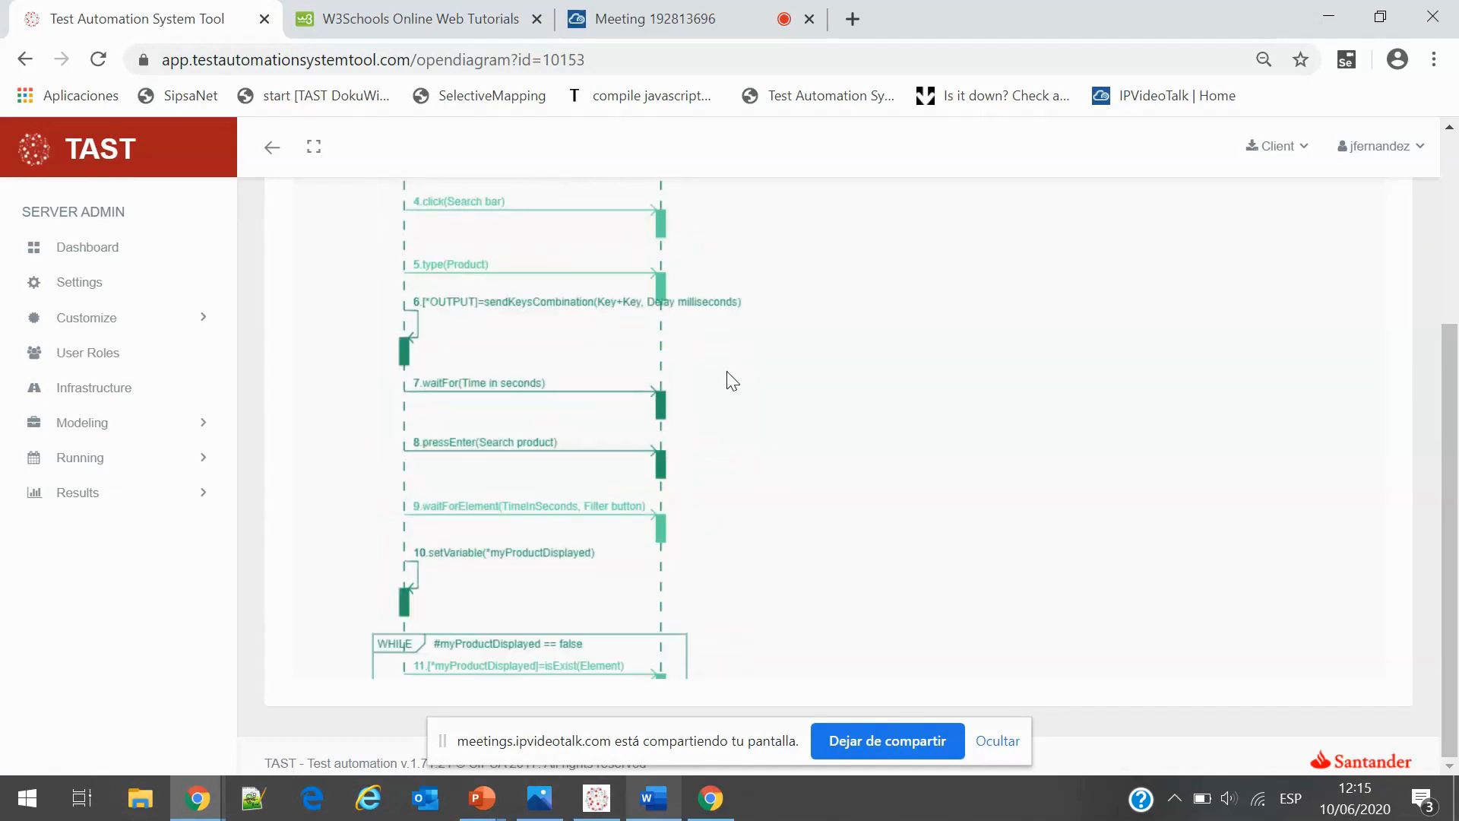
scroll(731, 380, up, 2)
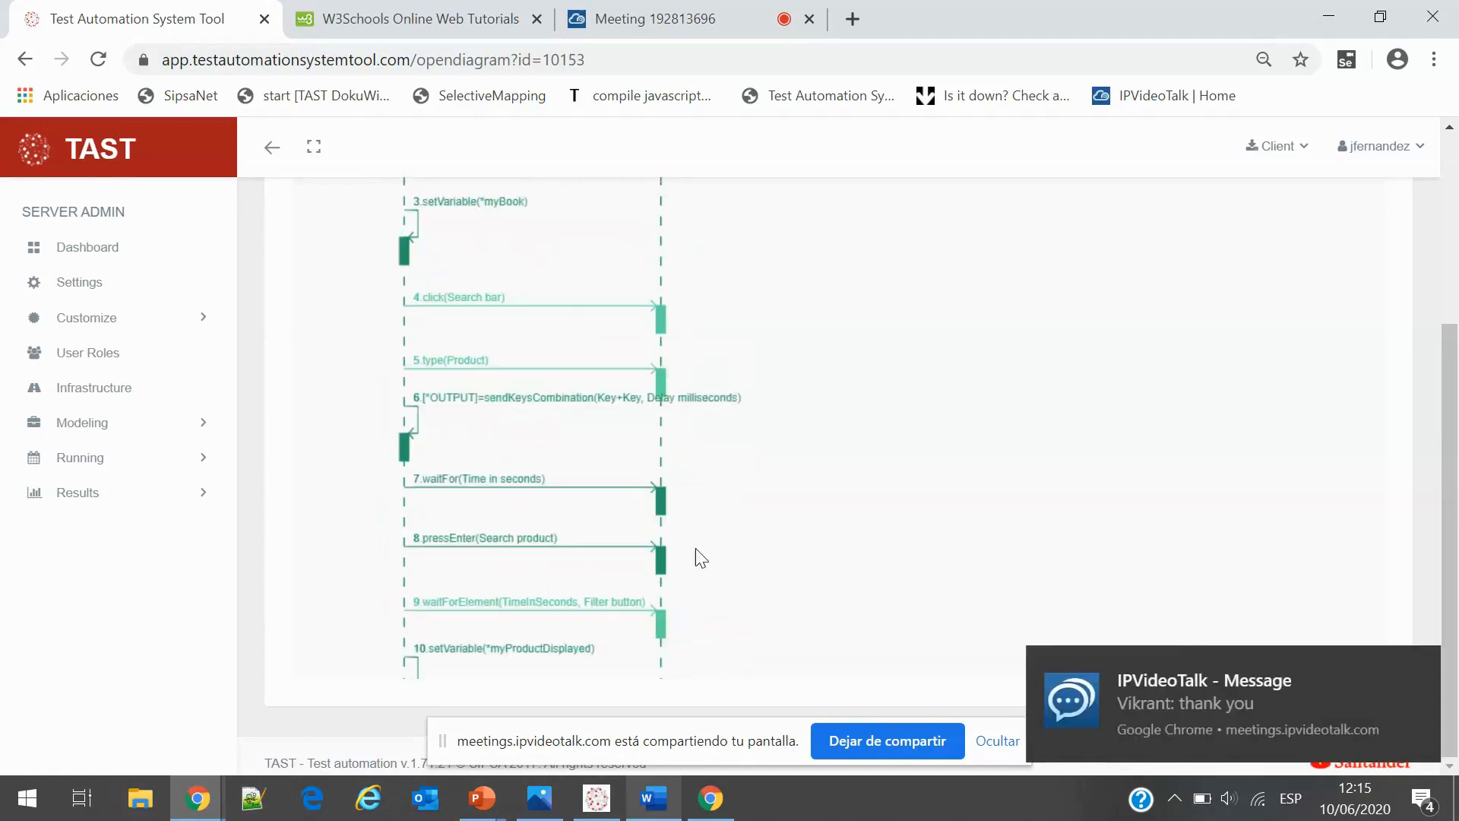
scroll(695, 548, down, 4)
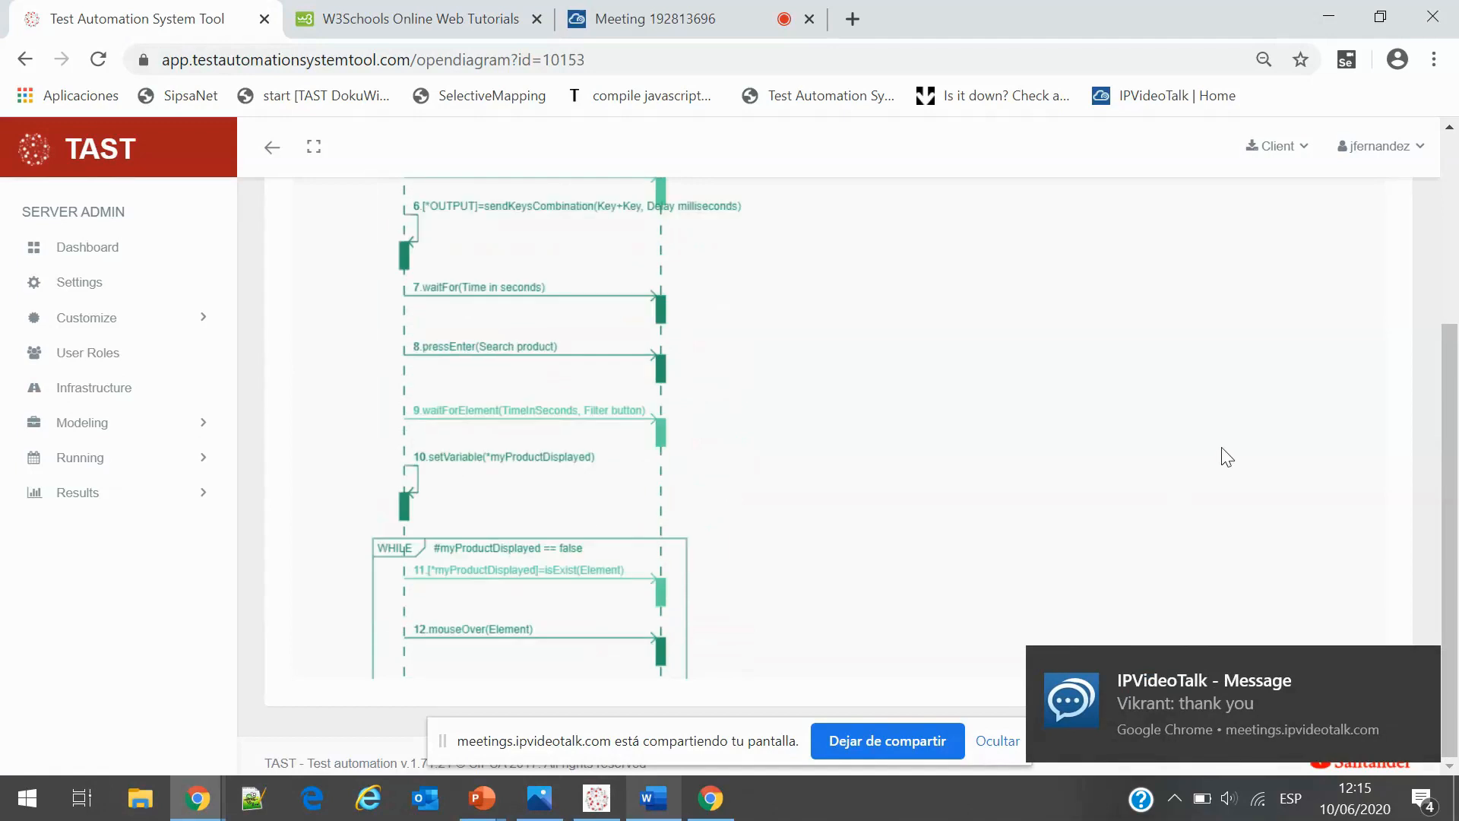
scroll(1253, 467, down, 3)
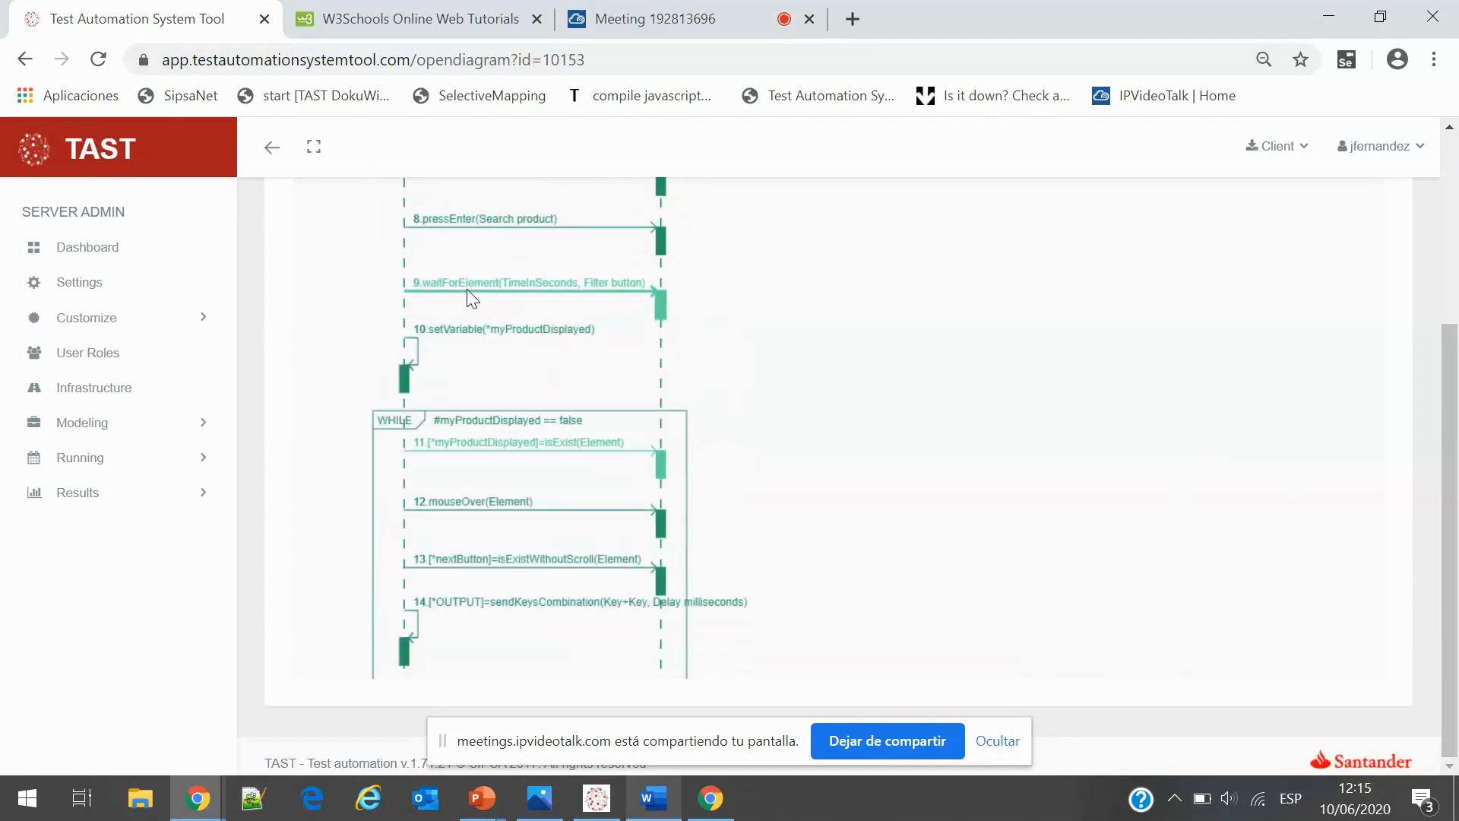
Inspect the documentation settings of message 9, waitForElement, in the sequence diagram, including its step name, description and expected result
click(468, 291)
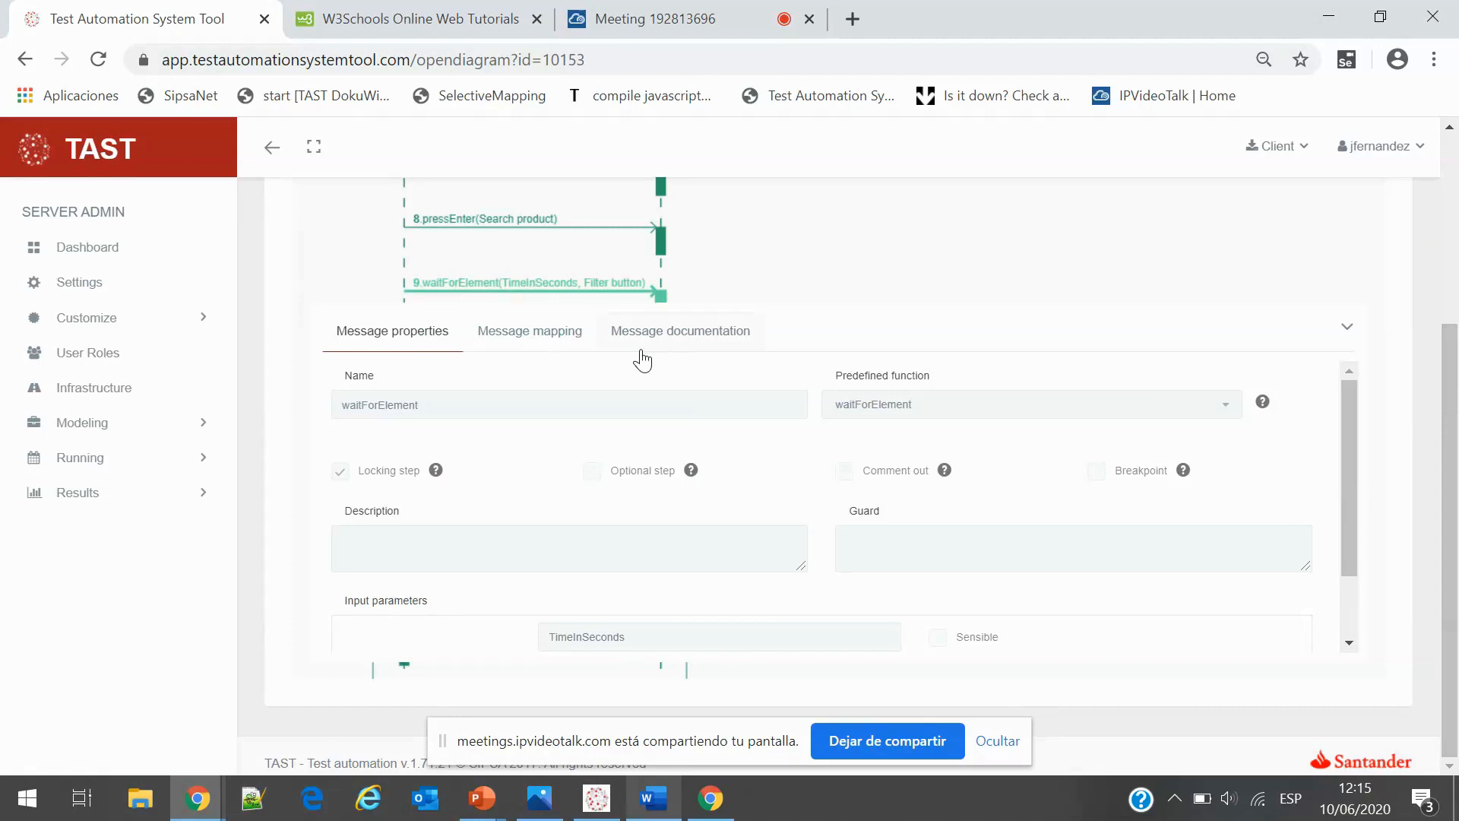
scroll(530, 254, down, 1)
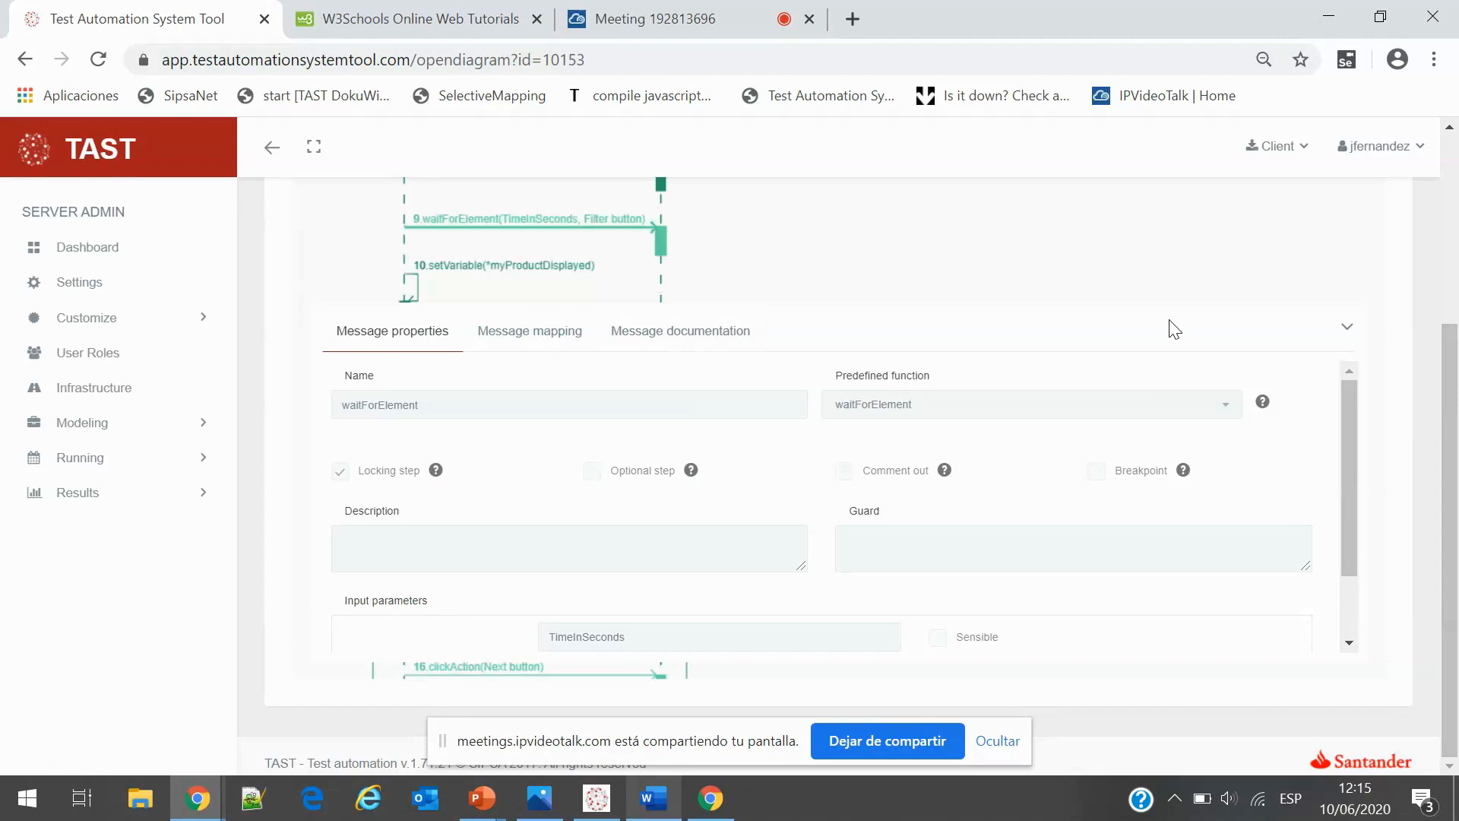
click(644, 337)
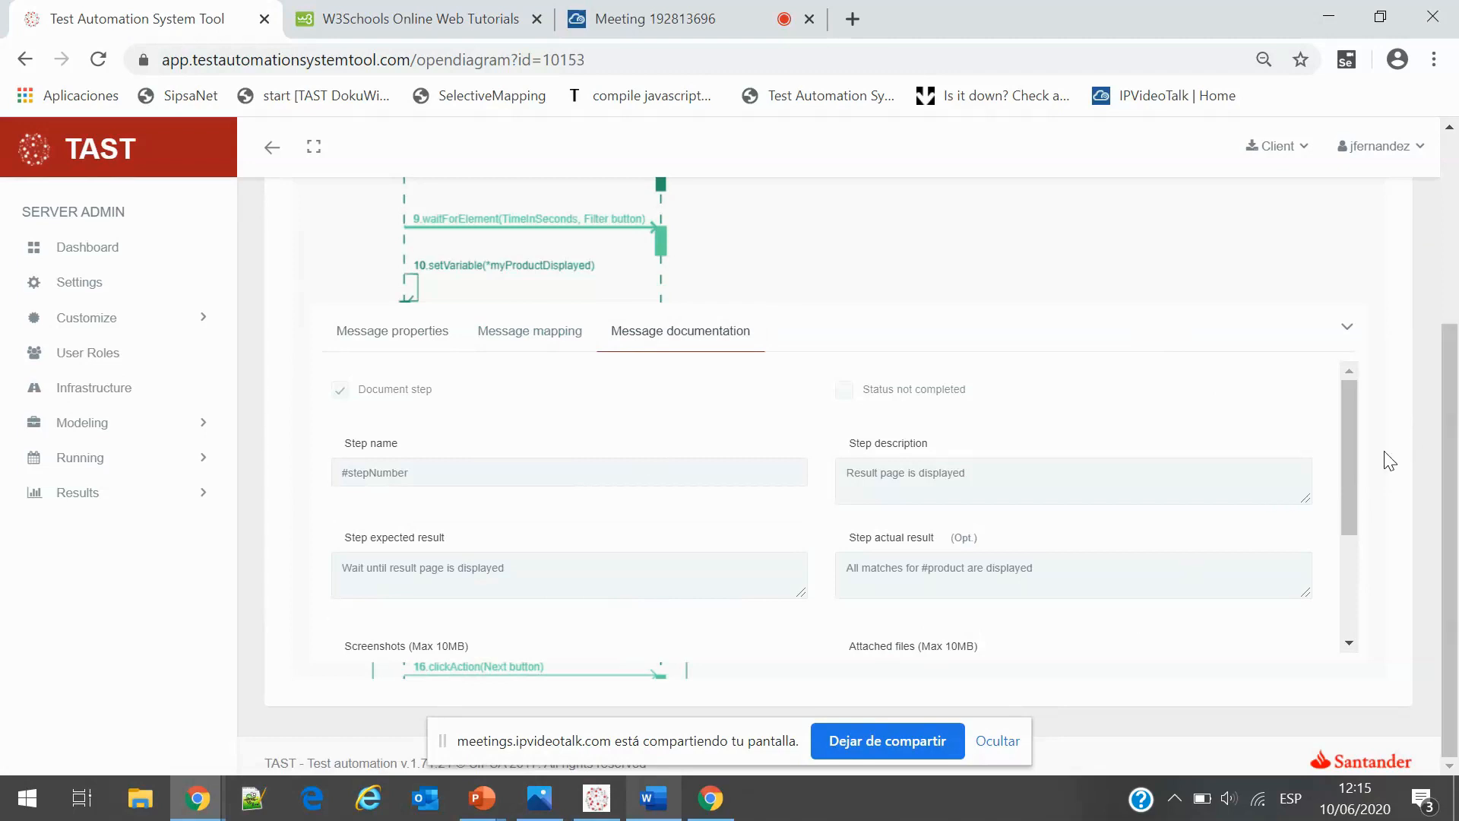
drag(1352, 426, 1348, 454)
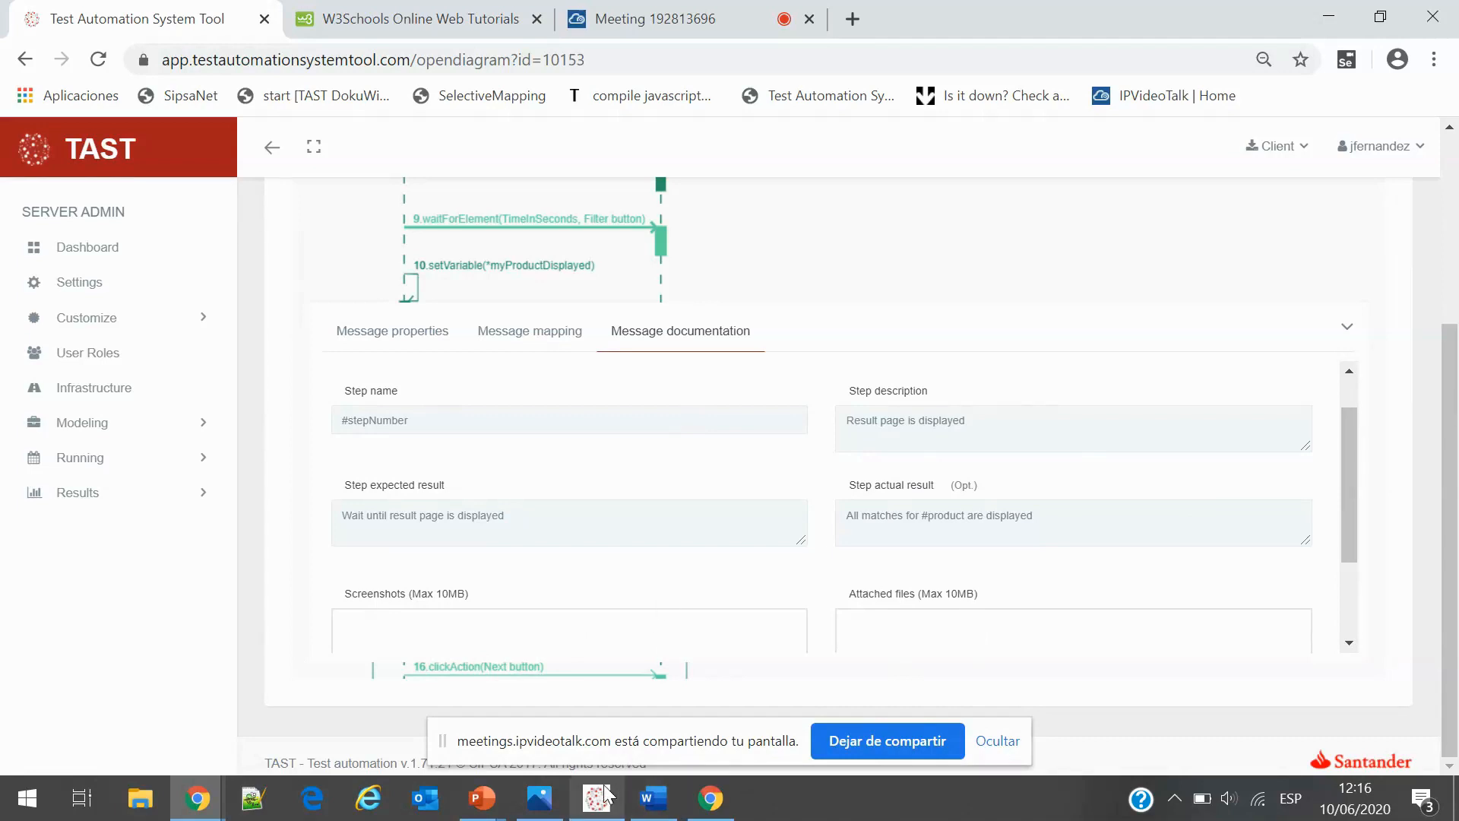
click(1349, 331)
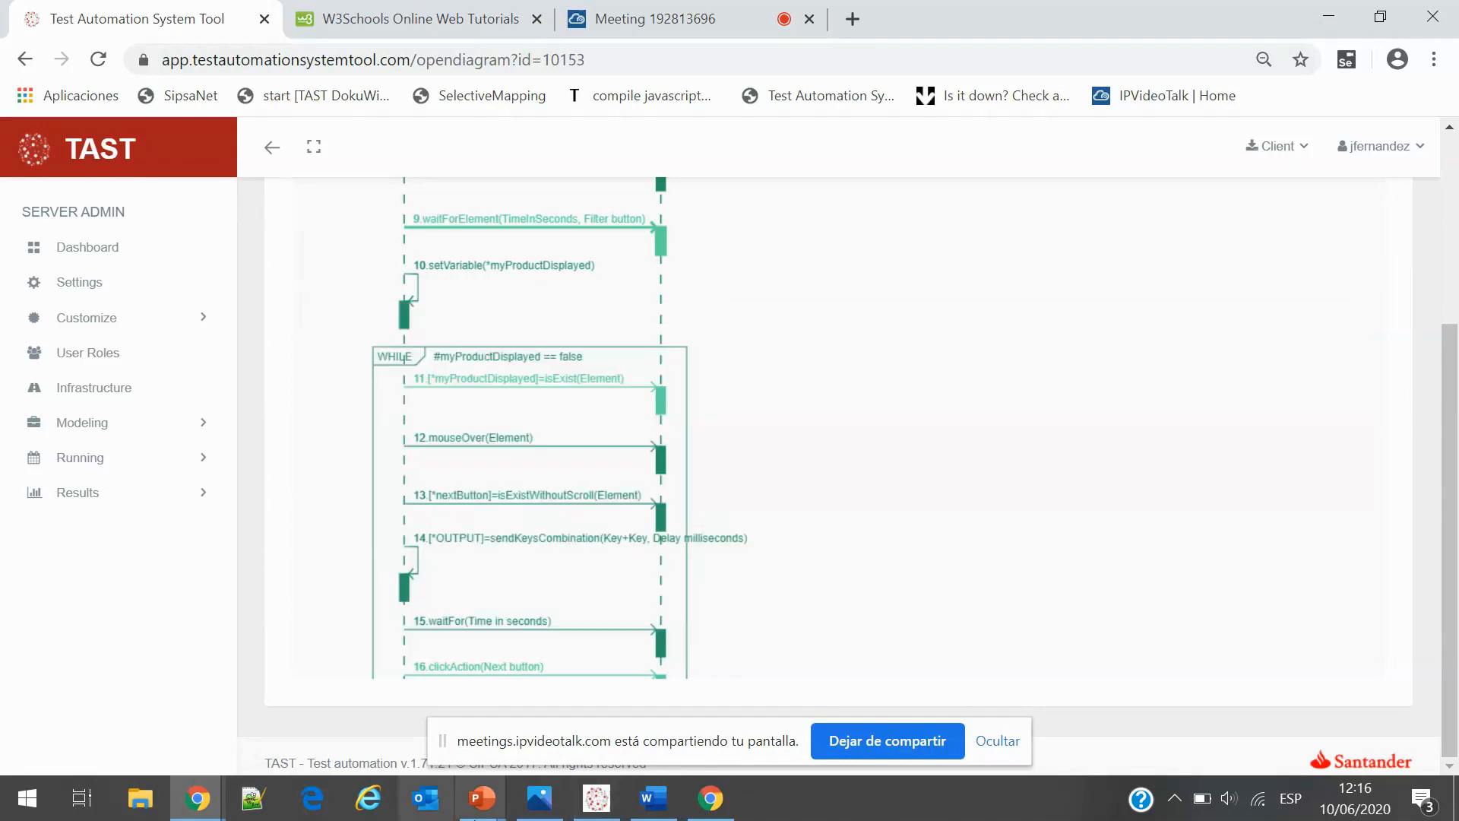
Switch to the PC Execution Client and run tcv__20200610_WEBINAR with results upload enabled, searching Fnac for "Don Quijote de la Mancha"
click(596, 806)
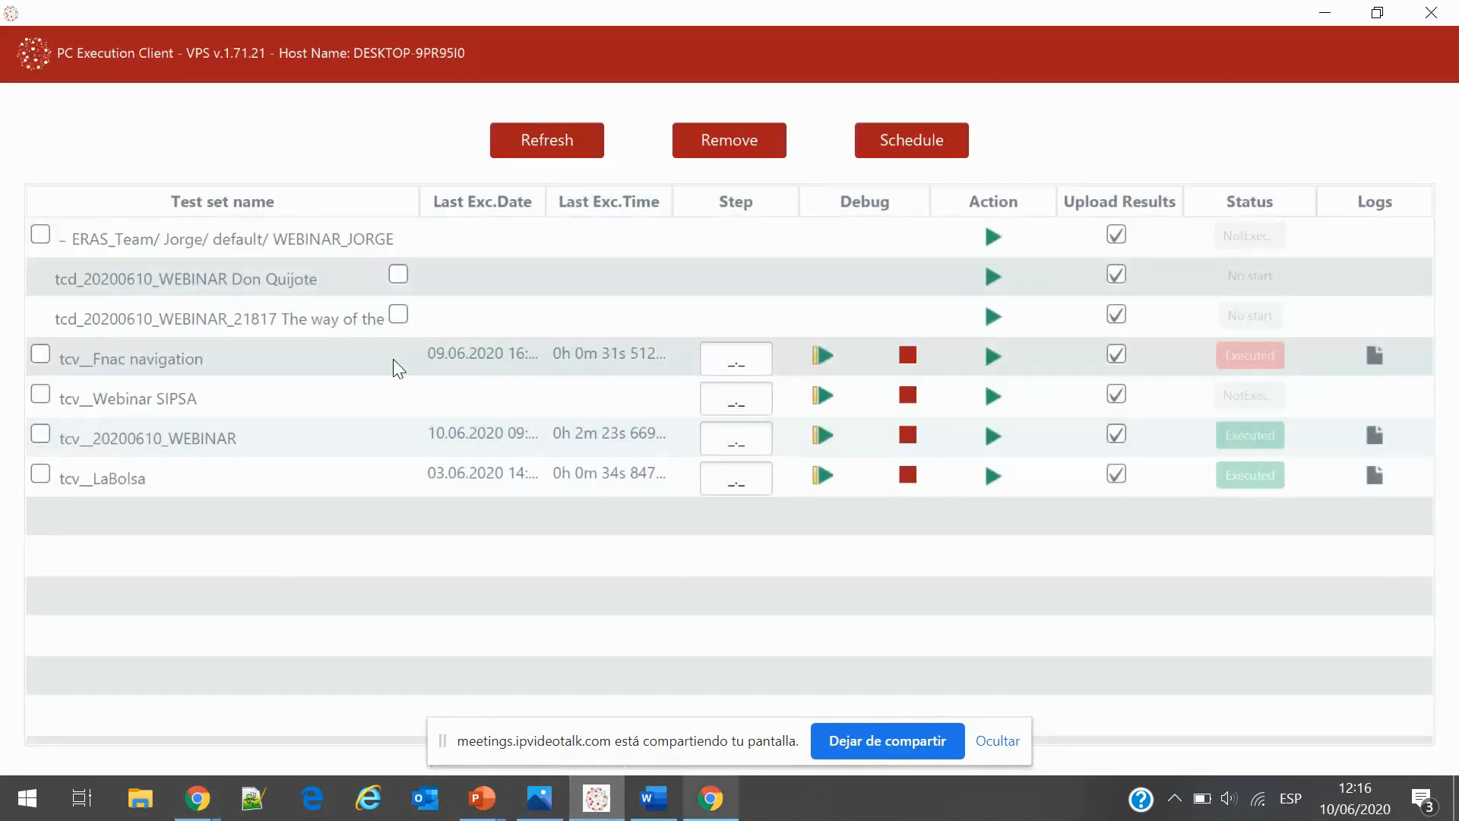
click(64, 240)
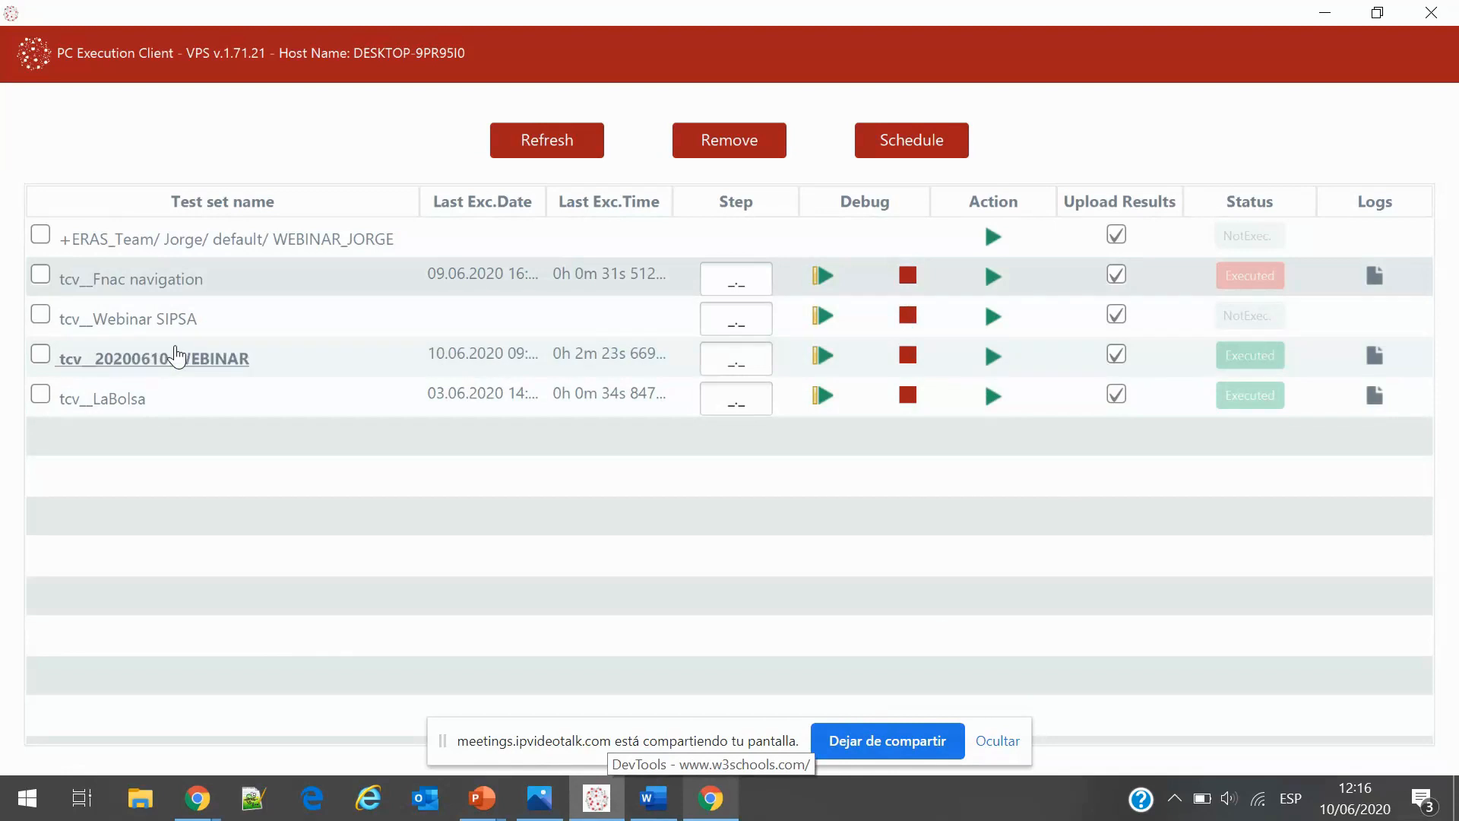
click(40, 364)
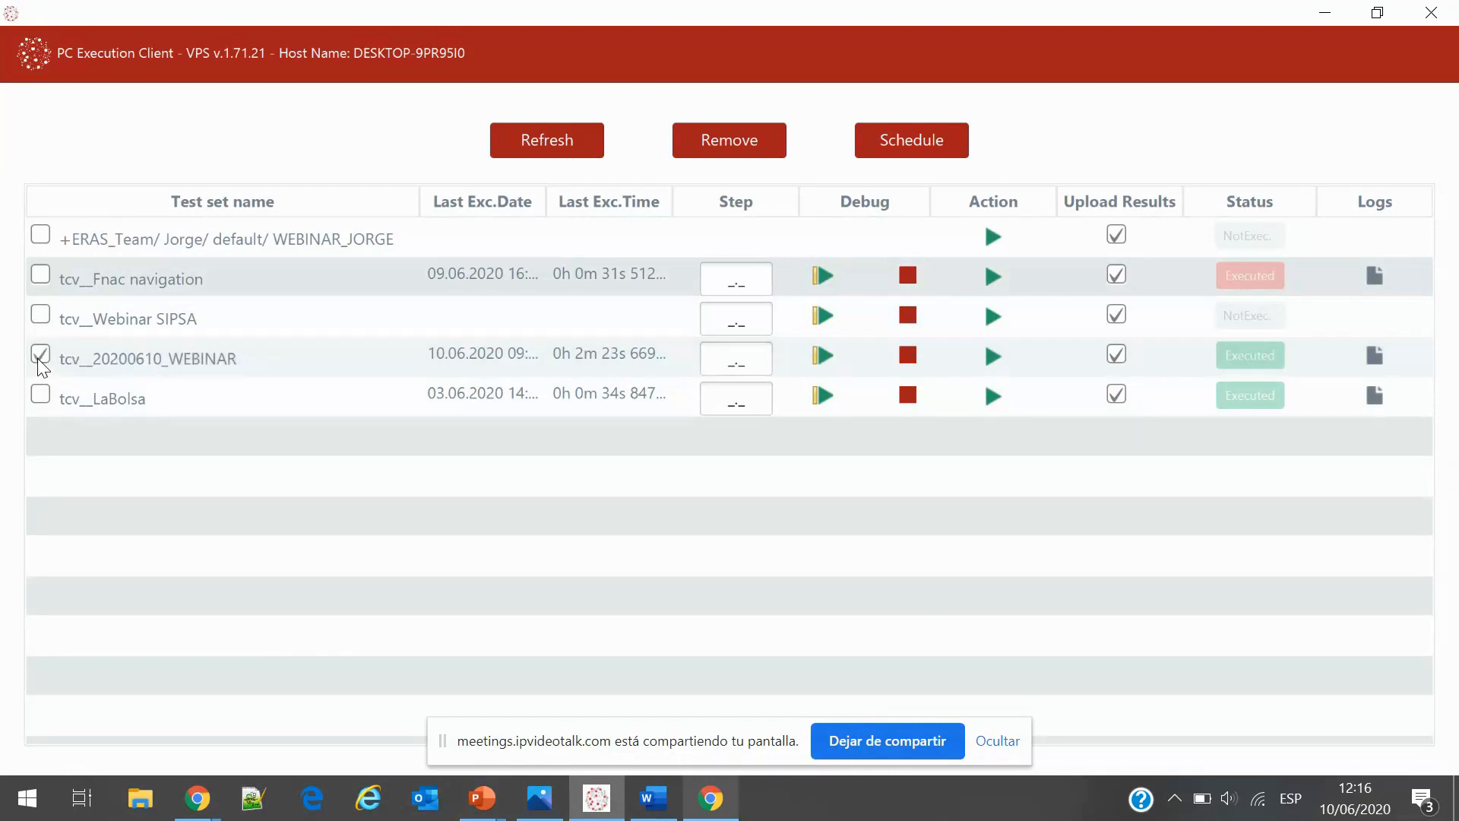
click(39, 364)
click(1121, 353)
click(992, 354)
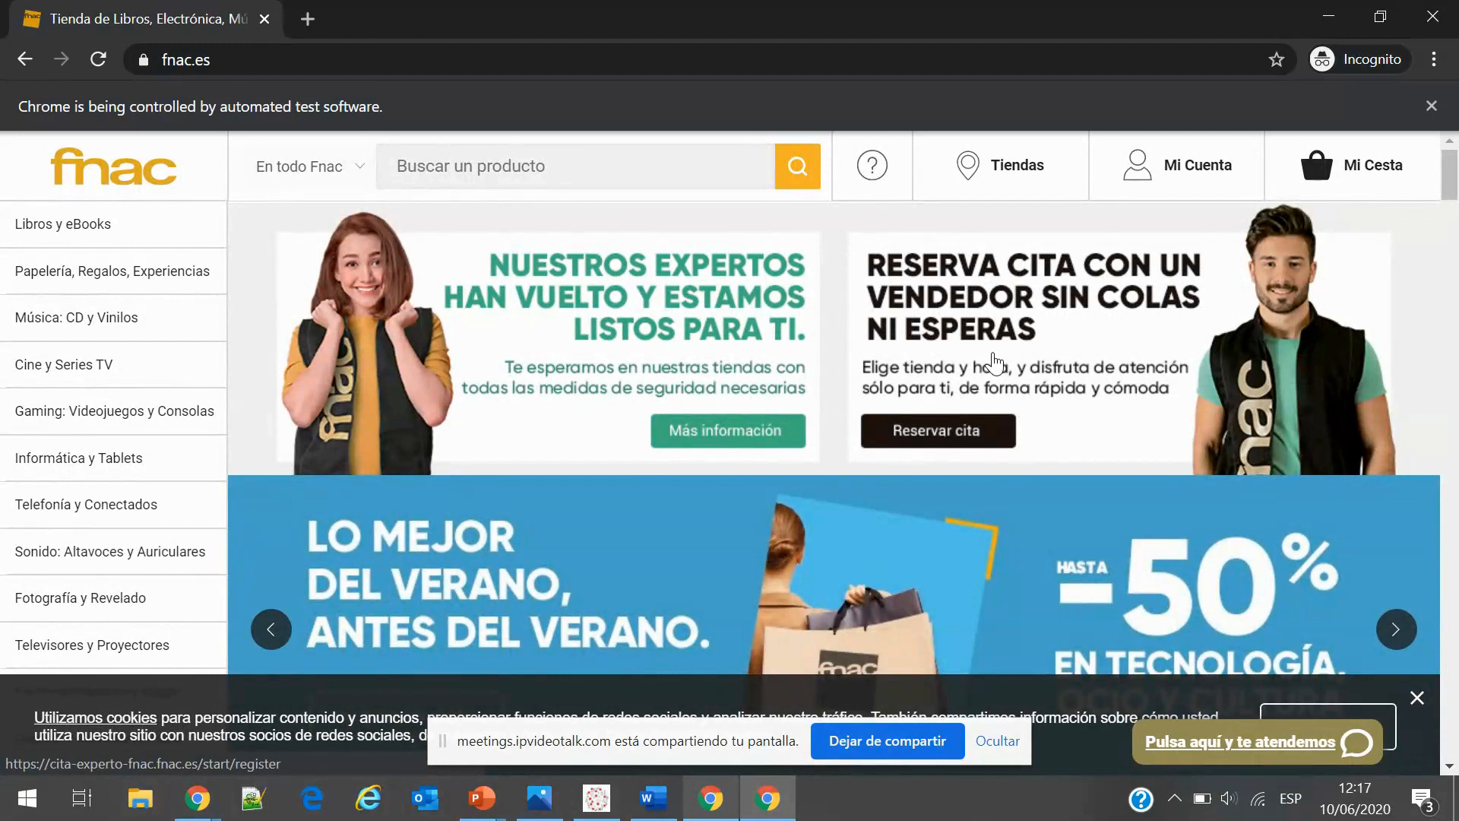
text(Don Quijote de la Mancha)
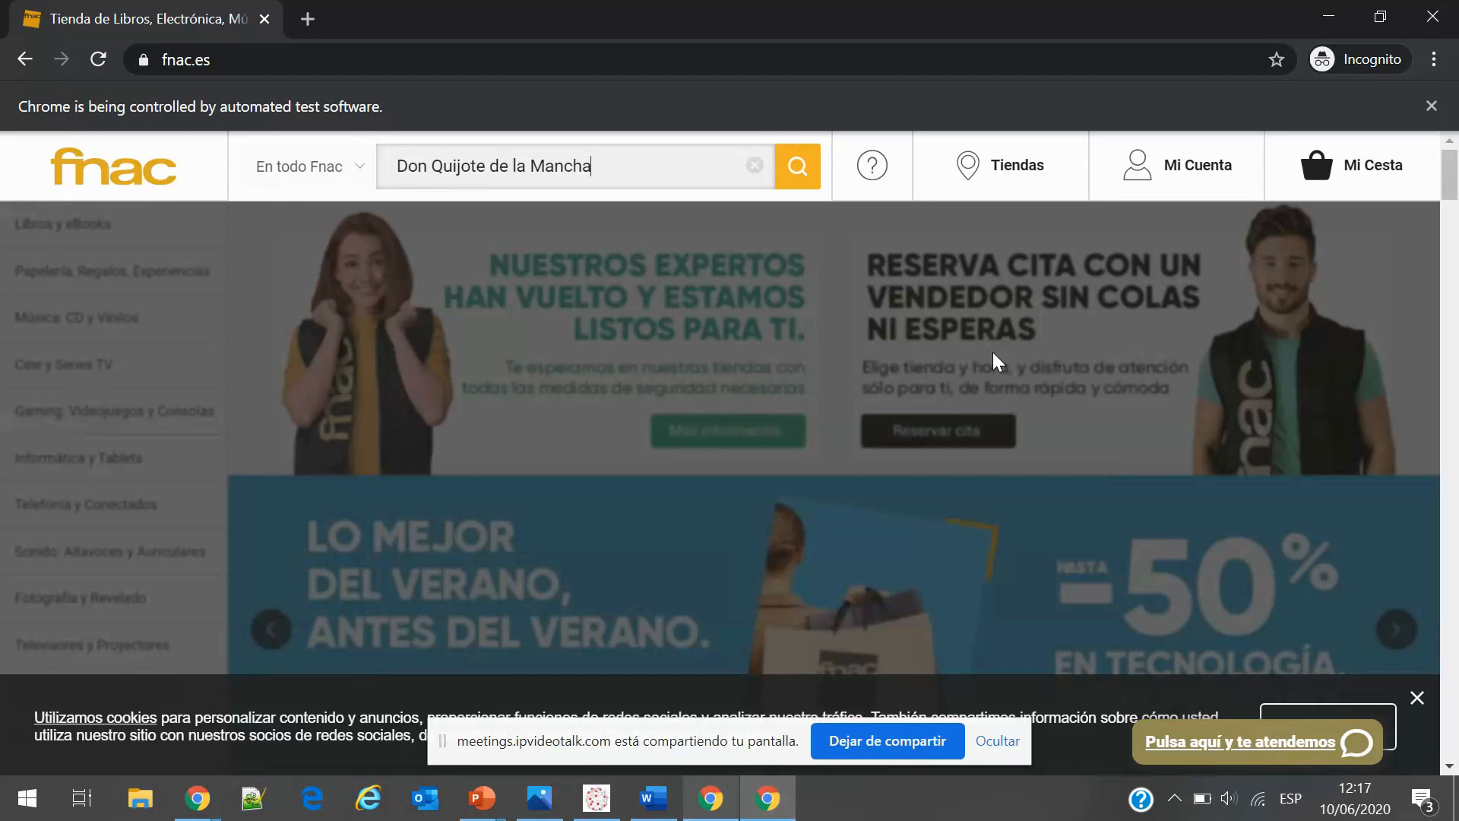
key(Return)
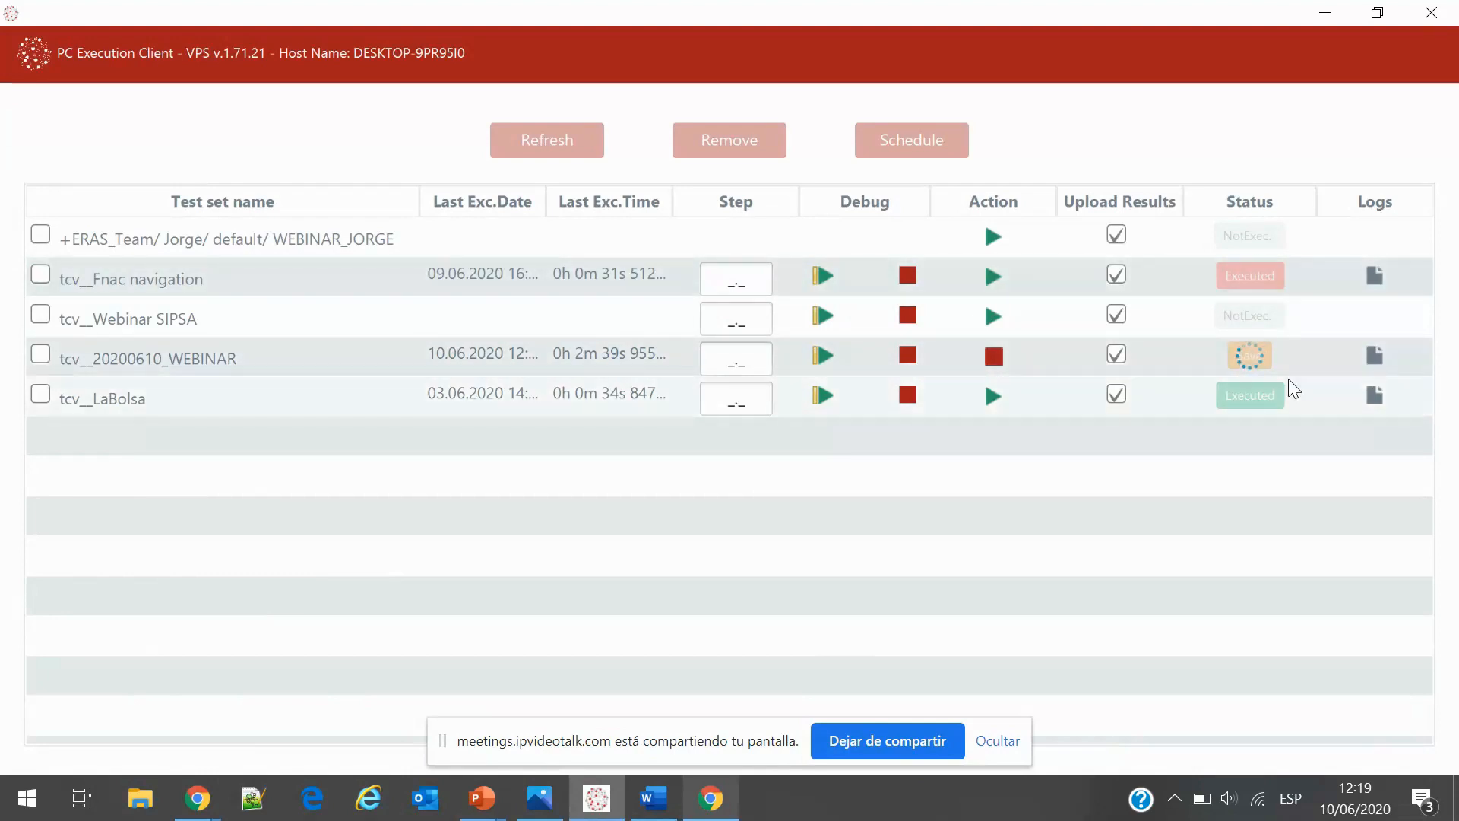
Open the executed webinar test's logs and go into ts_20200610_WEBINAR_12_17_03, then its TCD_20200610_WEBINAR_DON QUIJOTE folder
click(1375, 354)
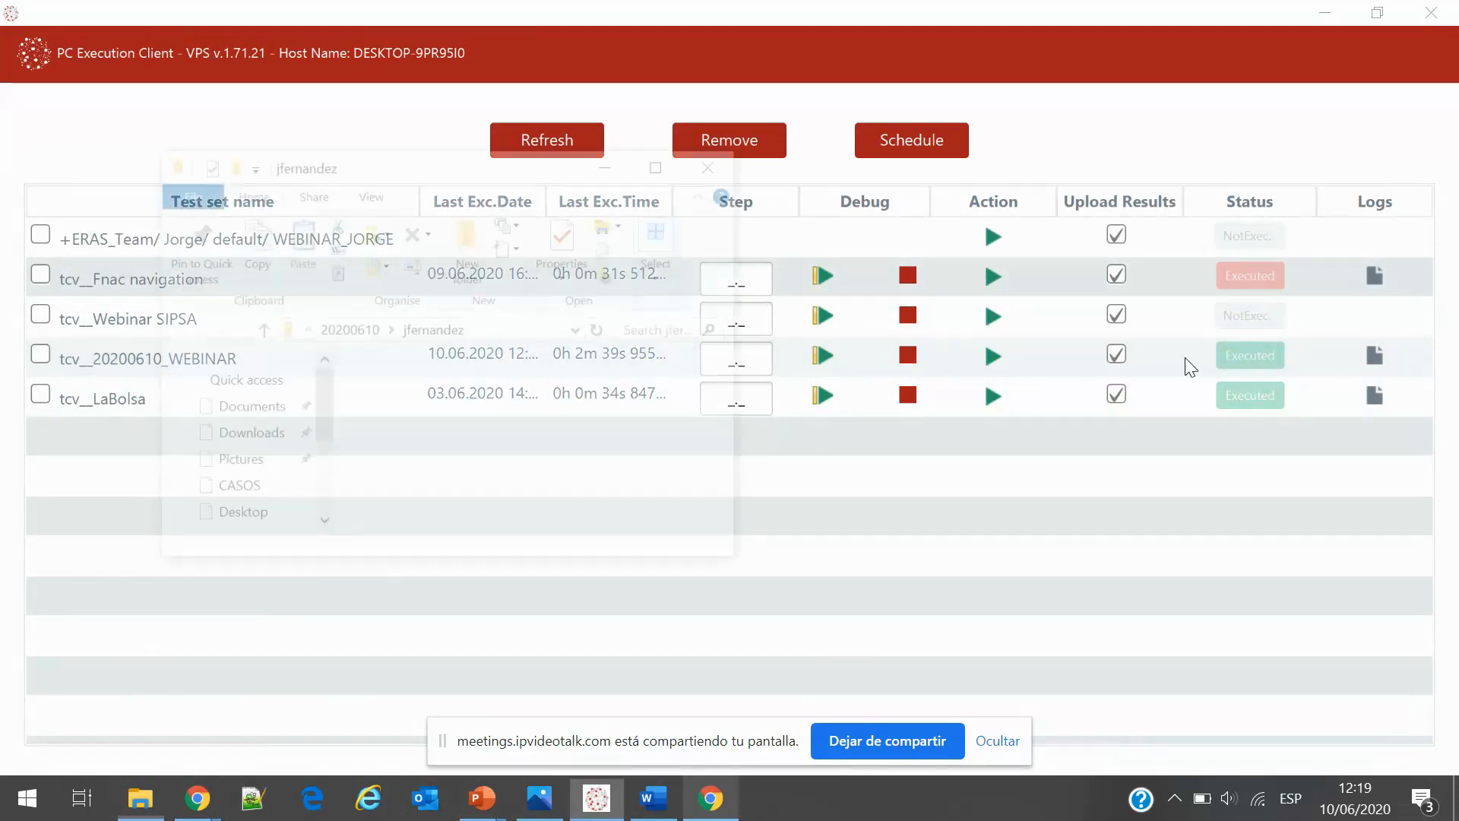
click(663, 162)
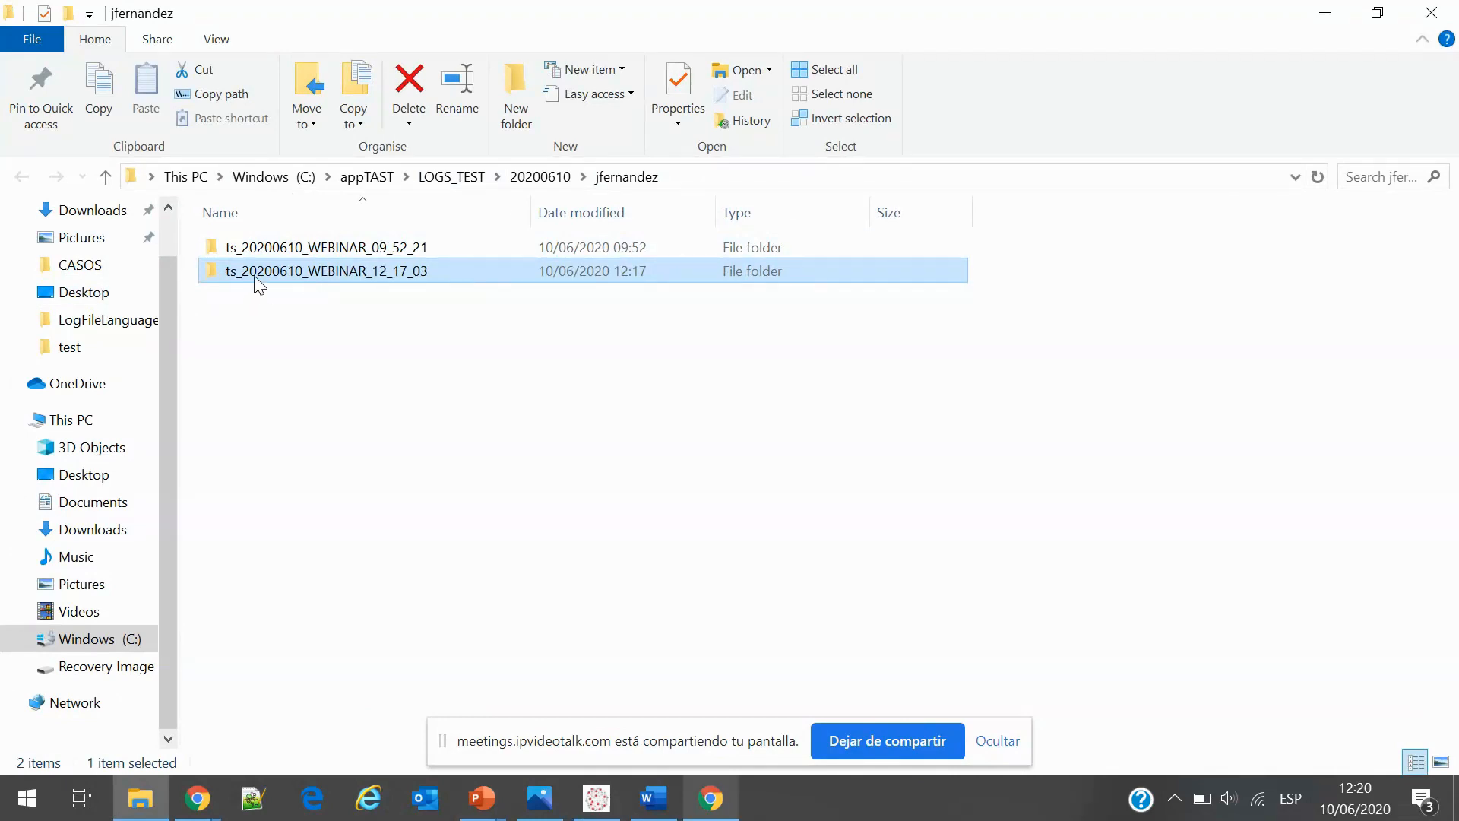
mouse_move(388, 281)
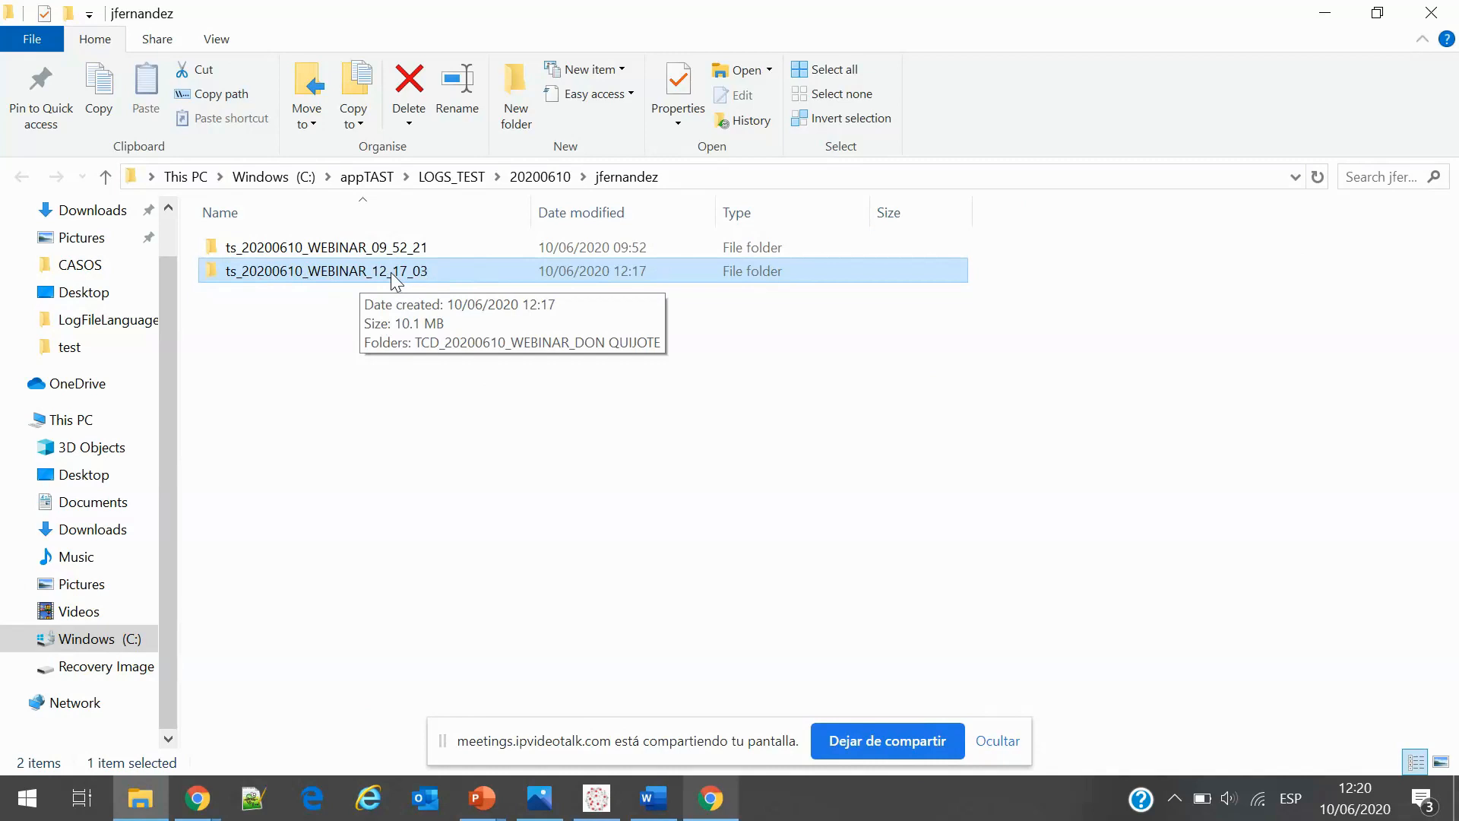
double_click(349, 284)
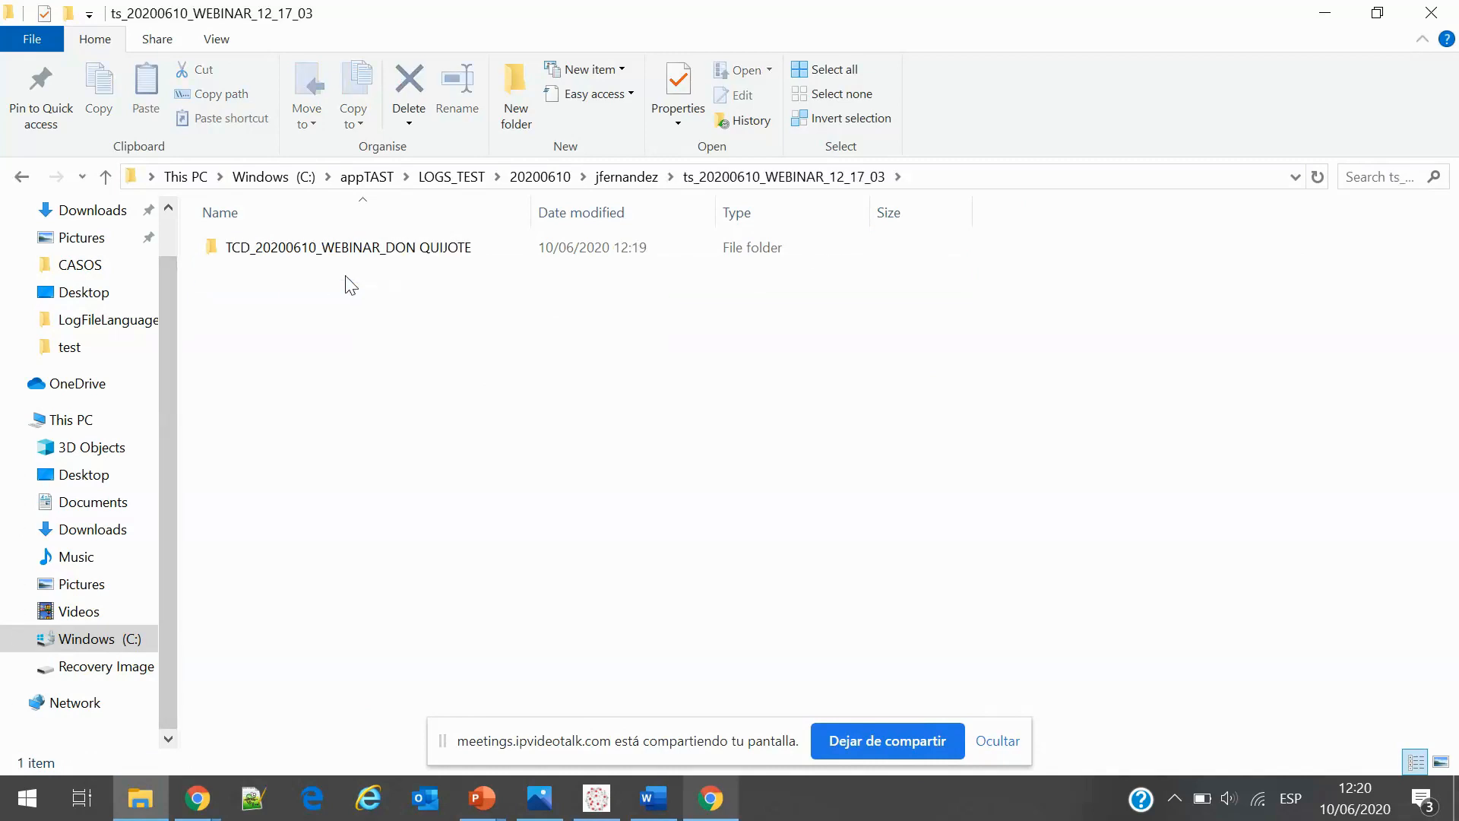
double_click(394, 257)
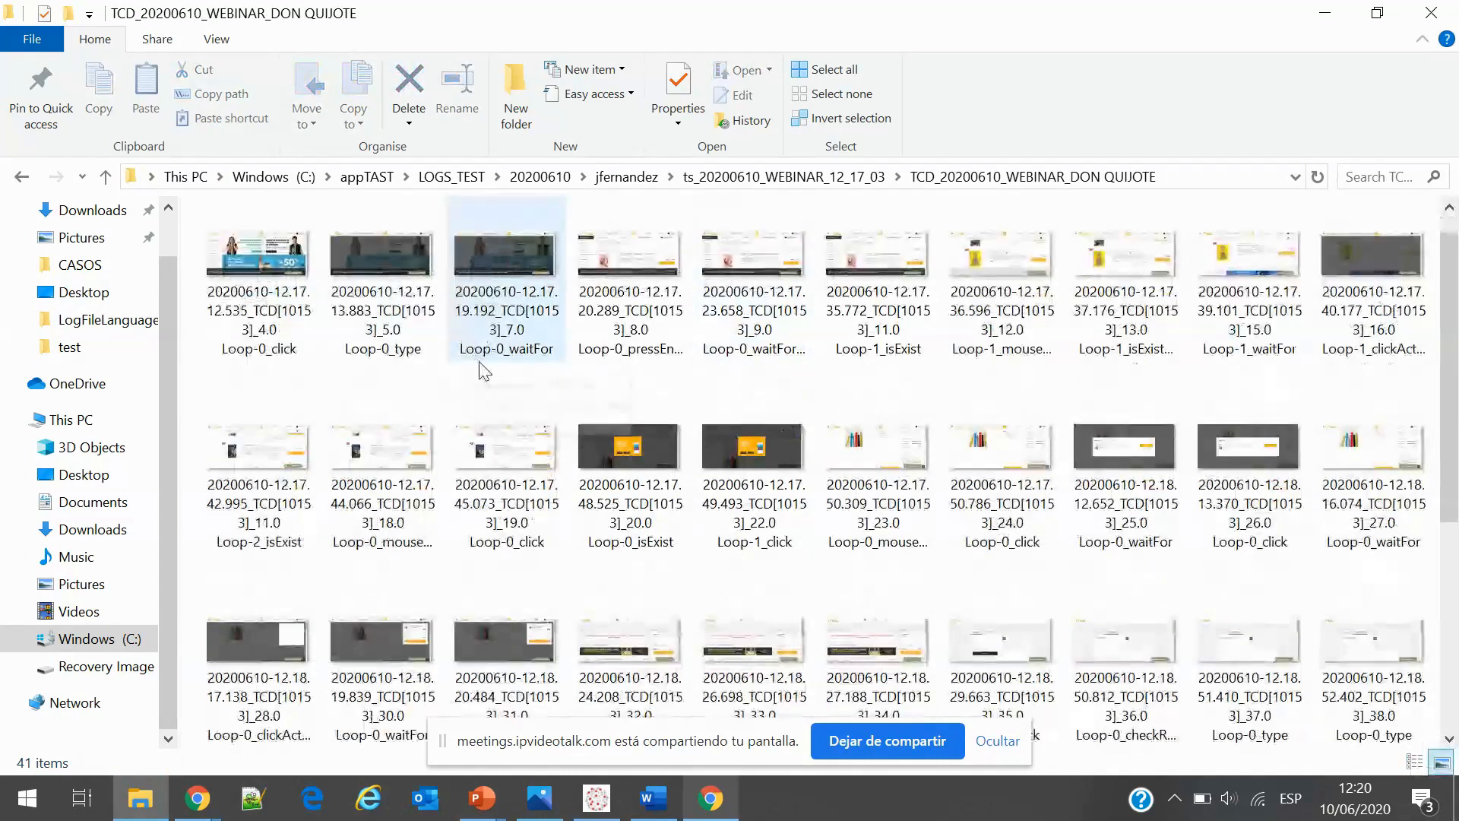
Look through the run's evidence screenshots in Photos, from the step 4.0 click to the step 16.0 clickAction
double_click(258, 282)
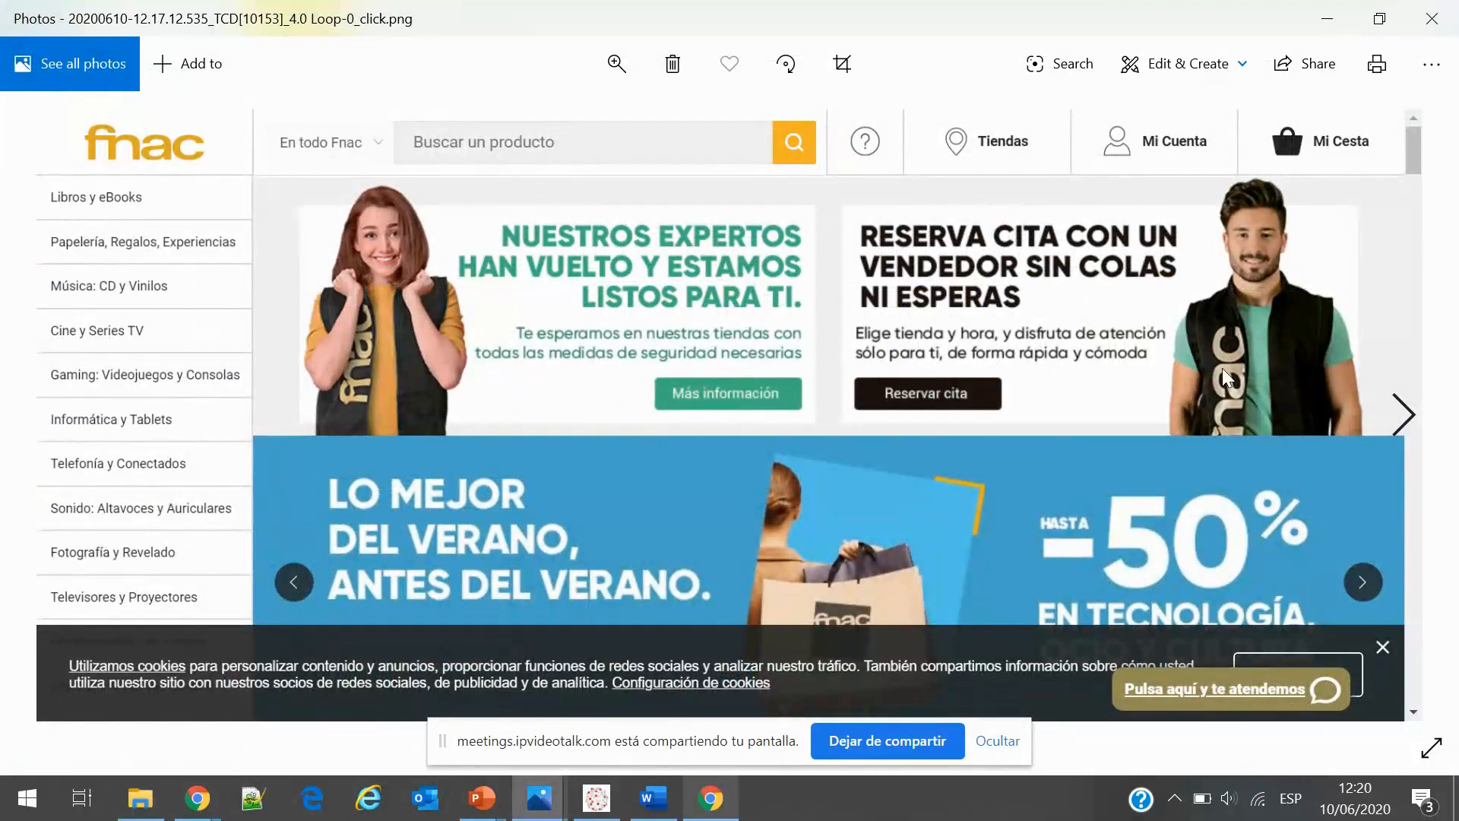
click(1390, 420)
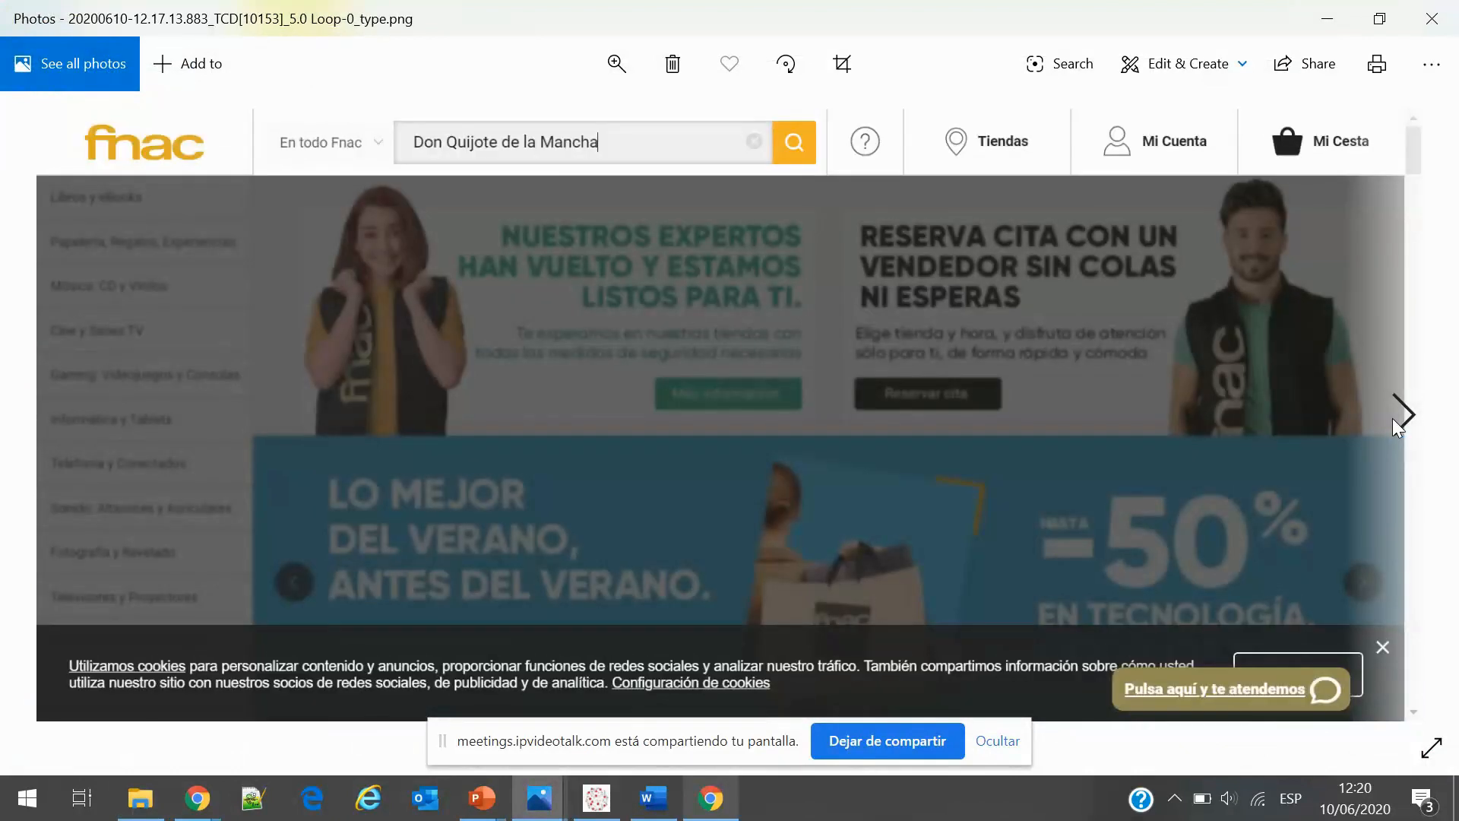
click(1392, 418)
click(1391, 418)
click(1392, 418)
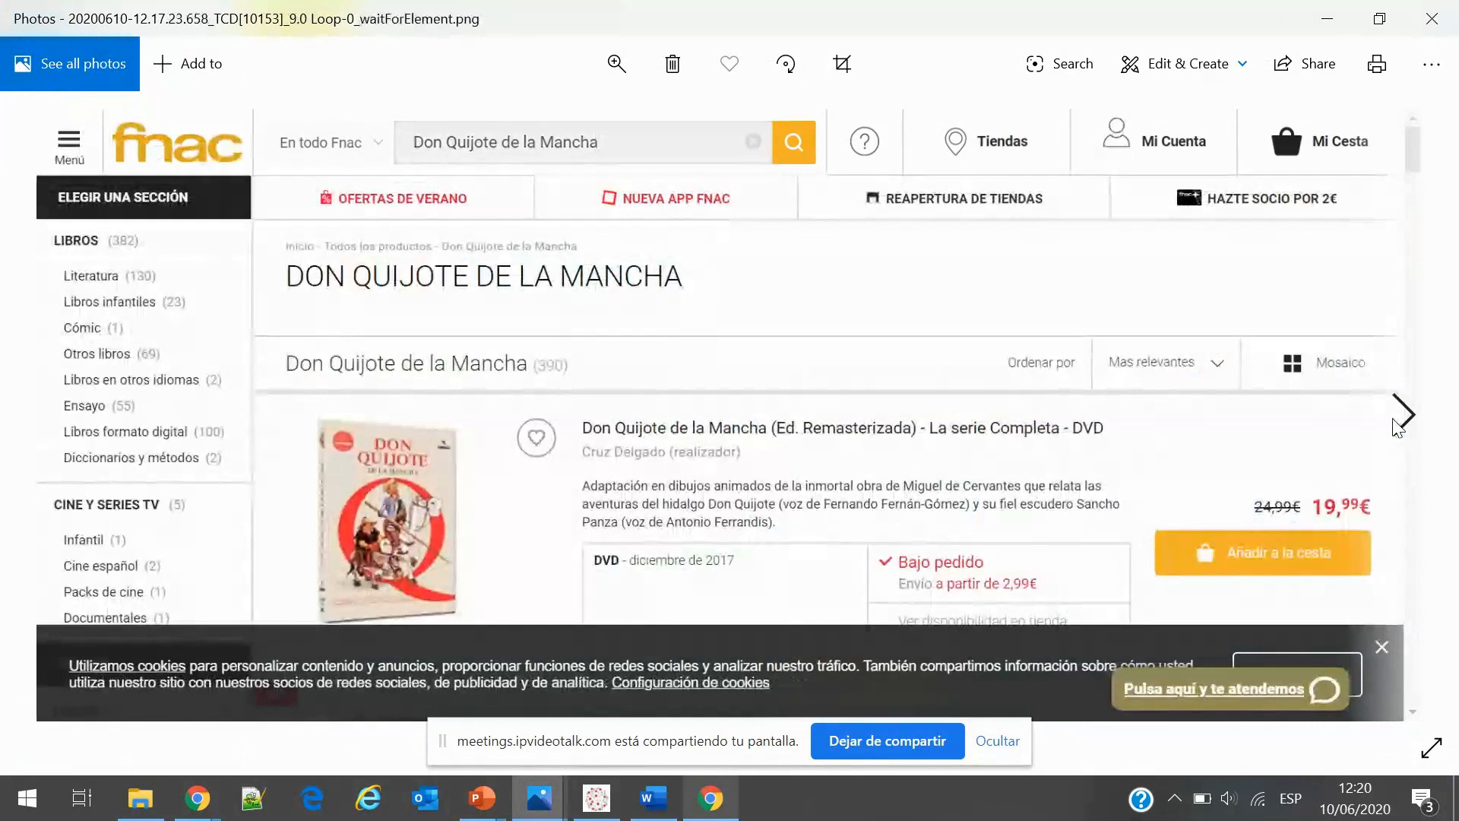
click(1392, 418)
click(1396, 422)
click(1398, 417)
click(1398, 416)
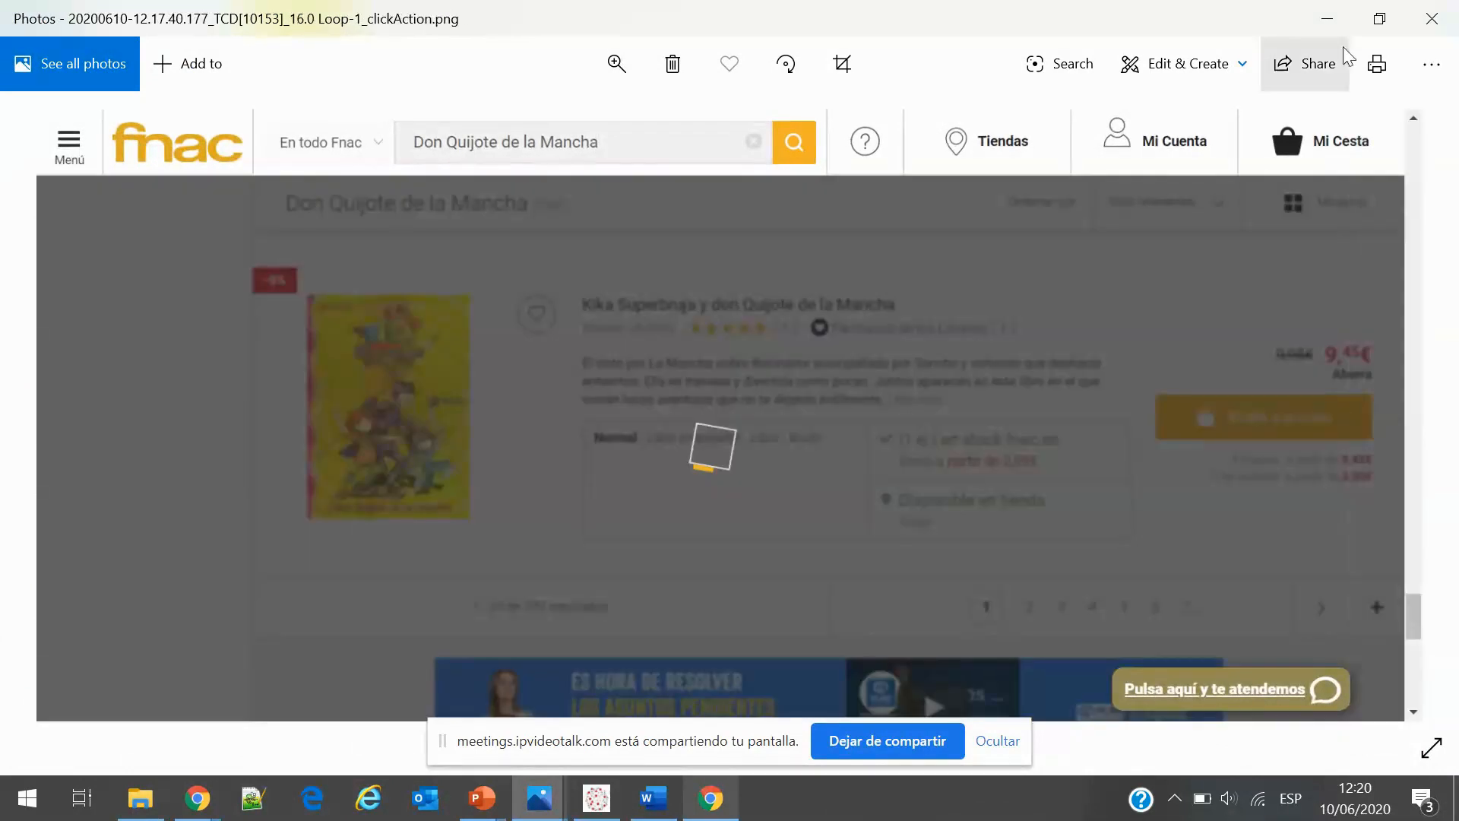
click(1331, 16)
Open the tcd_20200610_webinar_don quijote log in Notepad++ and set its language to "Definido por el usuario"
scroll(1082, 355, down, 3)
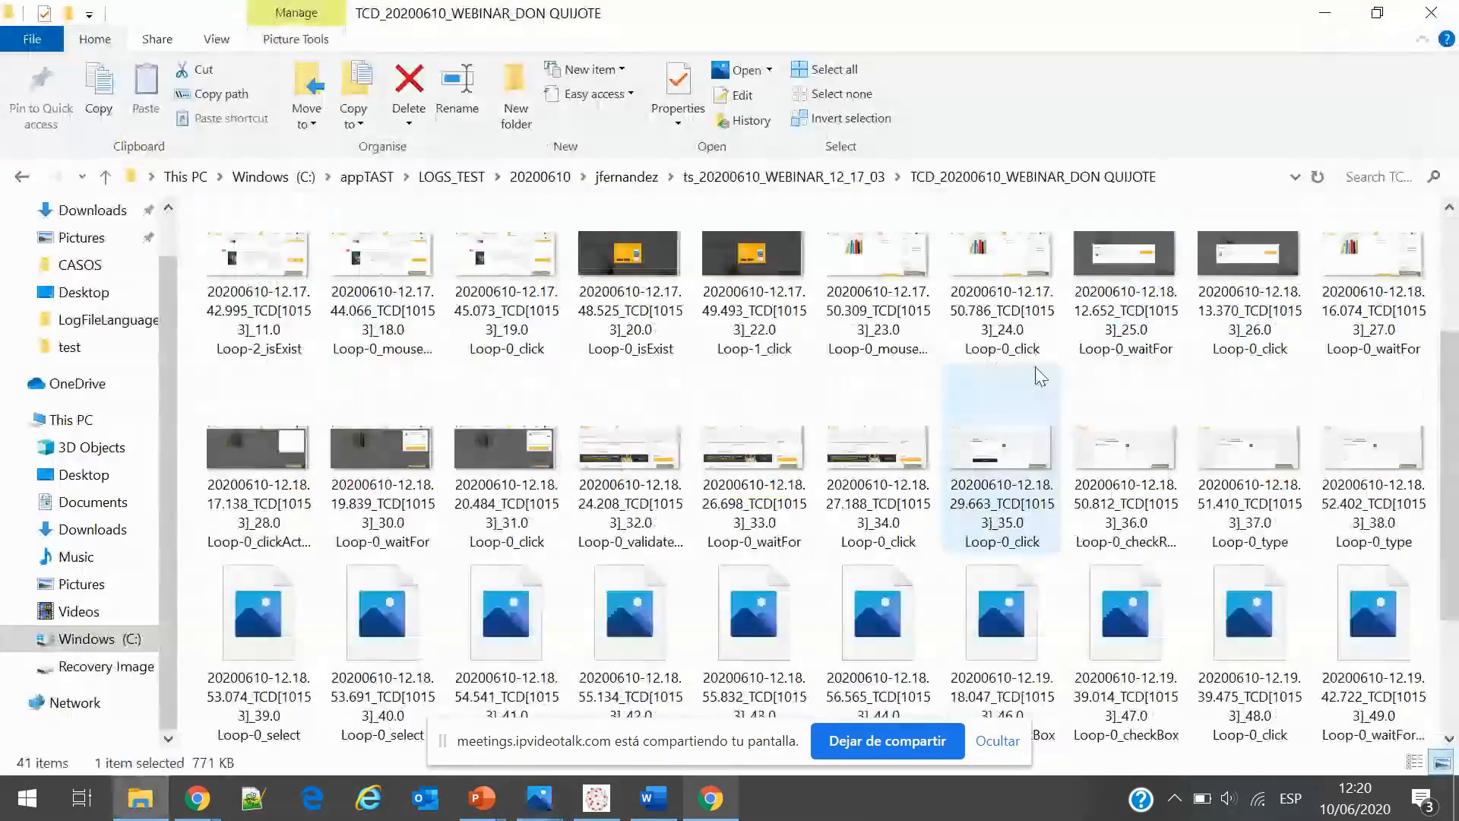
scroll(1039, 376, down, 3)
double_click(280, 640)
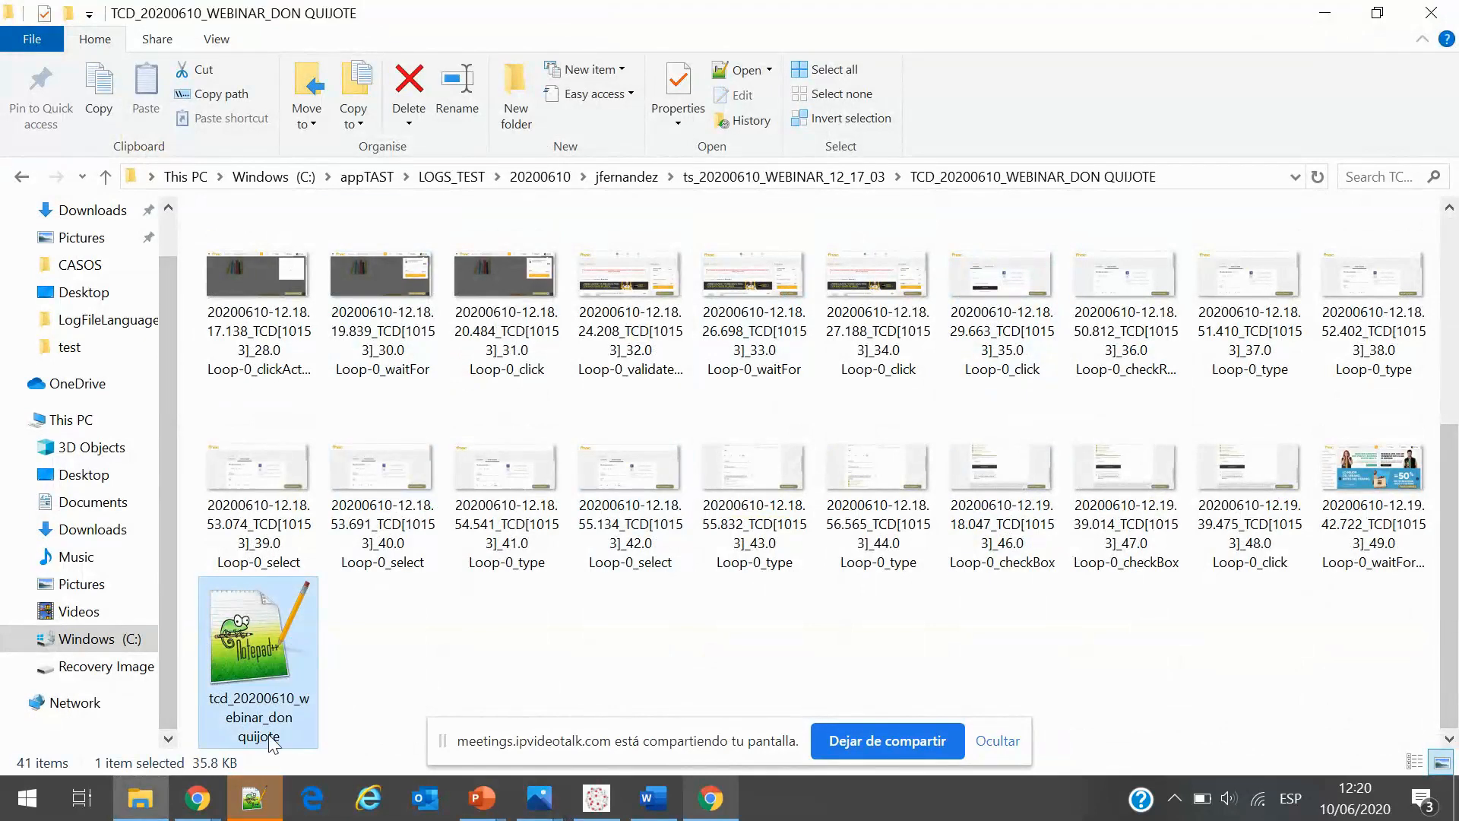
click(262, 812)
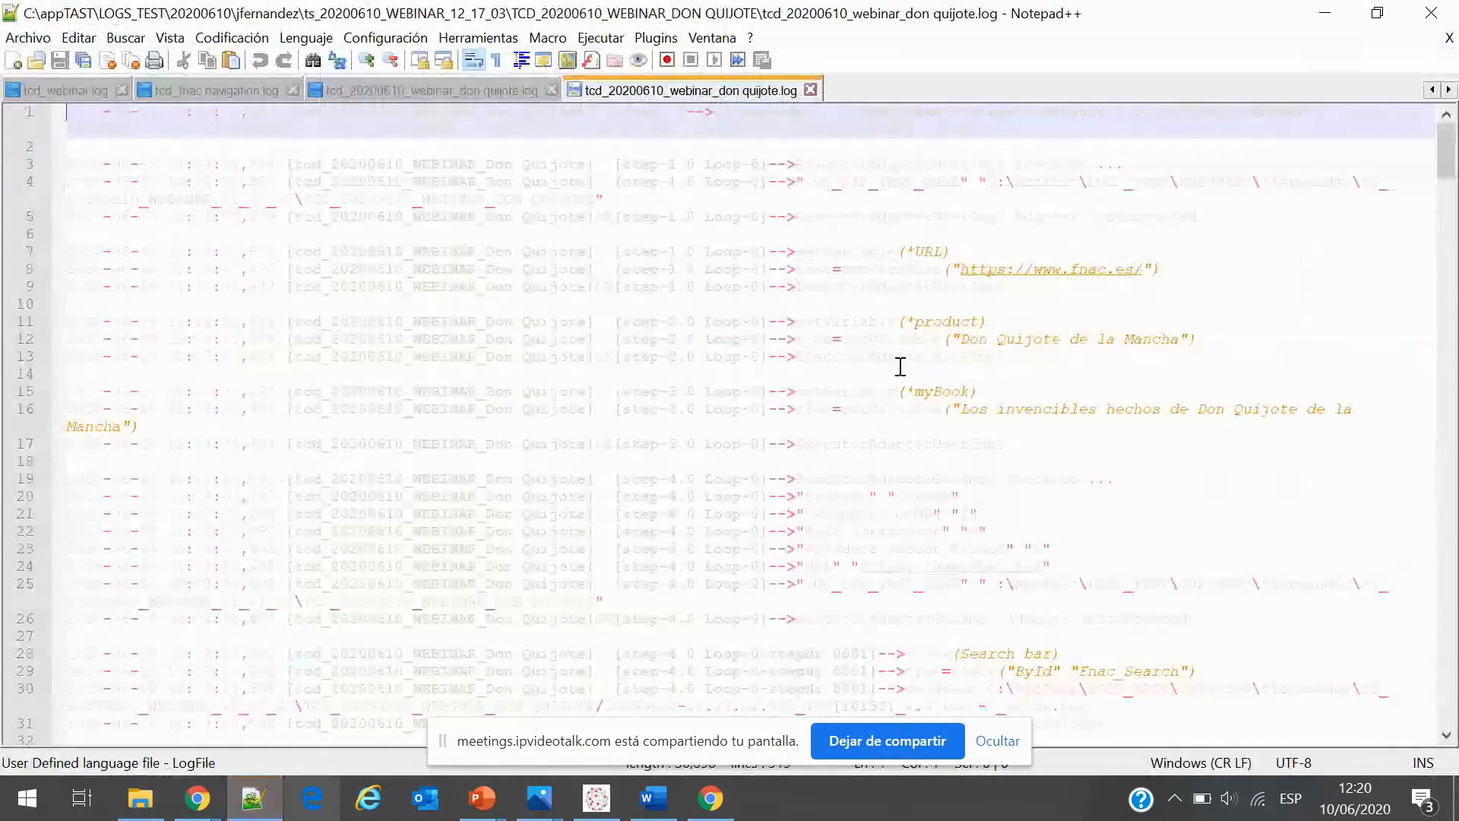
click(306, 38)
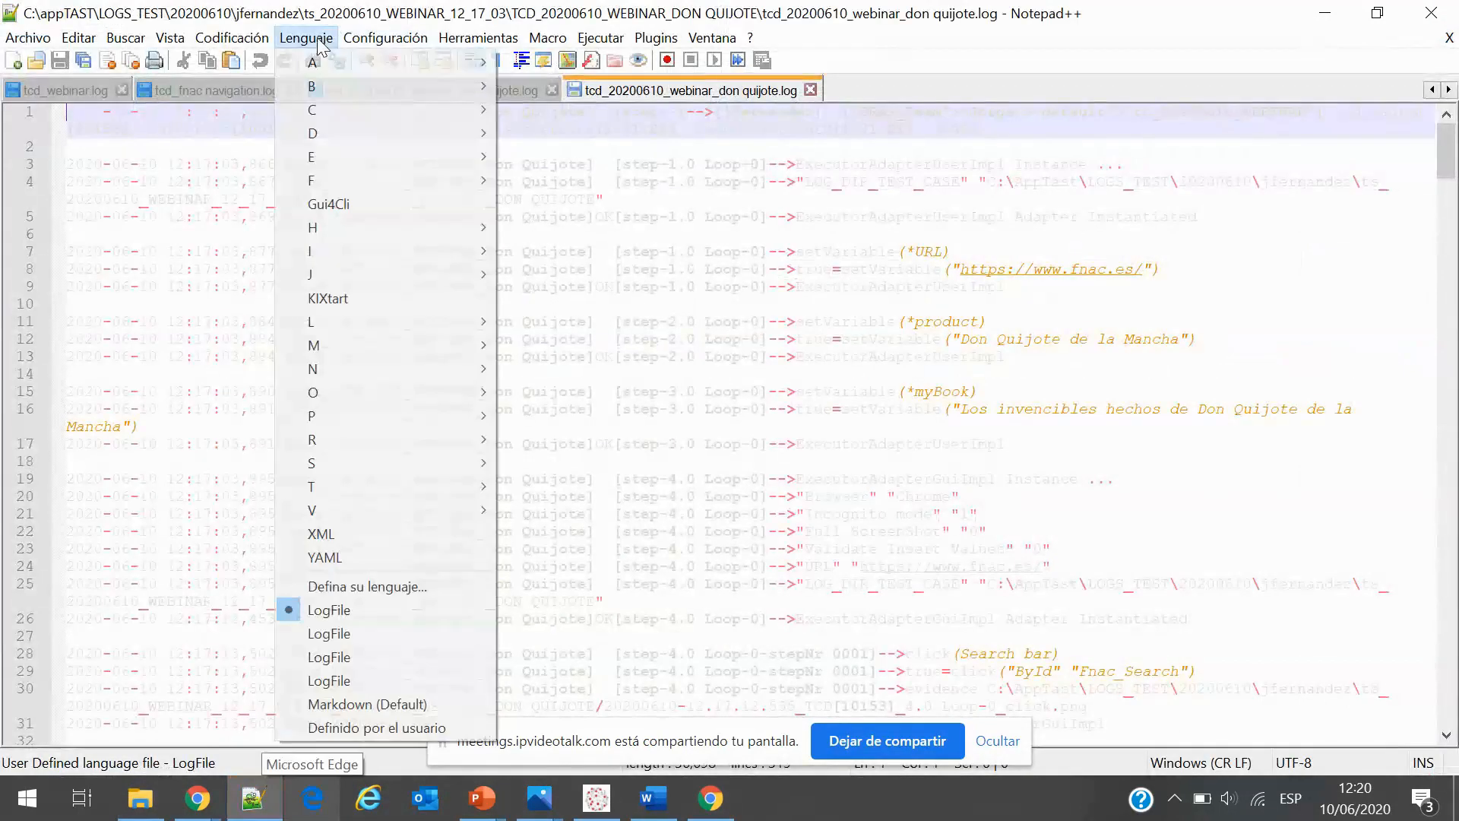
click(370, 729)
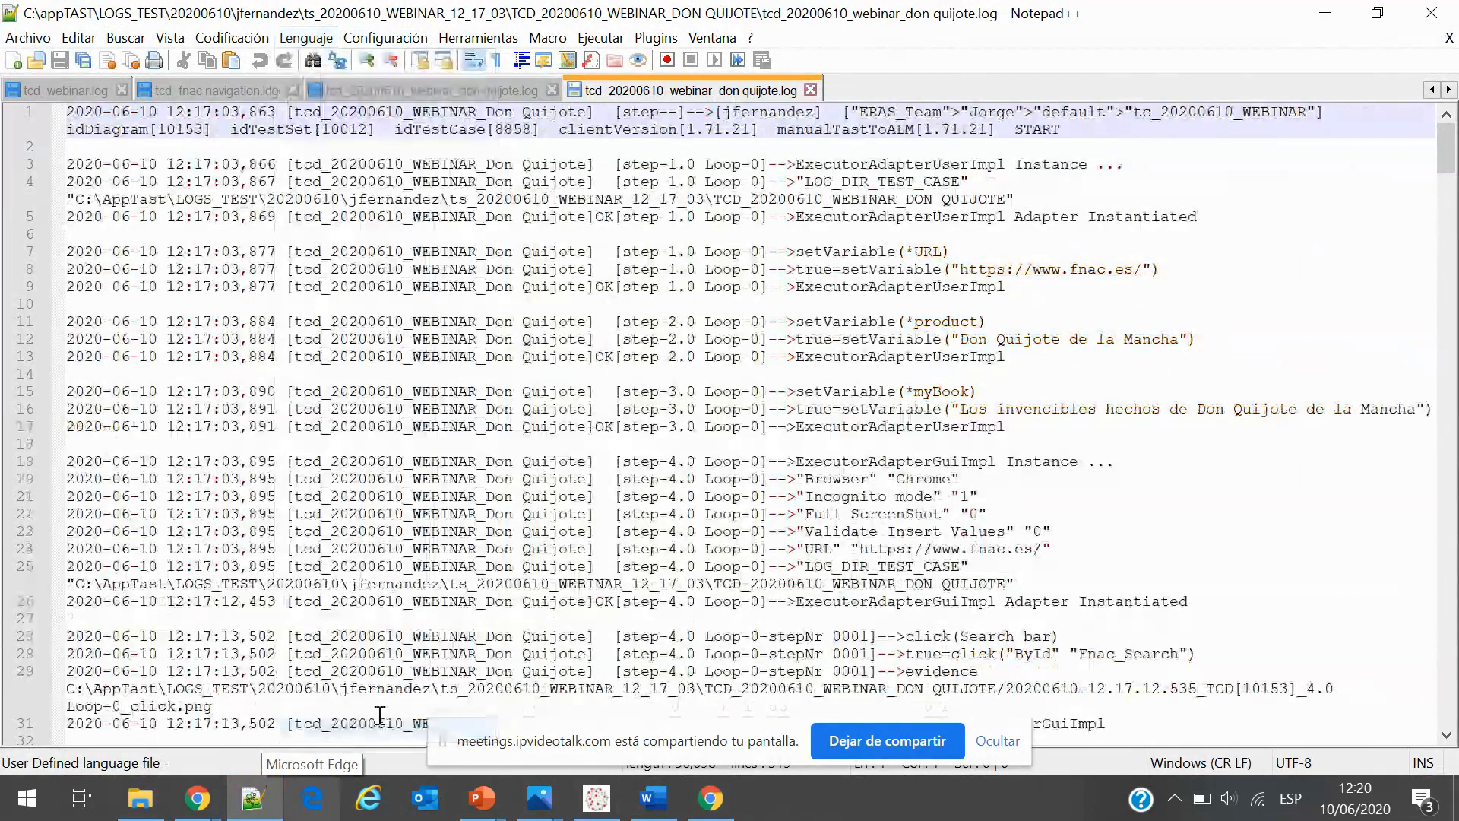
Read the execution log from the variable settings through the product search steps, and minimize Notepad++
scroll(753, 379, down, 2)
scroll(753, 378, down, 1)
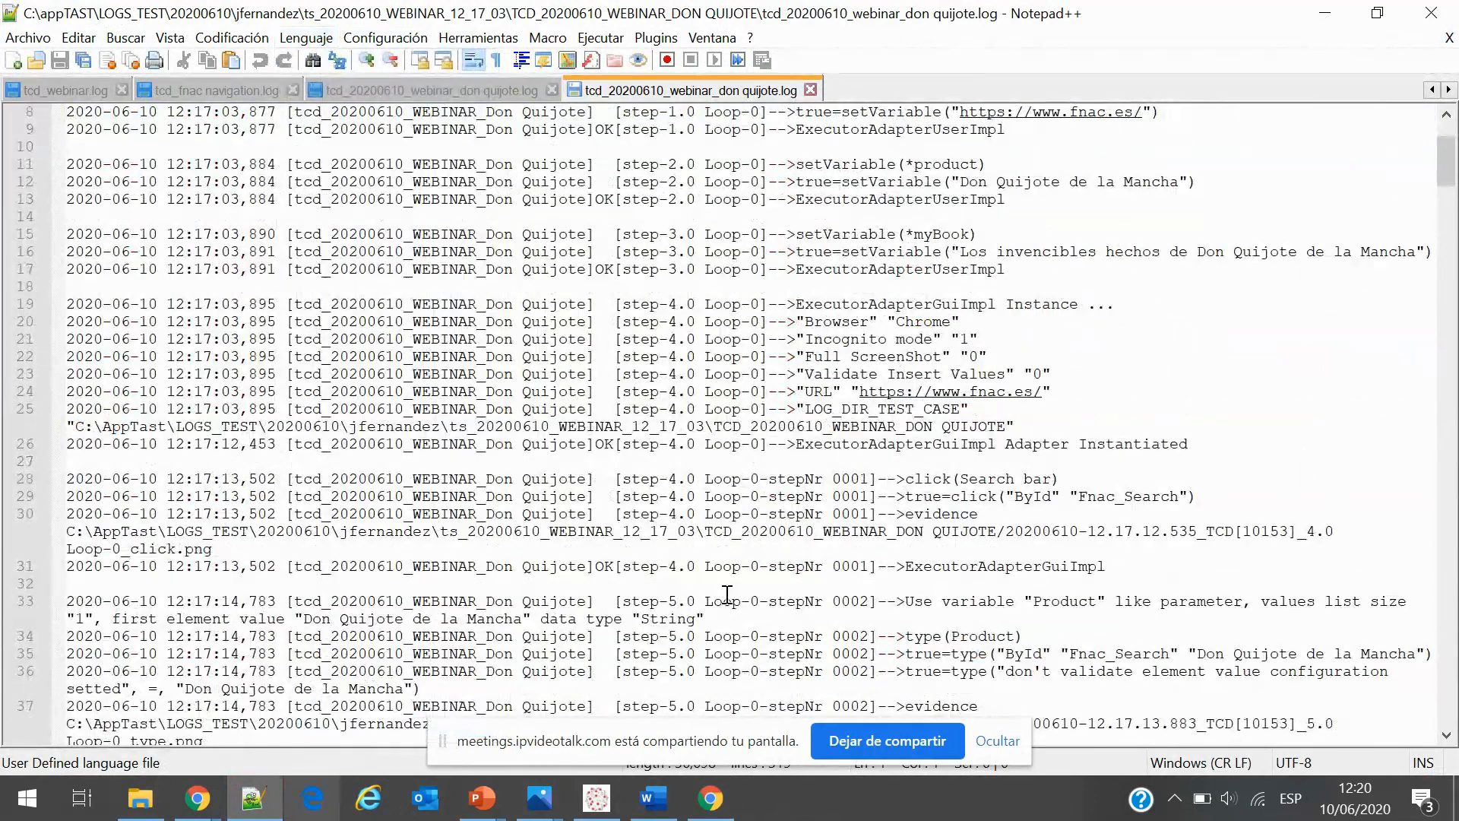
scroll(781, 531, down, 3)
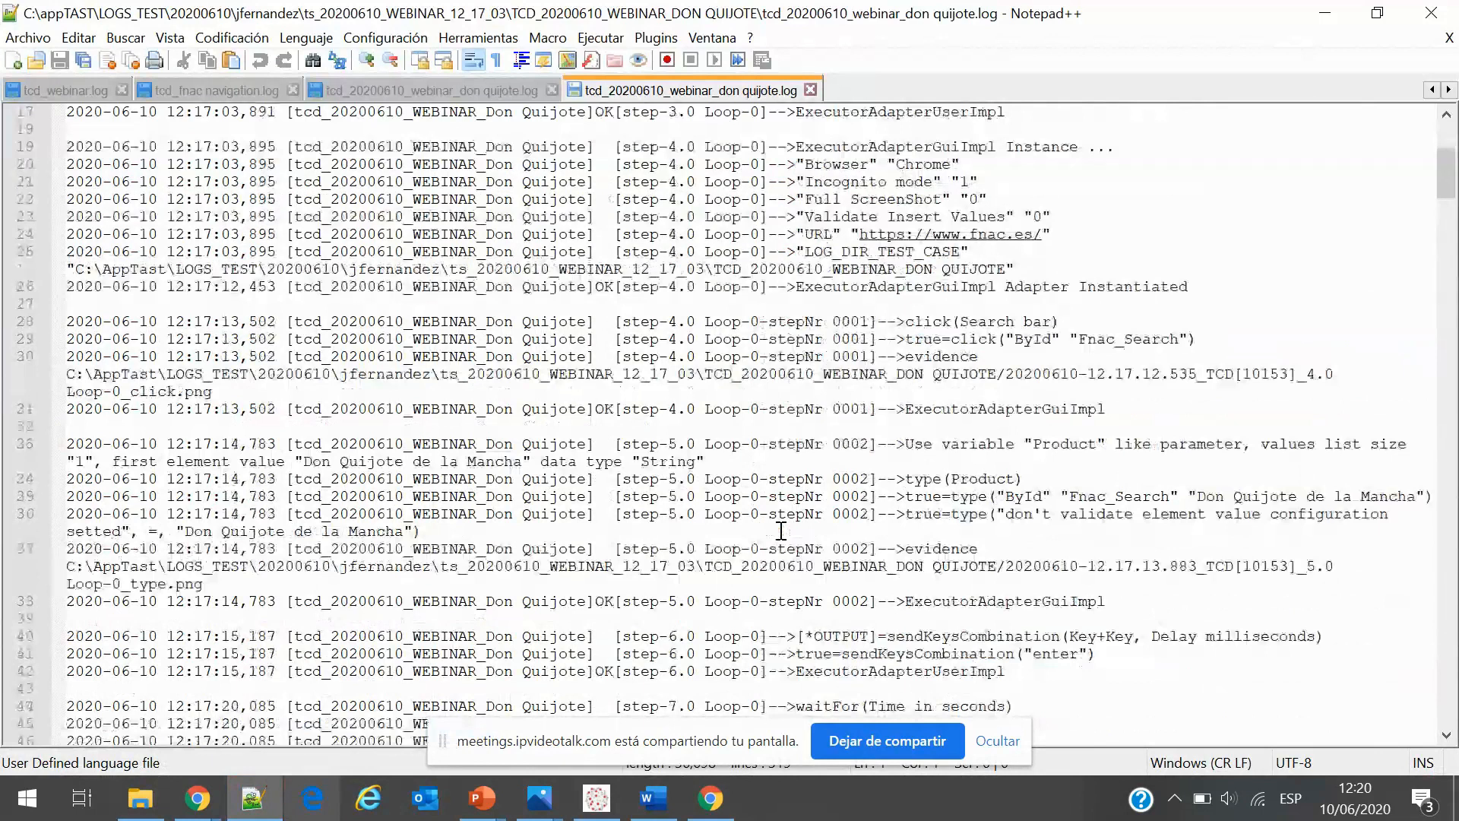
scroll(781, 530, down, 2)
scroll(1104, 443, down, 3)
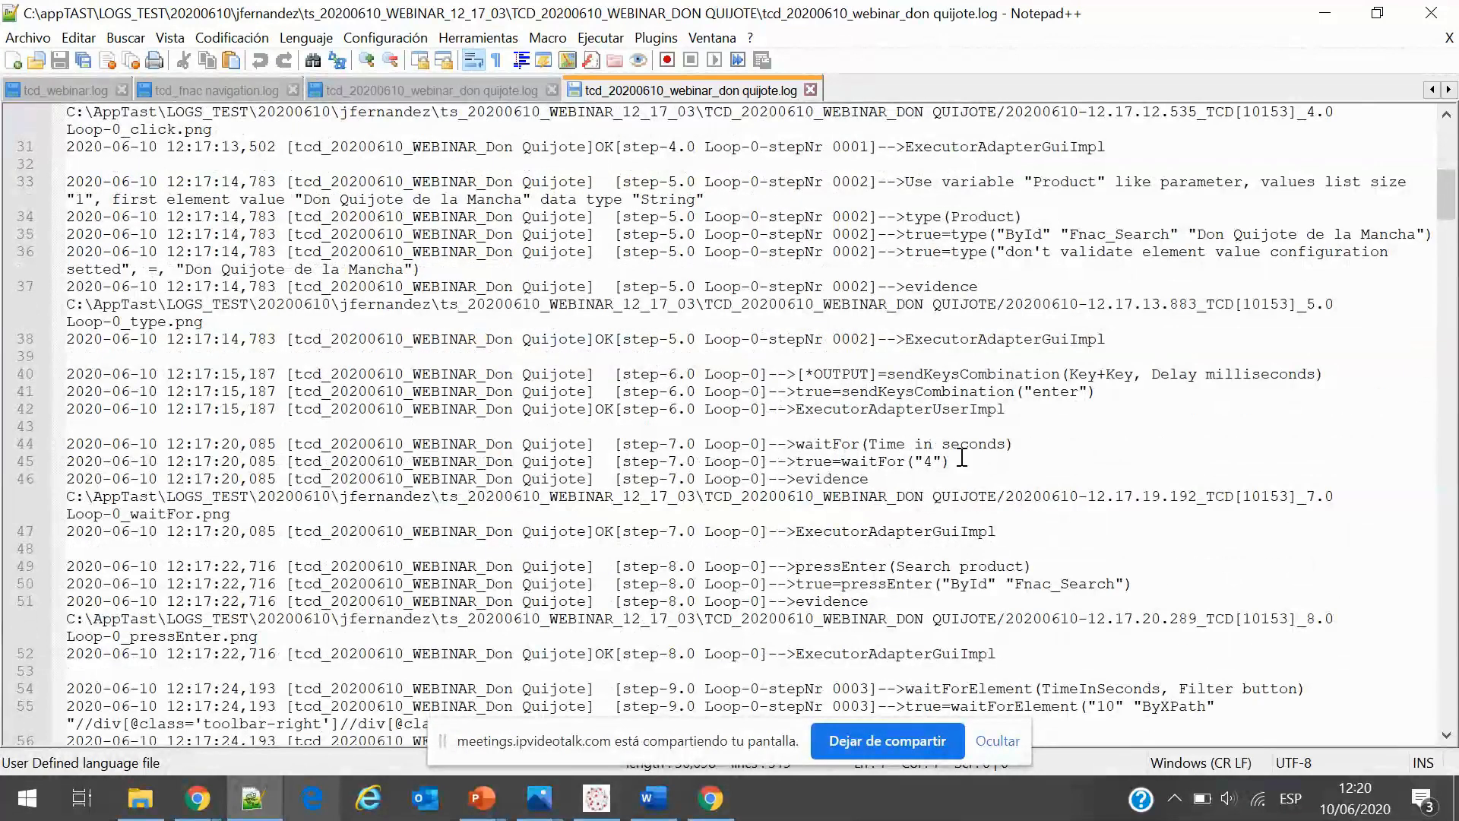
click(1328, 22)
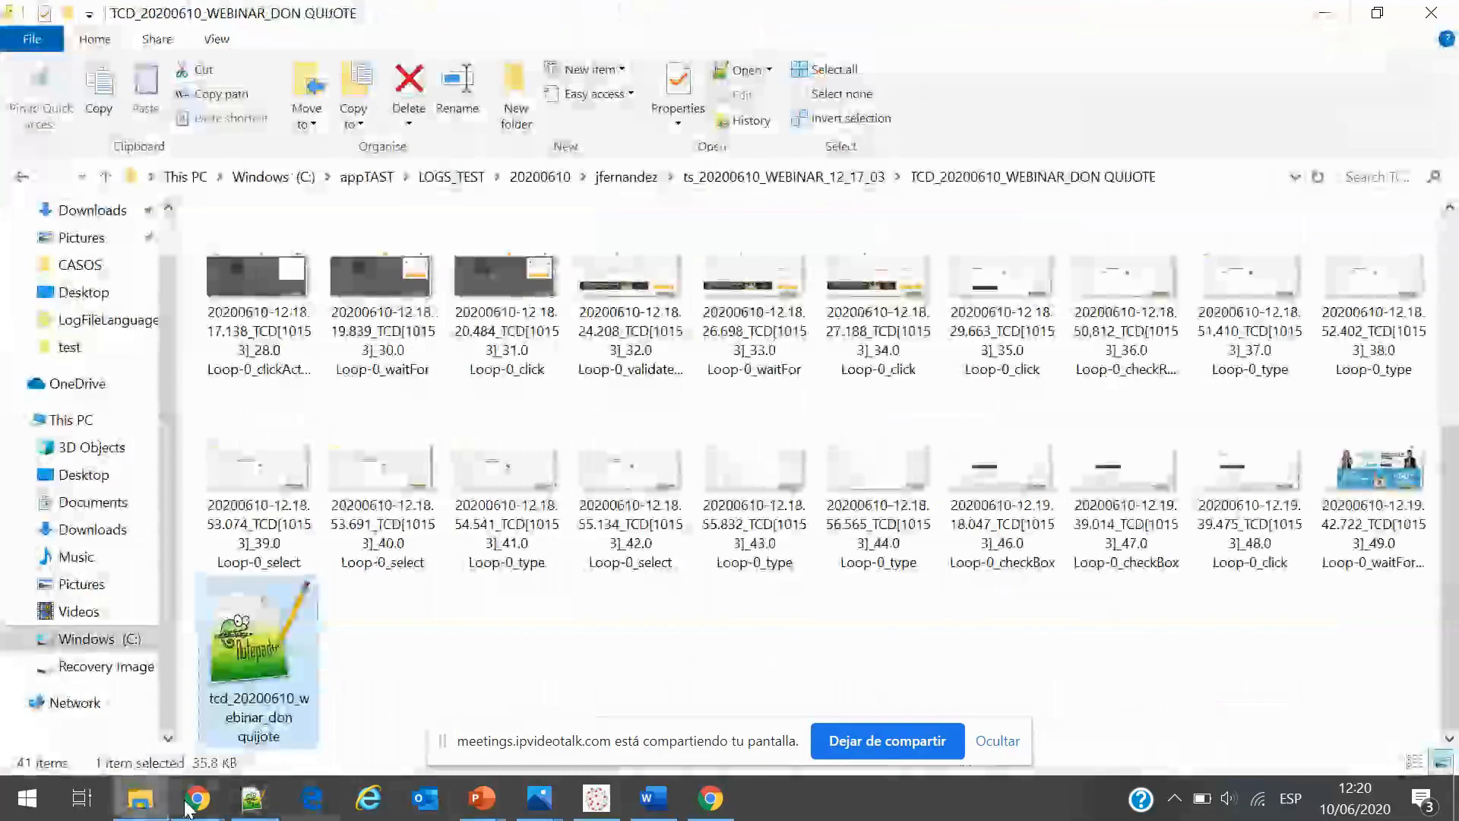
Return to TAST in Chrome and review the 20200610_WEBINAR diagram from the WHILE loop back to its first variables
click(162, 742)
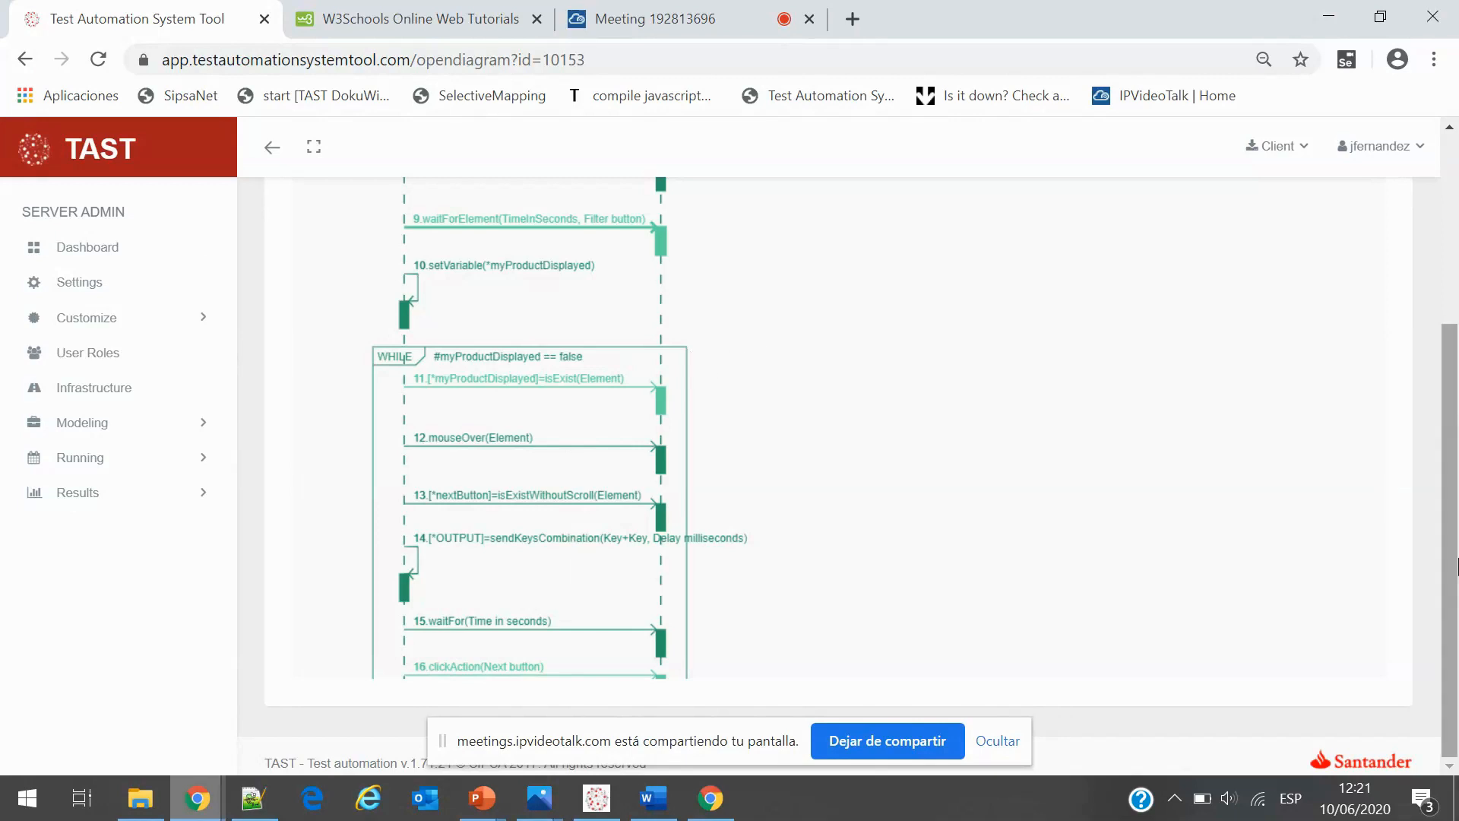
scroll(842, 421, up, 2)
scroll(769, 427, up, 4)
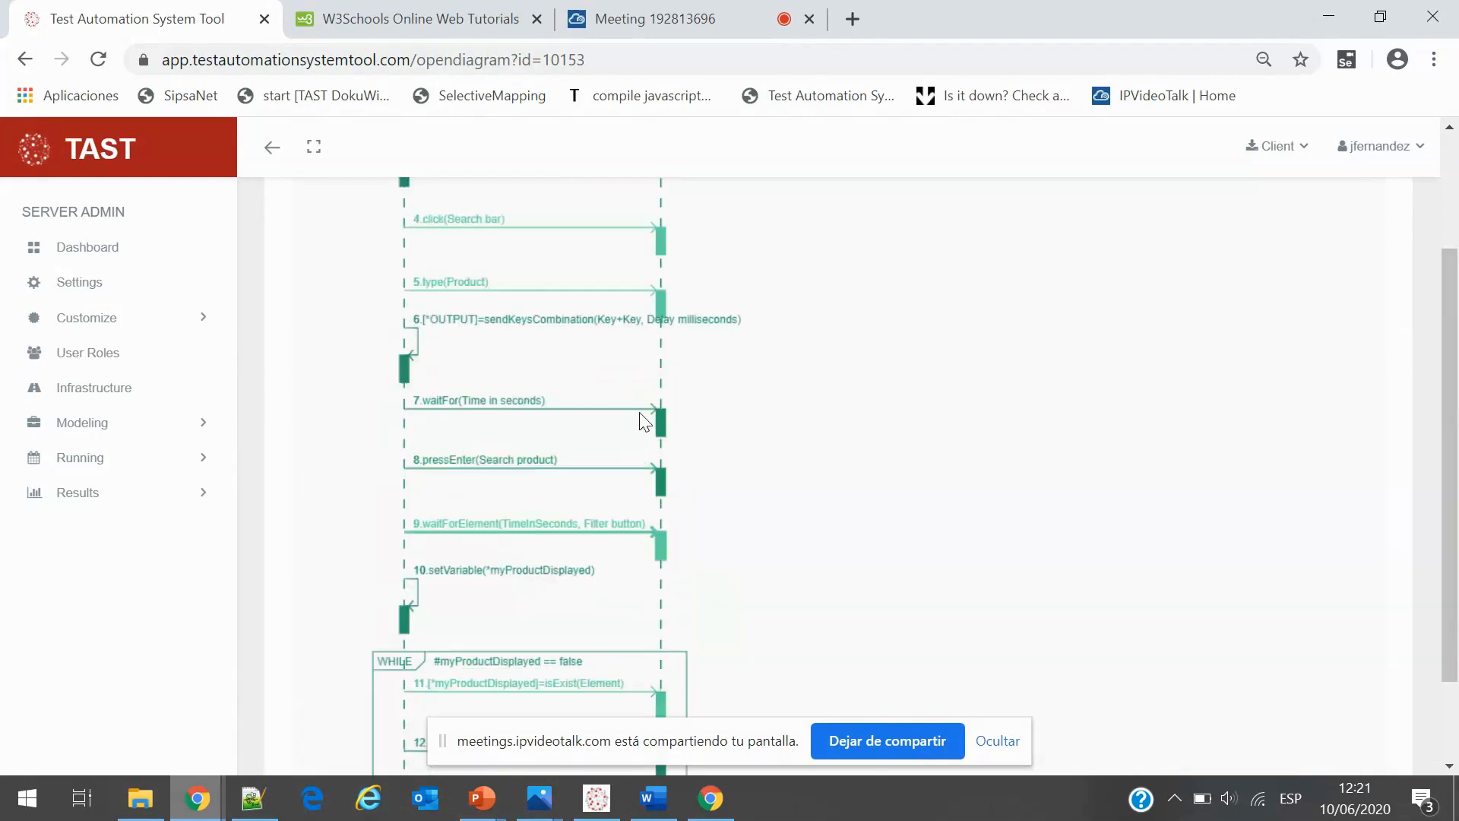
scroll(620, 387, up, 1)
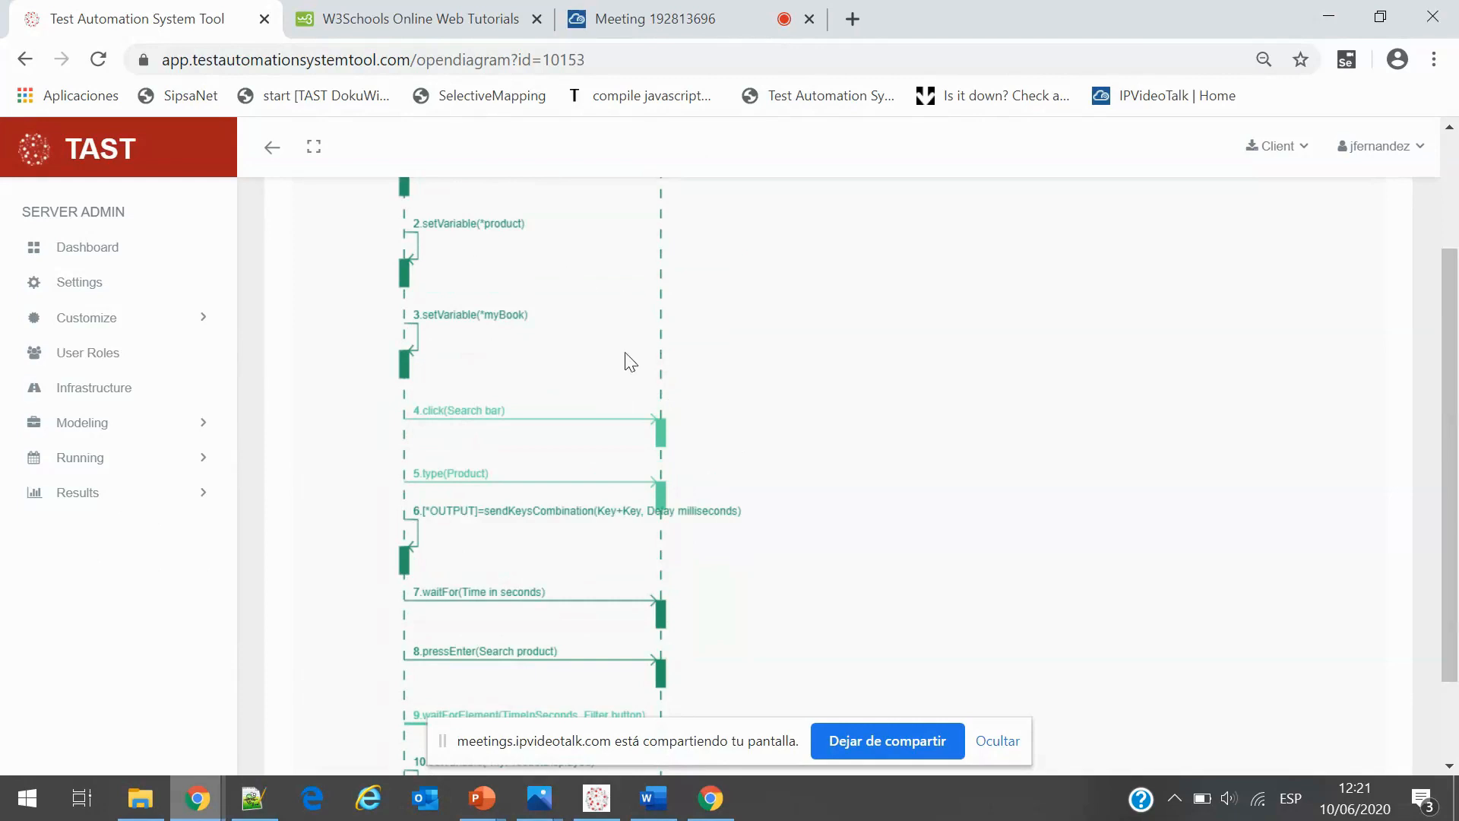
scroll(623, 372, up, 2)
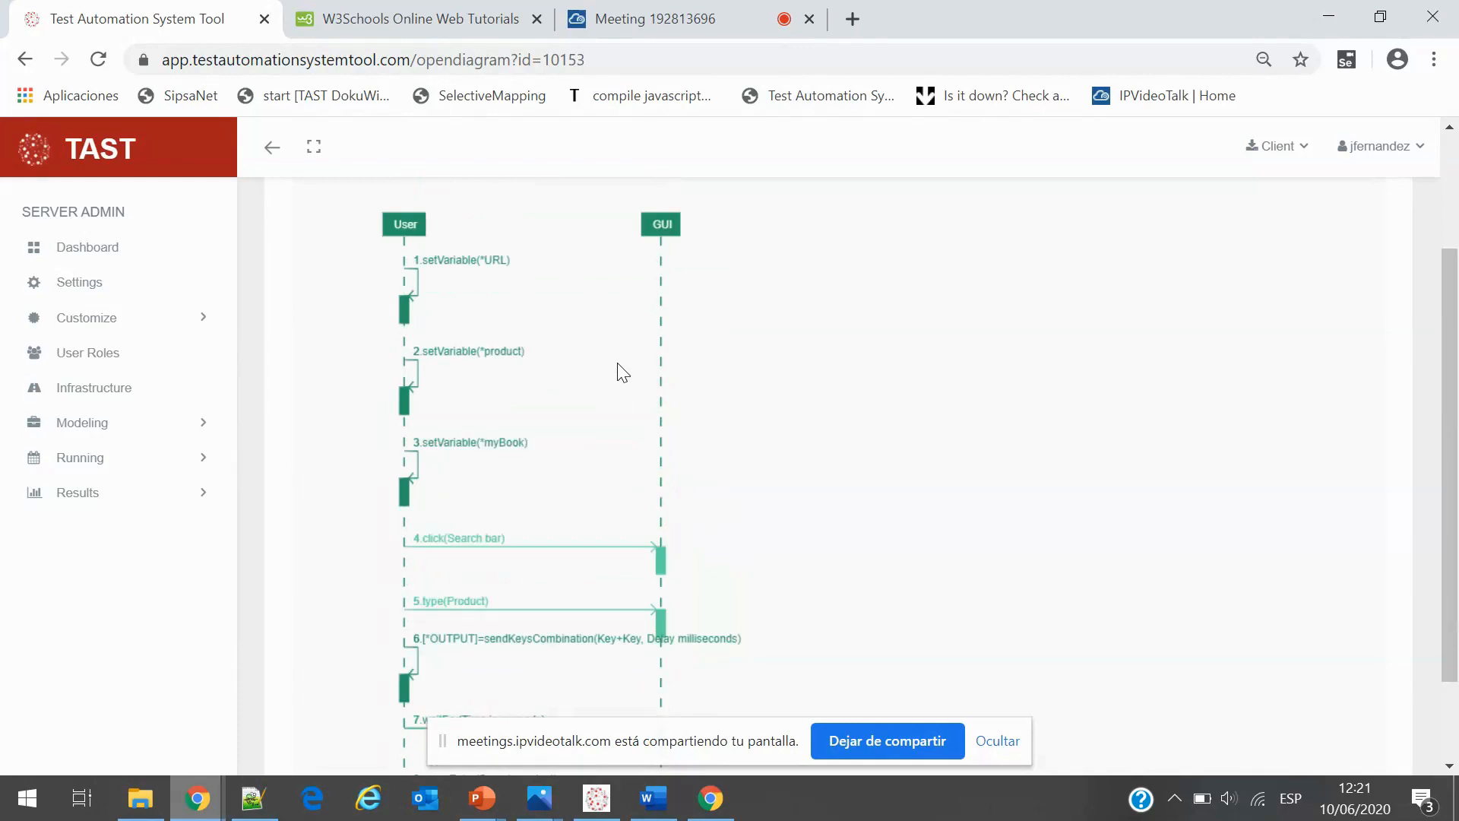
scroll(612, 342, up, 3)
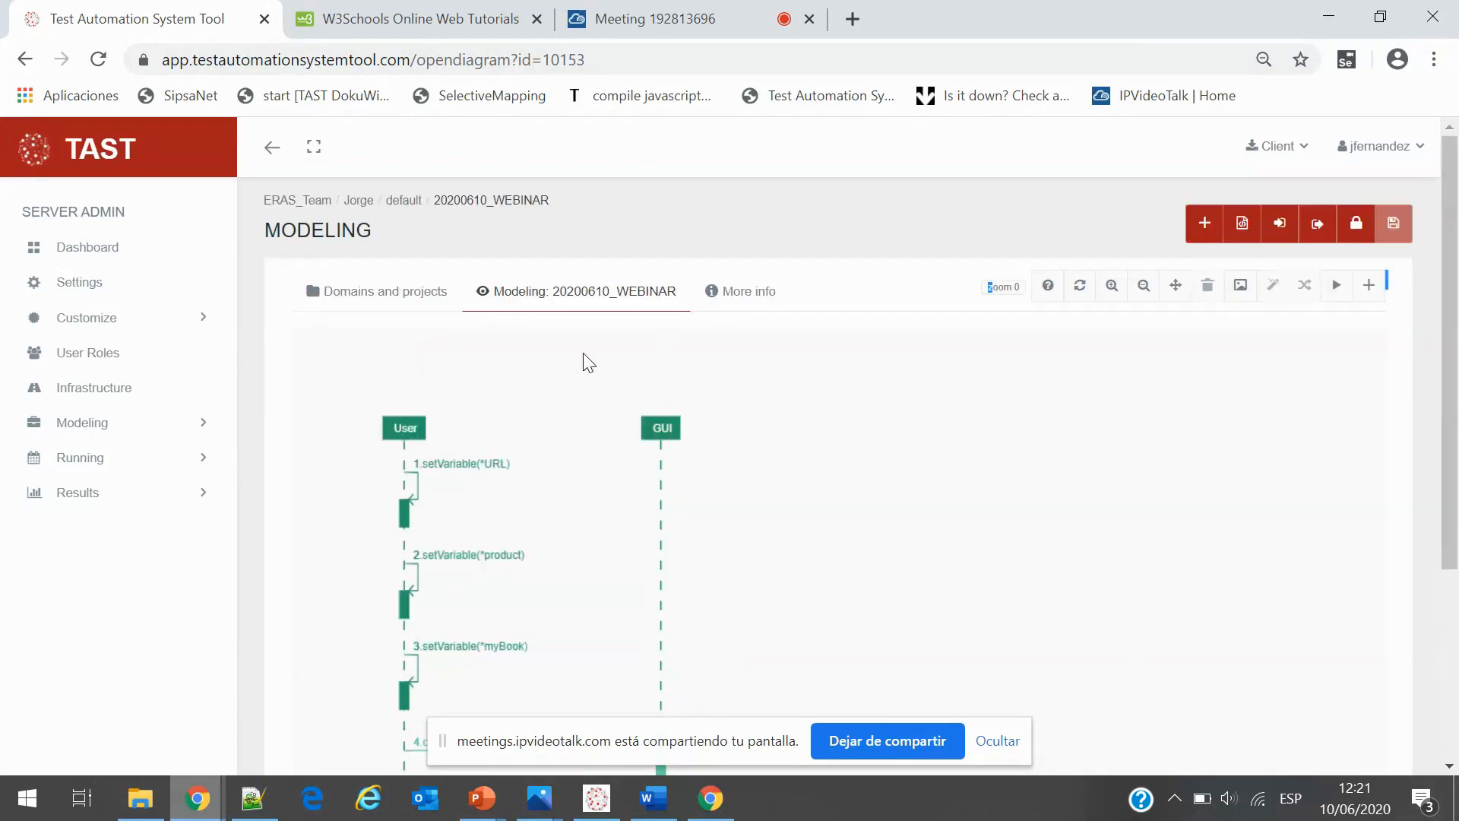
Open the 20200610_WEBINAR diagram in Data Management from its additional information
click(189, 470)
click(162, 427)
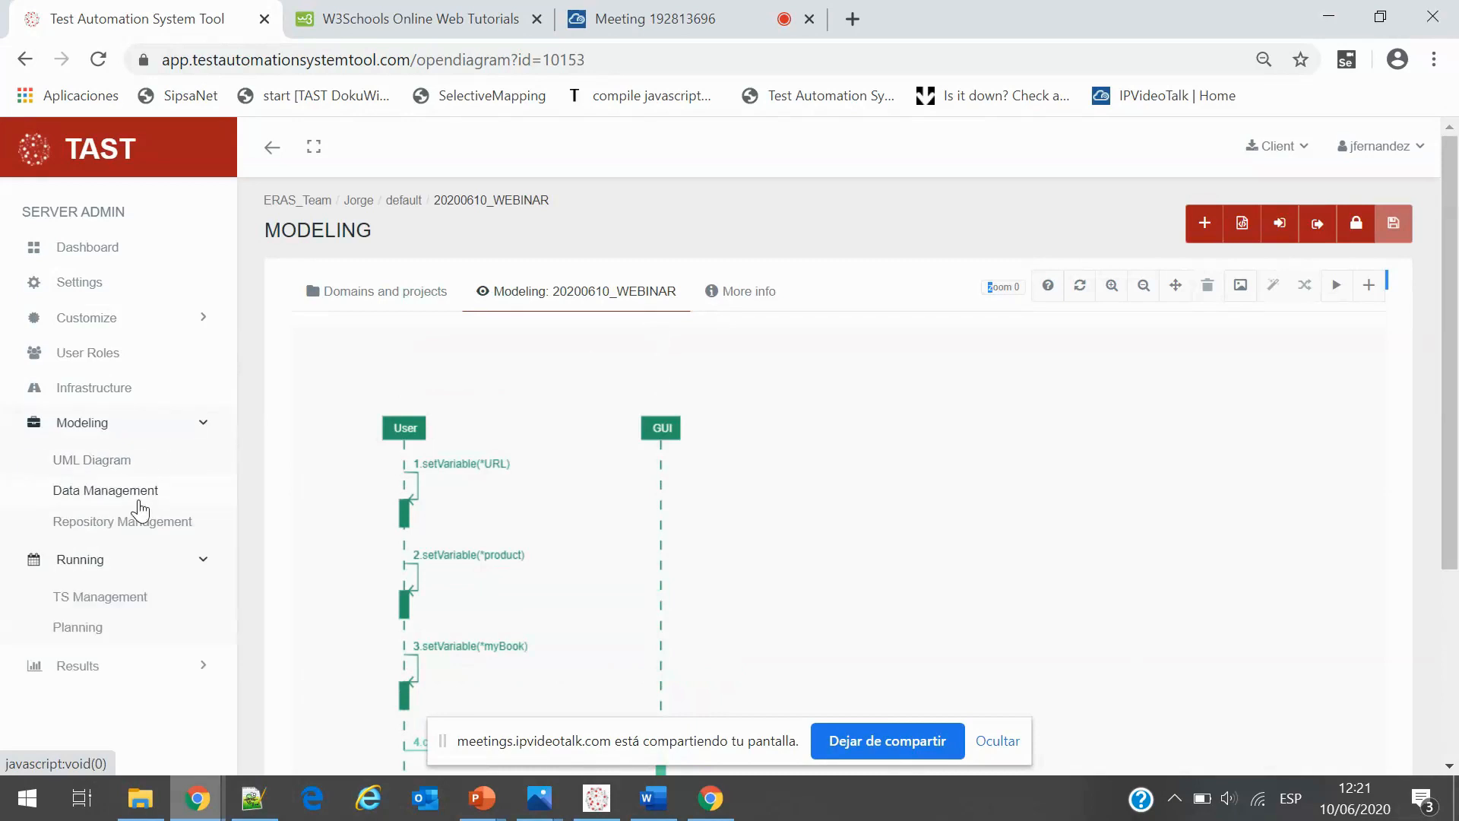
click(727, 291)
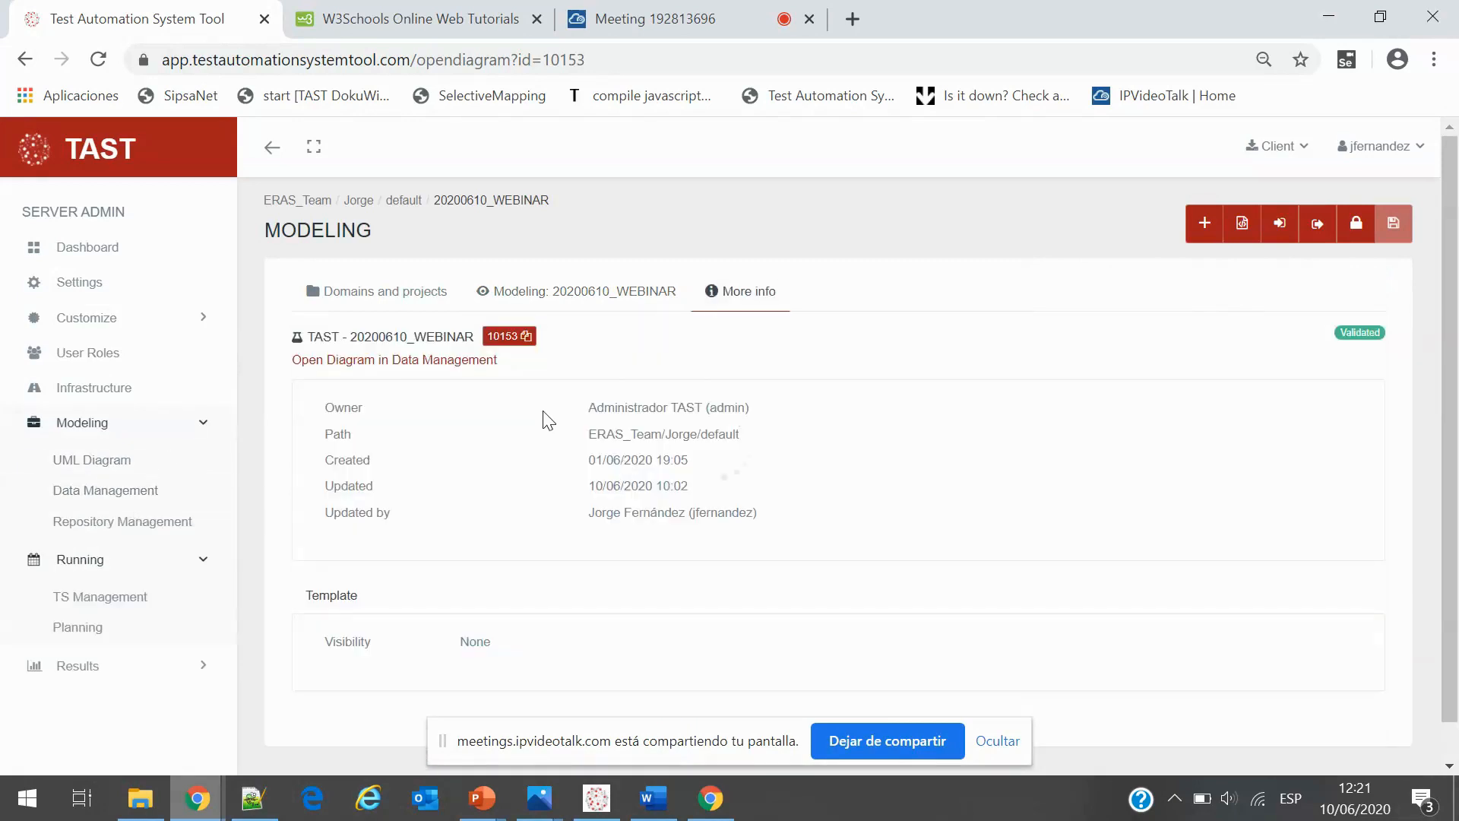
click(441, 363)
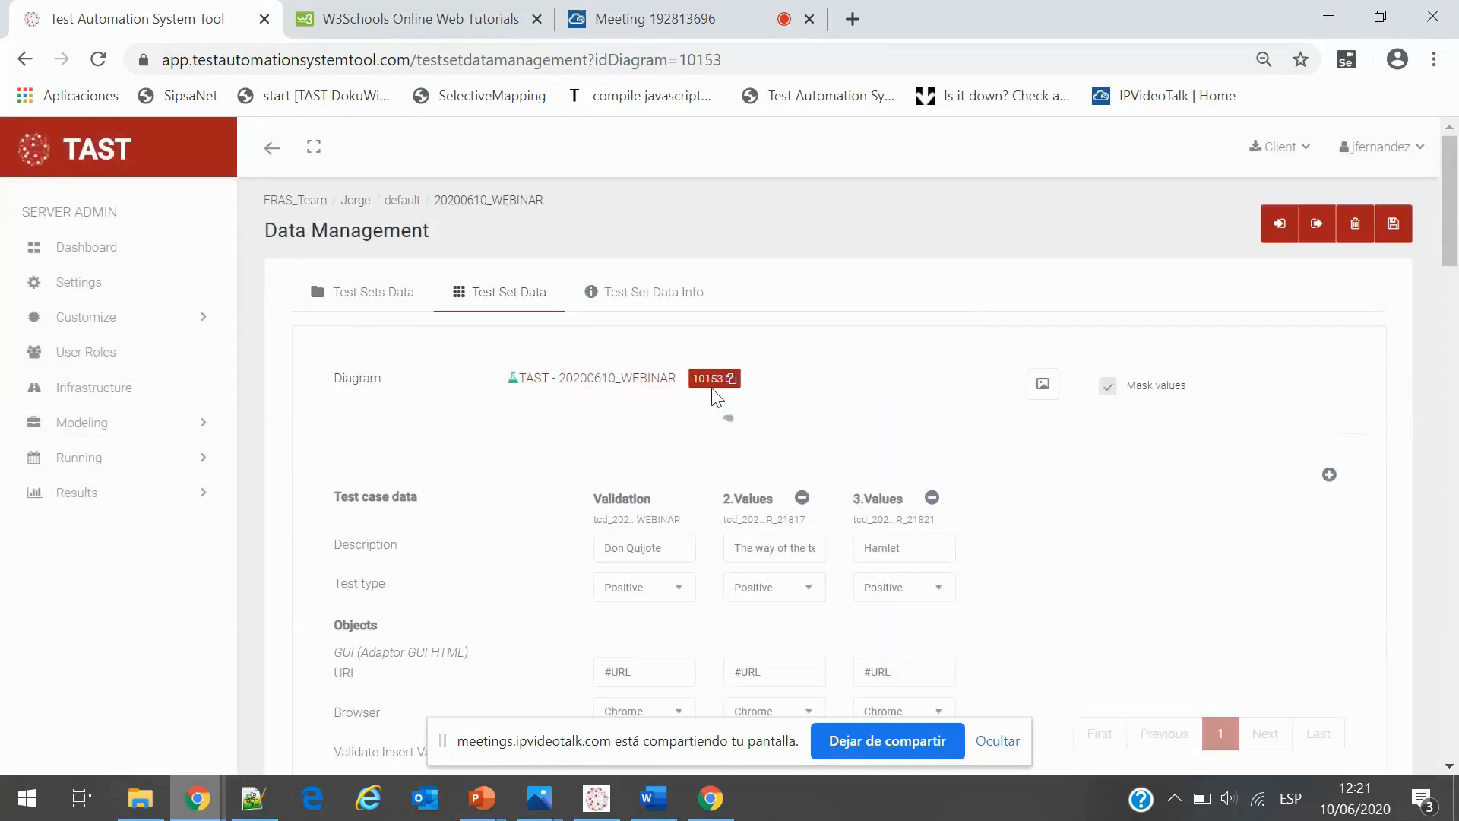
Review the Don Quijote, The way of the tester and Hamlet test data, from the object settings to the message parameters
scroll(1146, 411, down, 3)
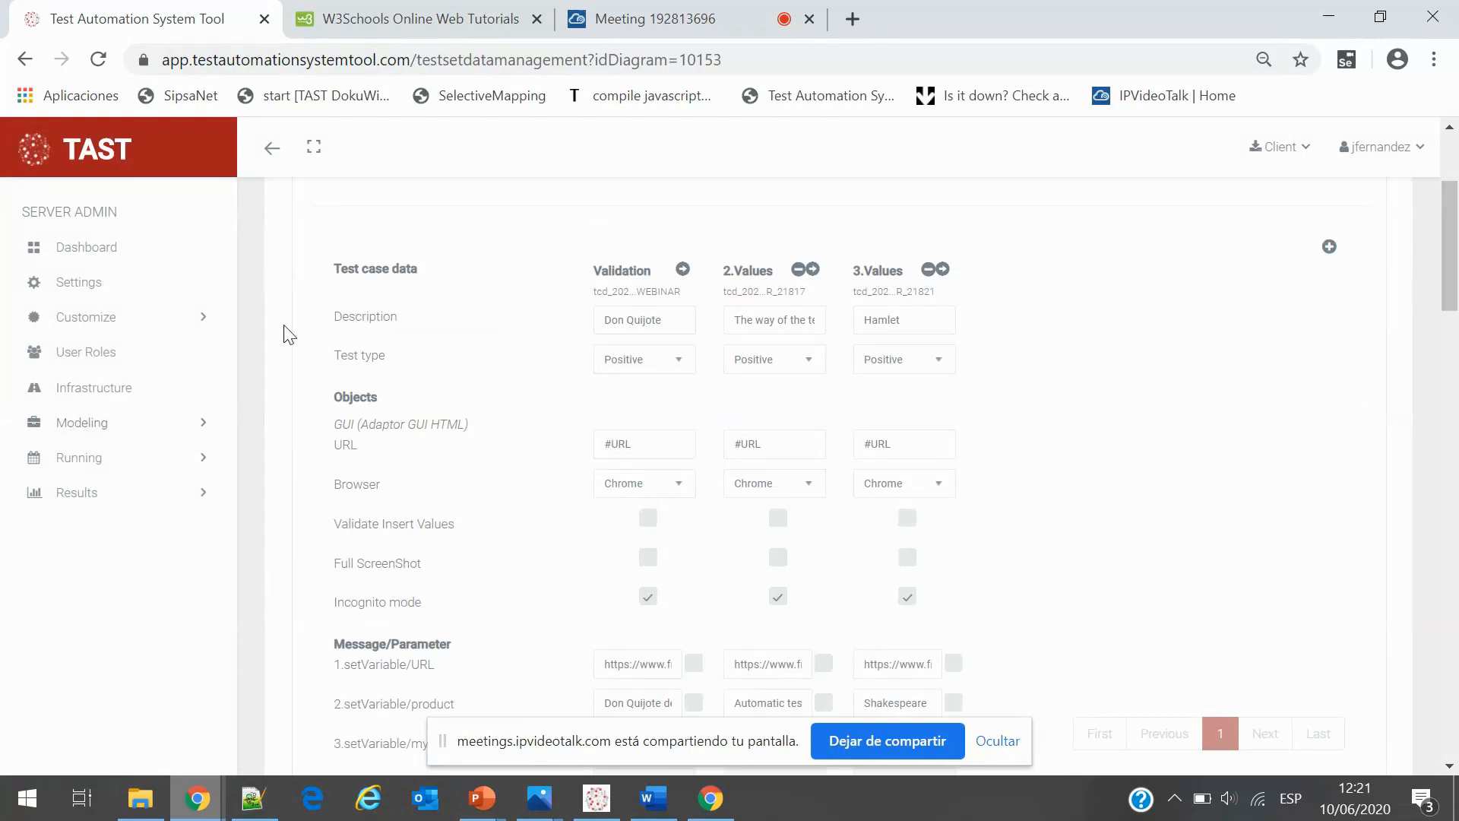
scroll(594, 396, down, 1)
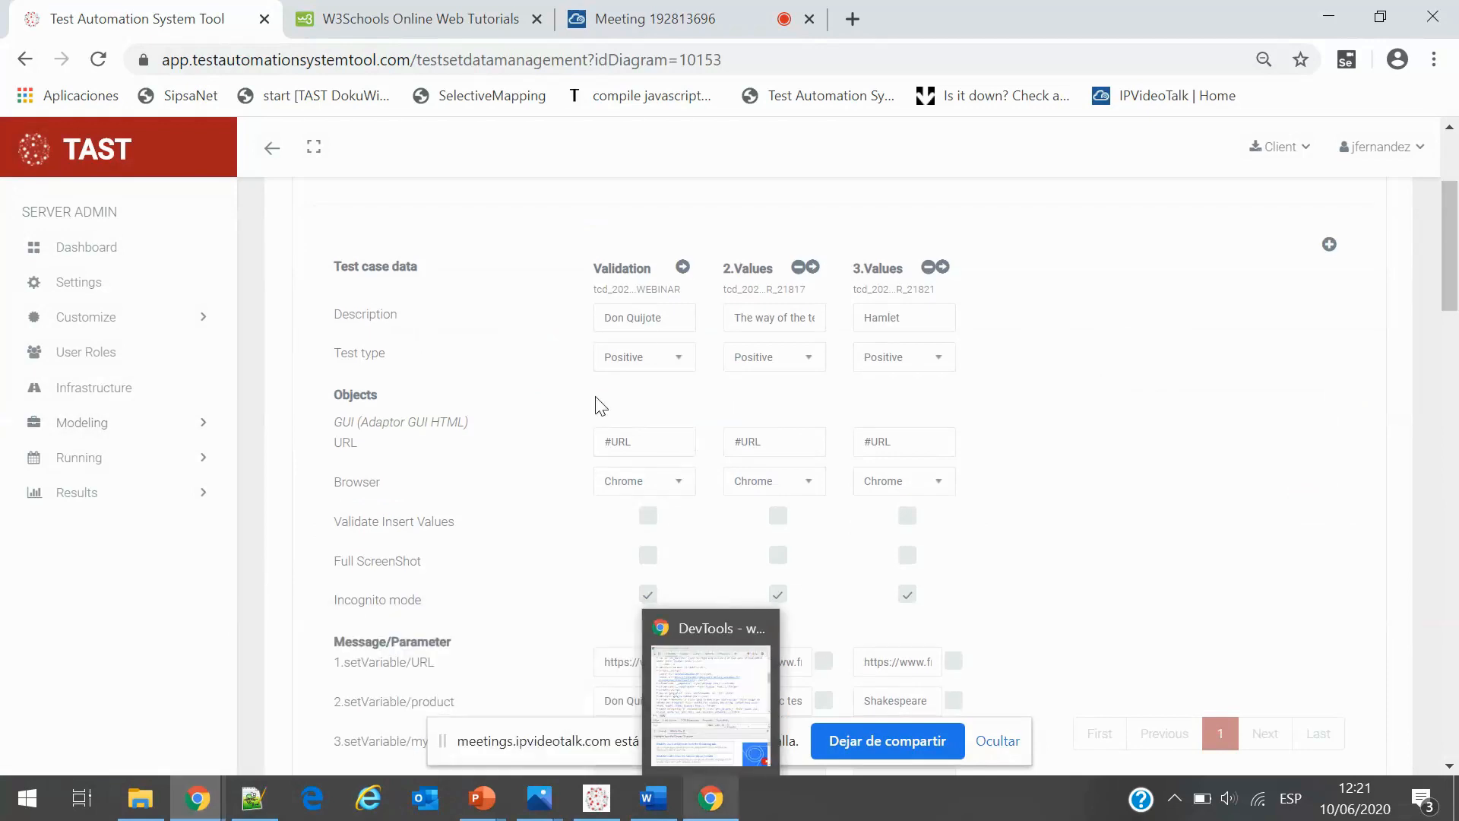
scroll(600, 407, down, 6)
scroll(1161, 445, up, 2)
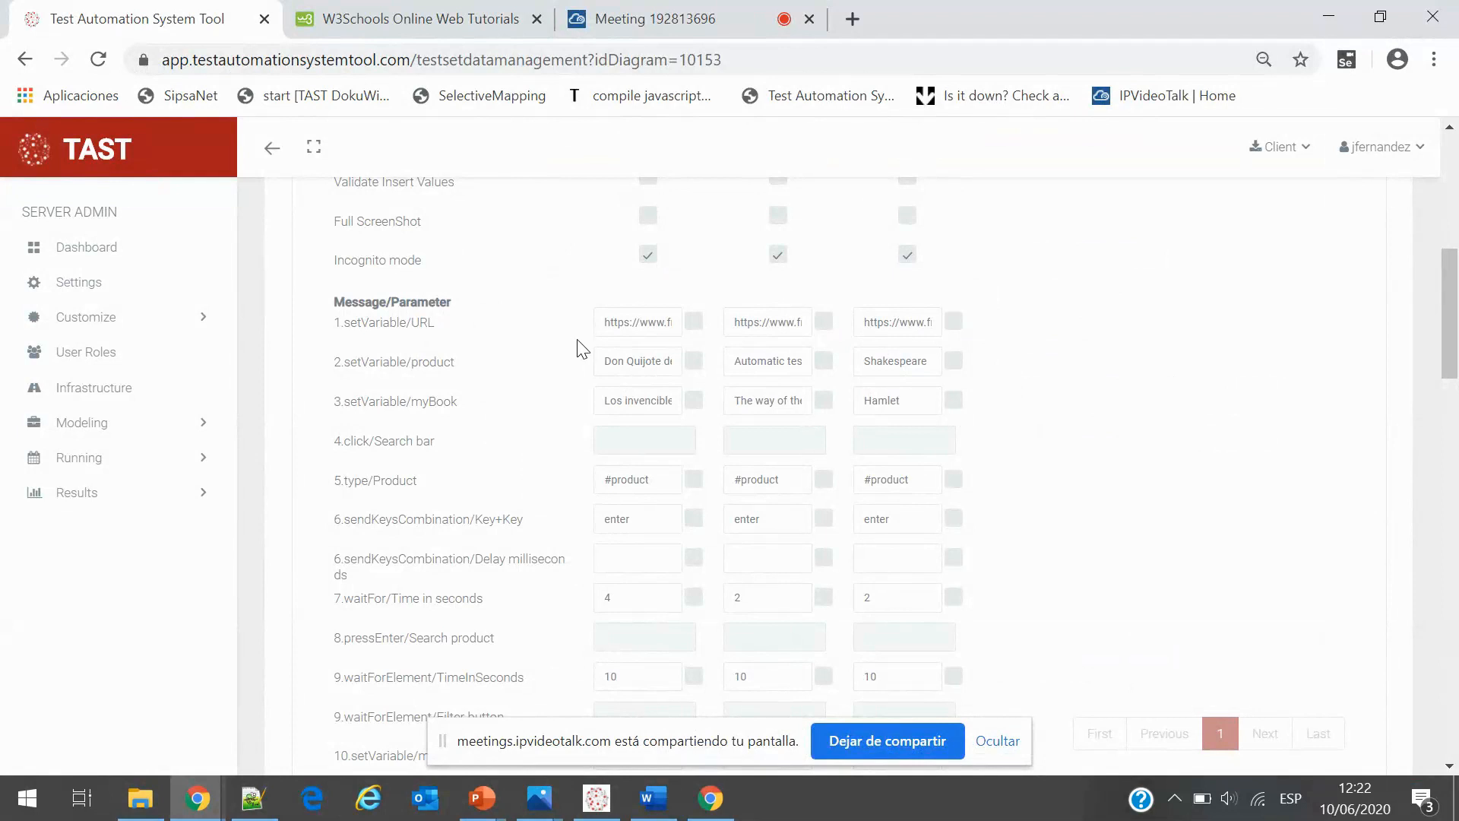
scroll(599, 335, up, 6)
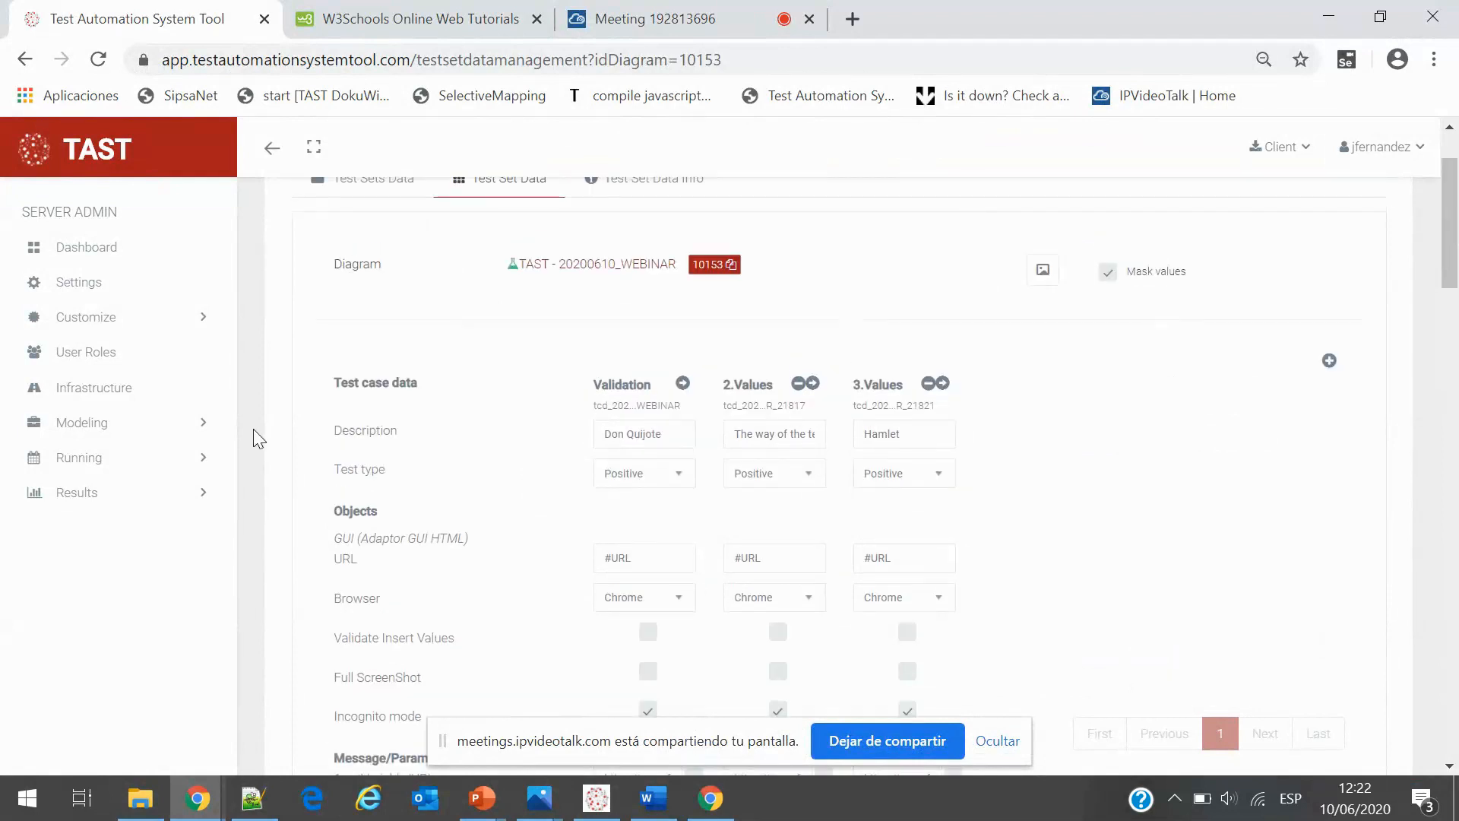
Go to TS Management and open the webinar test set in the default folder
click(195, 459)
click(157, 503)
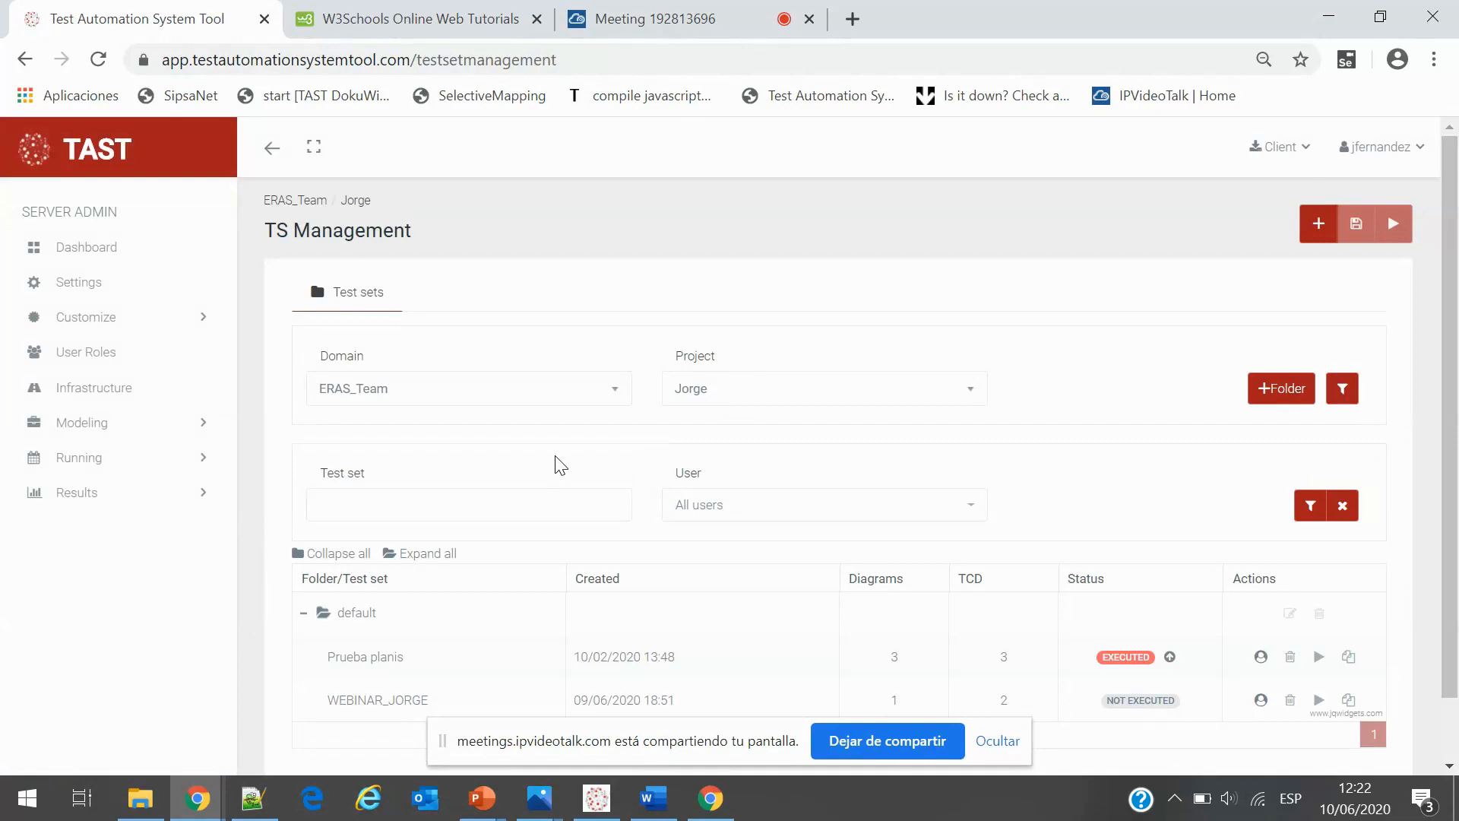
click(173, 465)
click(155, 501)
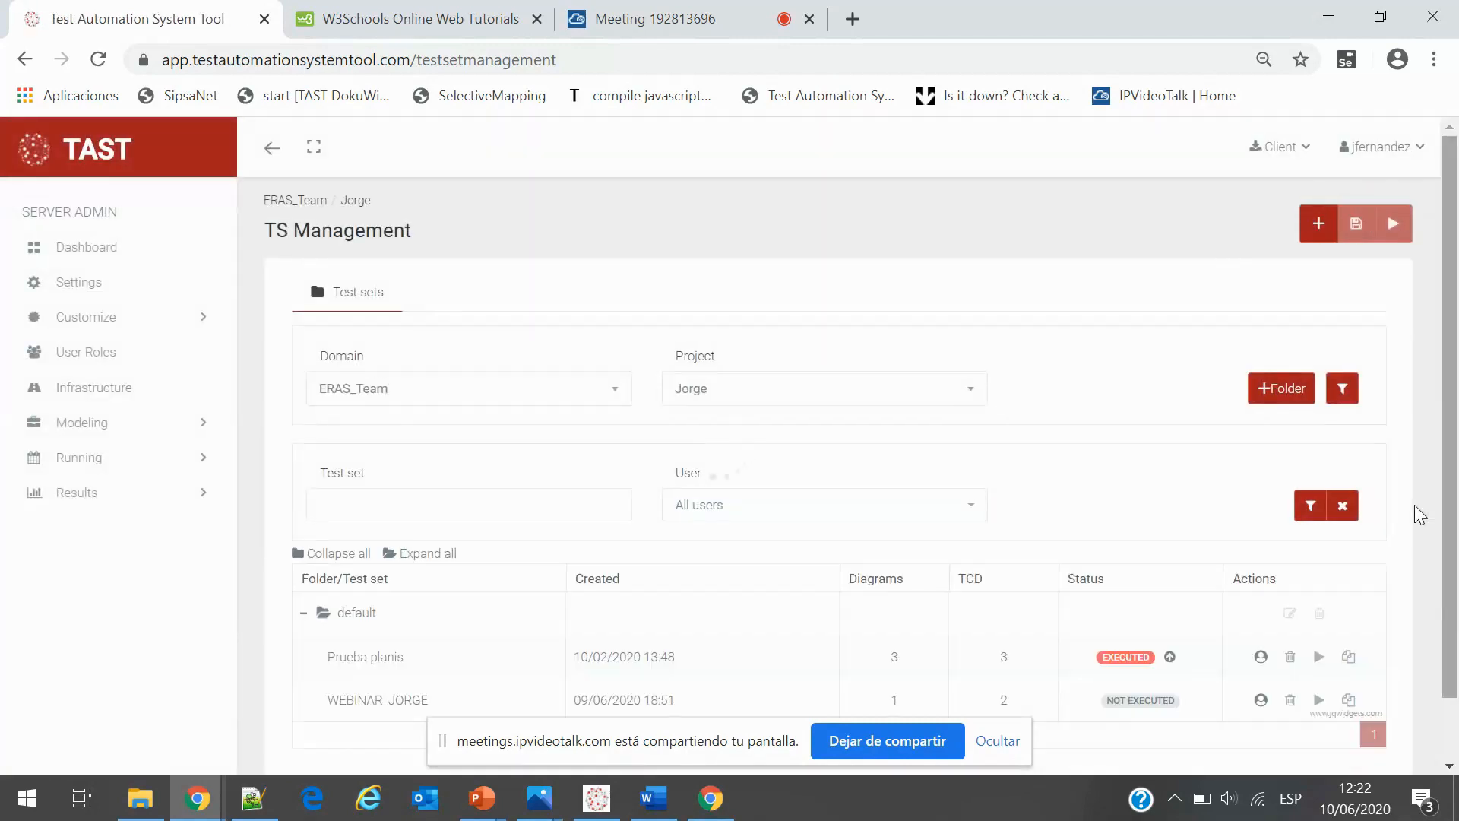
scroll(929, 469, down, 1)
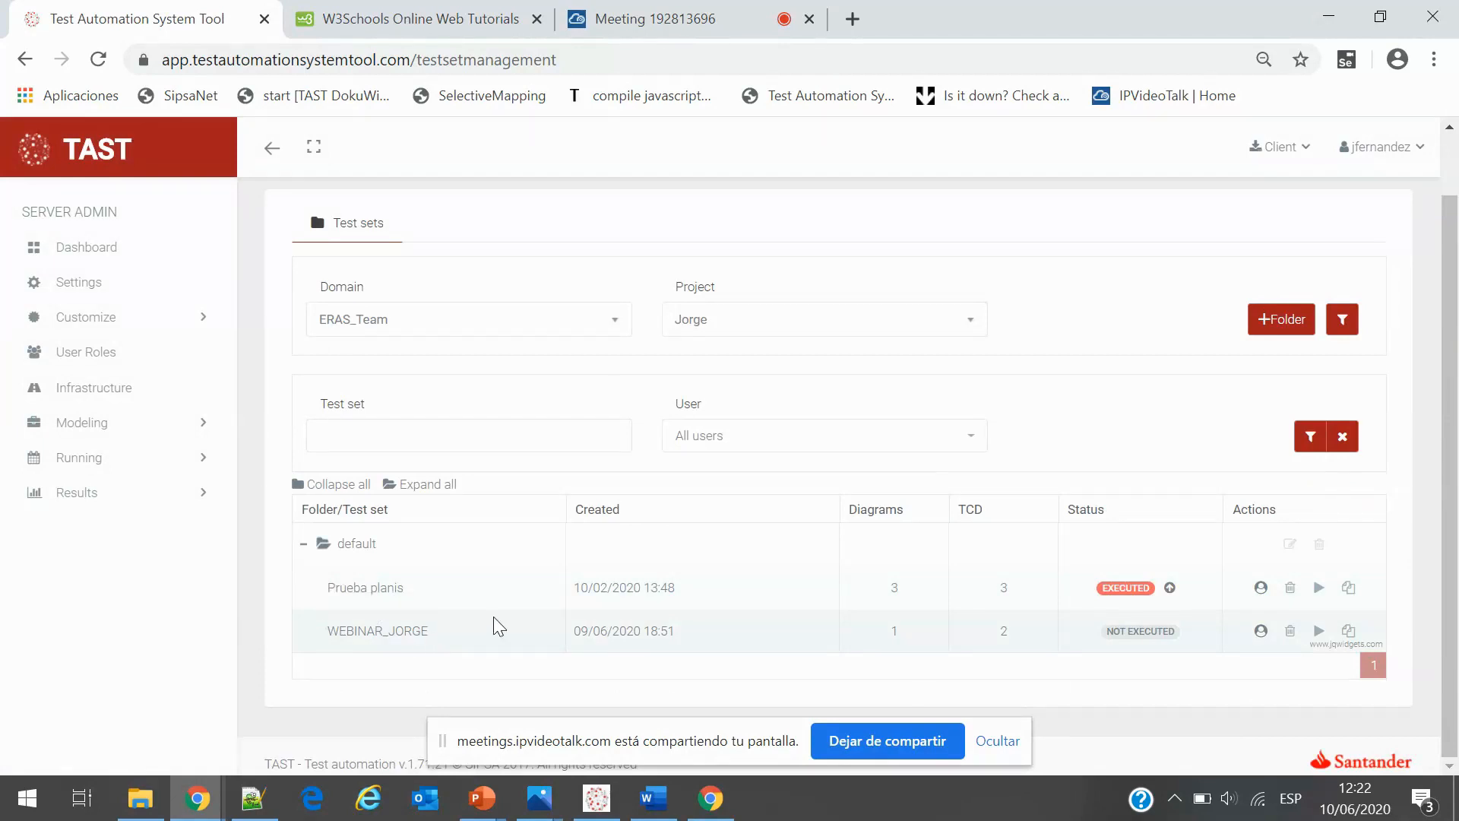
double_click(527, 632)
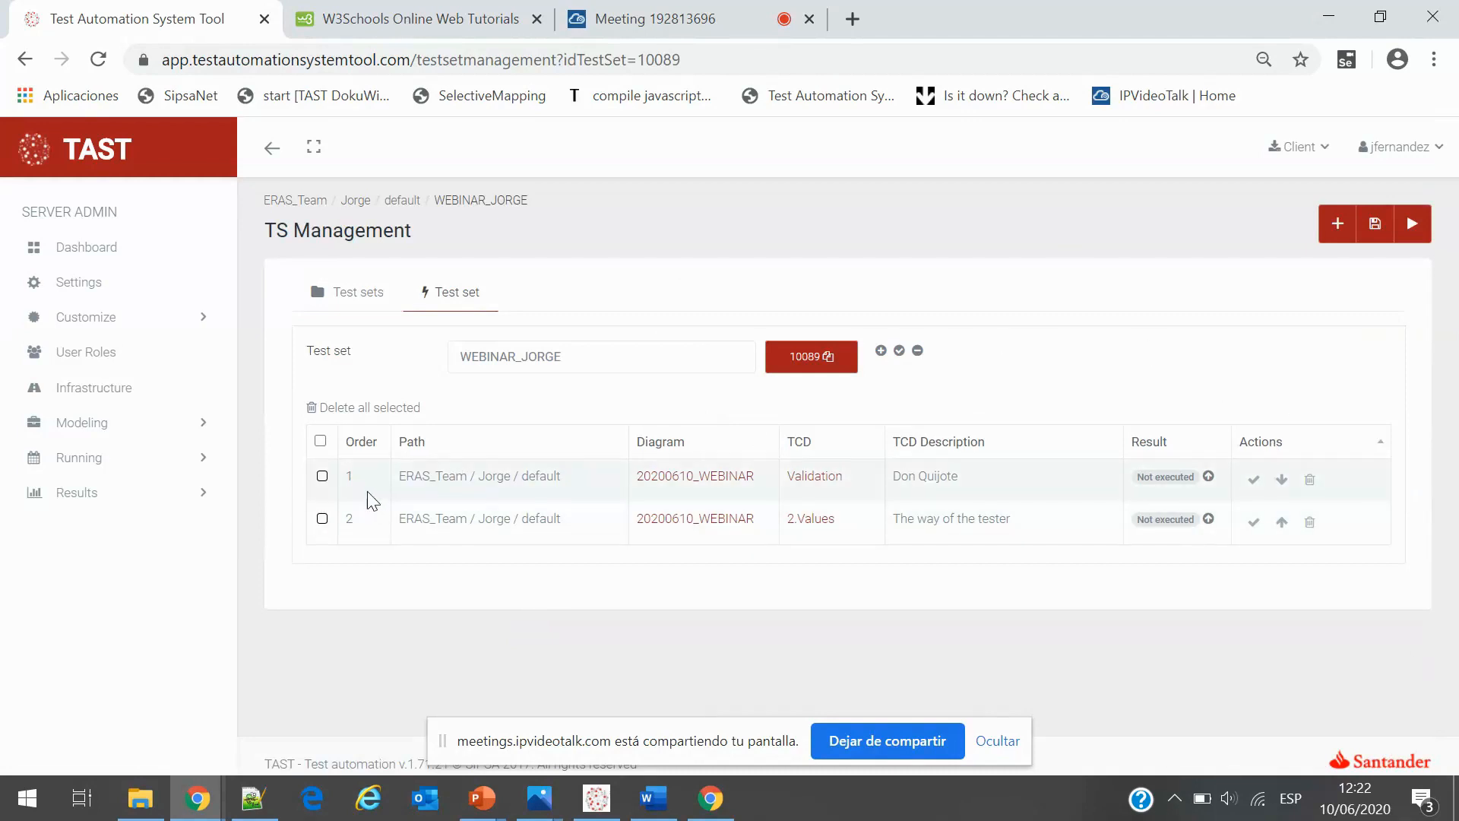
Add the 3.Values Hamlet test case of the 20200610_WEBINAR diagram from the default folder to the test set, and save it
click(881, 351)
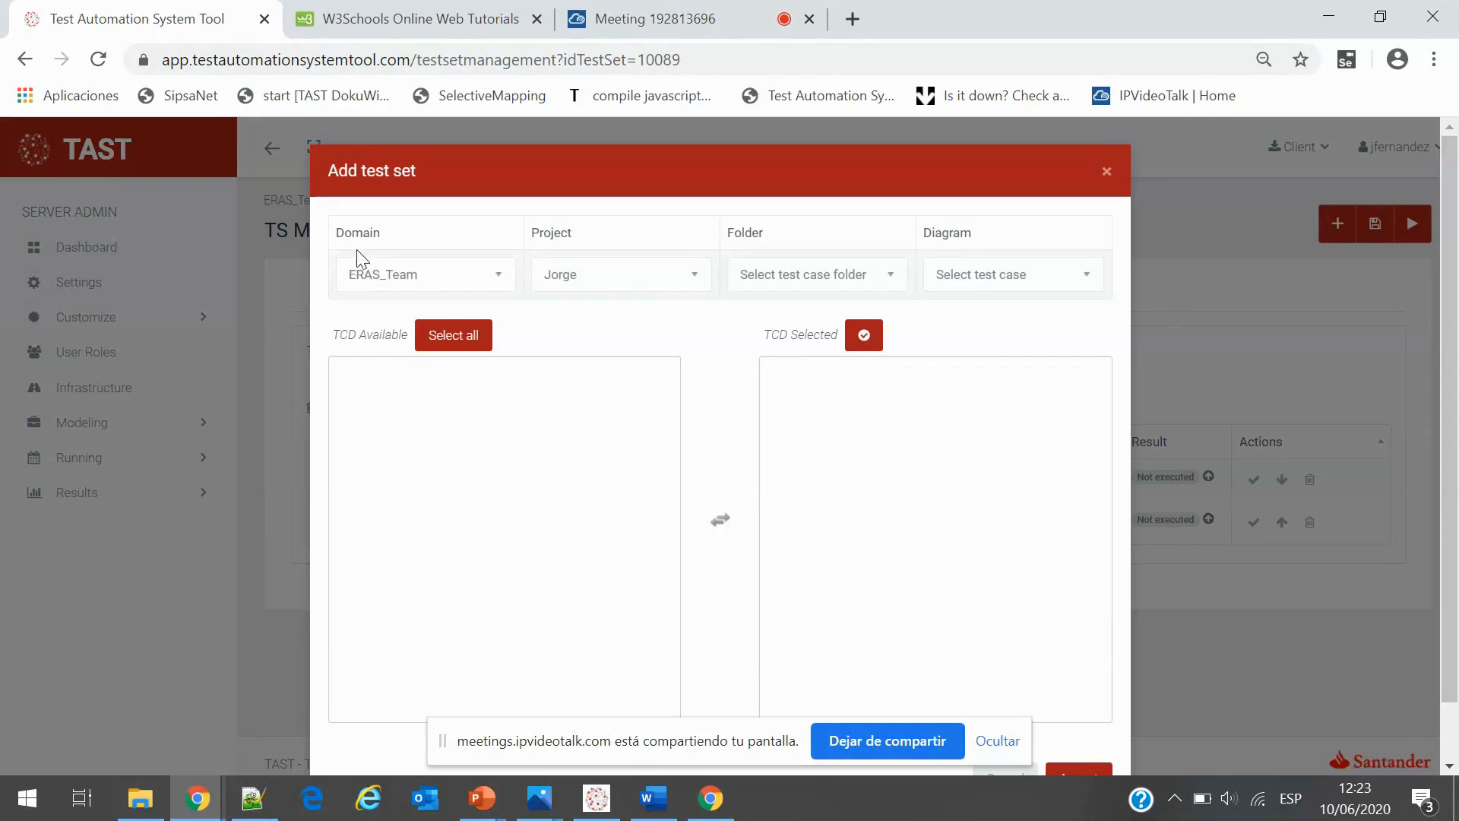
click(886, 274)
click(848, 317)
click(986, 275)
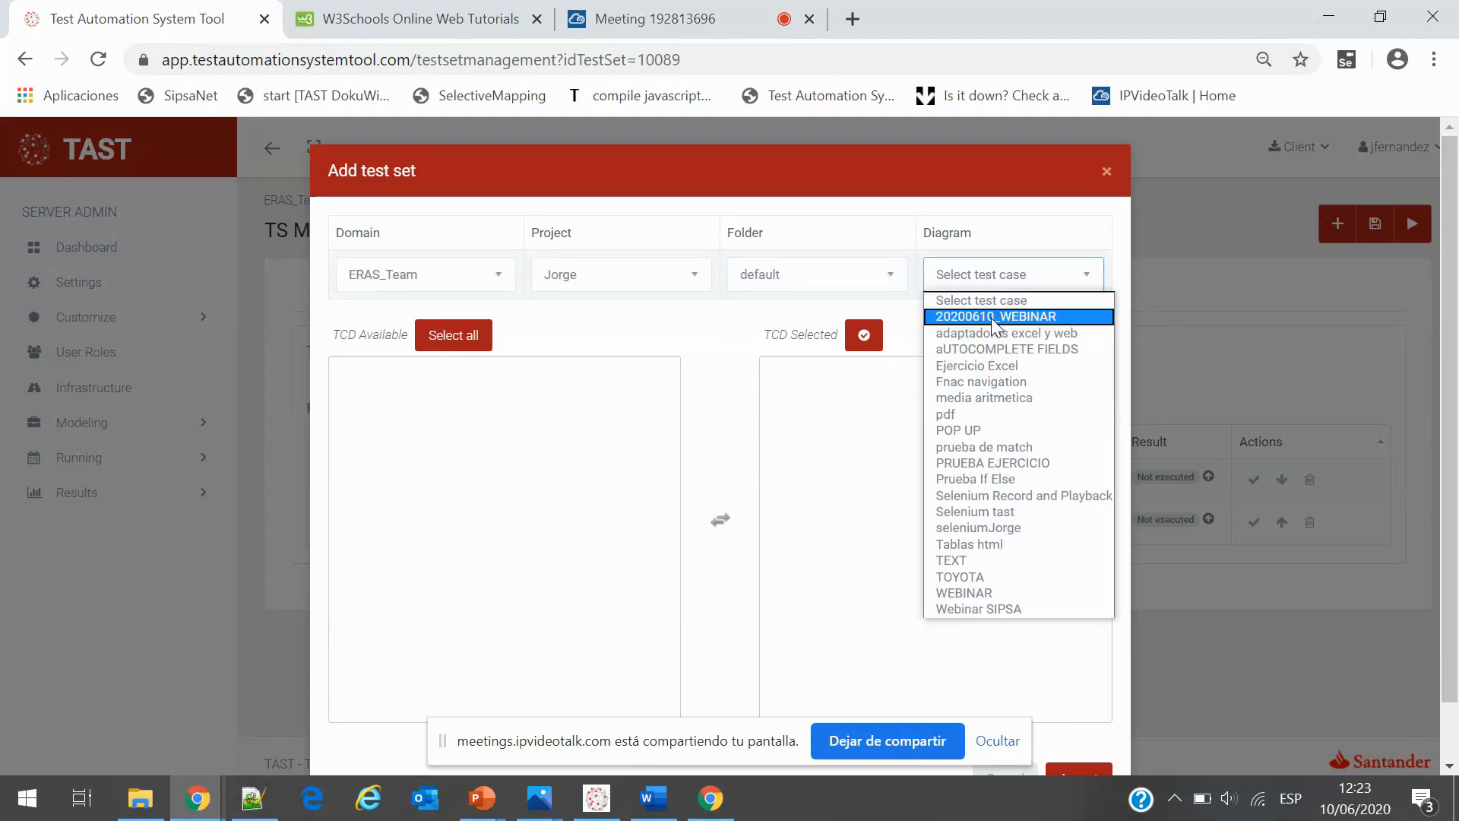
click(993, 319)
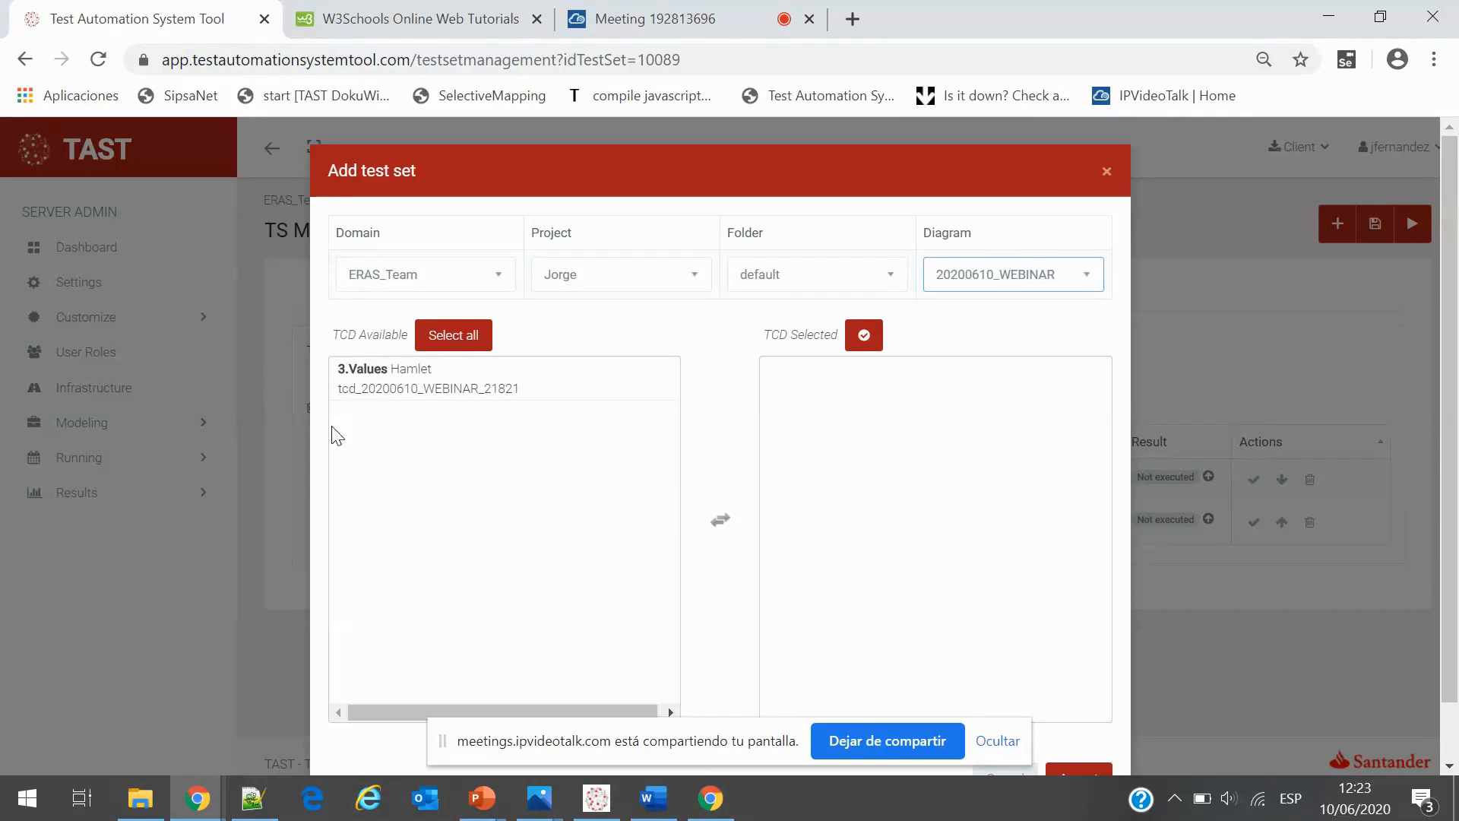
click(455, 395)
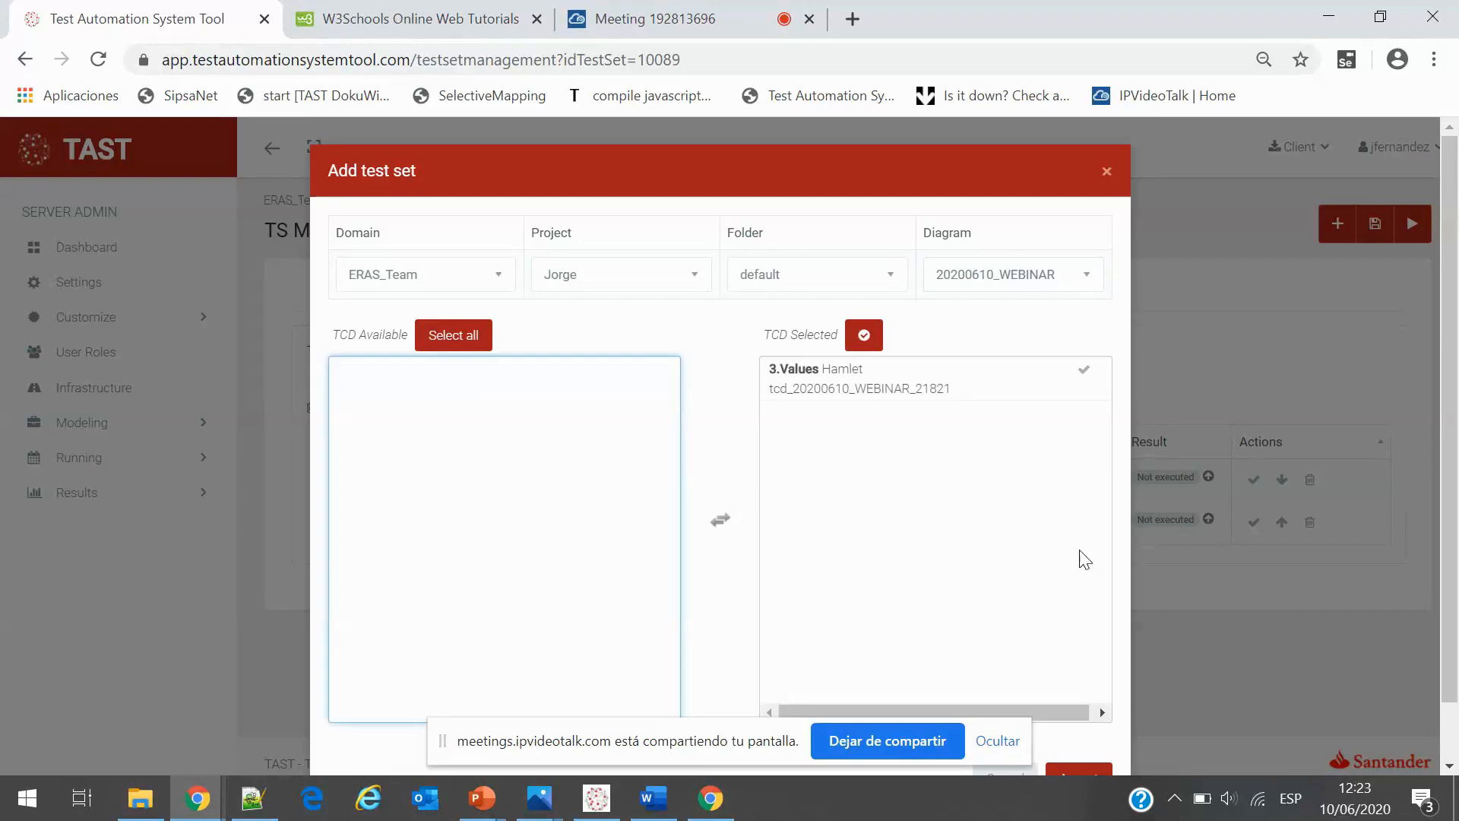
scroll(1034, 577, down, 2)
click(1063, 701)
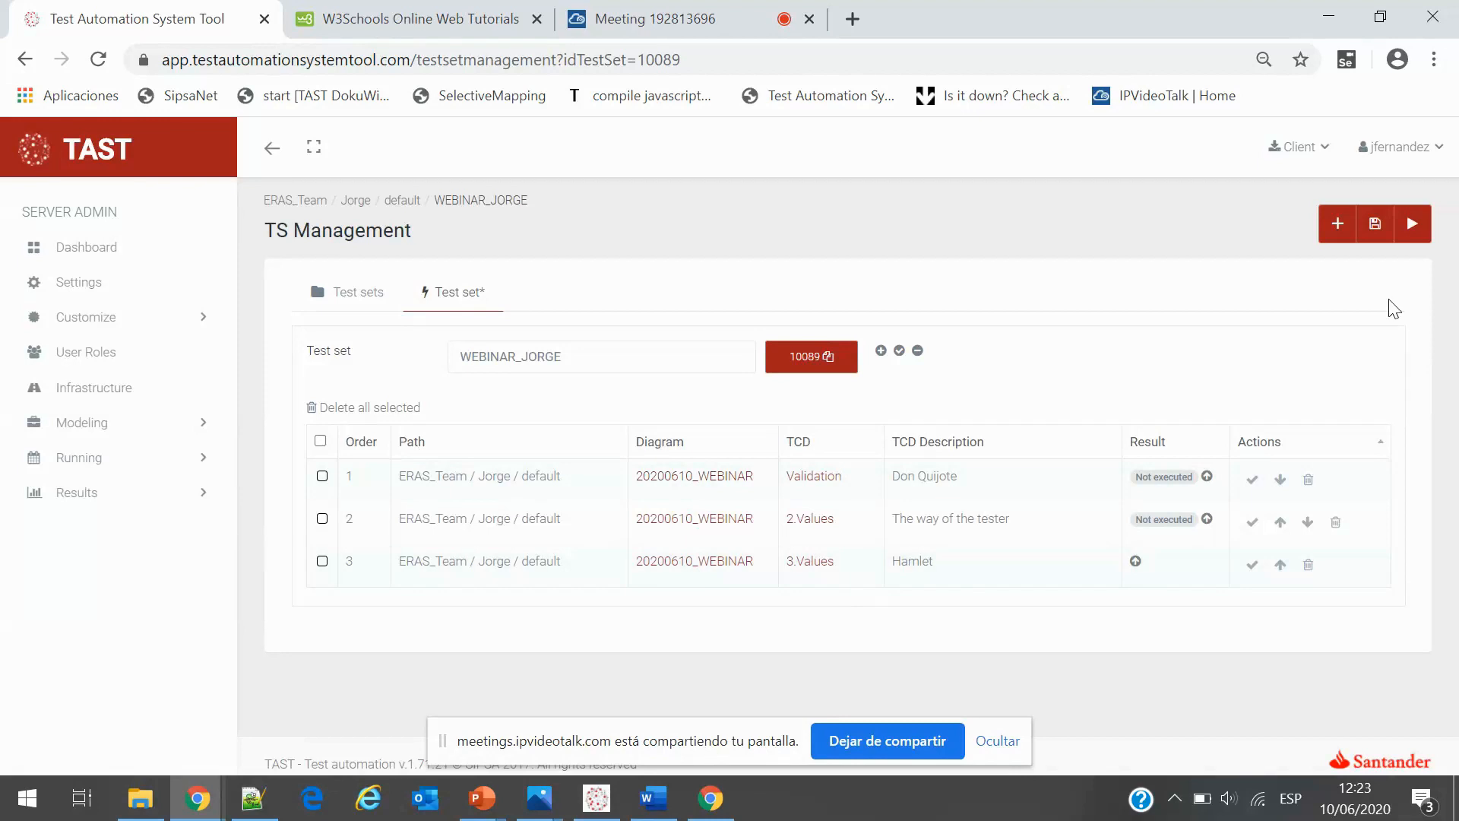
click(1382, 227)
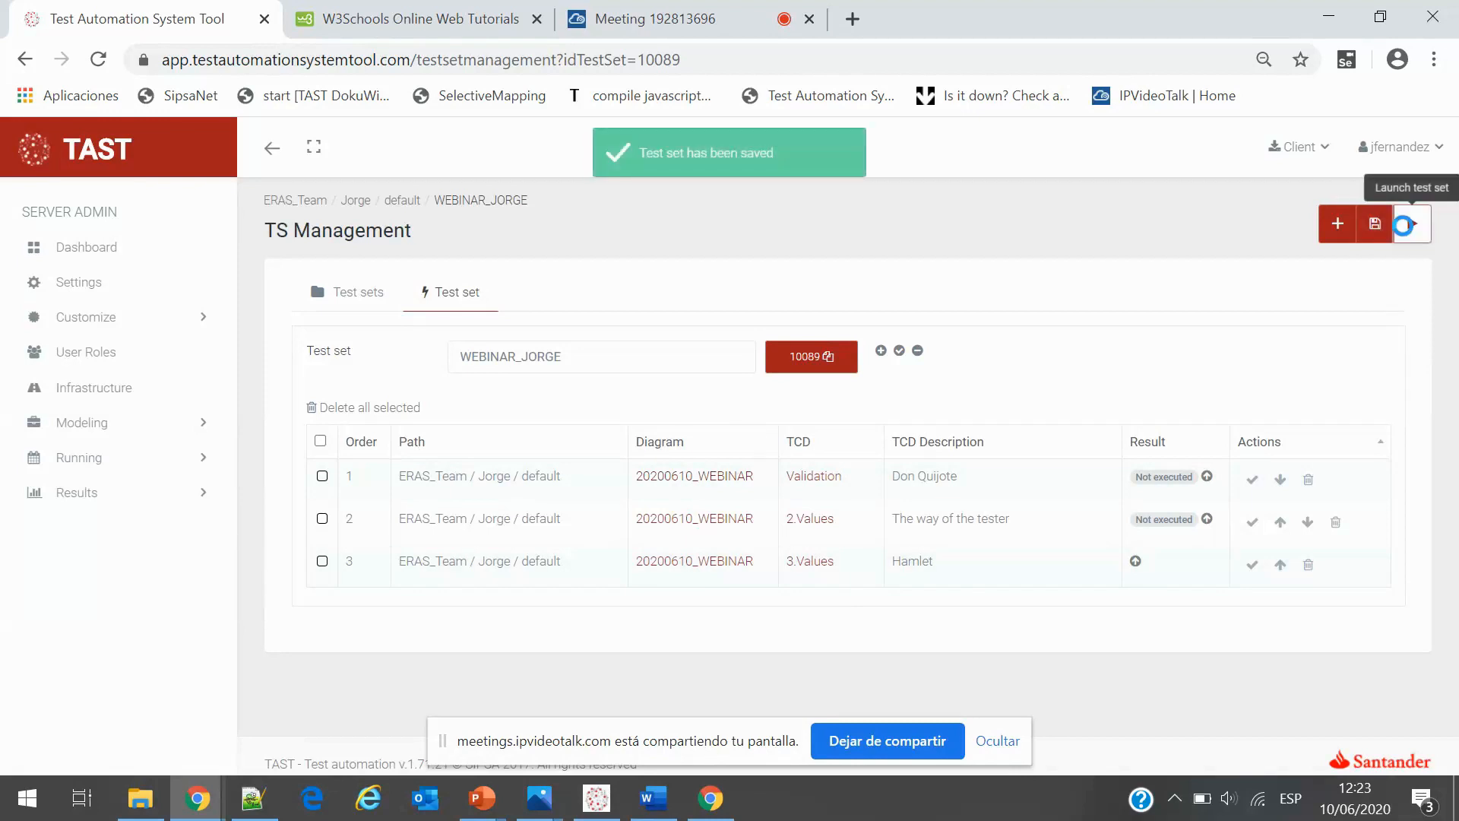
Switch to the PC Execution Client, refresh its test set list and expand the webinar test set
click(601, 797)
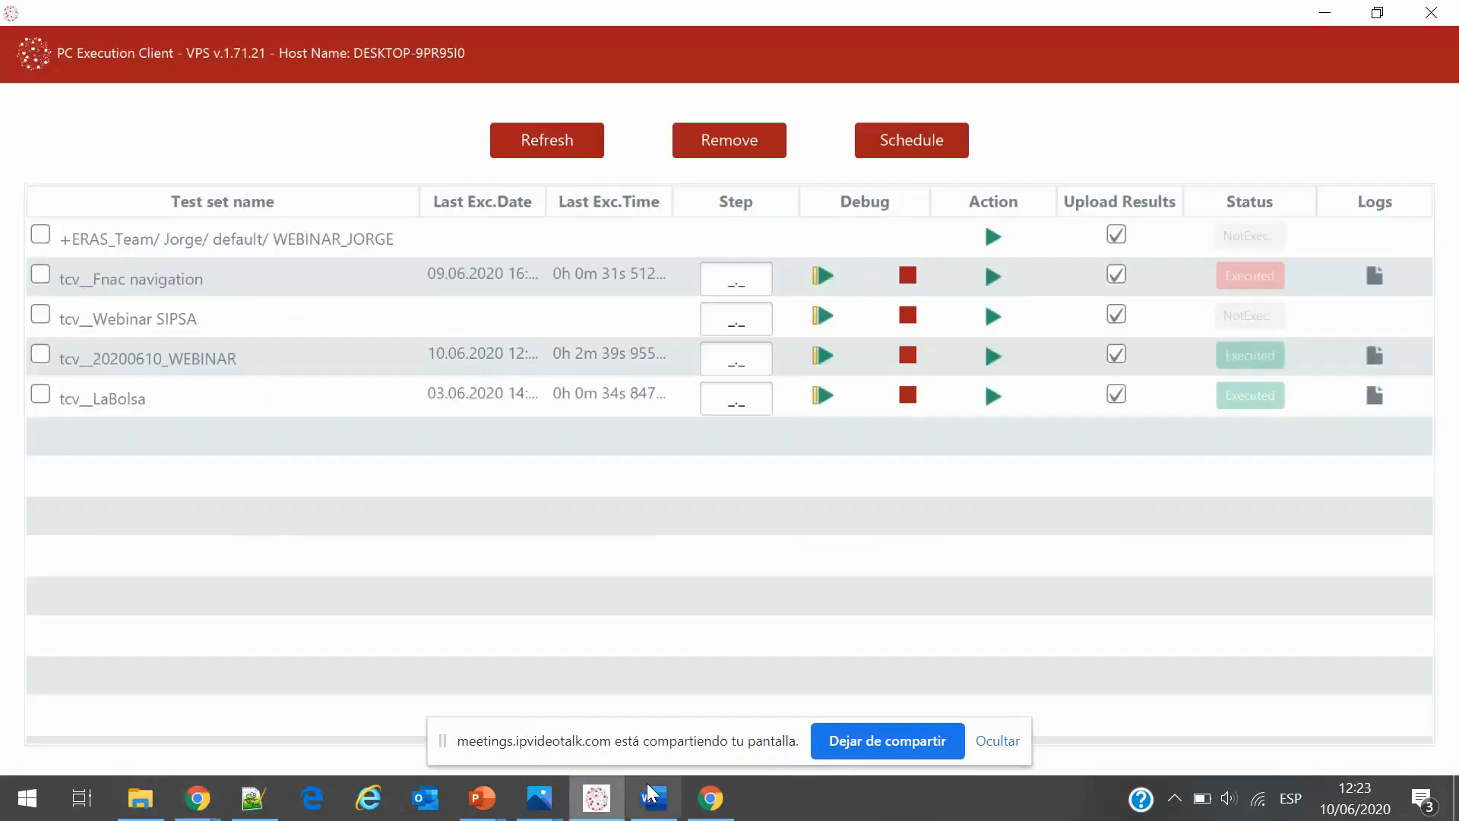
click(541, 138)
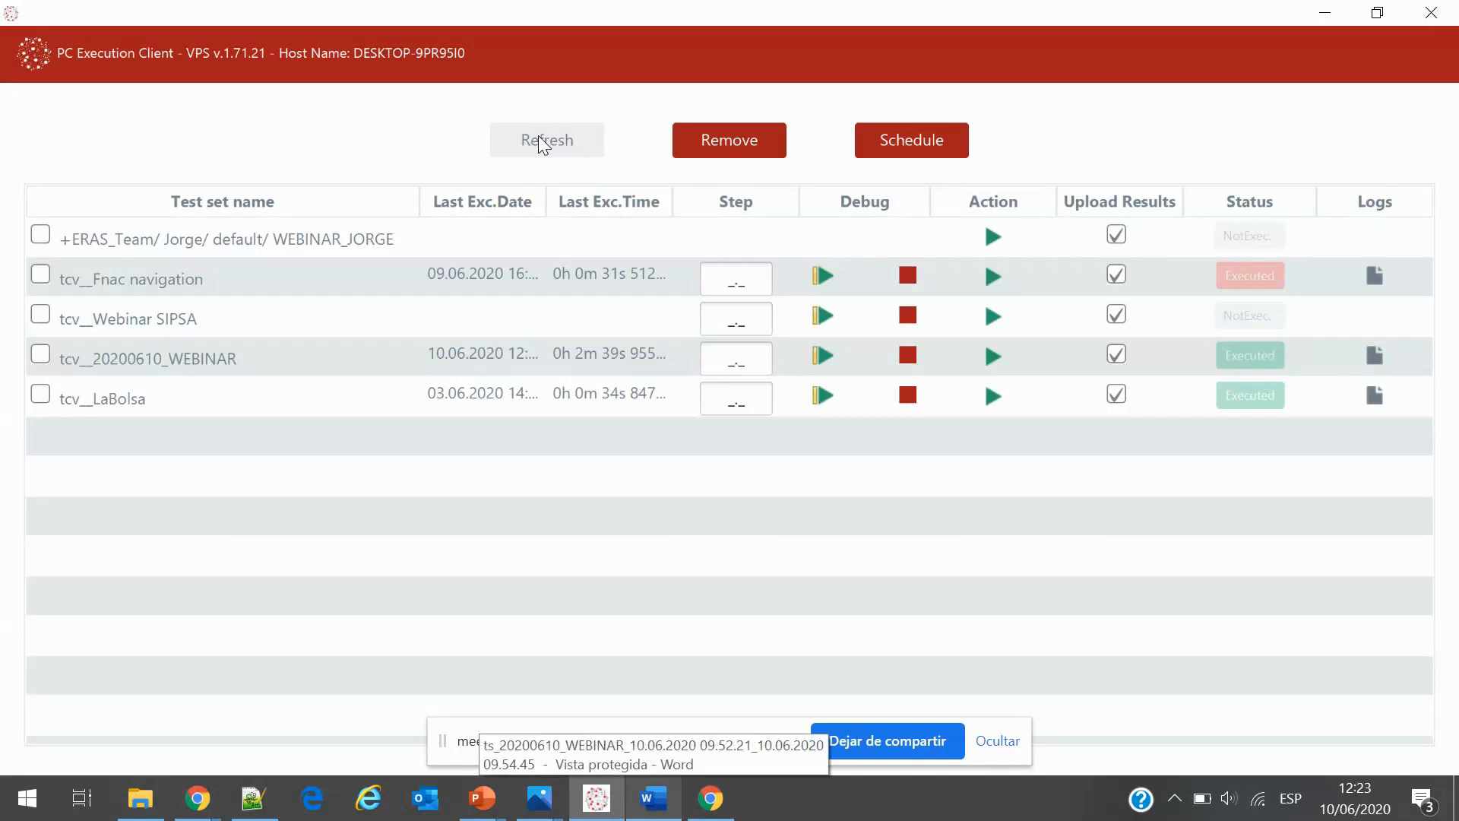
click(65, 240)
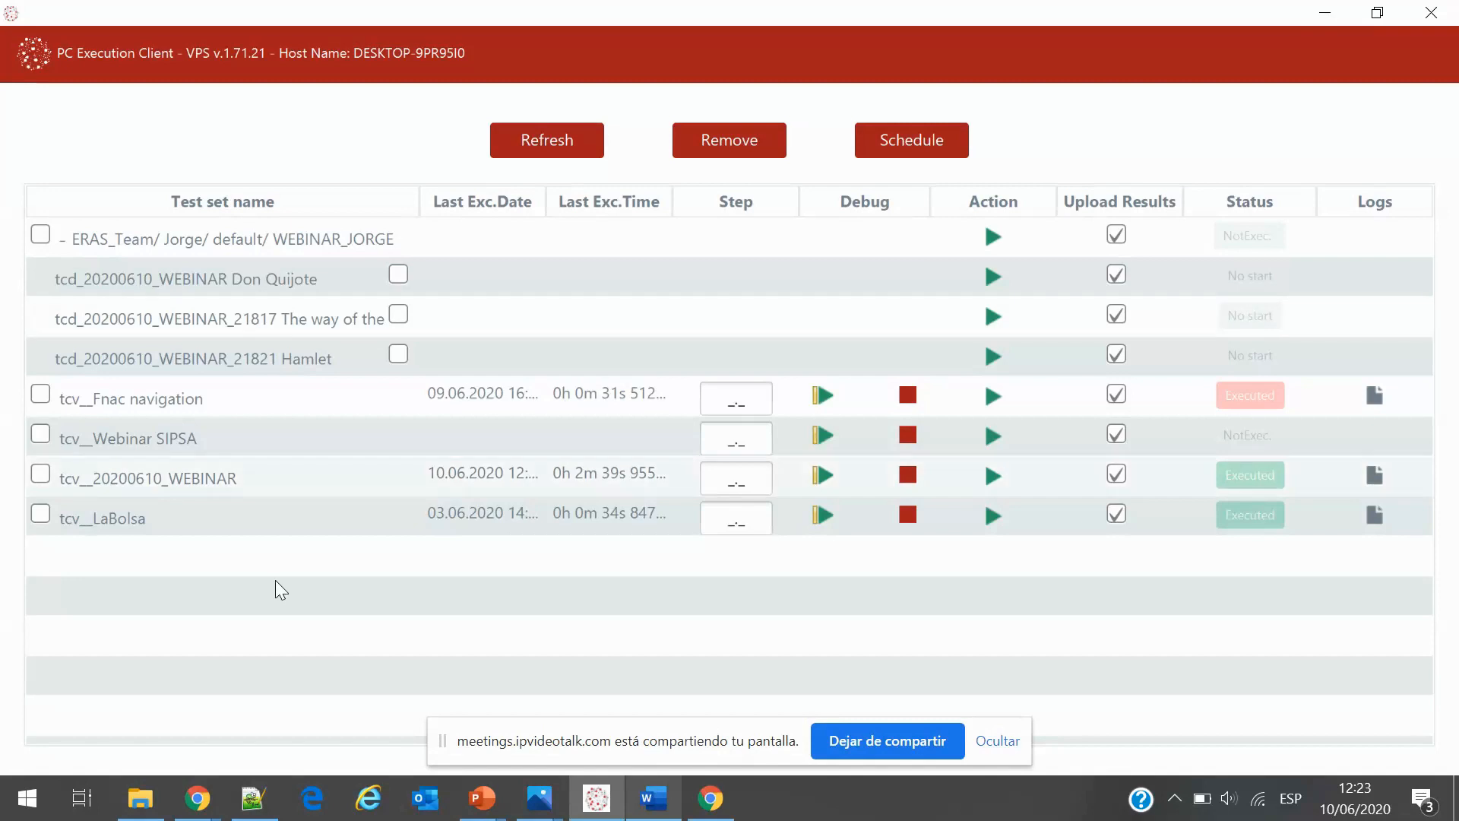
Return to the W3Schools page in Chrome, close the TAST DOM Inspector and look over the page
mouse_move(198, 798)
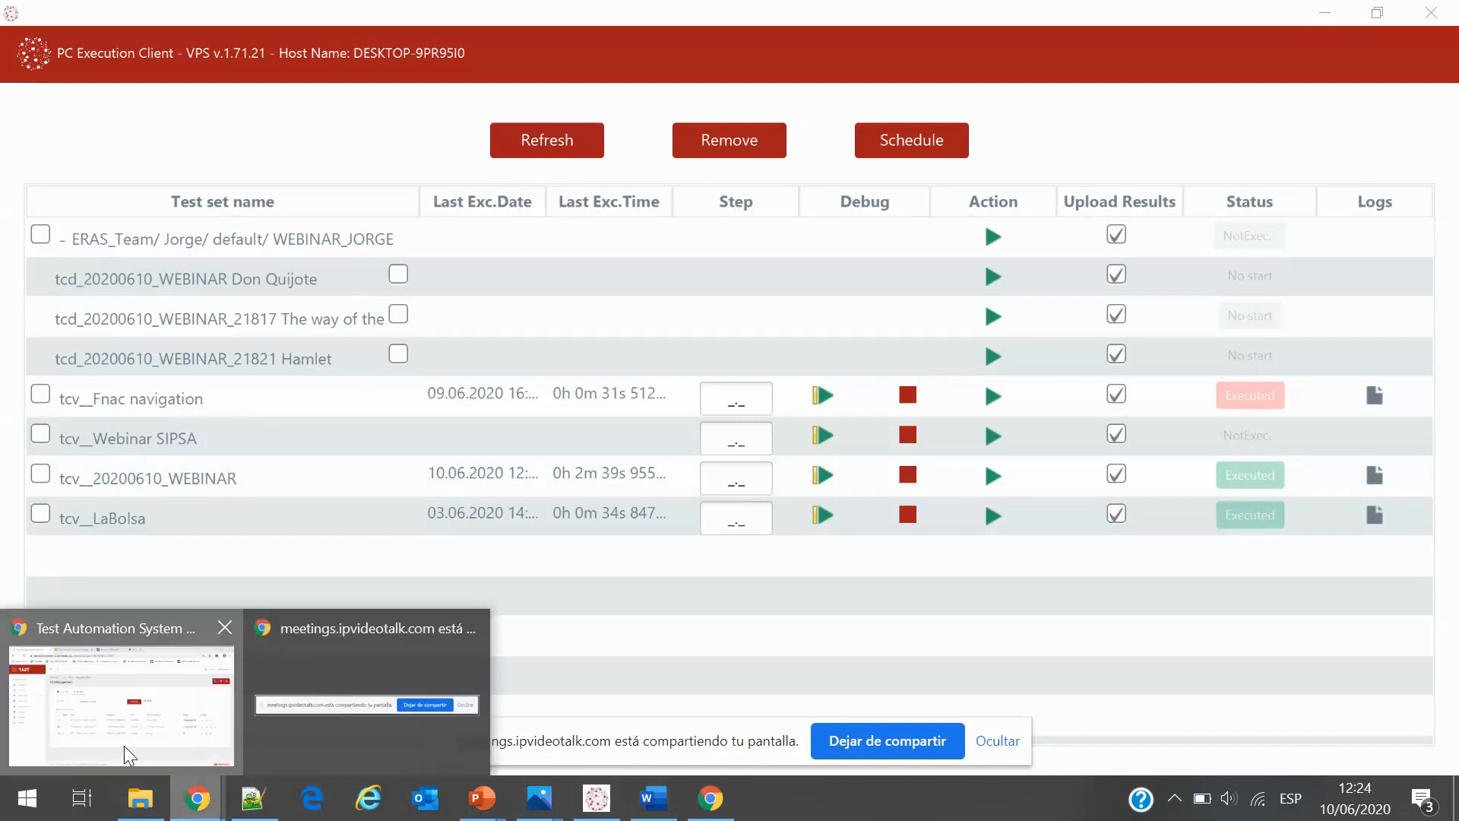
click(125, 752)
click(477, 31)
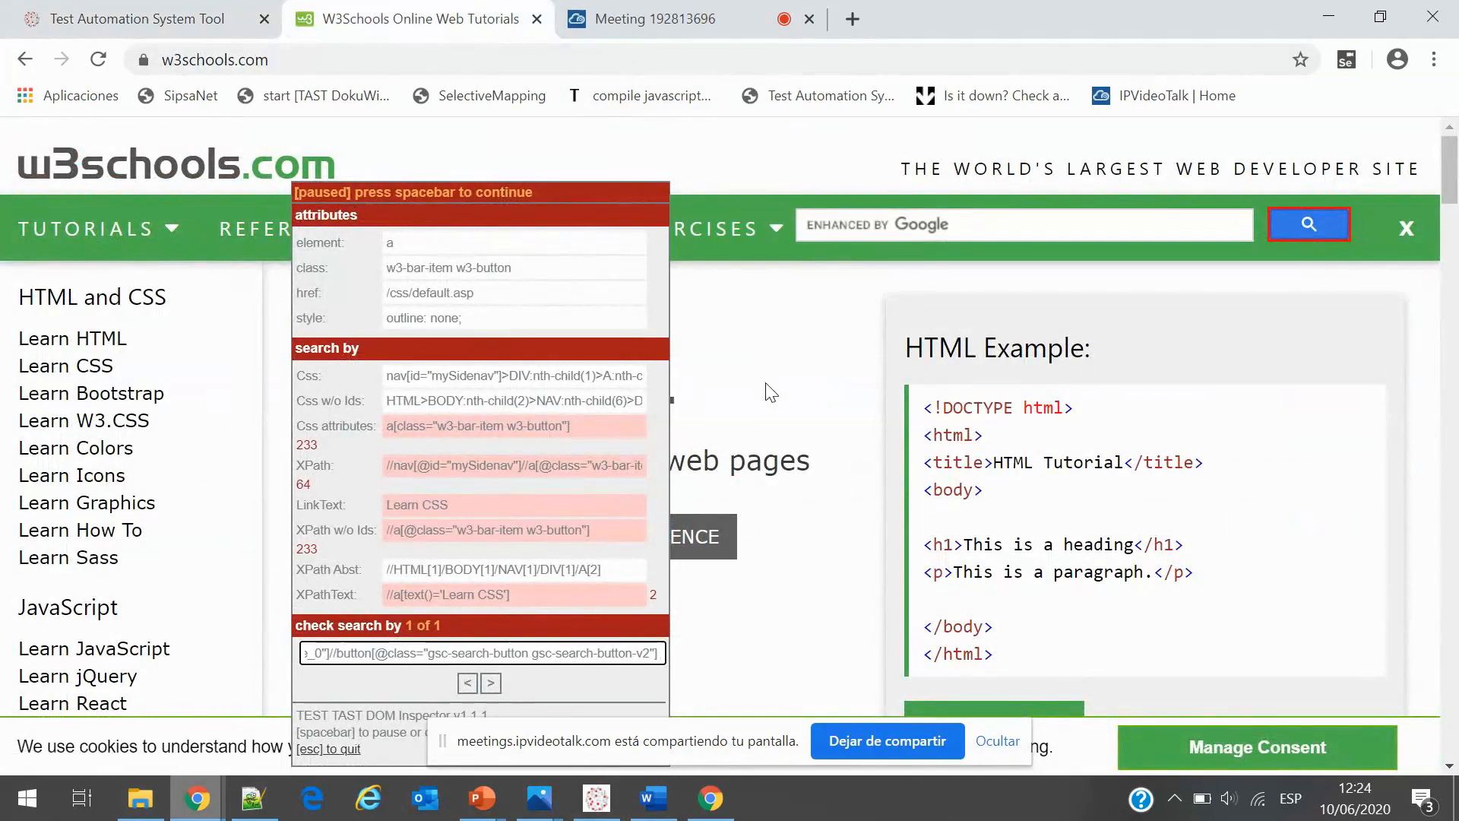
key(space)
key(Escape)
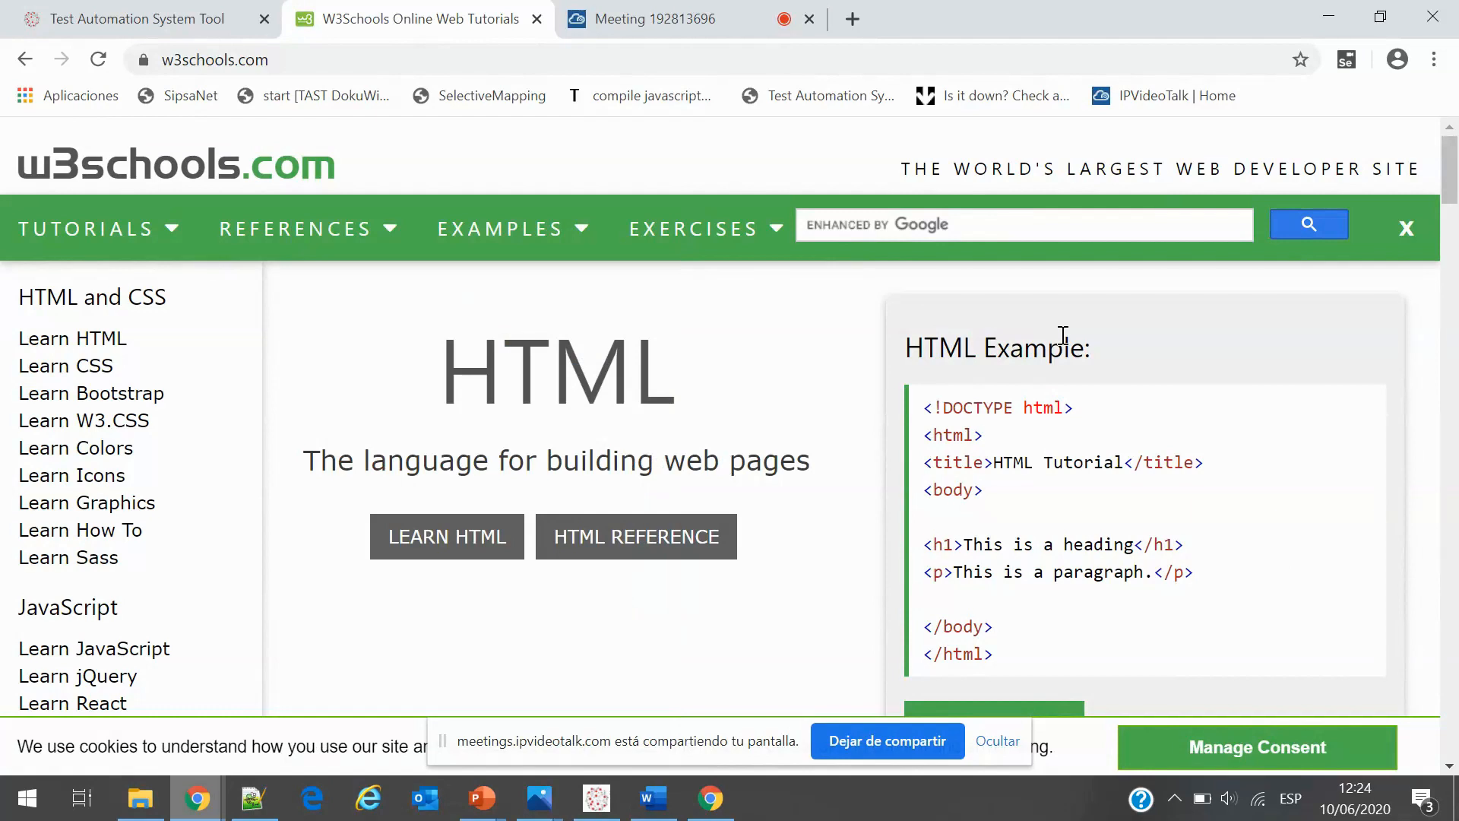
scroll(1456, 175, down, 3)
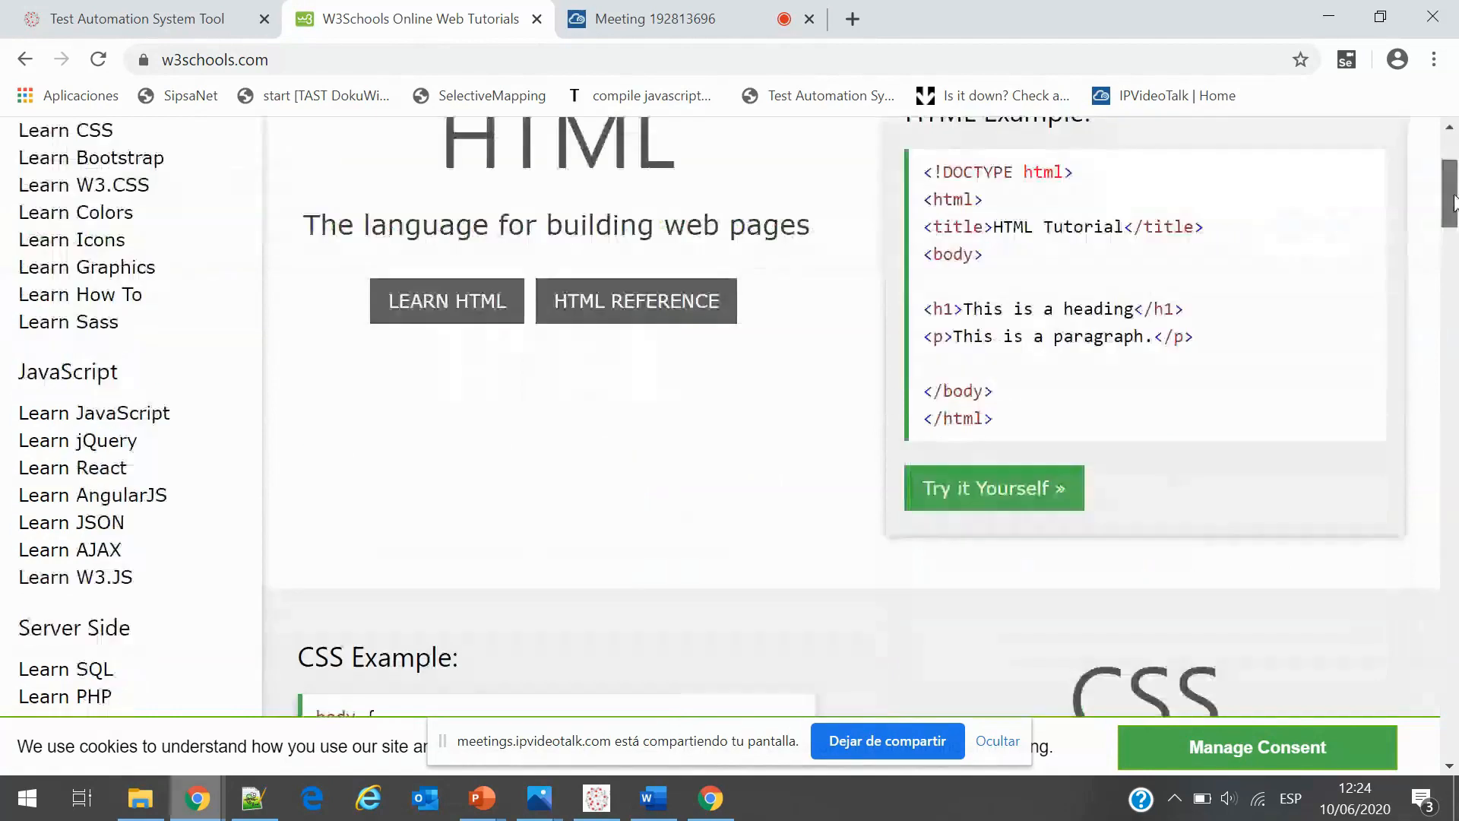
scroll(1457, 175, up, 3)
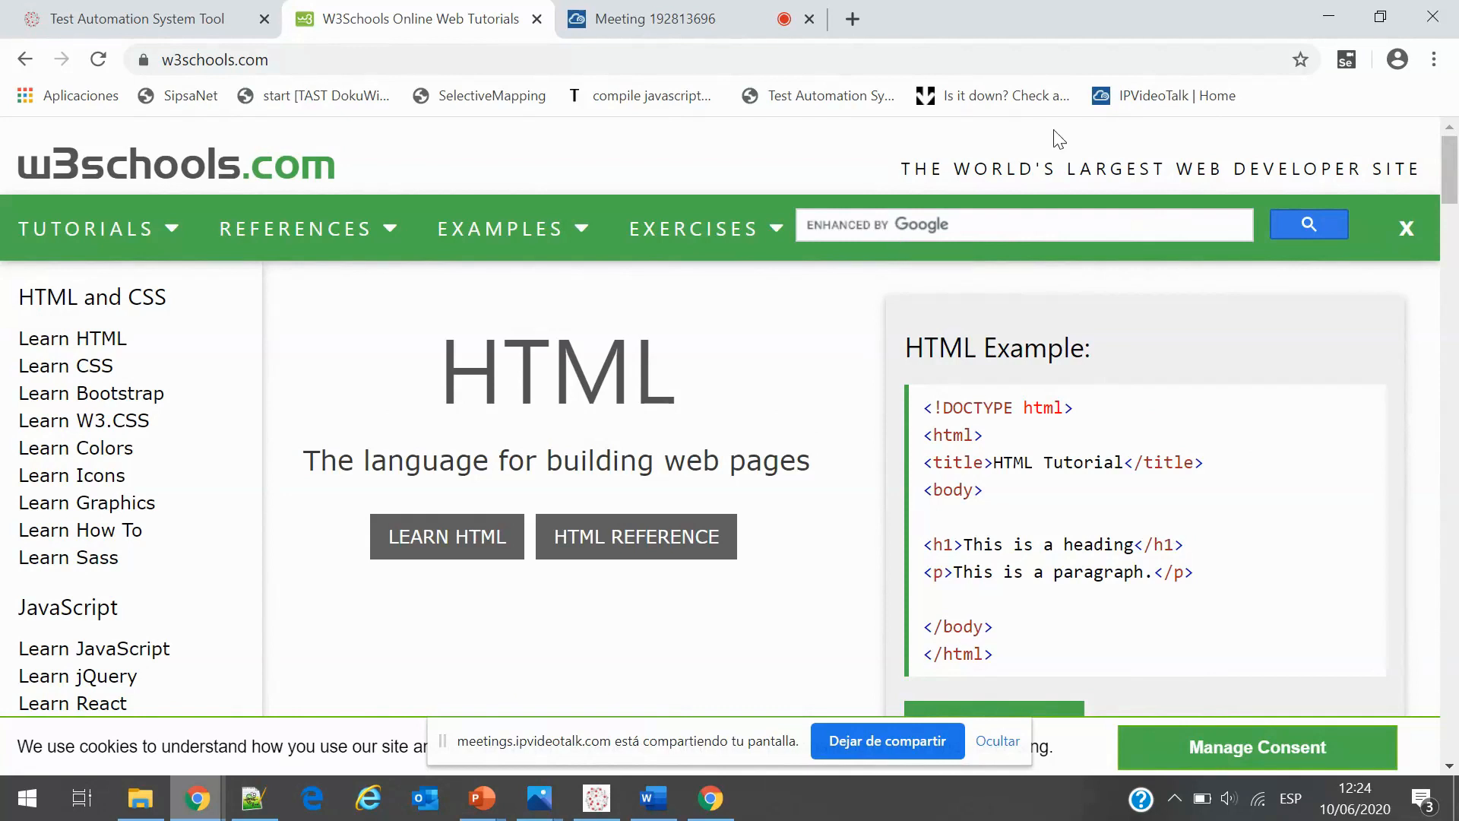
Launch Selenium IDE and create a new project named Webinar SIPSA for recording a new test
click(1346, 60)
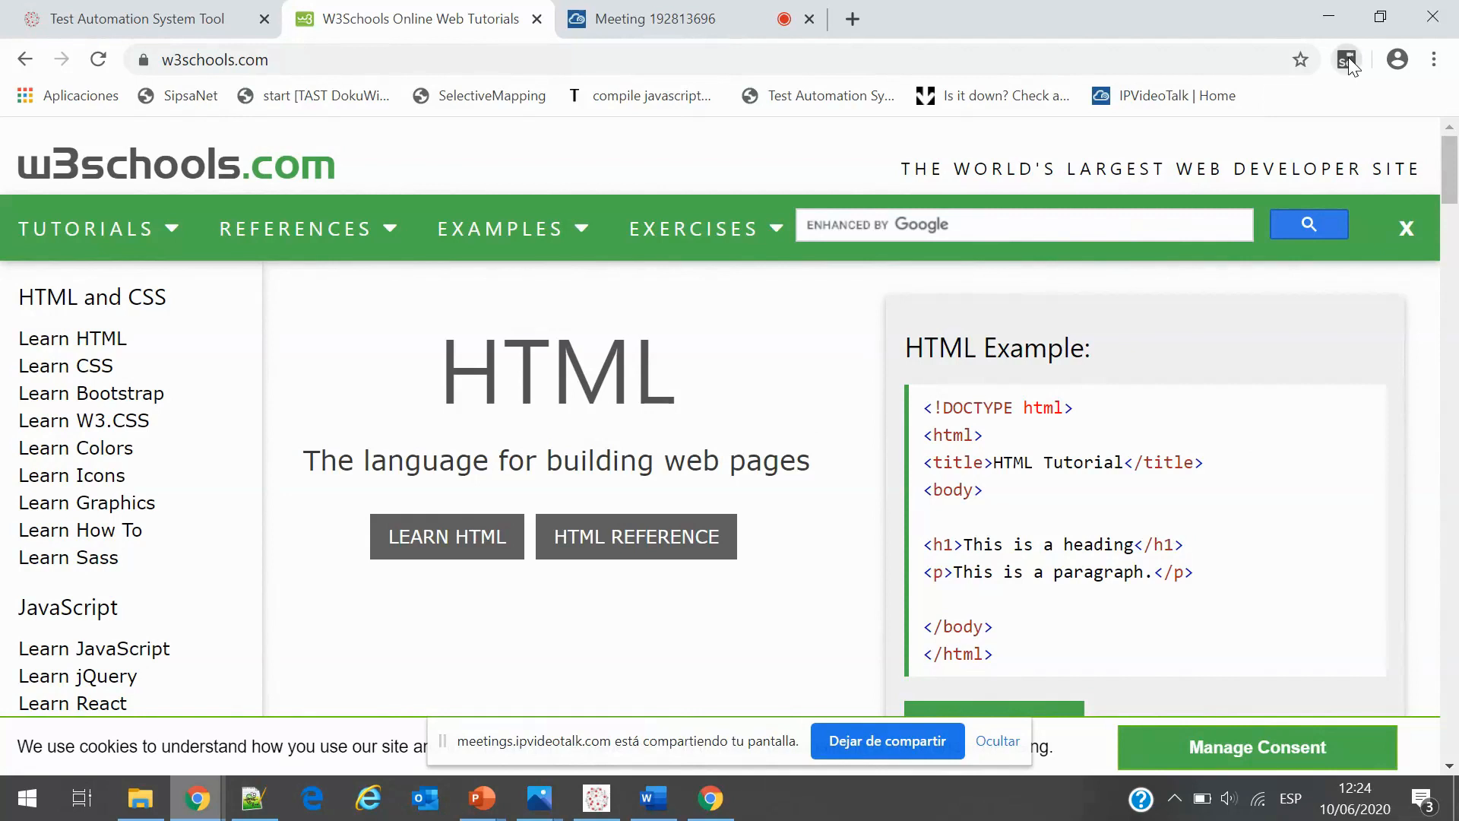
click(1347, 59)
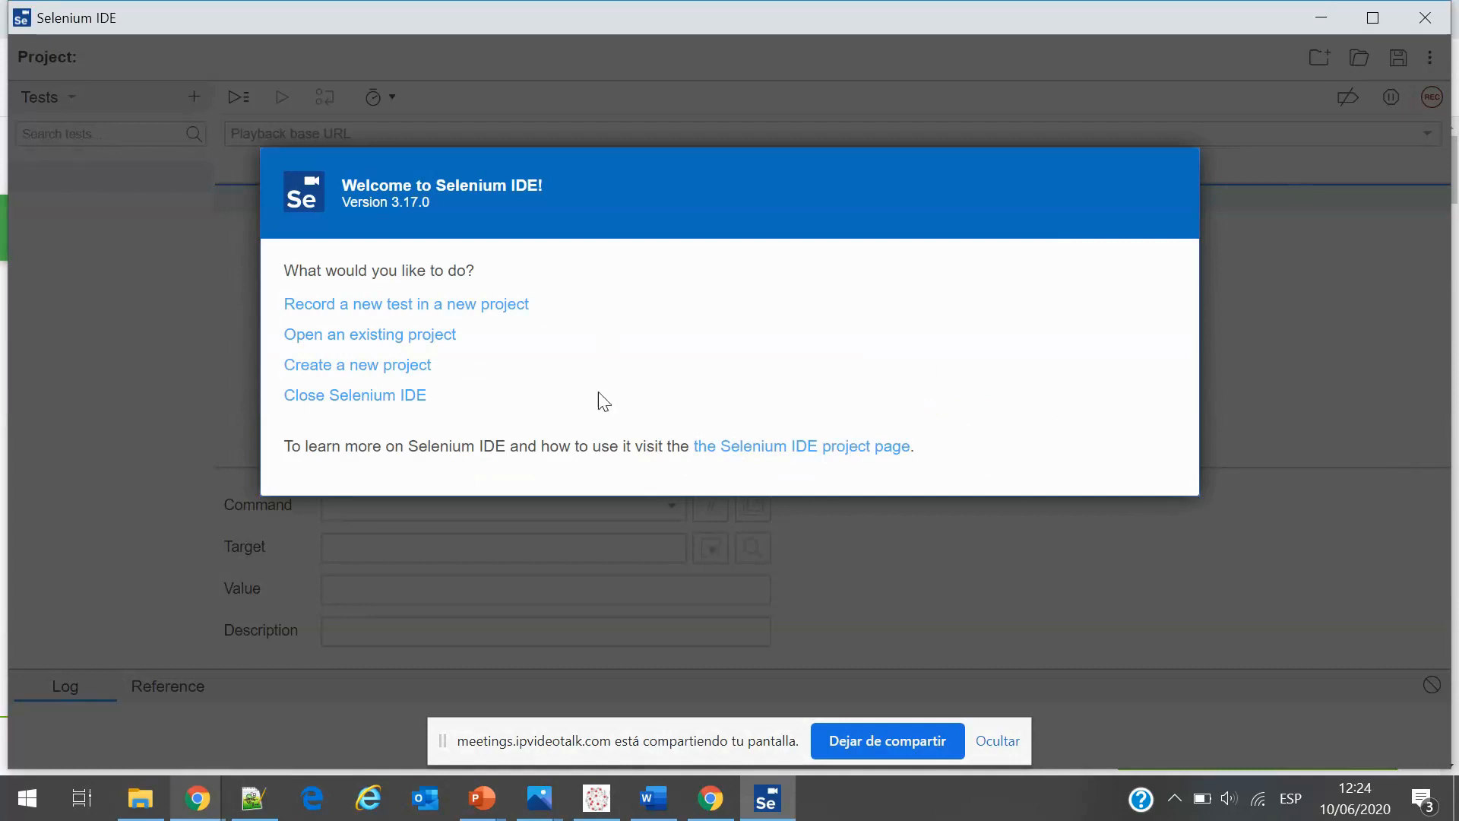
click(465, 308)
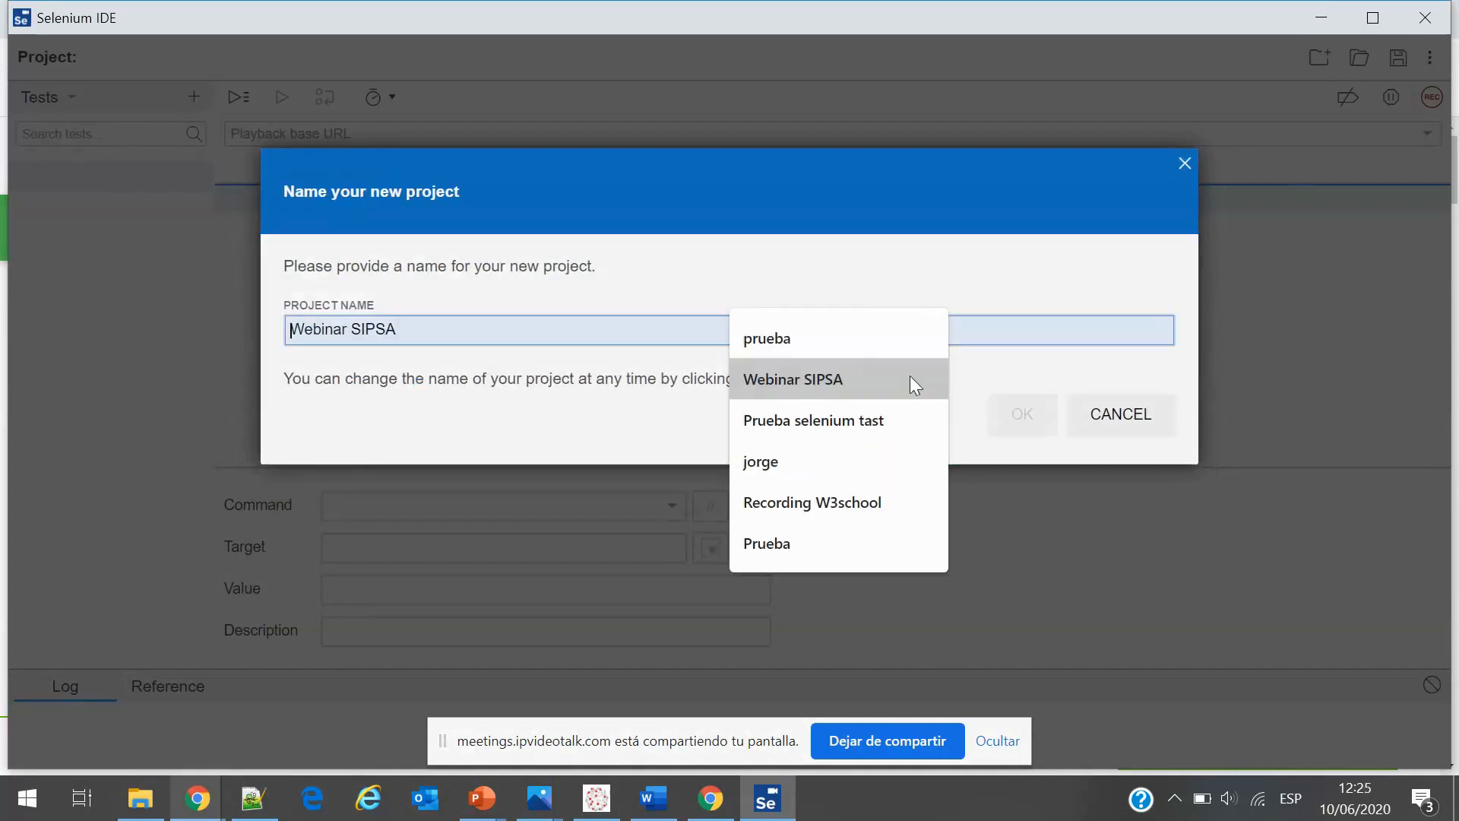
click(755, 380)
click(1022, 423)
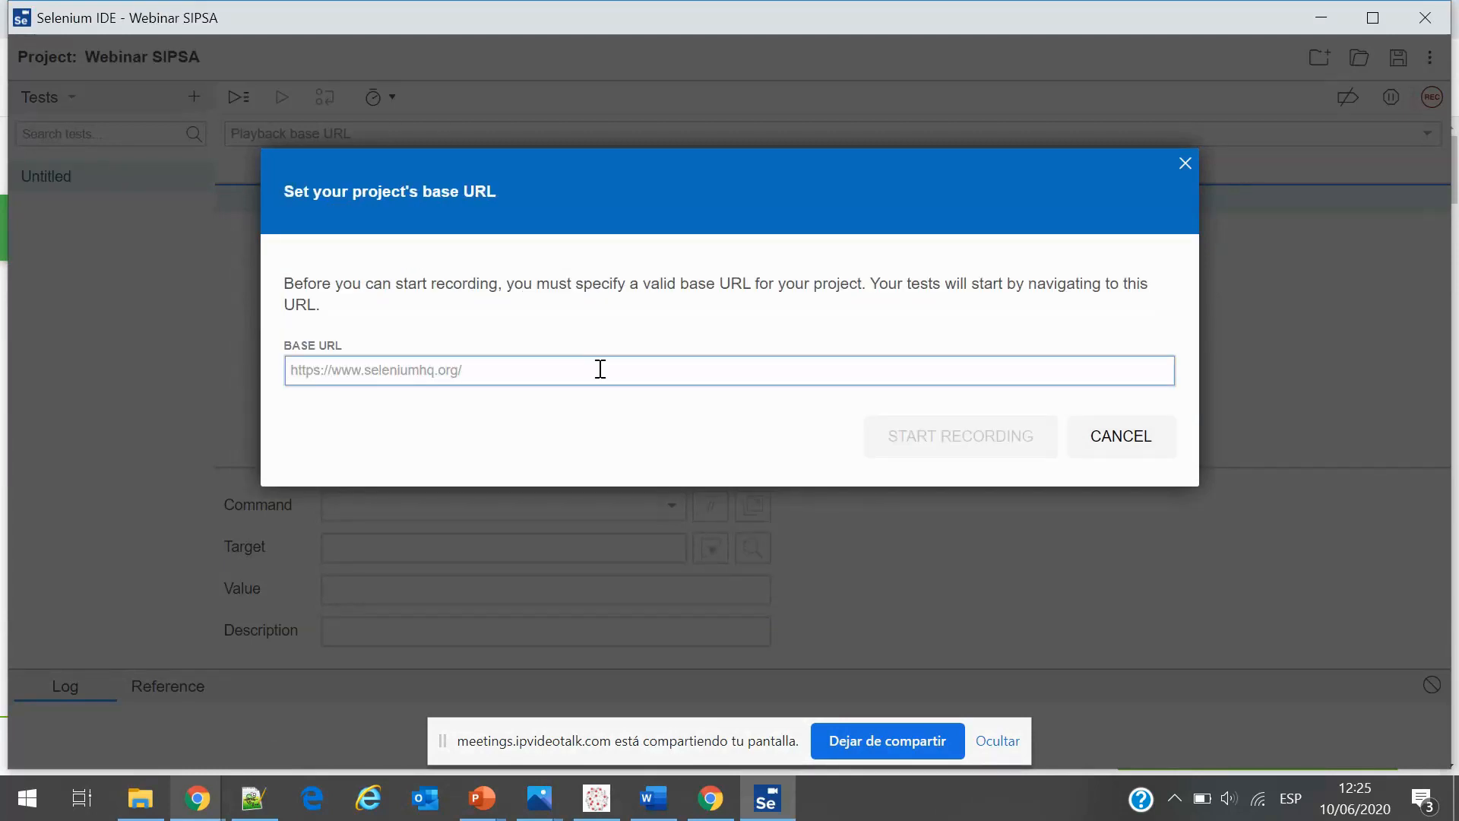
Clear the mistakenly pasted XPath from the base URL and copy the W3Schools page address in Chrome
text(//div[@id="___gcse_0"]//button[@class="gsc-search-button gsc-search-button-v2"])
key(ctrl+z)
mouse_move(211, 812)
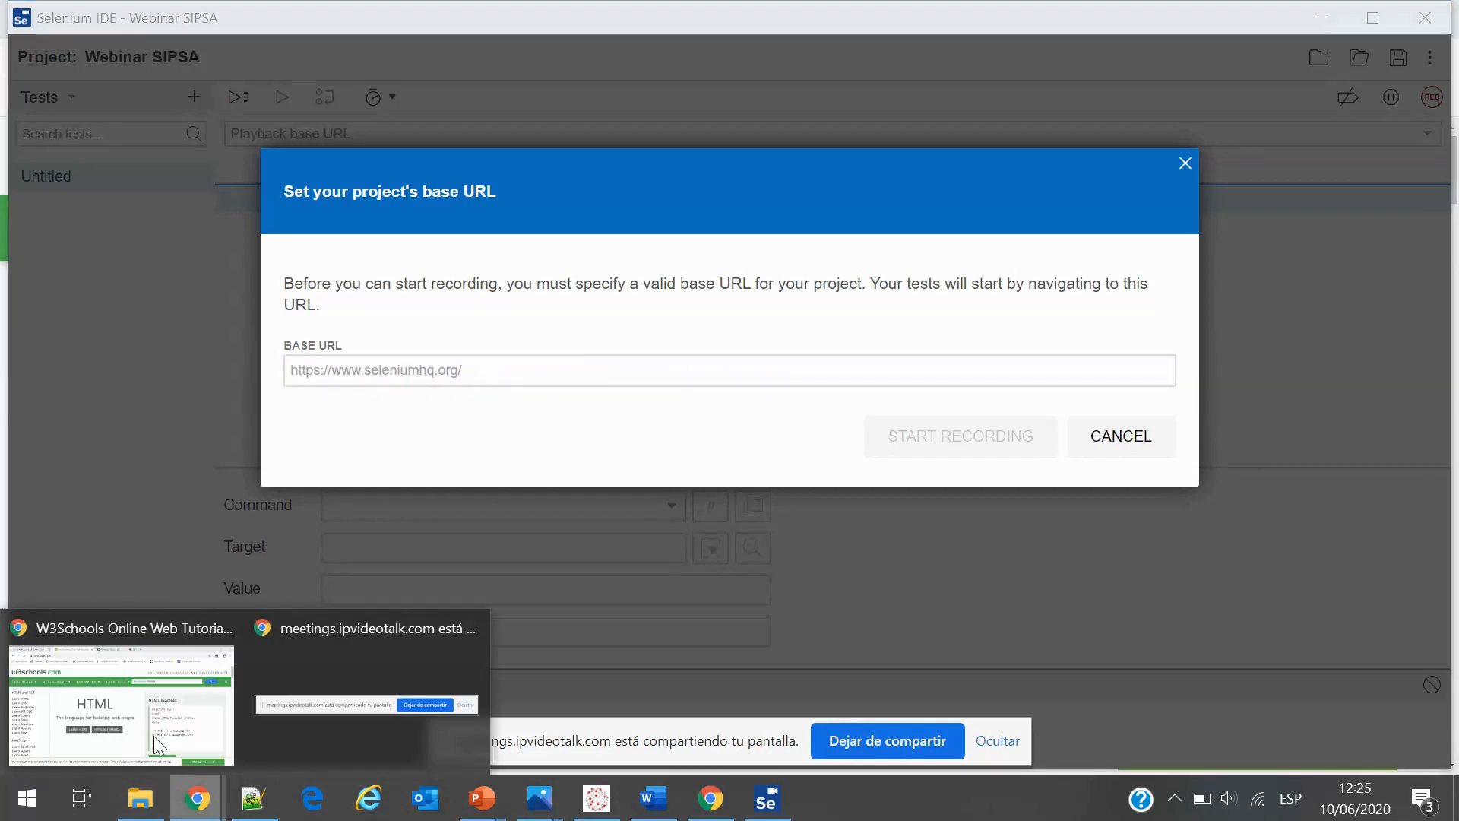
click(153, 735)
click(453, 56)
key(ctrl+c)
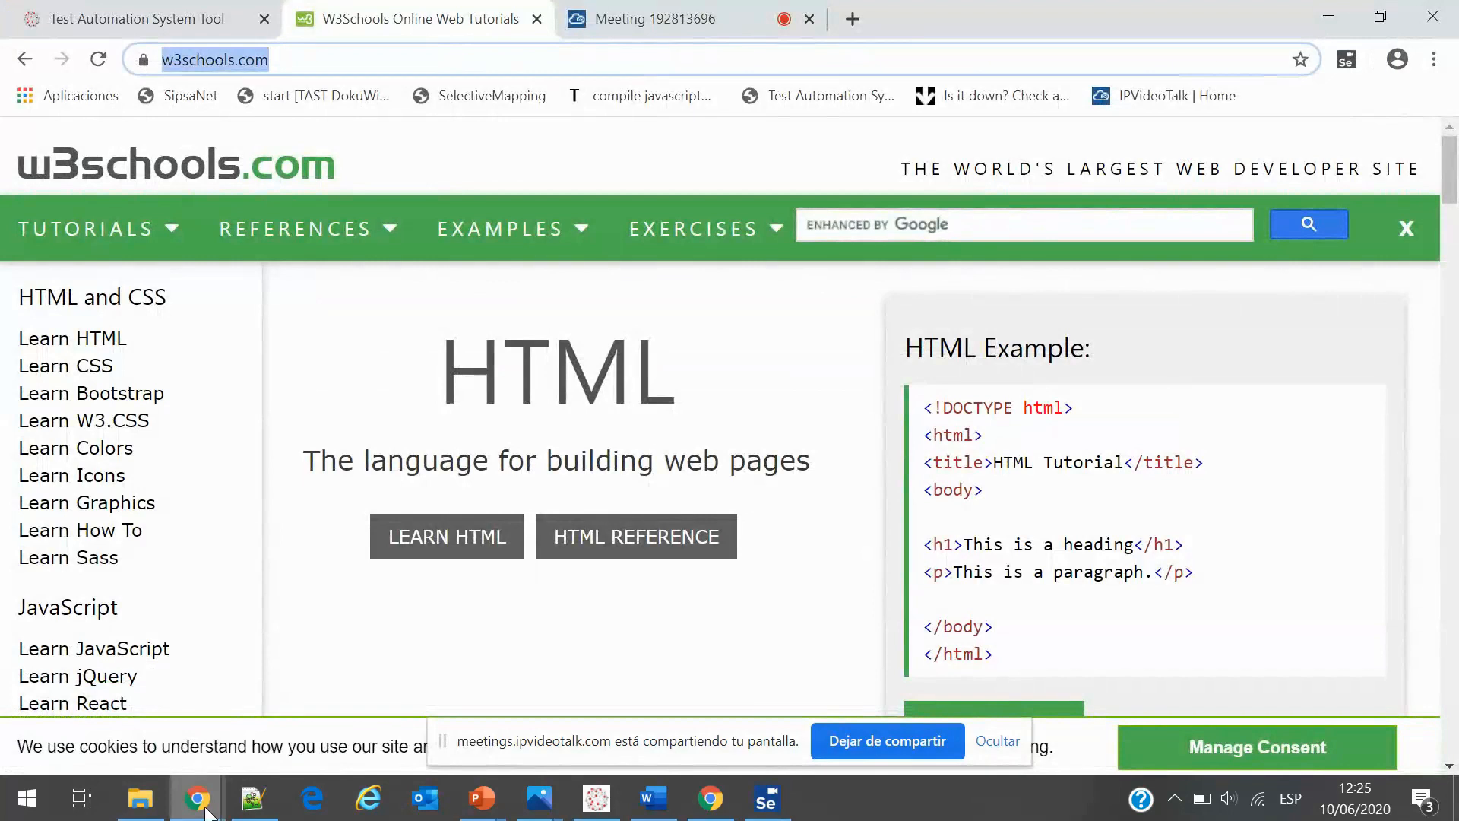
click(197, 798)
click(771, 799)
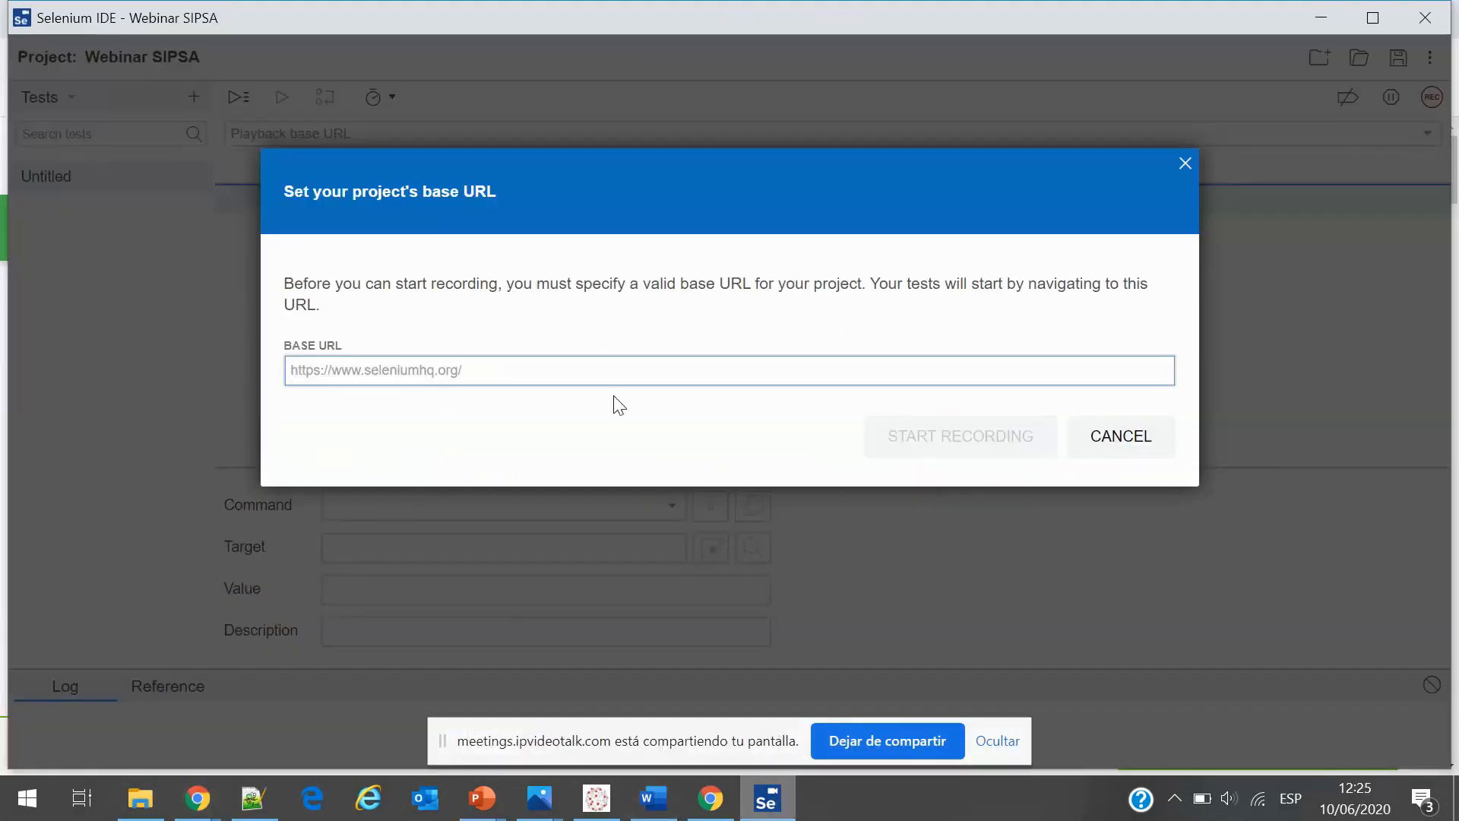
key(ctrl+v)
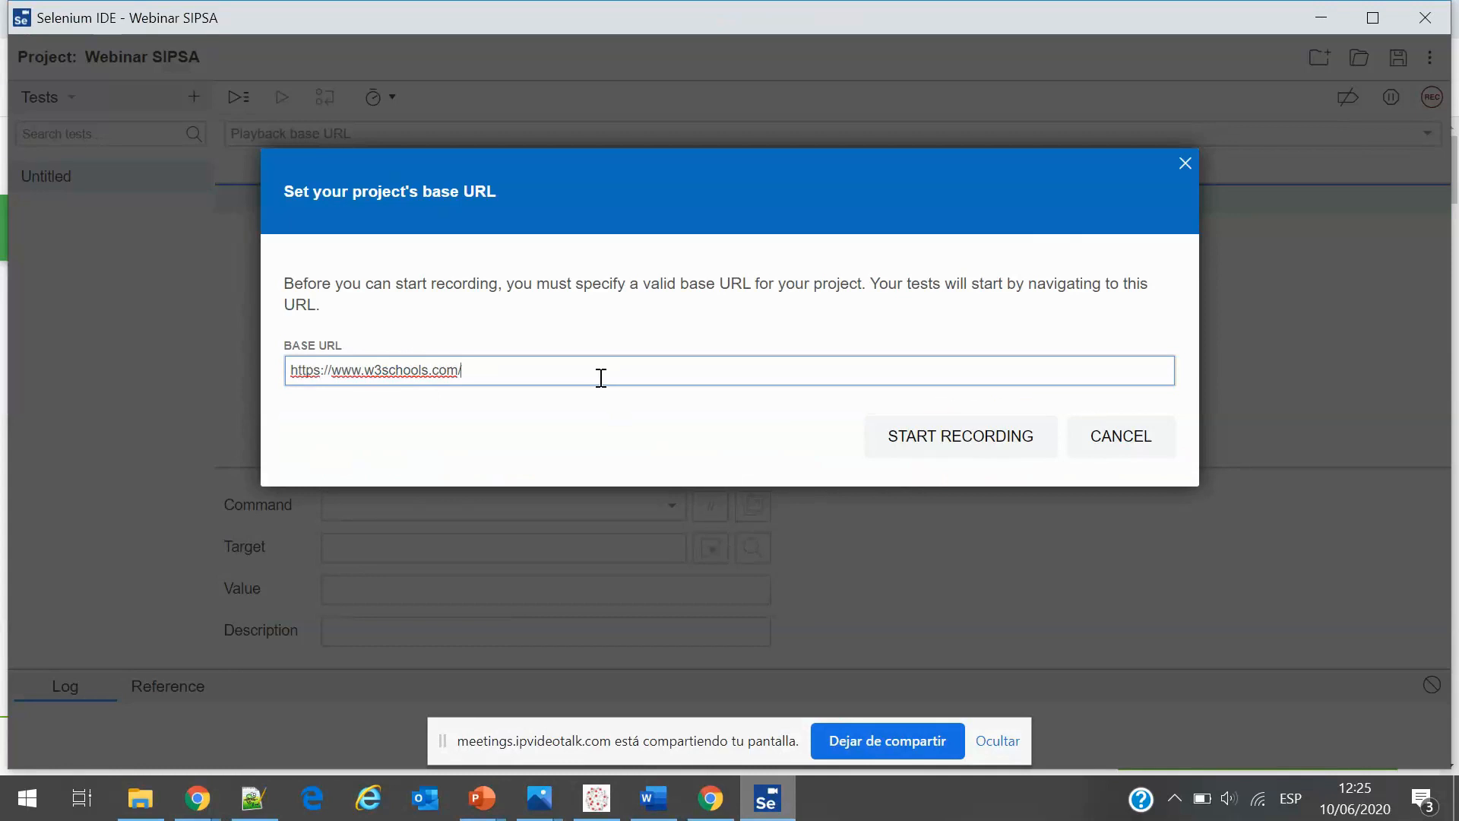
click(966, 435)
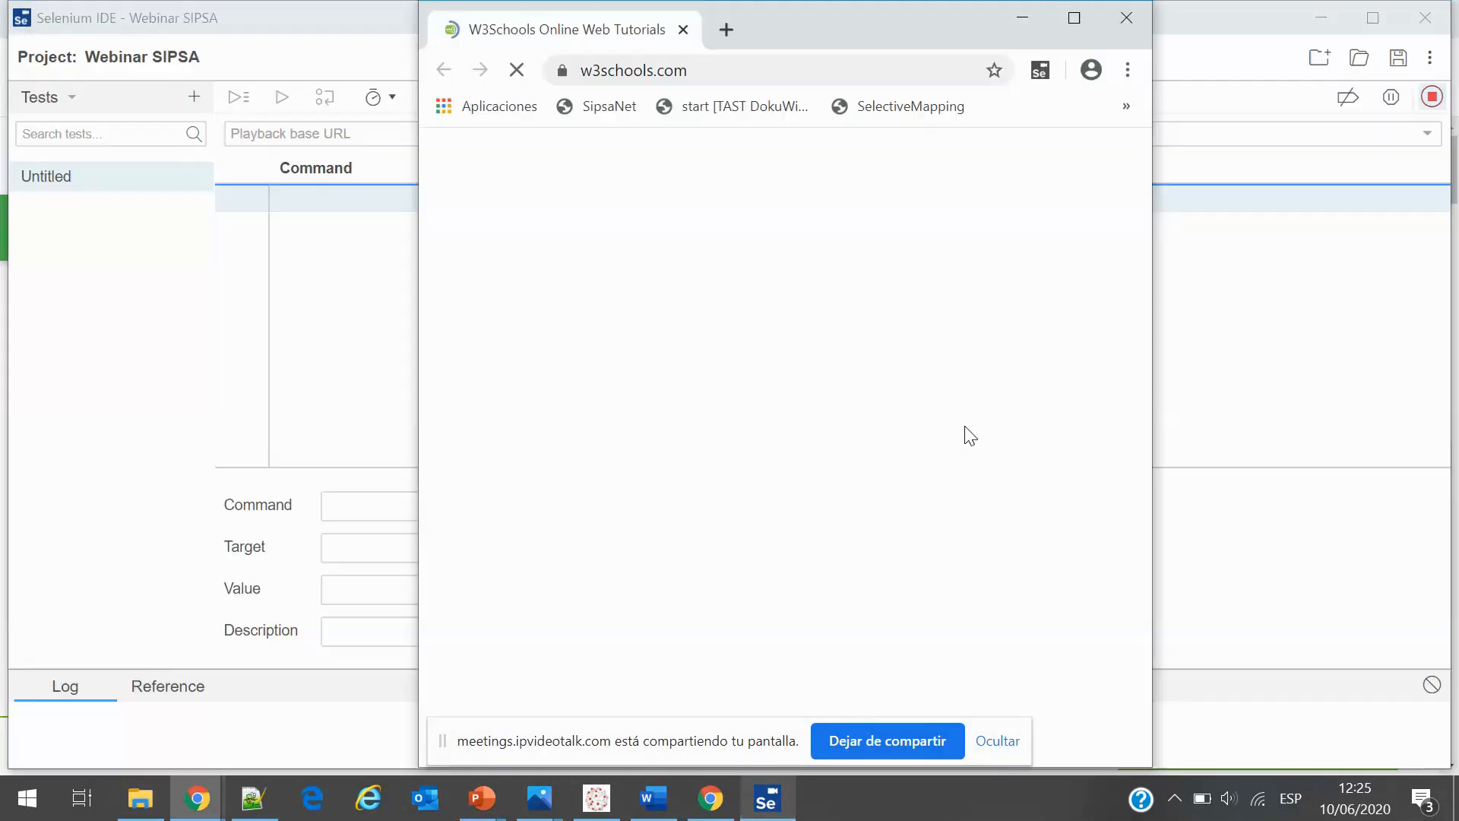
click(1074, 18)
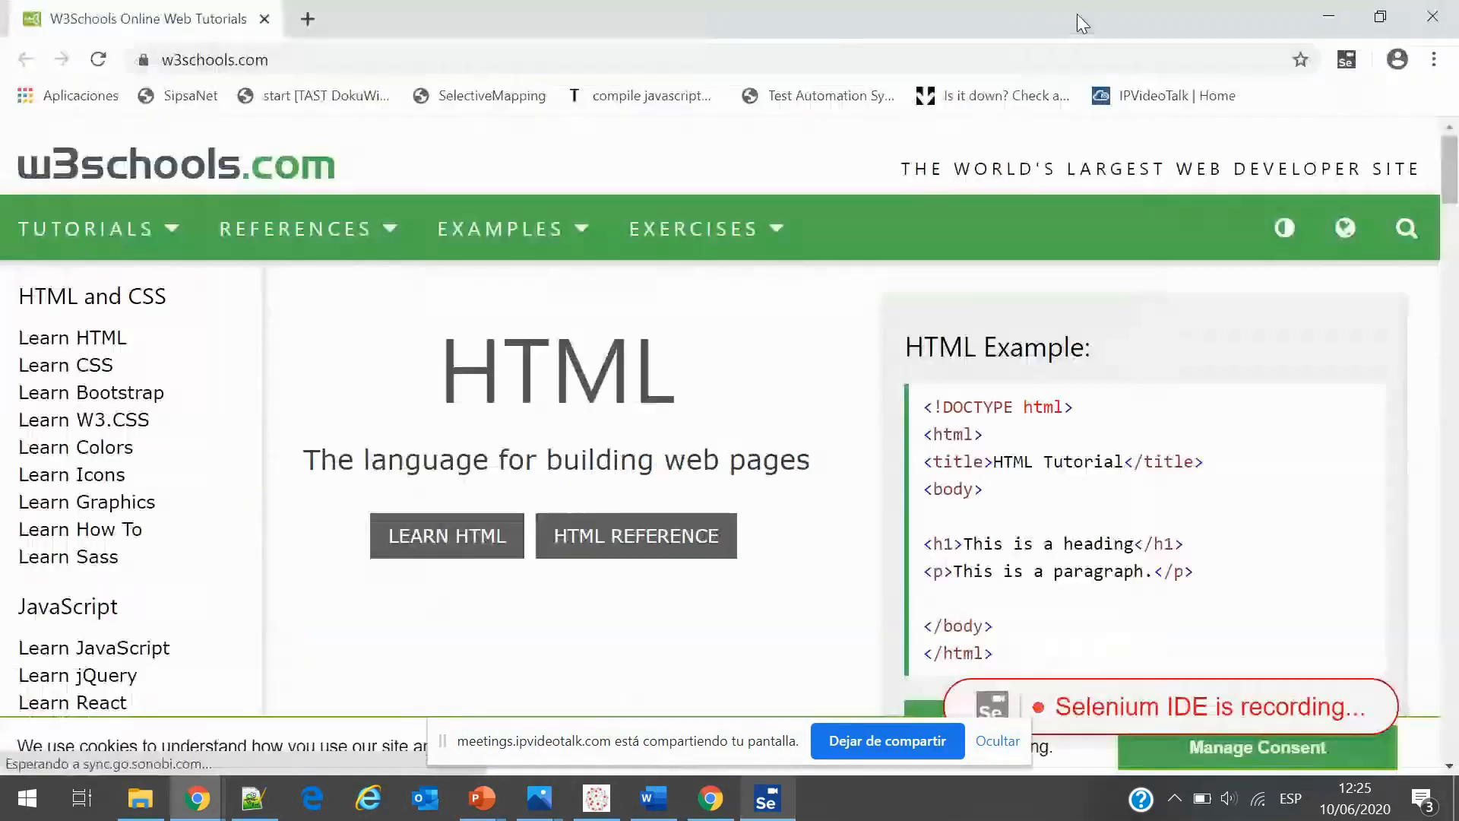
Record opening the Learn HTML tutorial and returning to the W3Schools home page
click(105, 340)
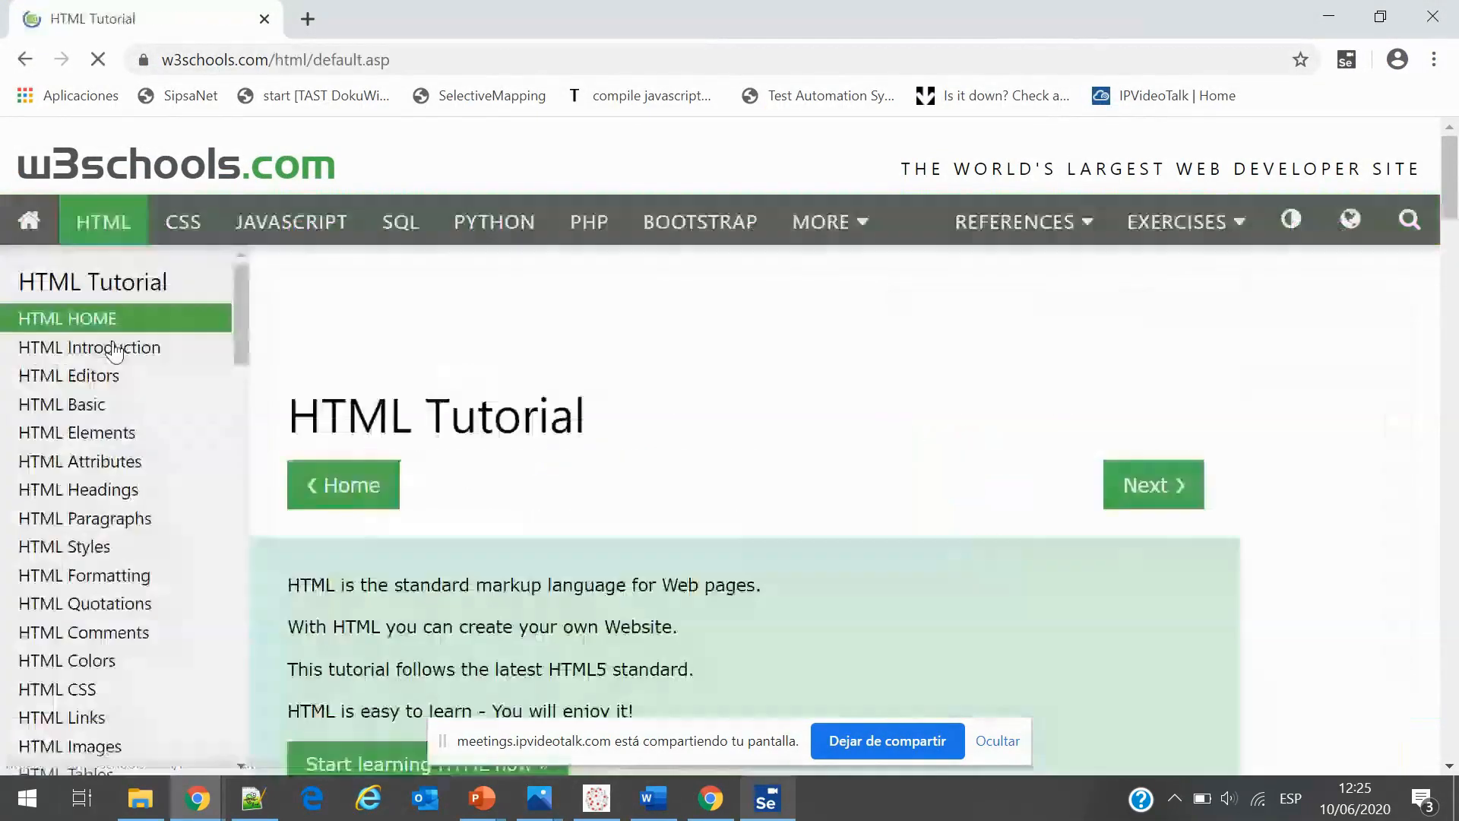
click(375, 500)
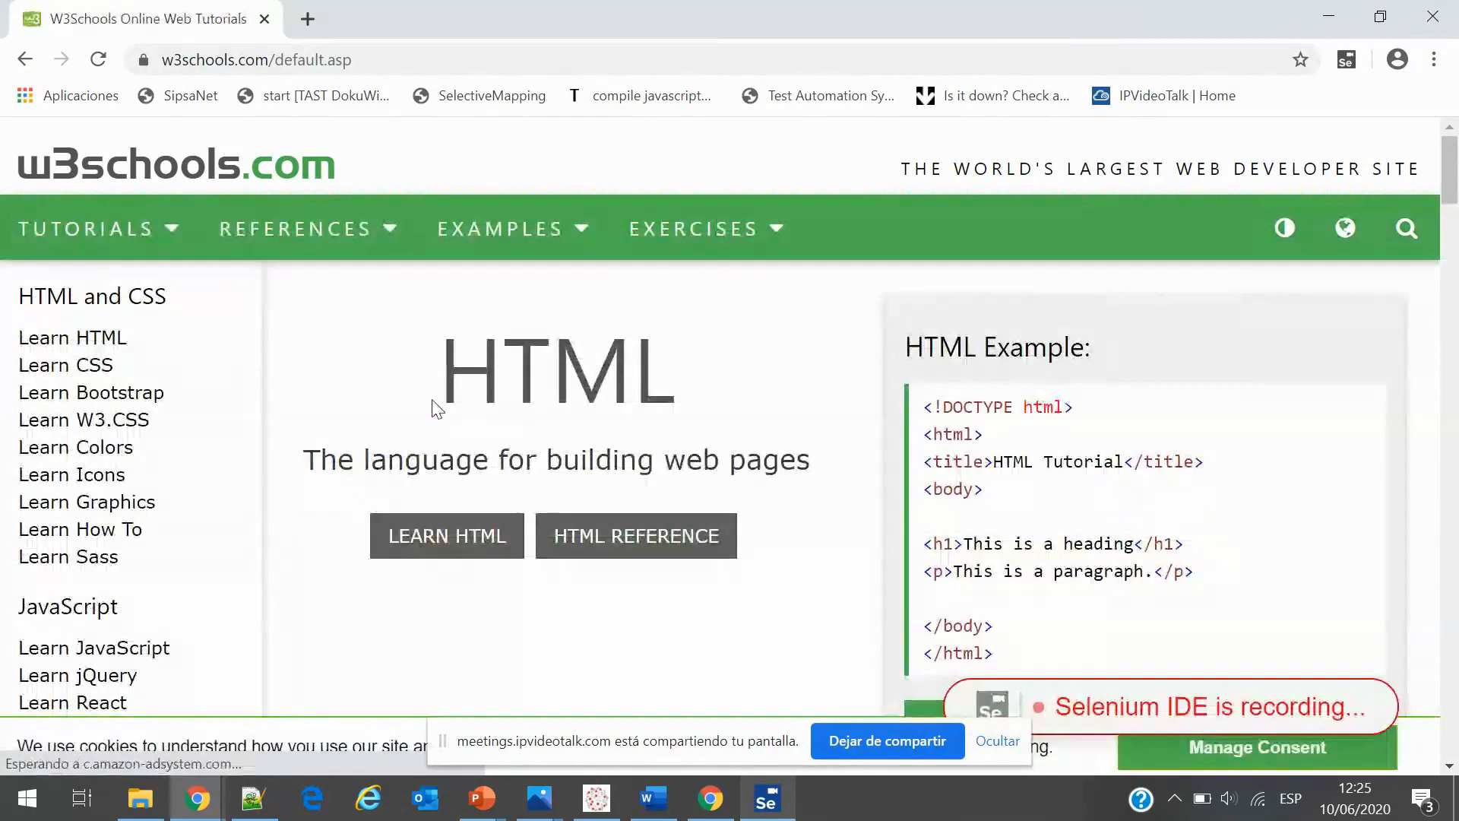
scroll(428, 380, down, 15)
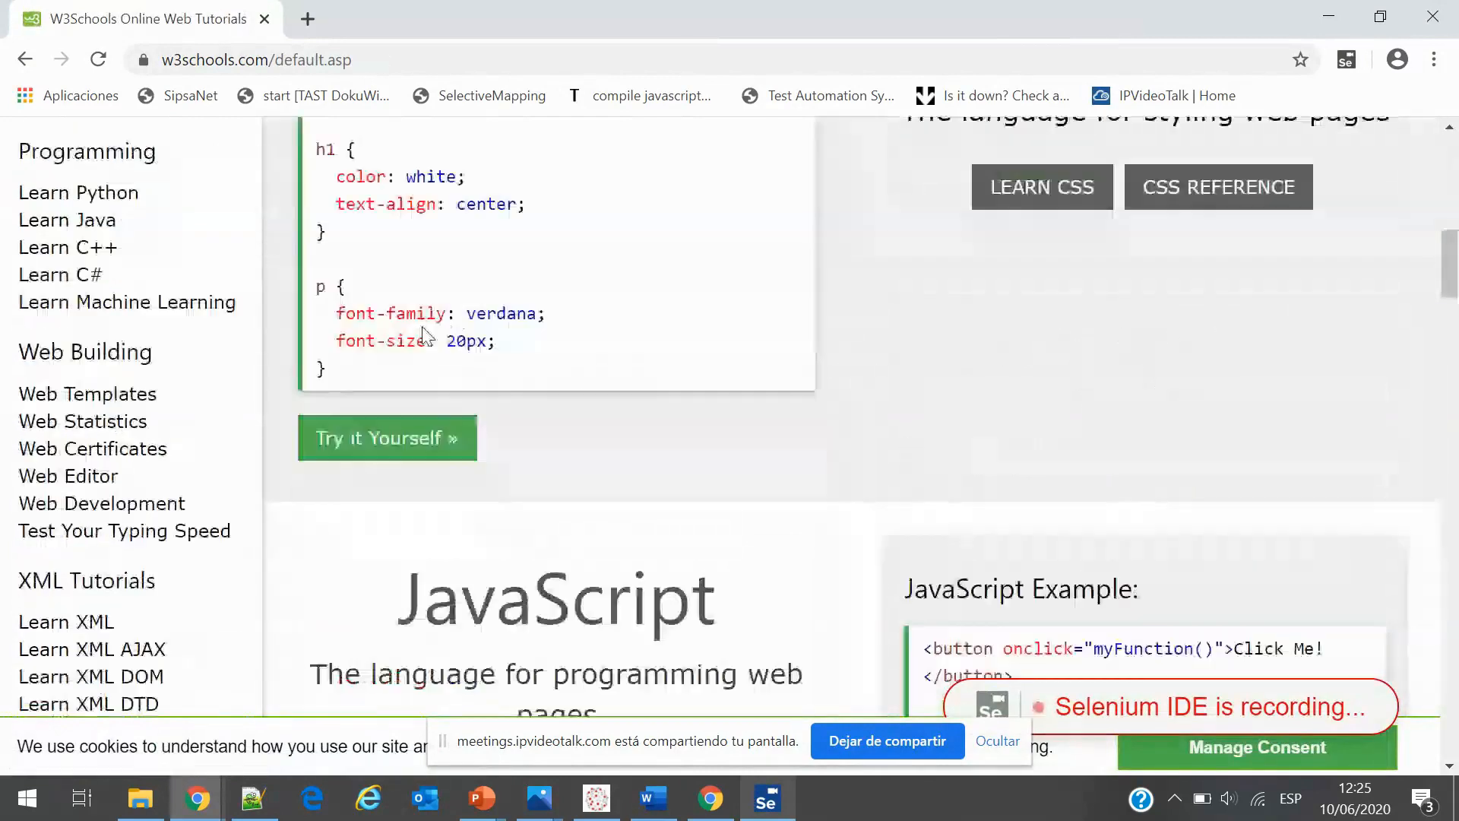
scroll(425, 337, down, 2)
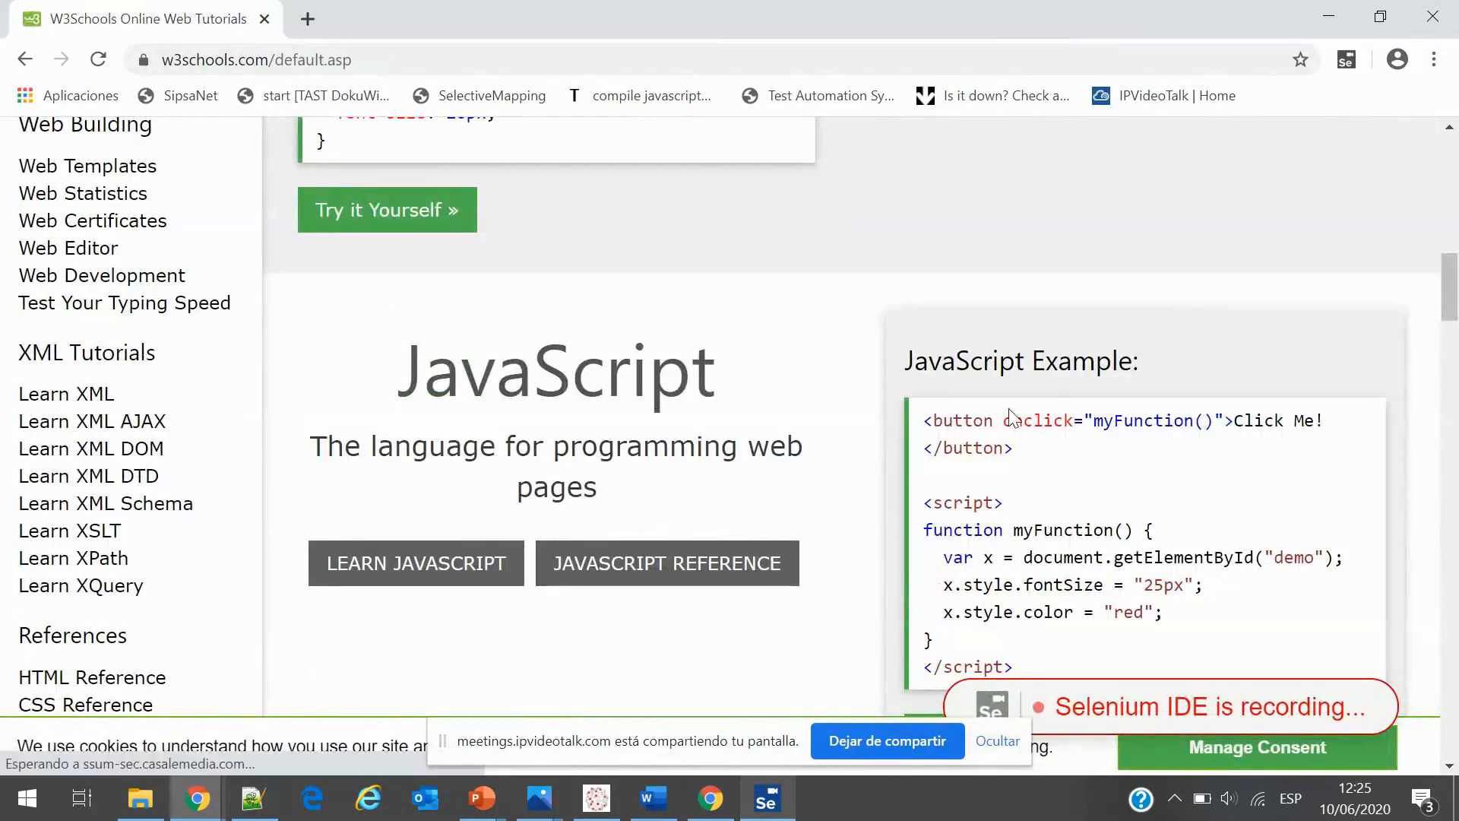
Record opening the W3Schools site search and entering execute in it
scroll(814, 402, up, 15)
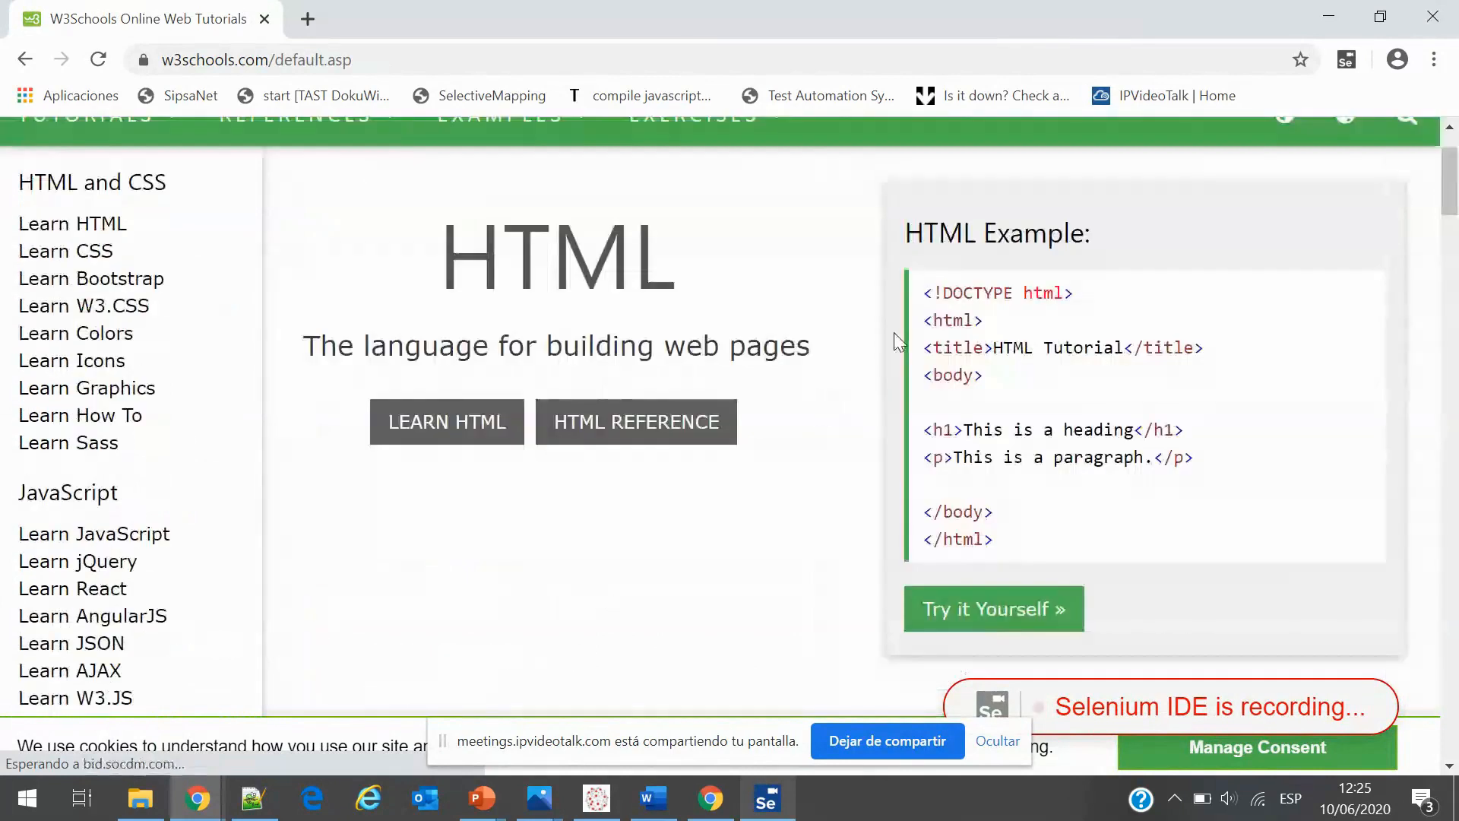
click(1406, 228)
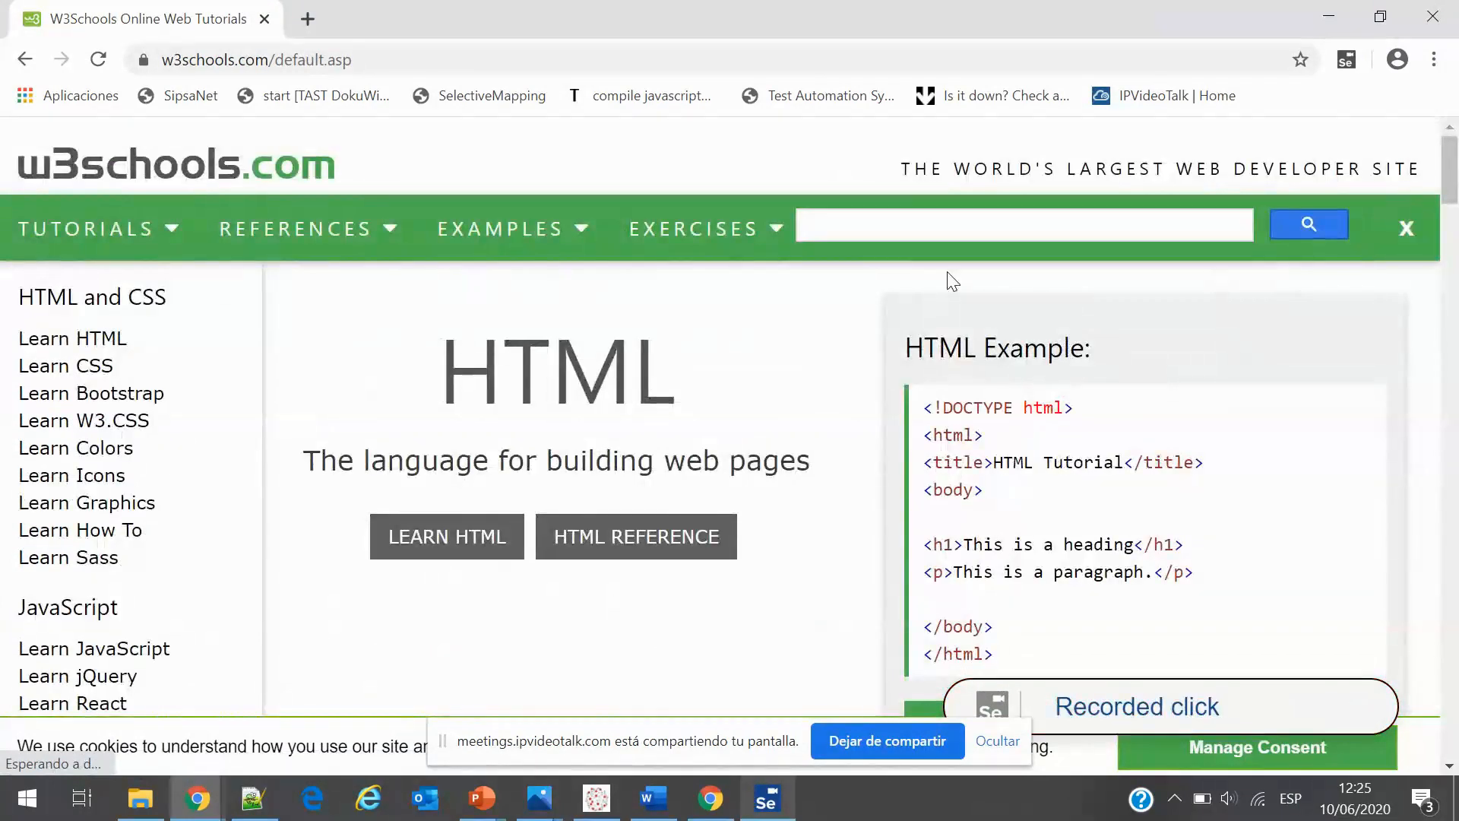
text(exe)
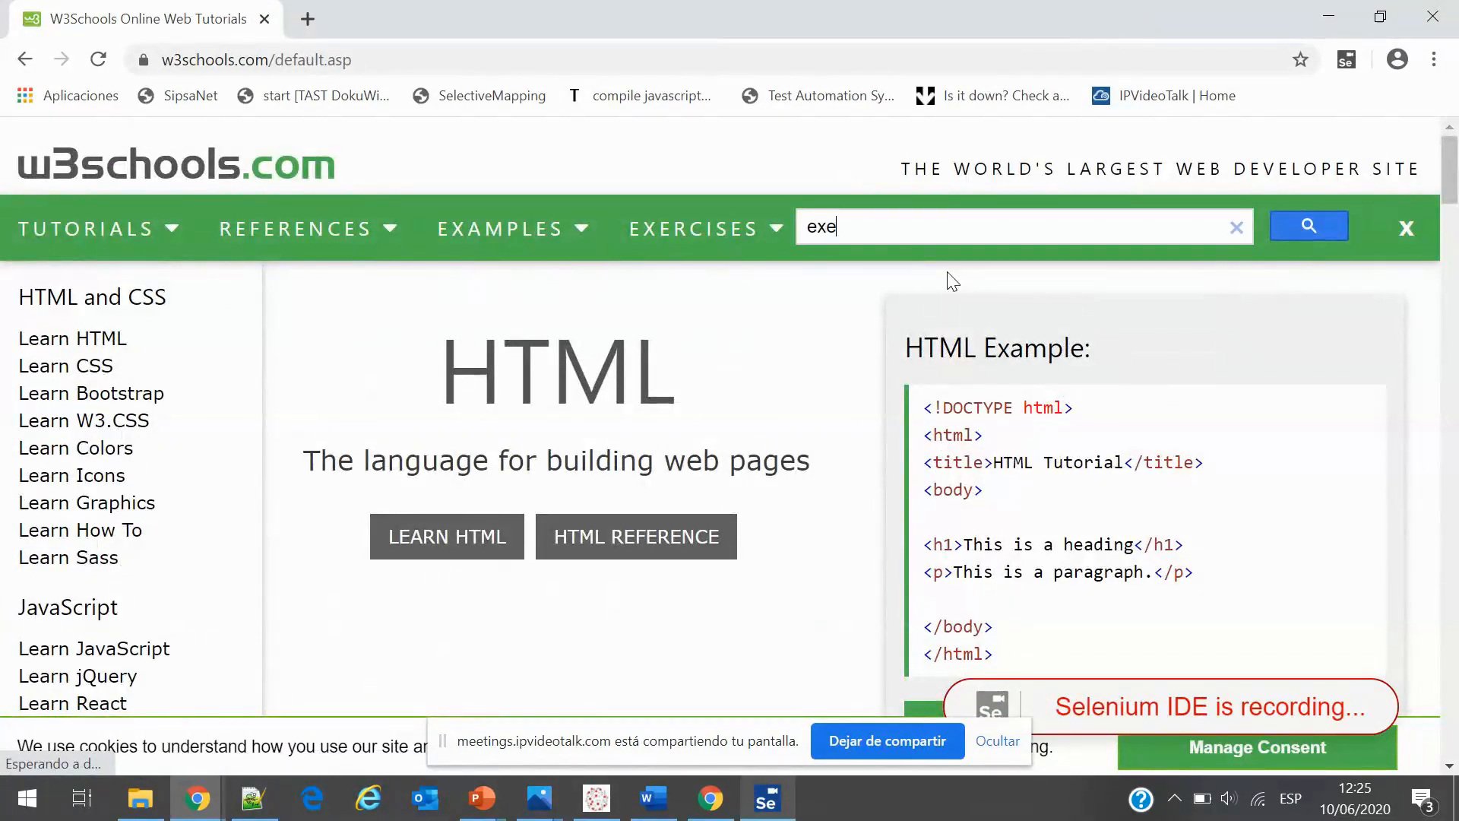
text(cute)
Switch to Selenium IDE, stop the recording and name the new test Test webinar randp
click(766, 798)
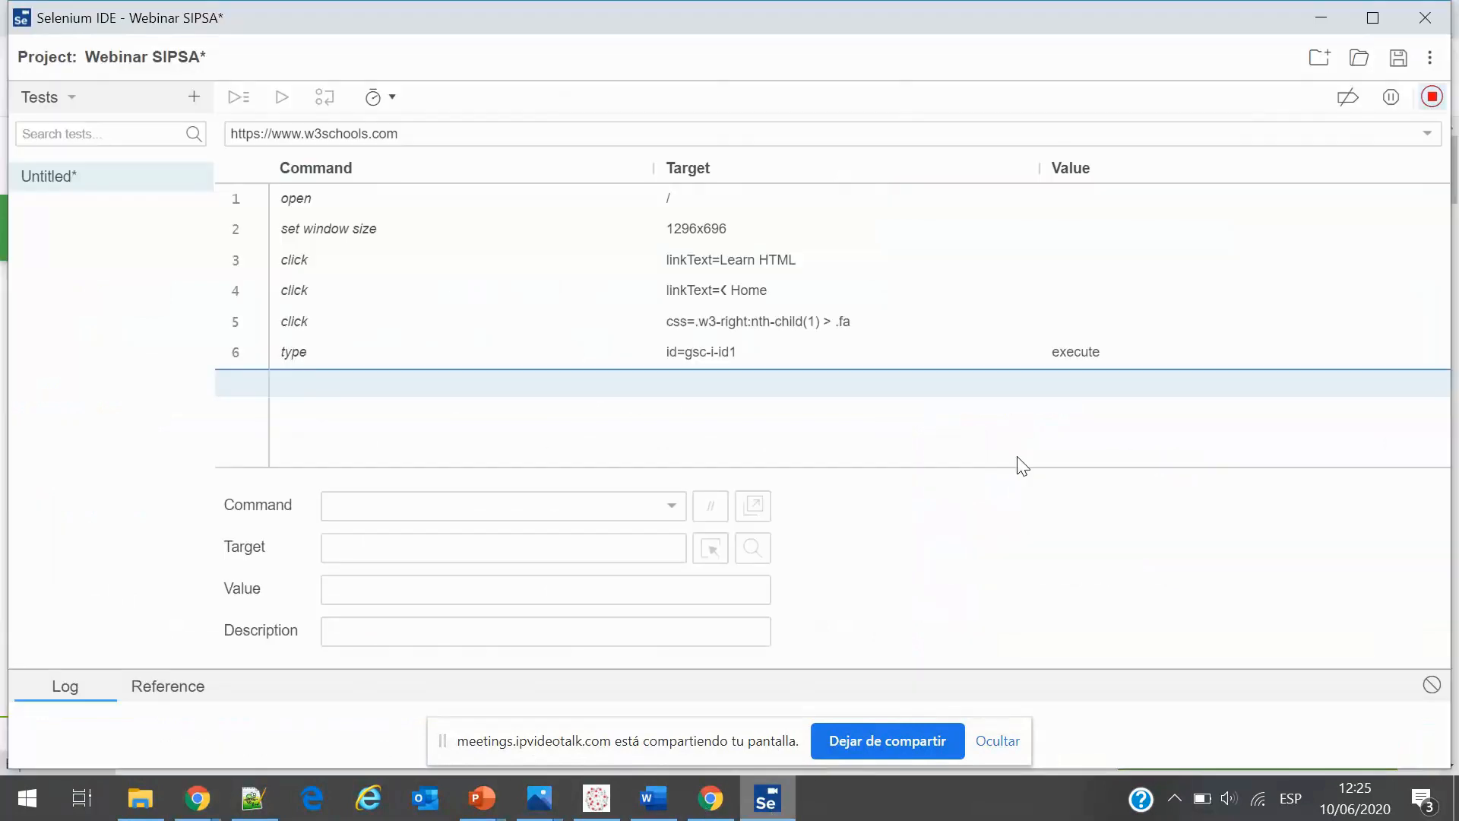
click(1432, 96)
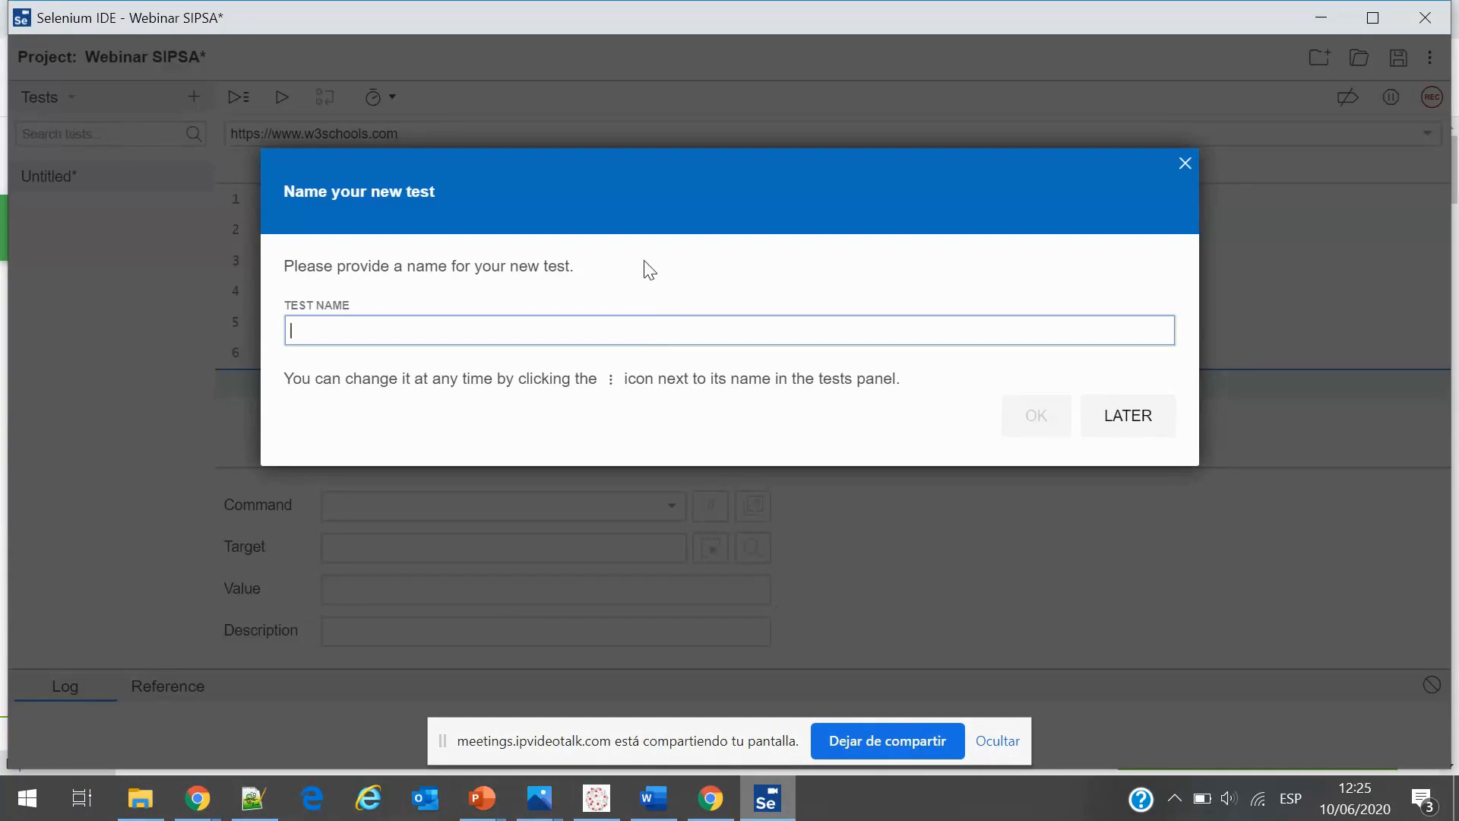
text(Test)
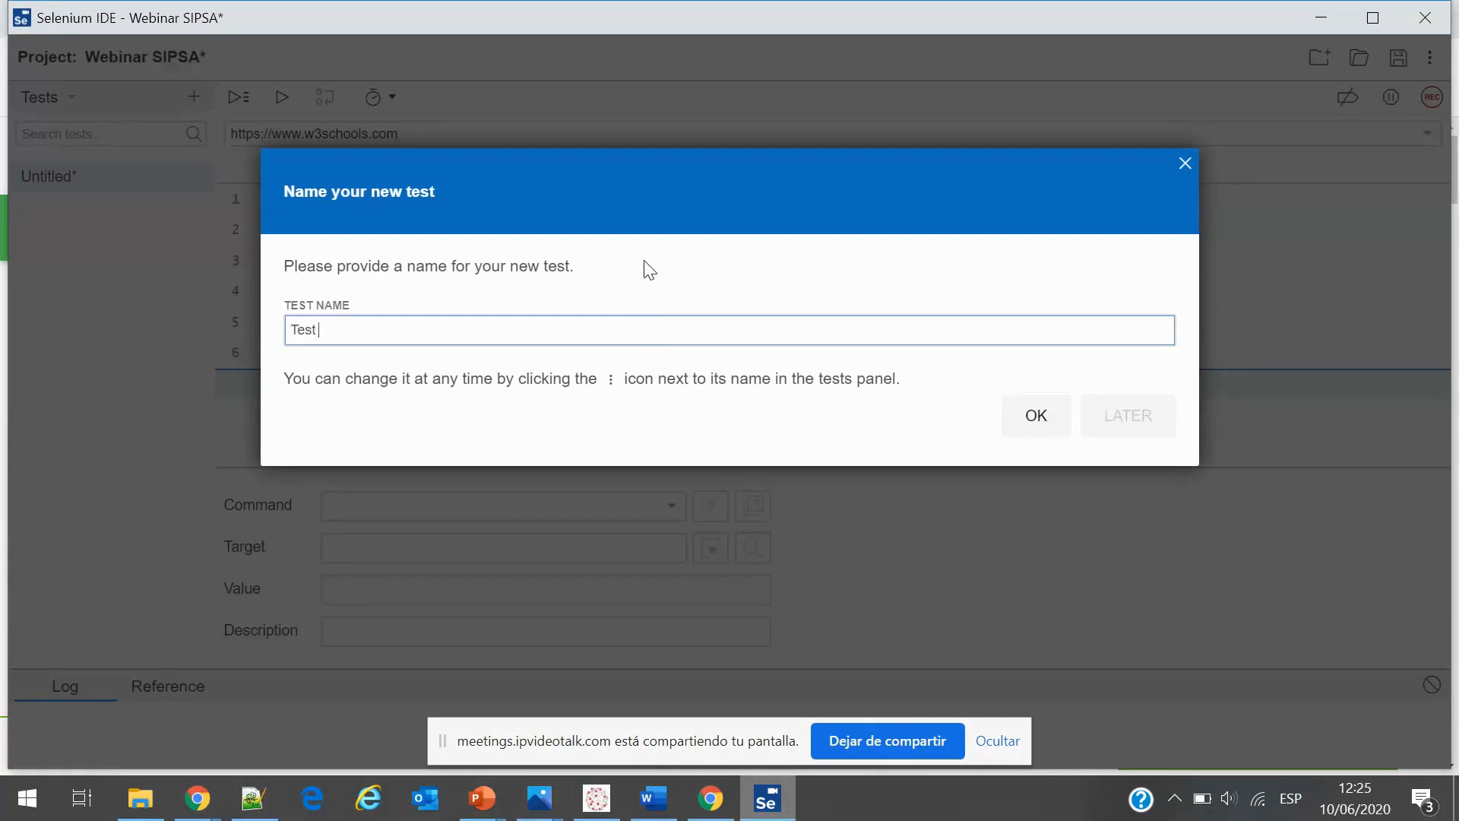
text( webinar randp)
click(1035, 420)
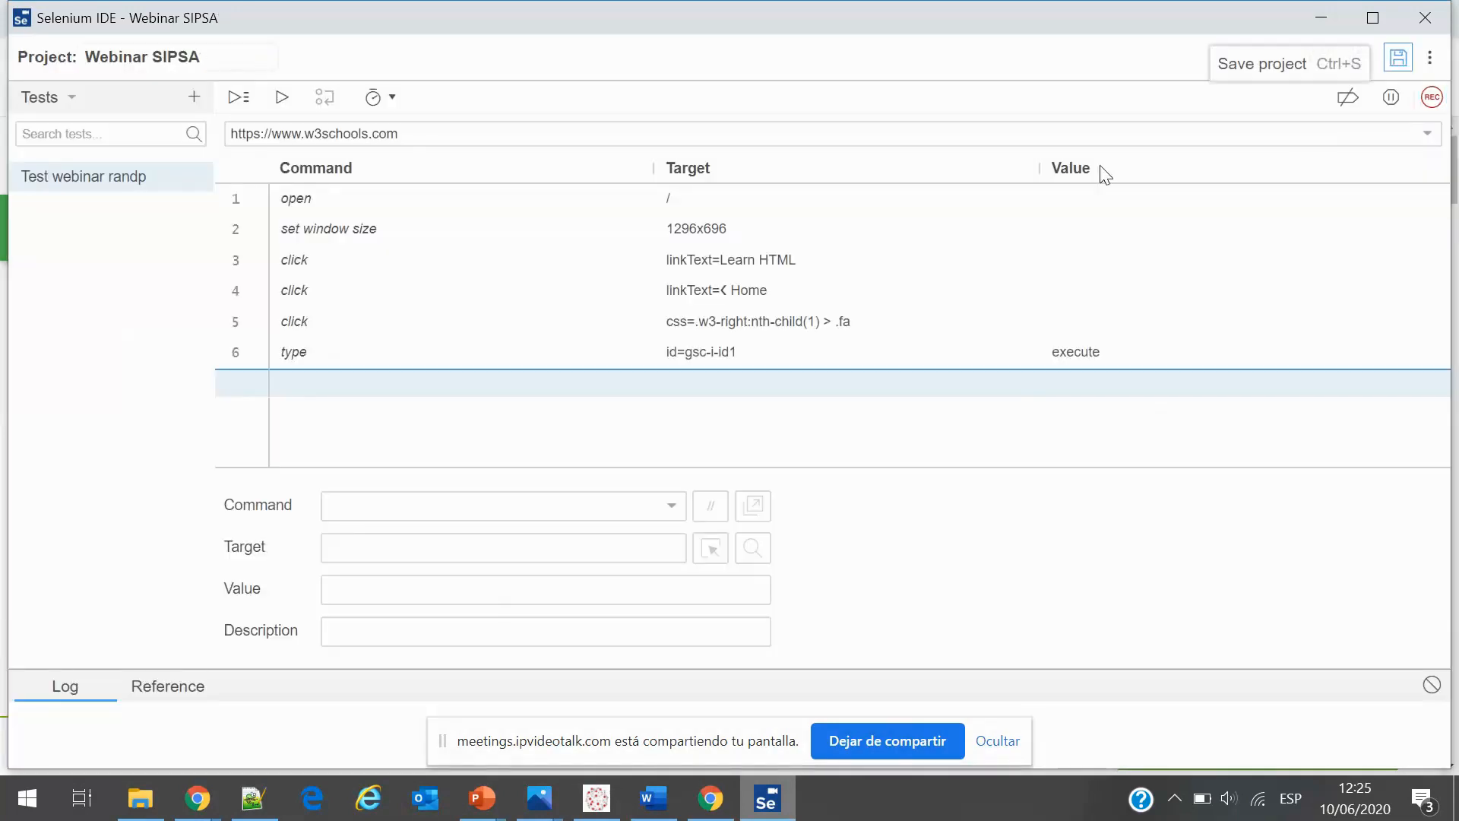
Save the Selenium IDE project to the Desktop as the SIDE file Webinar SIPSA
click(1398, 57)
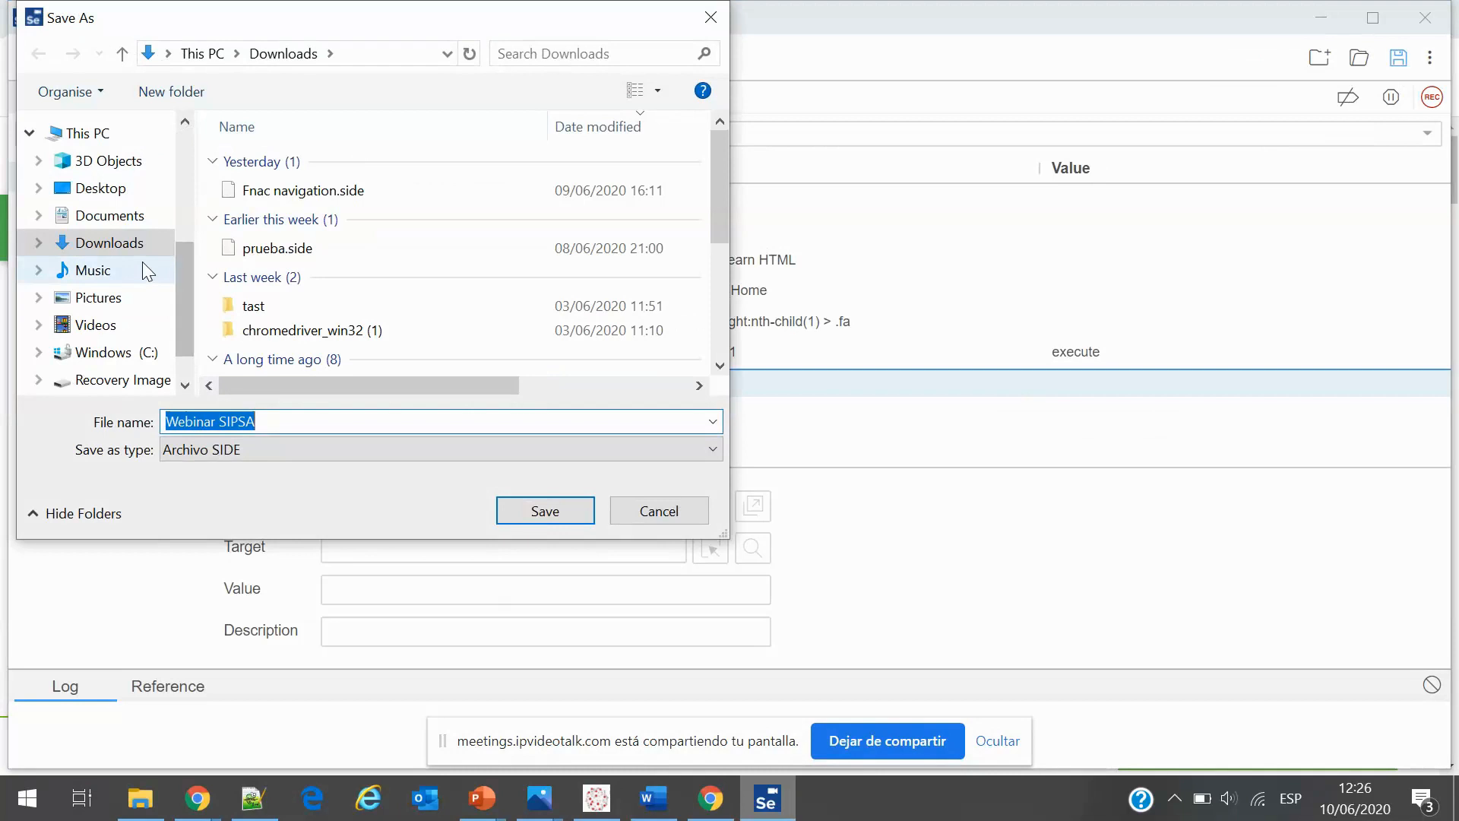
scroll(184, 263, up, 3)
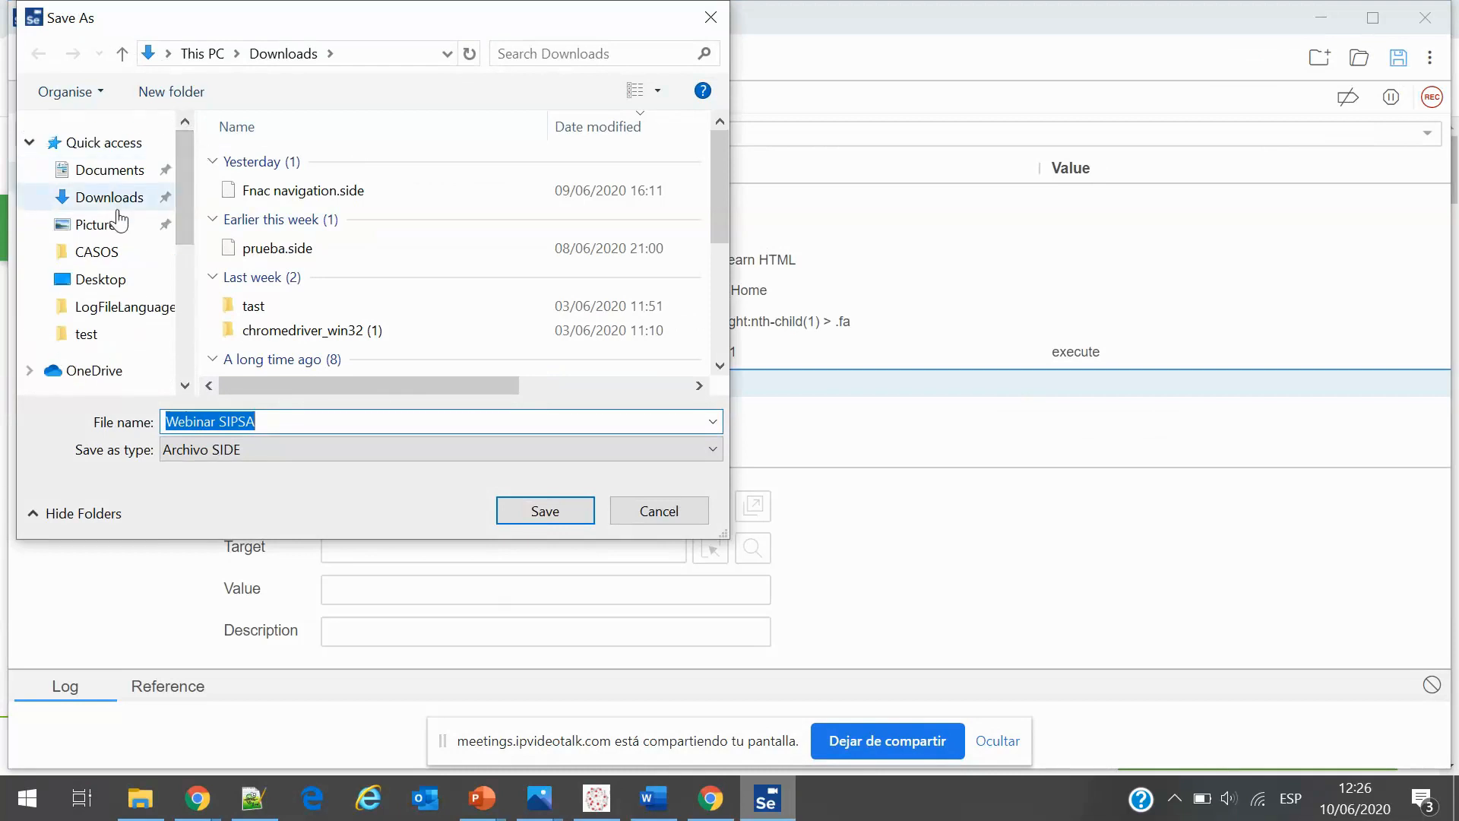
click(105, 281)
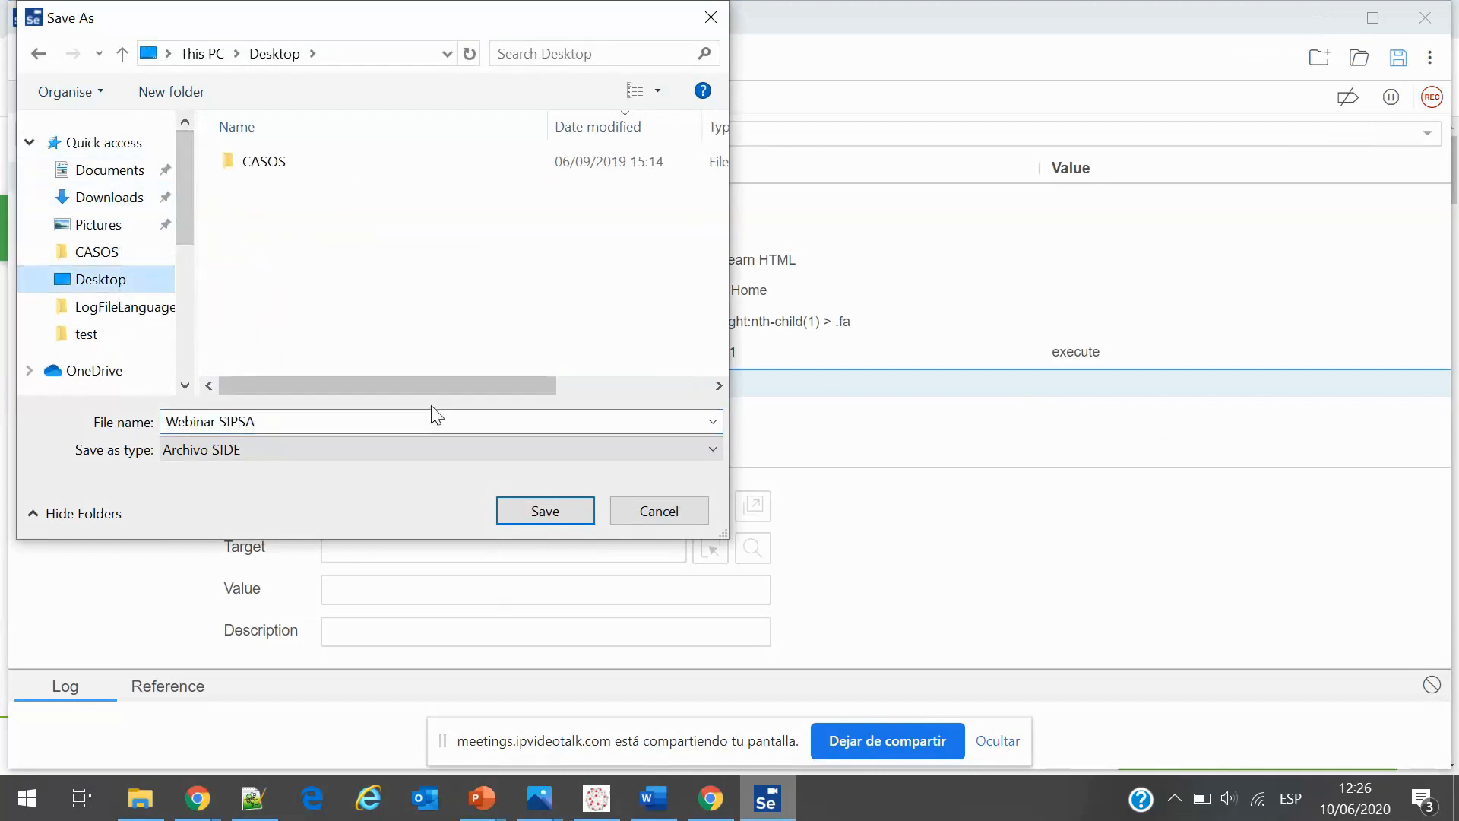
click(545, 510)
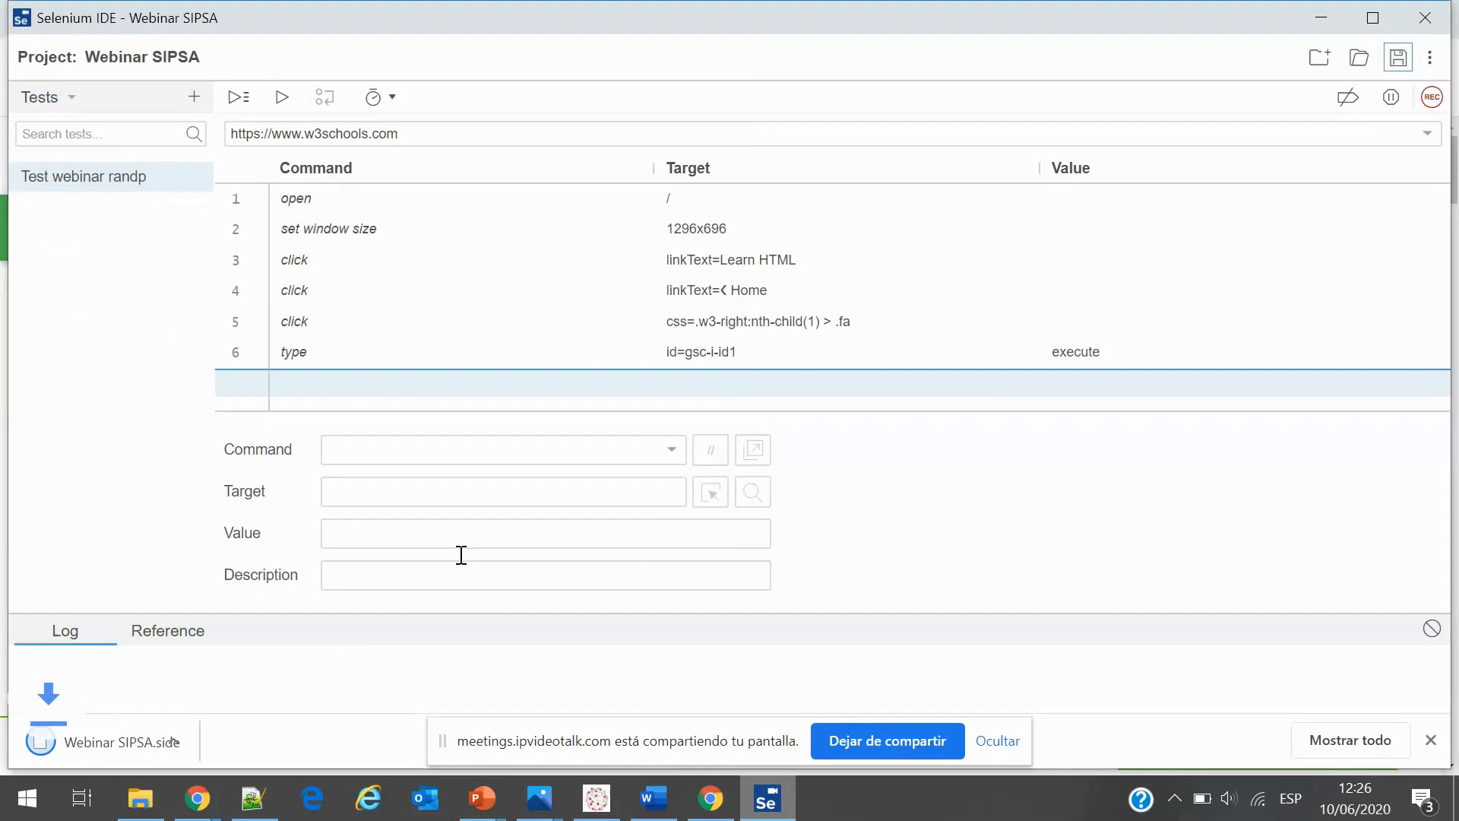
Switch to TAST in Chrome and open the UML diagram modeling page
mouse_move(199, 805)
click(148, 745)
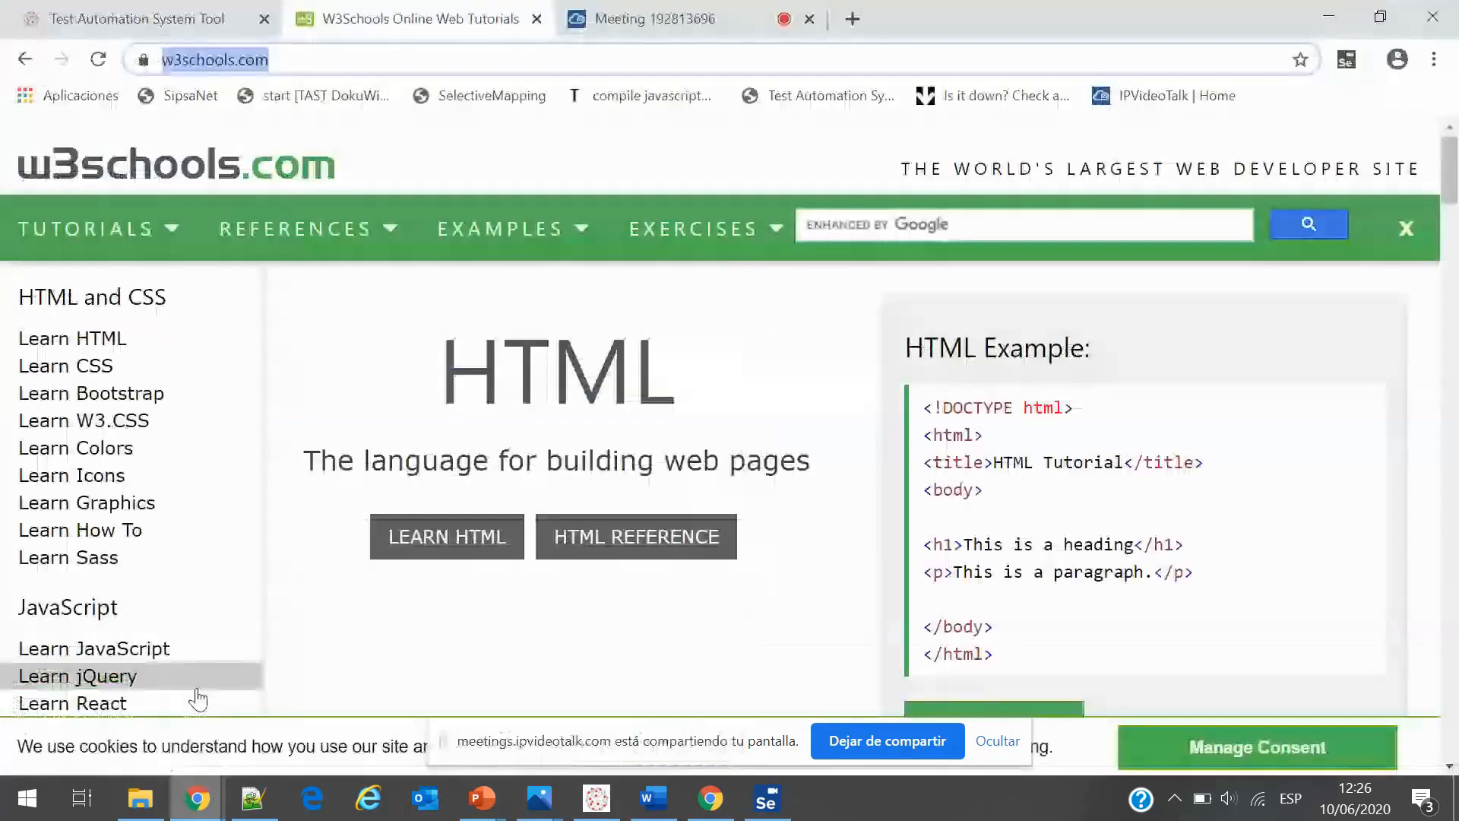
click(142, 22)
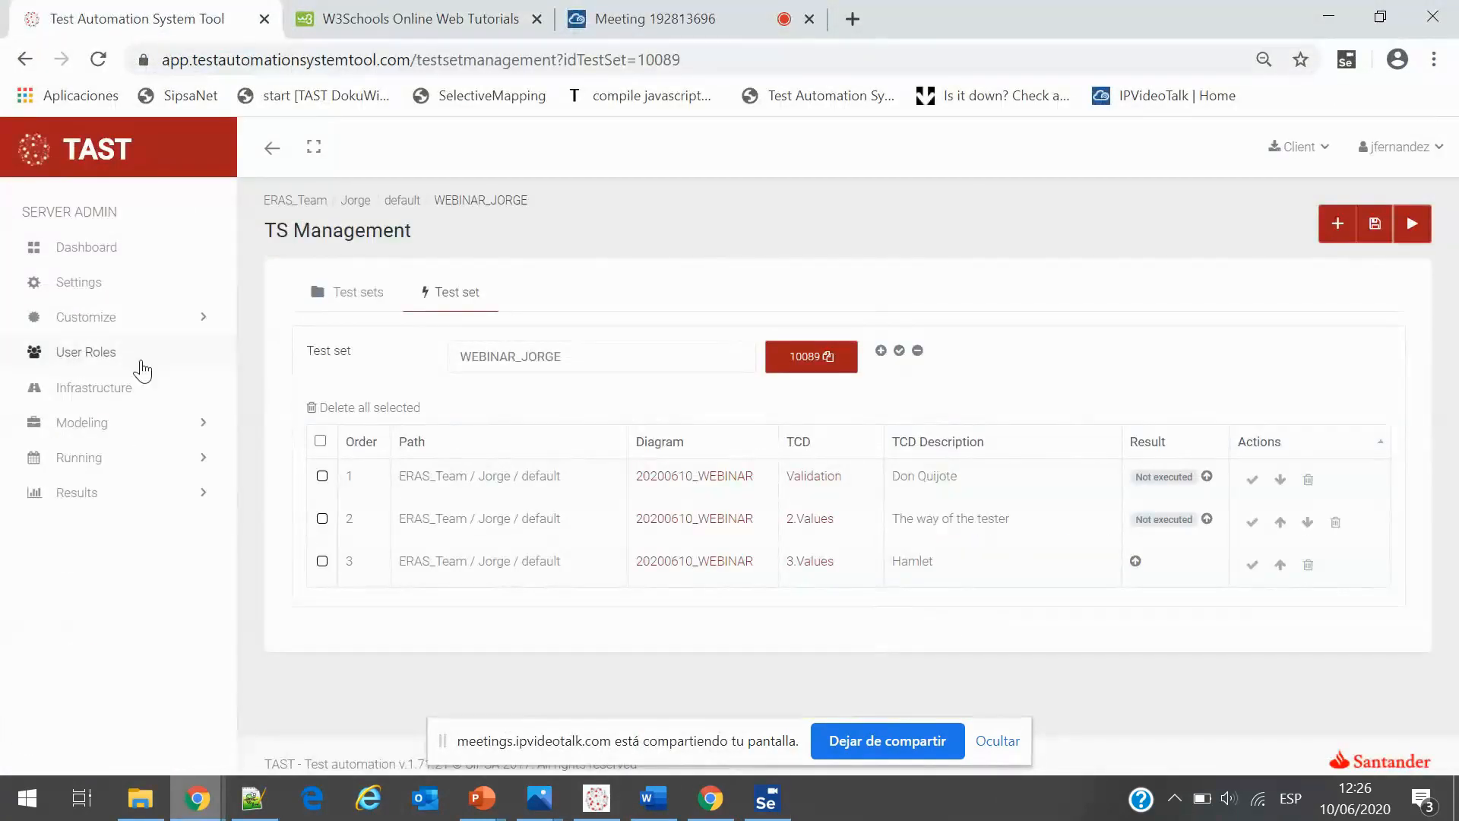
click(123, 423)
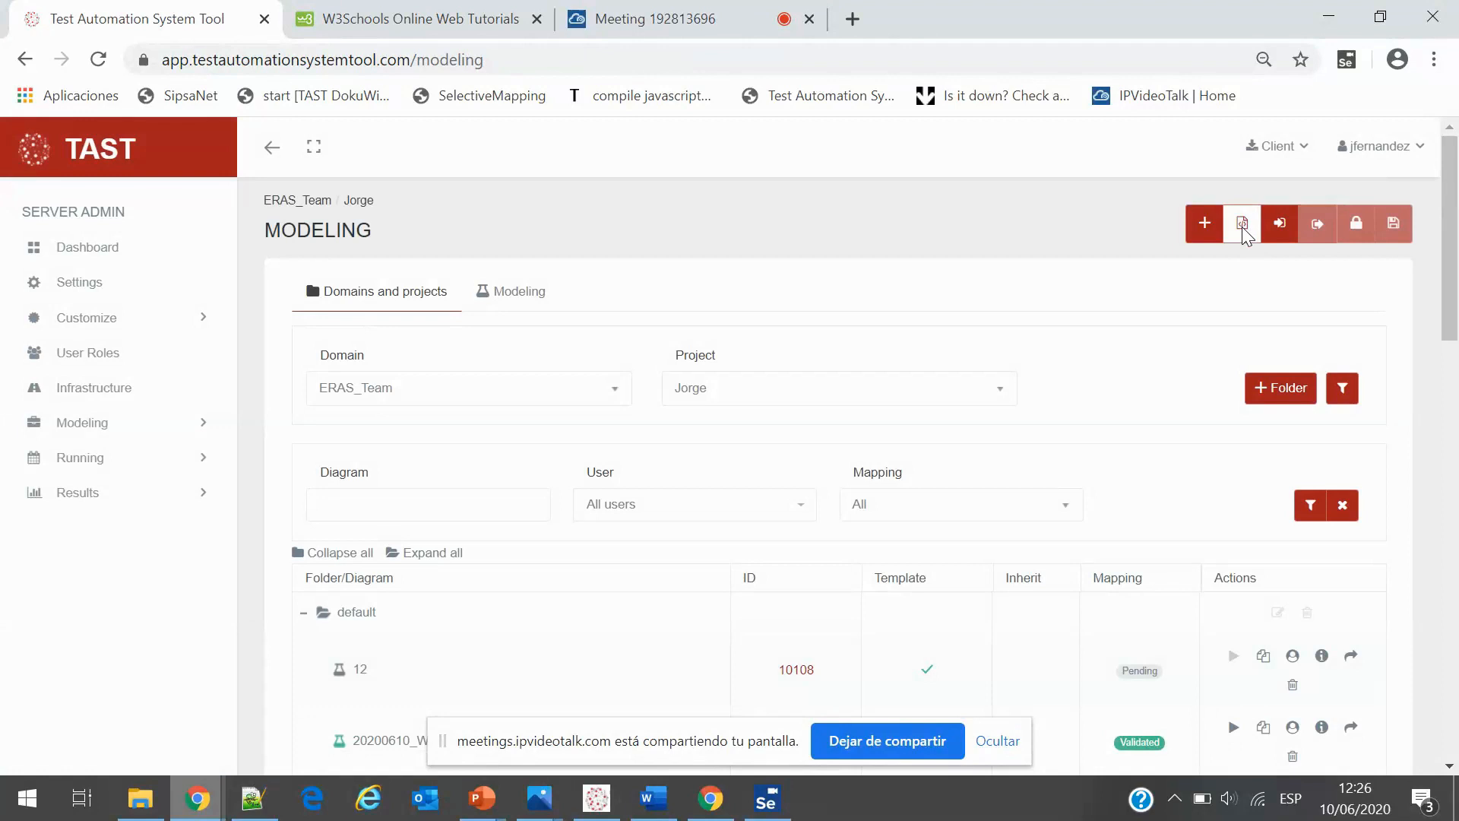
Start a new diagram from a Selenium IDE record and load Webinar SIPSA.side from the Desktop
click(1242, 225)
scroll(938, 334, down, 1)
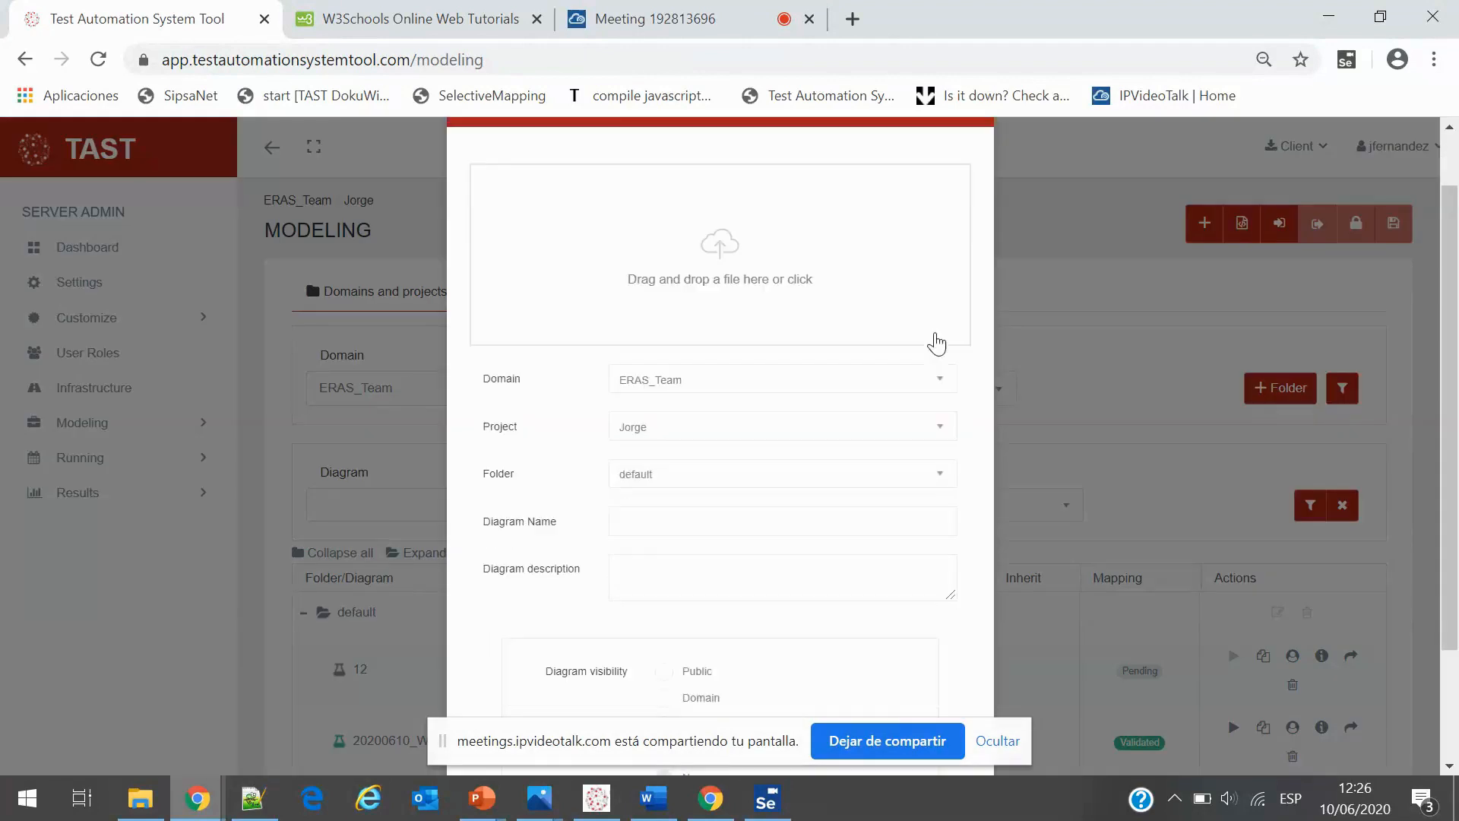
scroll(933, 380, down, 2)
scroll(746, 397, up, 3)
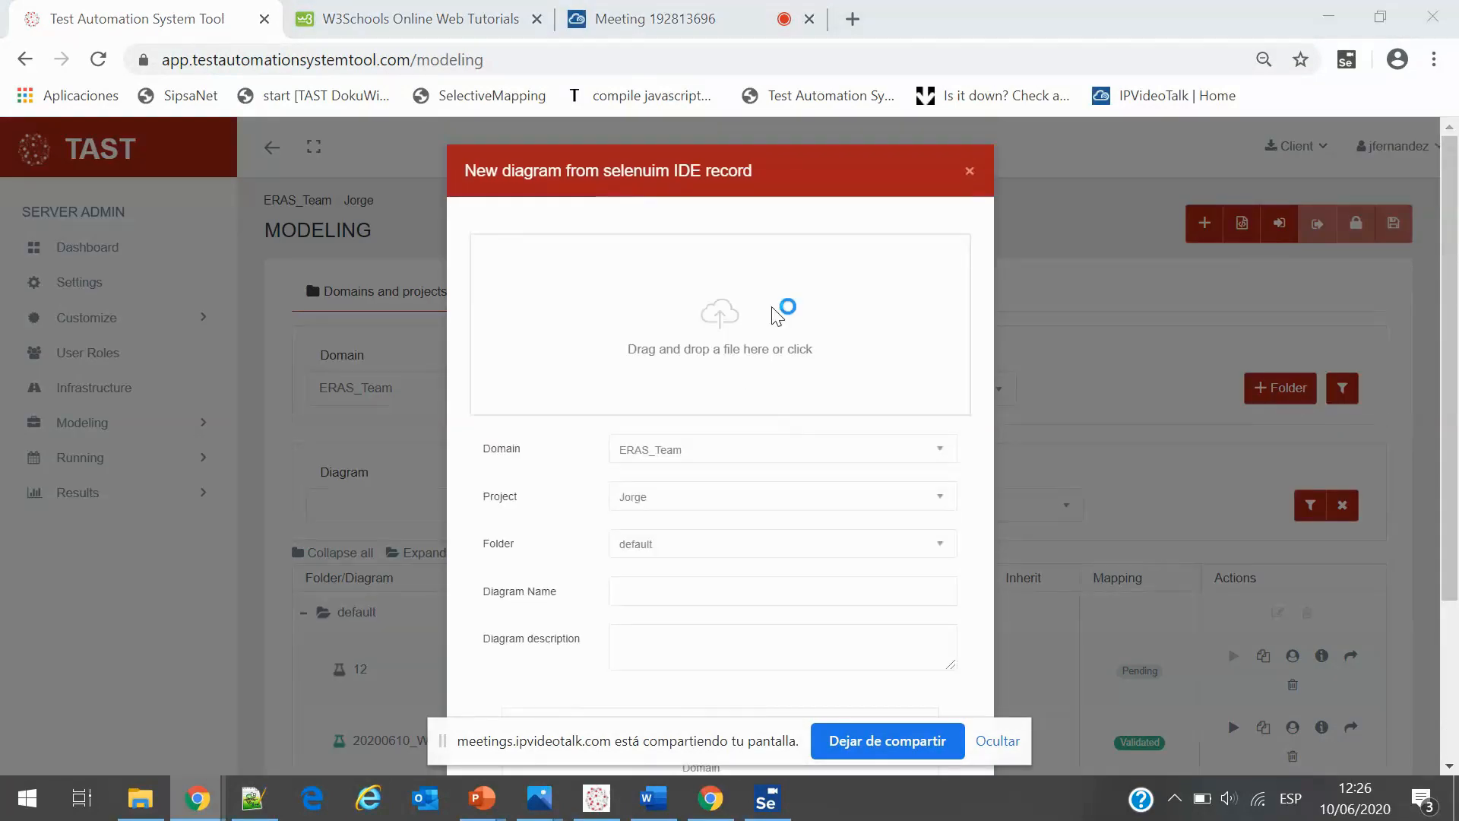
click(775, 314)
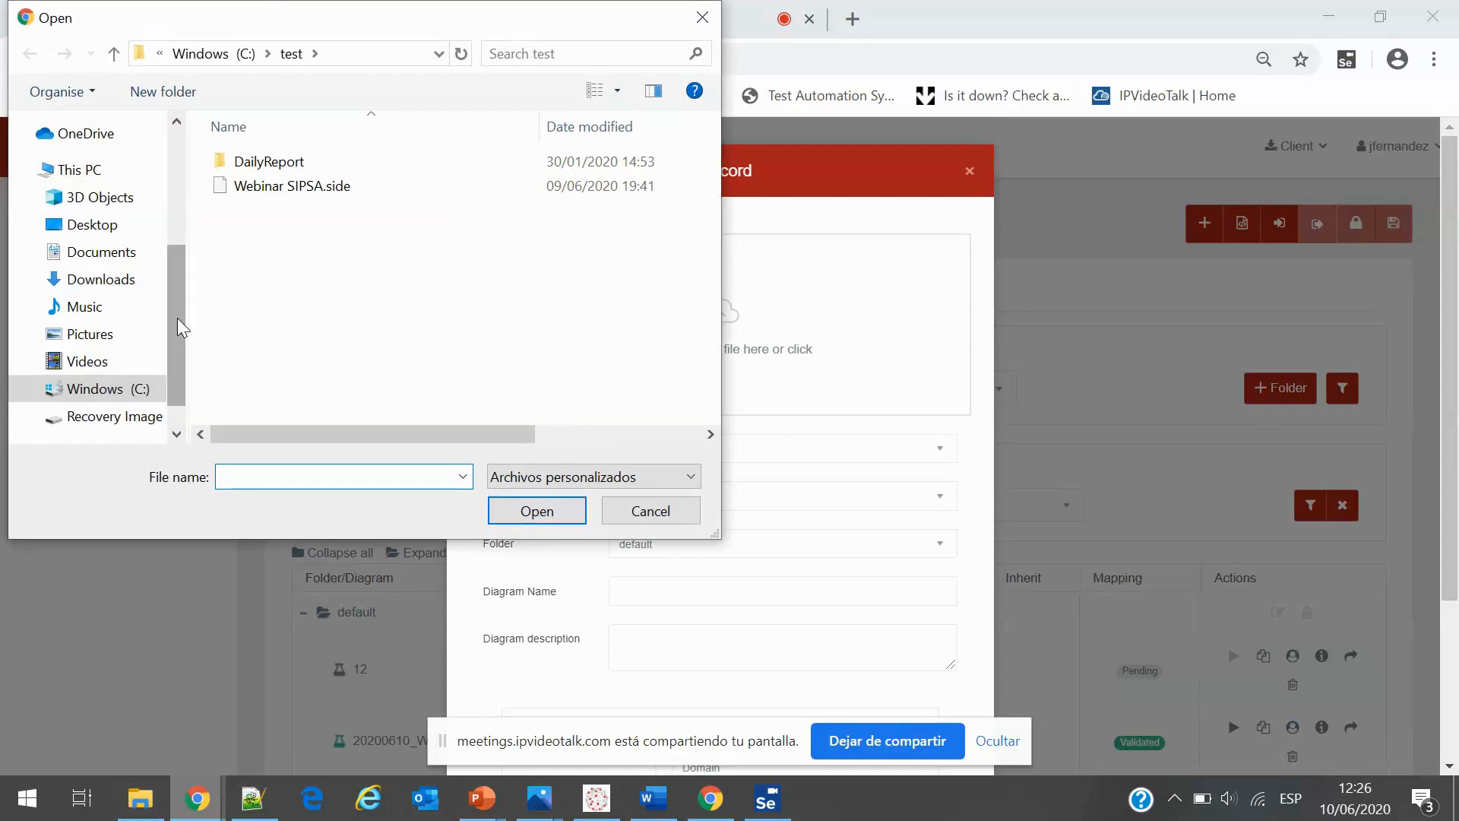
click(141, 230)
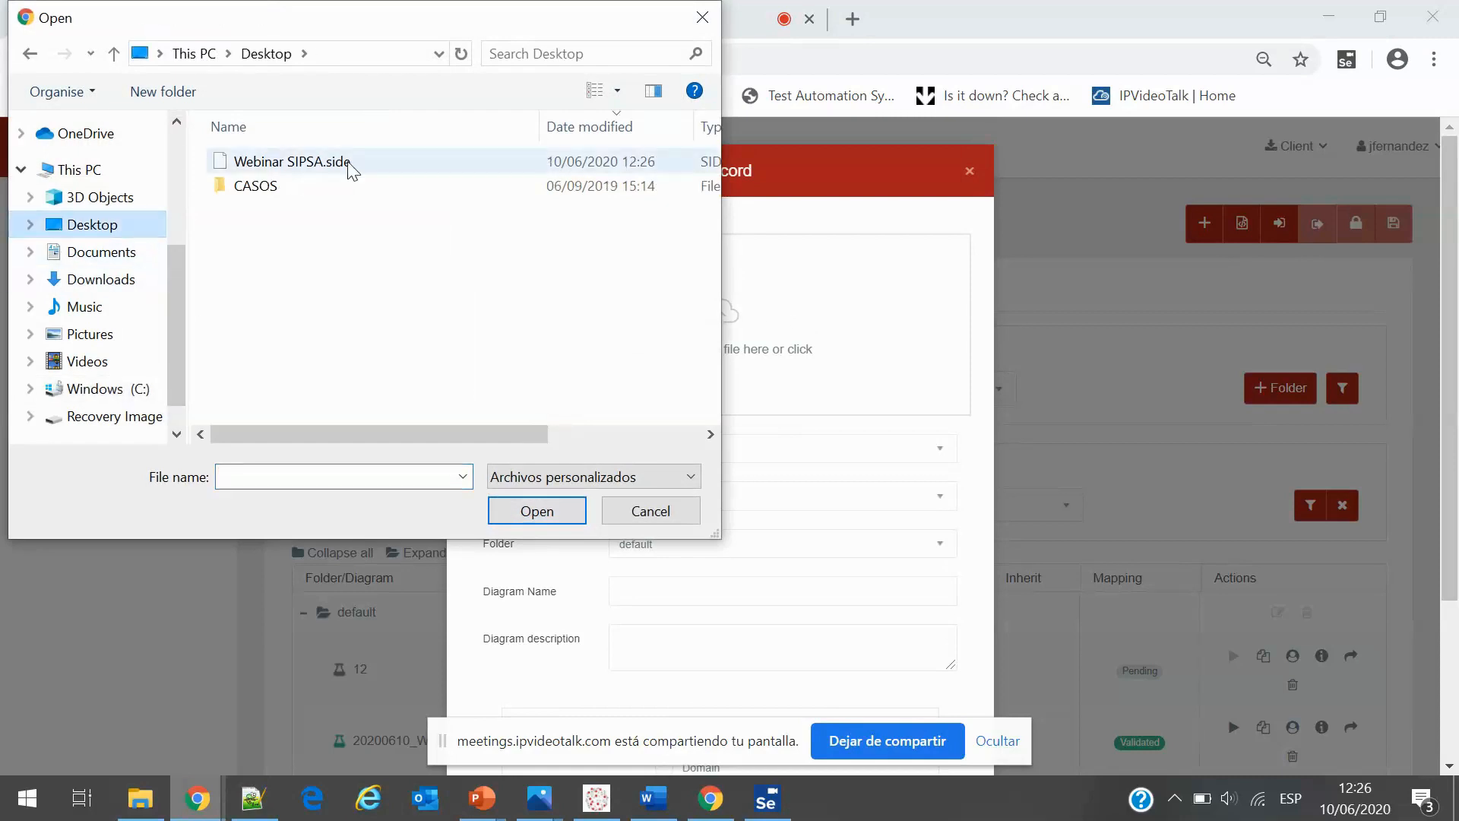
double_click(369, 166)
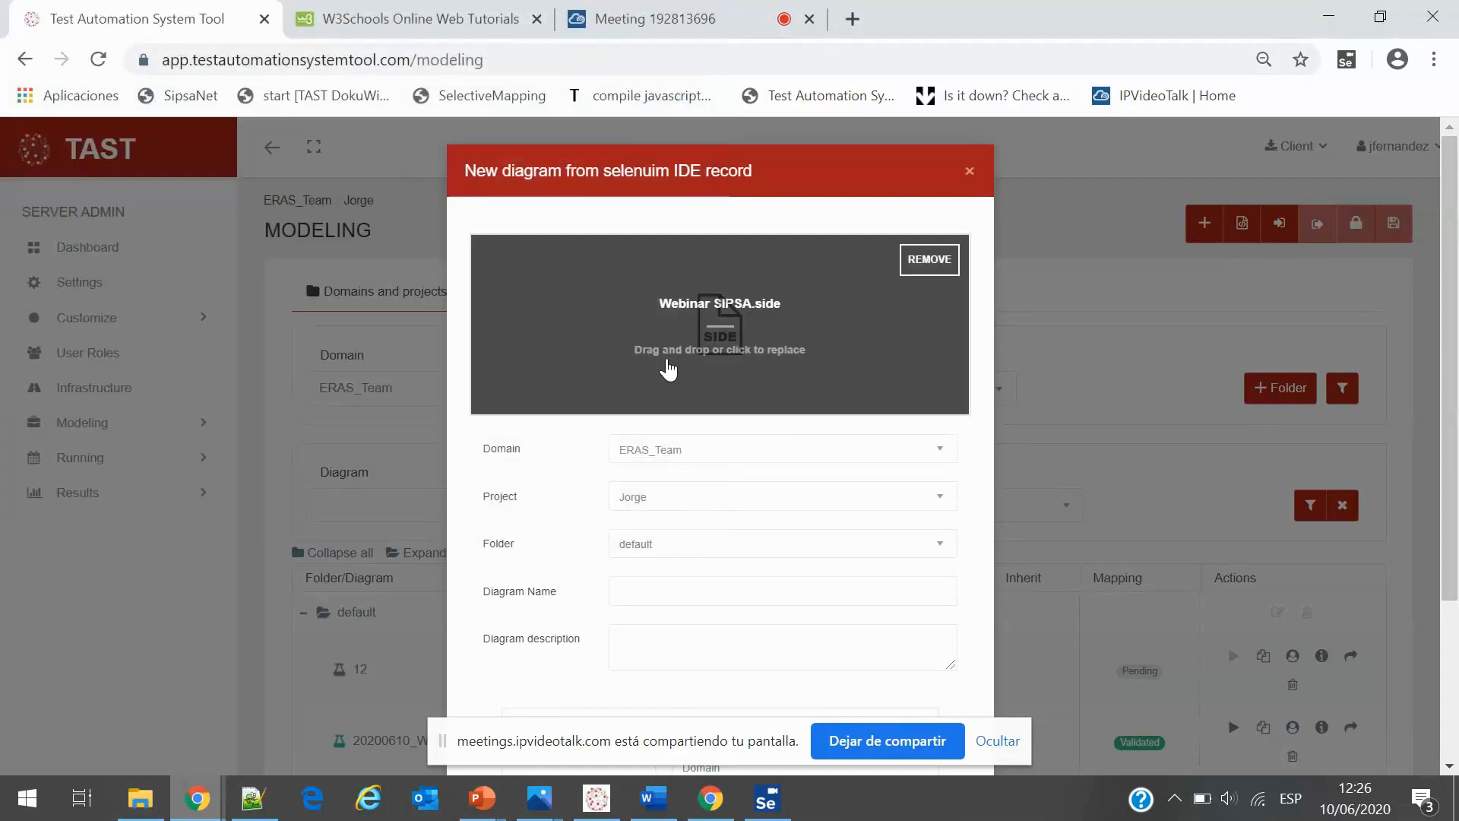
Name the diagram Recording w3school, enter the description "Recordin and playback" and import the recording
scroll(719, 512, down, 3)
click(645, 377)
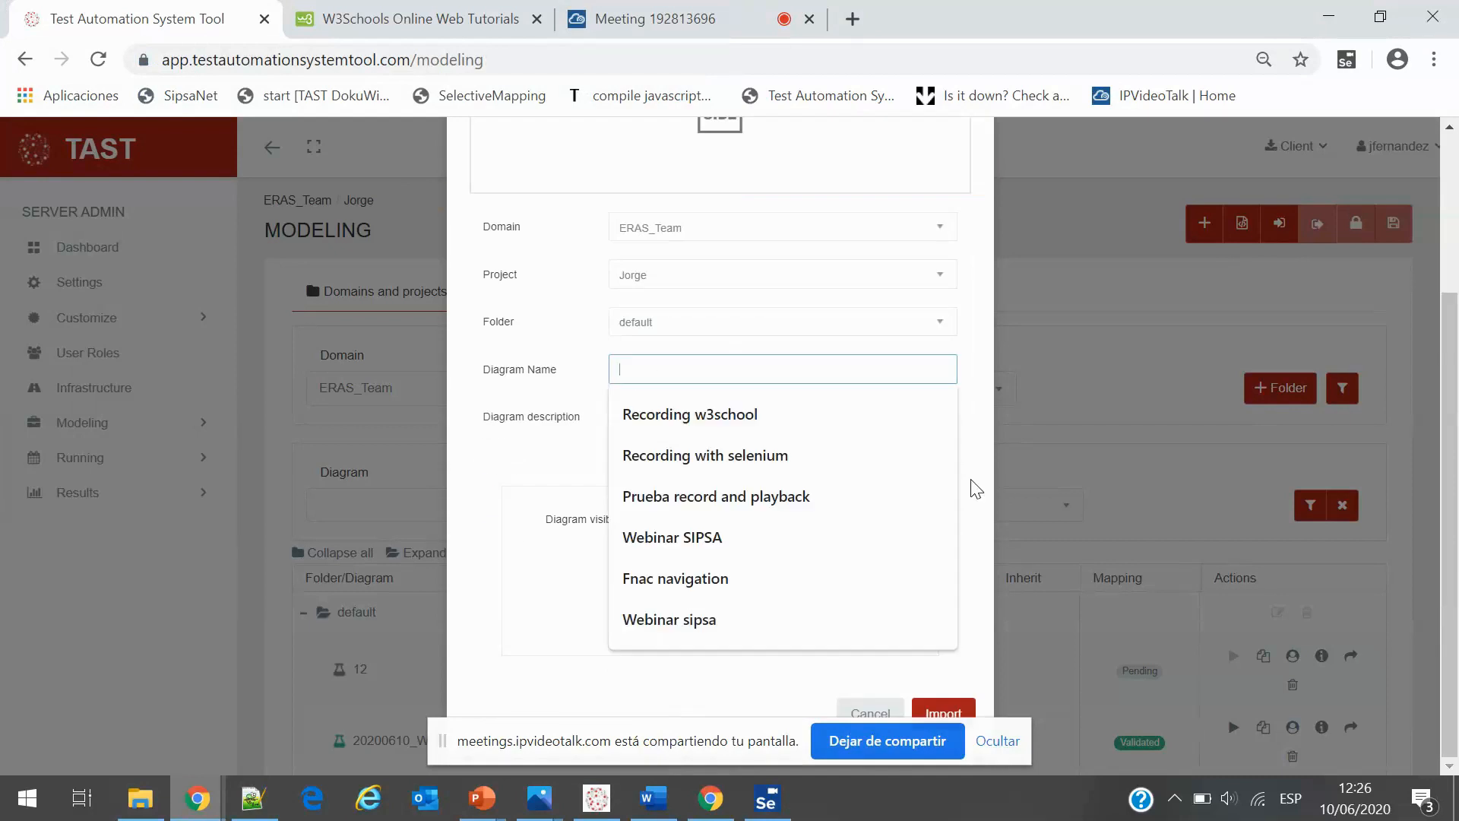
click(827, 407)
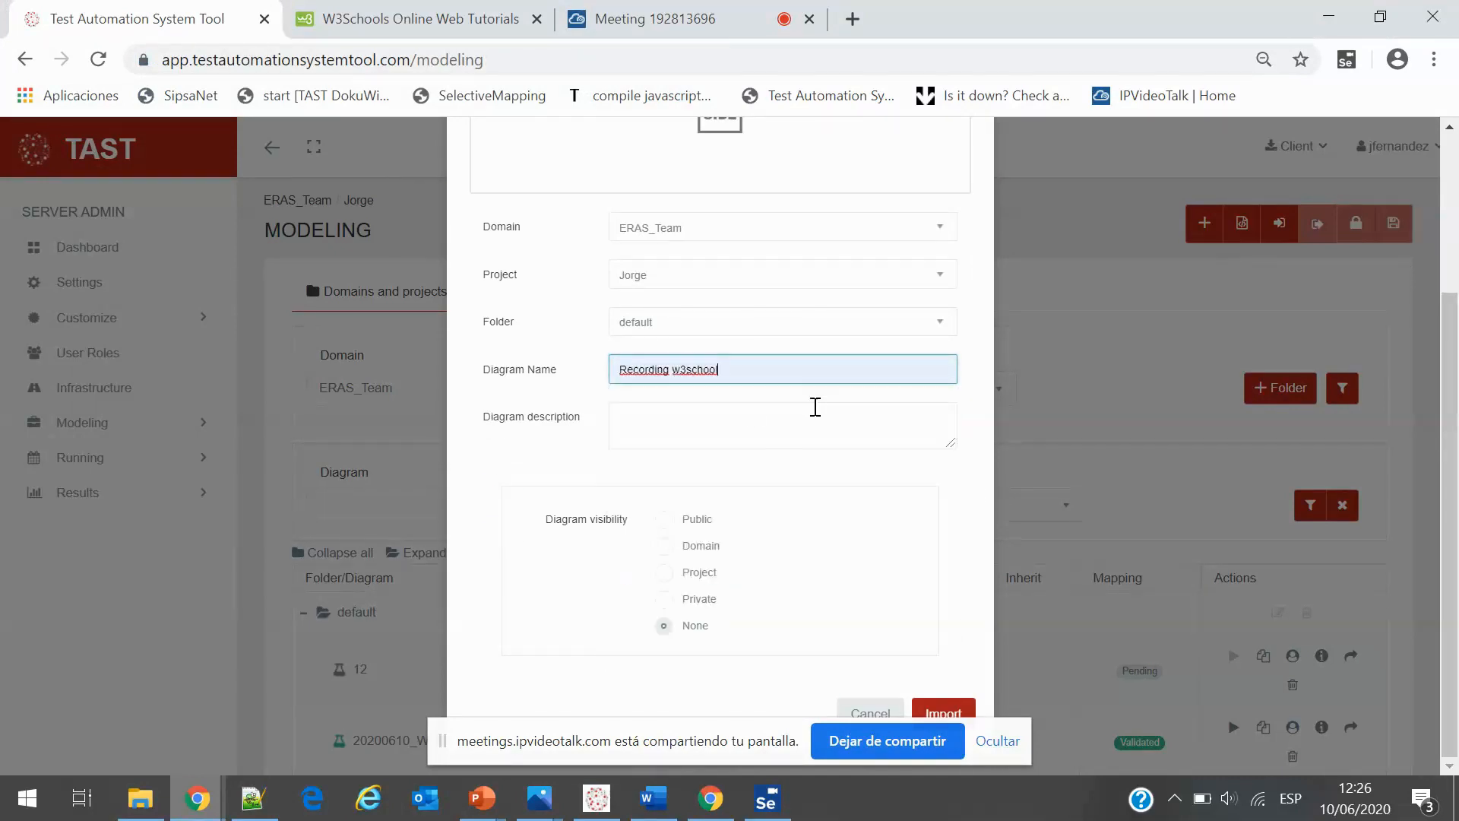
click(734, 420)
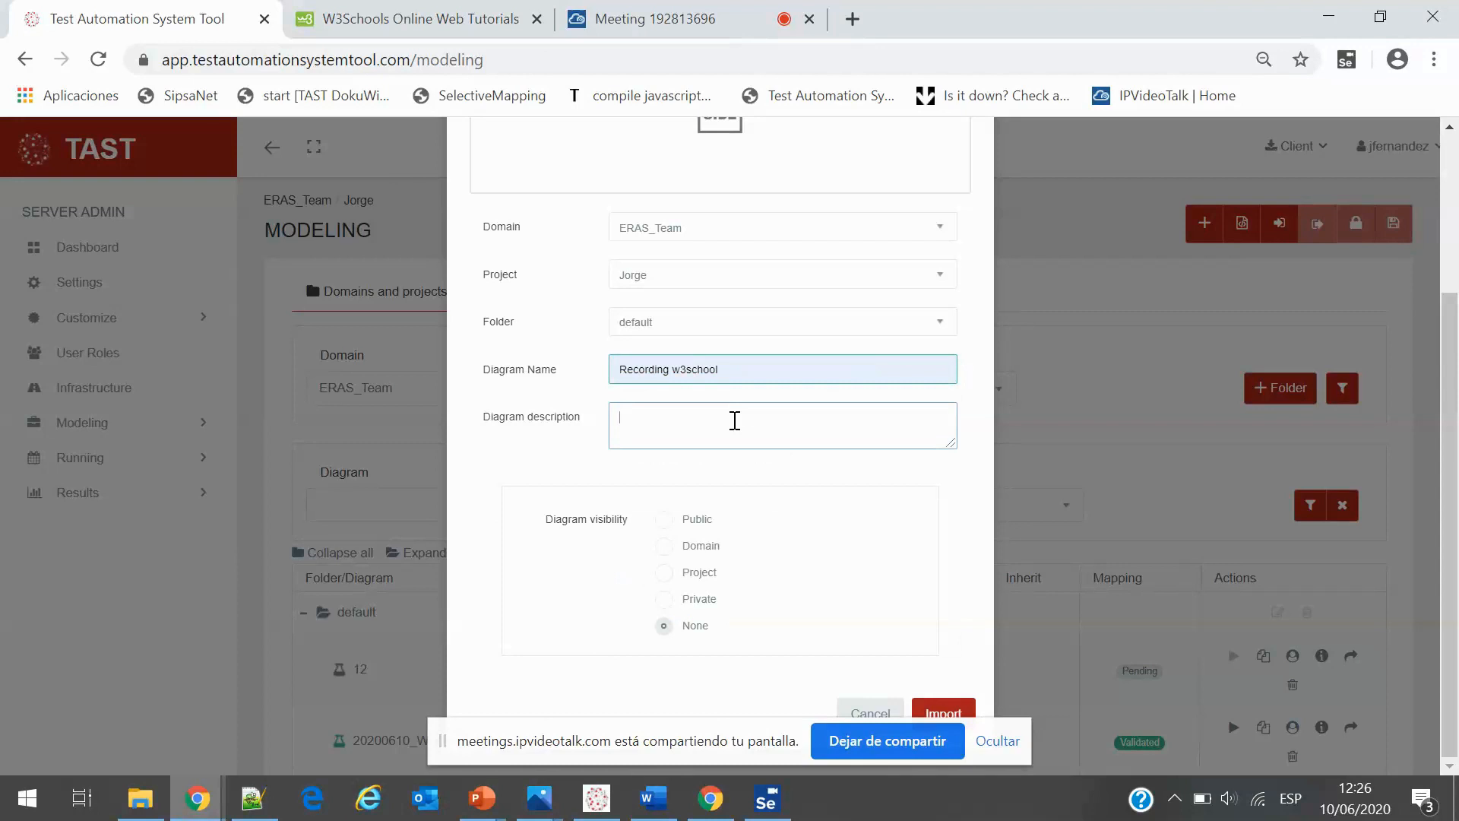
text(Record)
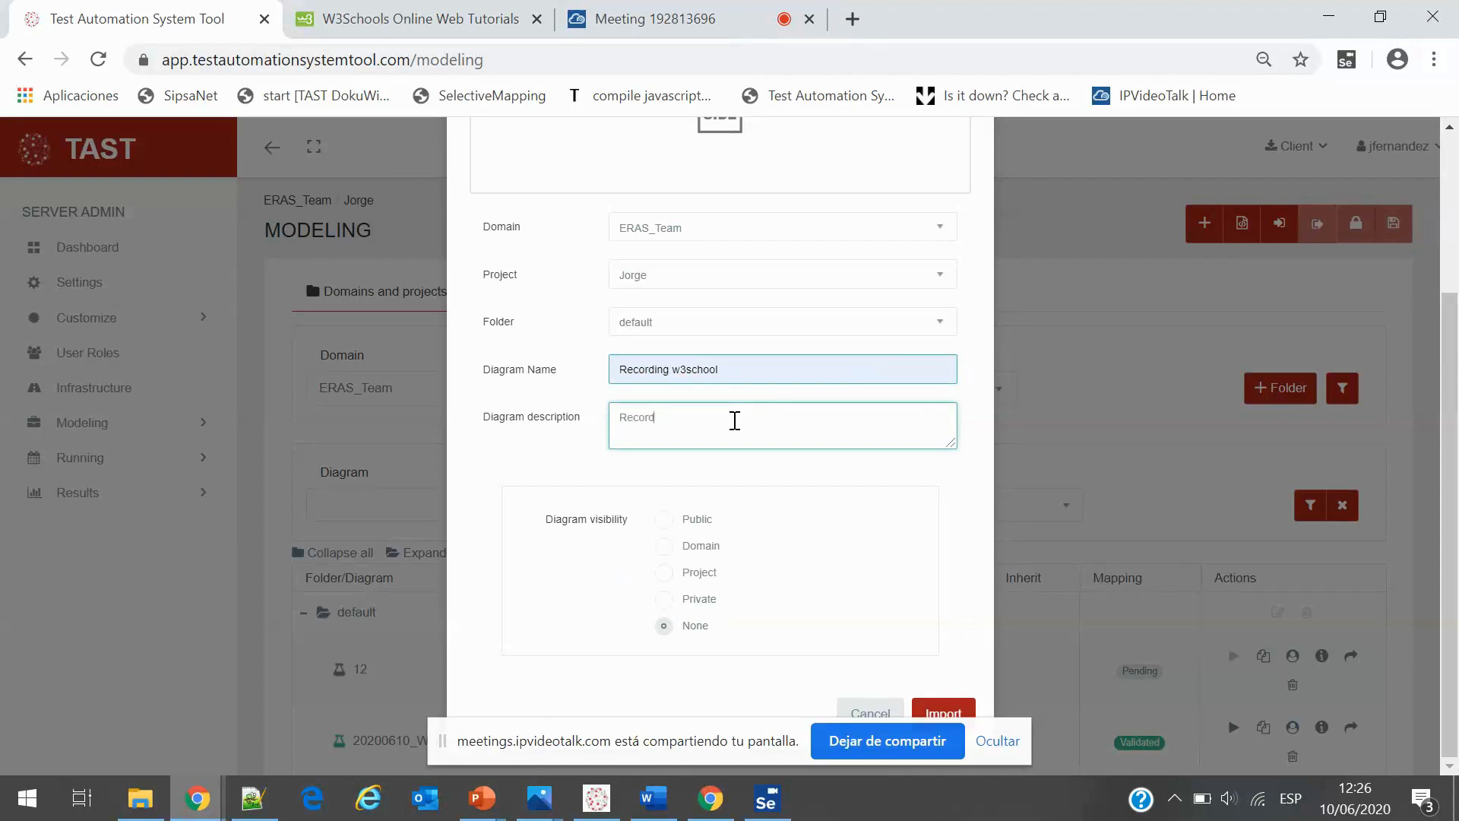
text(in and playback)
click(945, 712)
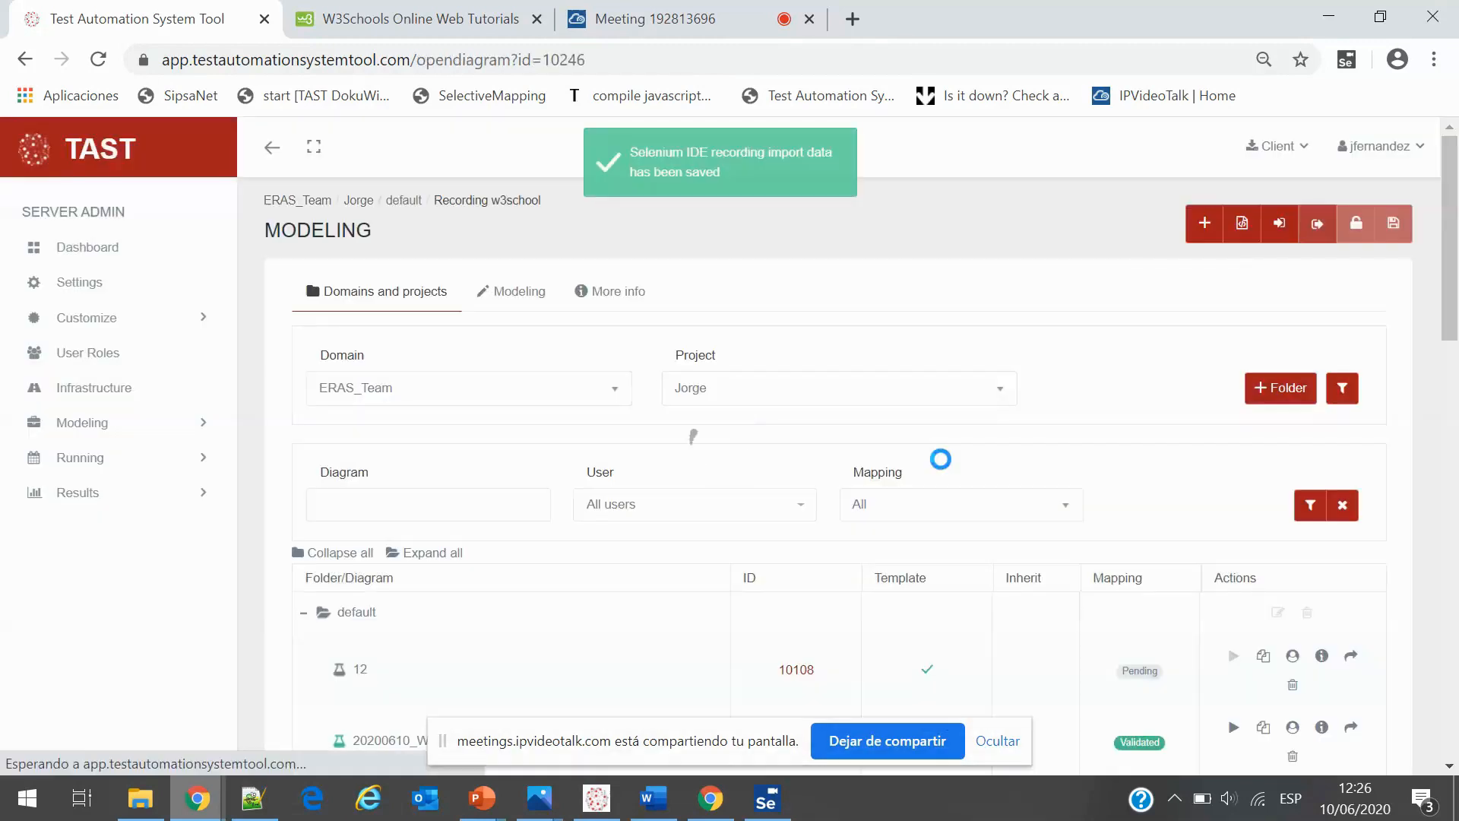
Examine the steps of the imported Recording w3school diagram and return to the diagram list without saving
scroll(755, 410, down, 1)
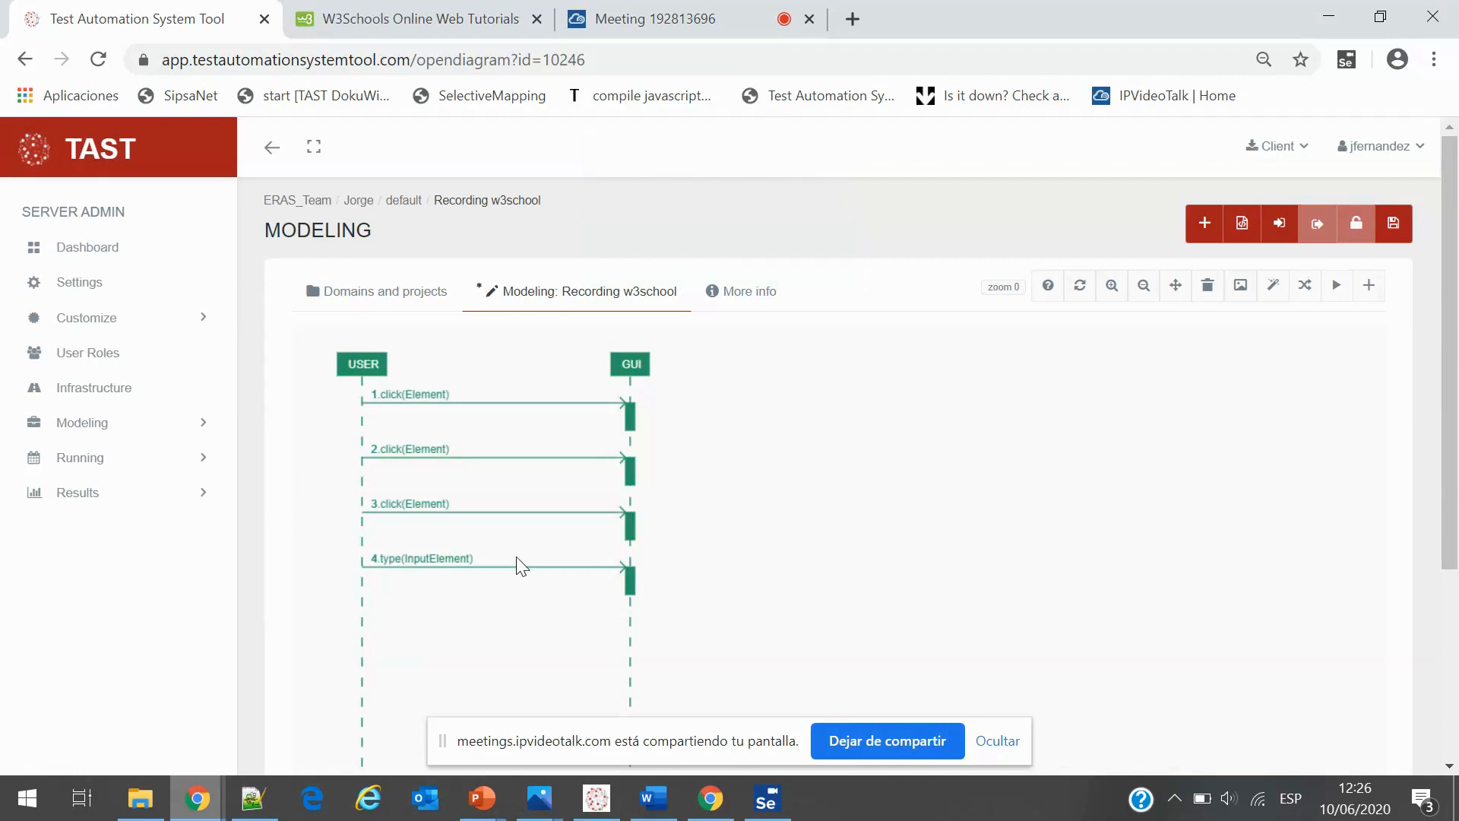
scroll(477, 456, up, 1)
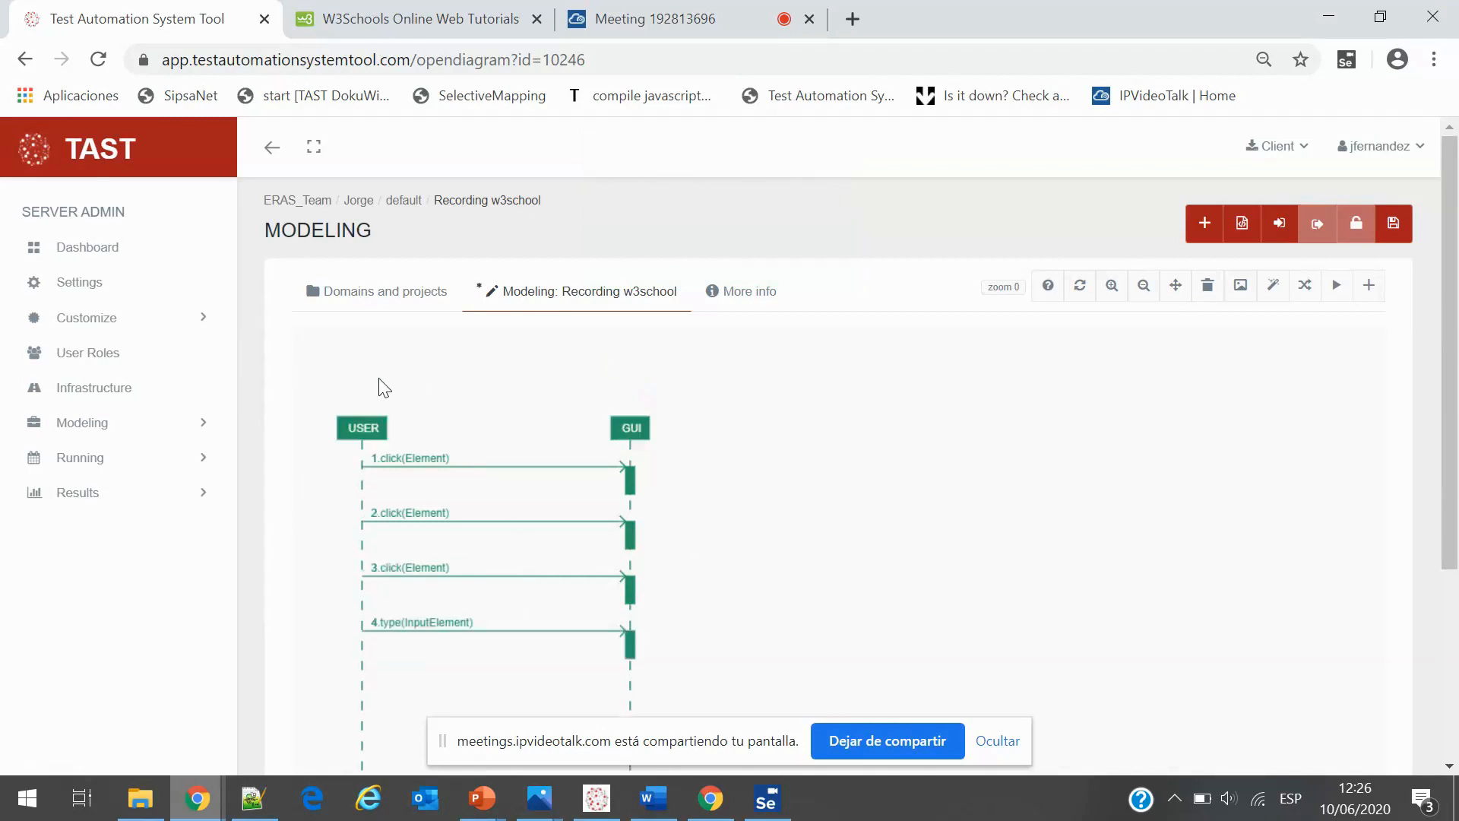
click(149, 421)
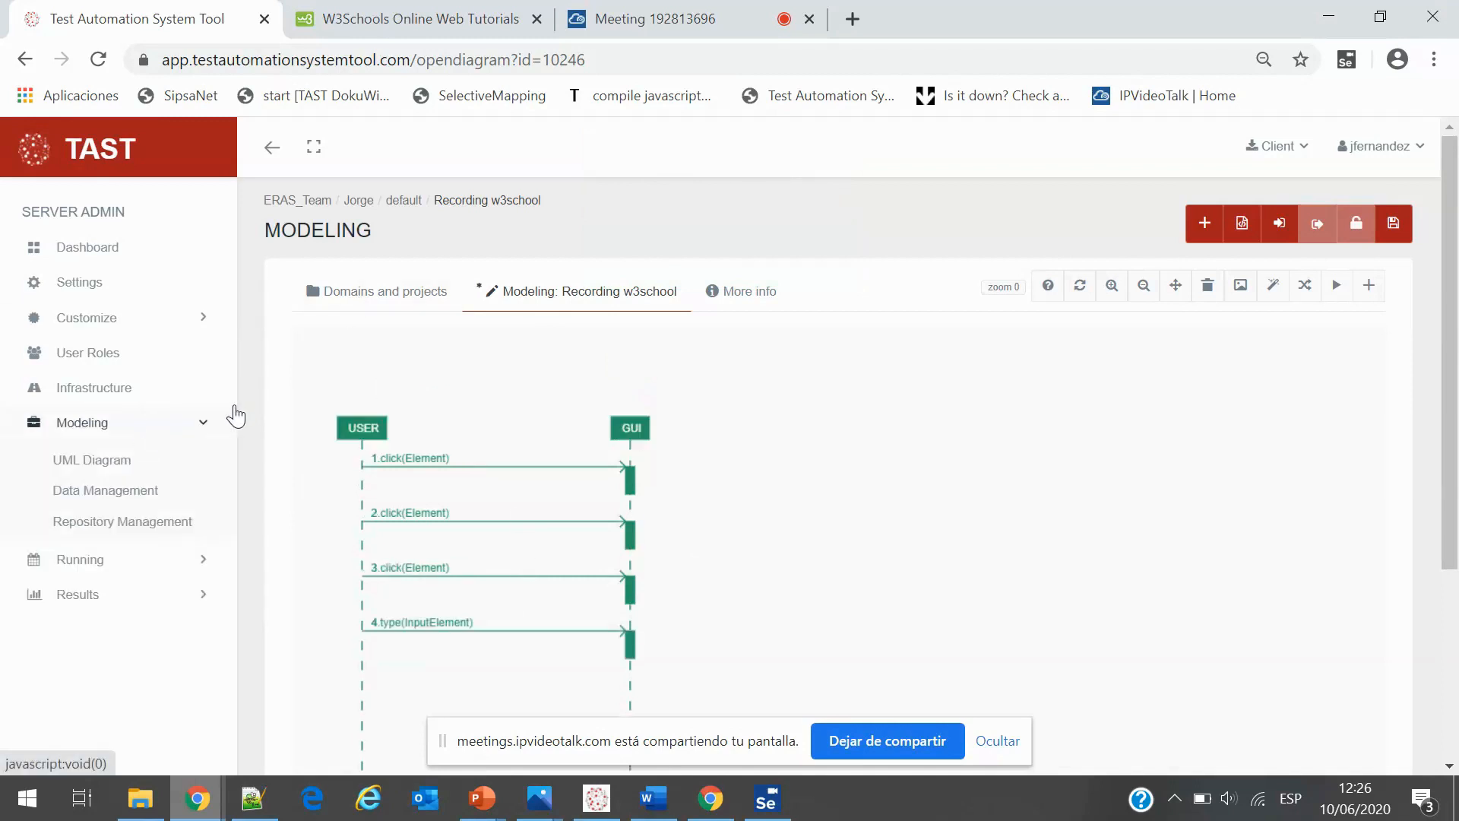
click(118, 462)
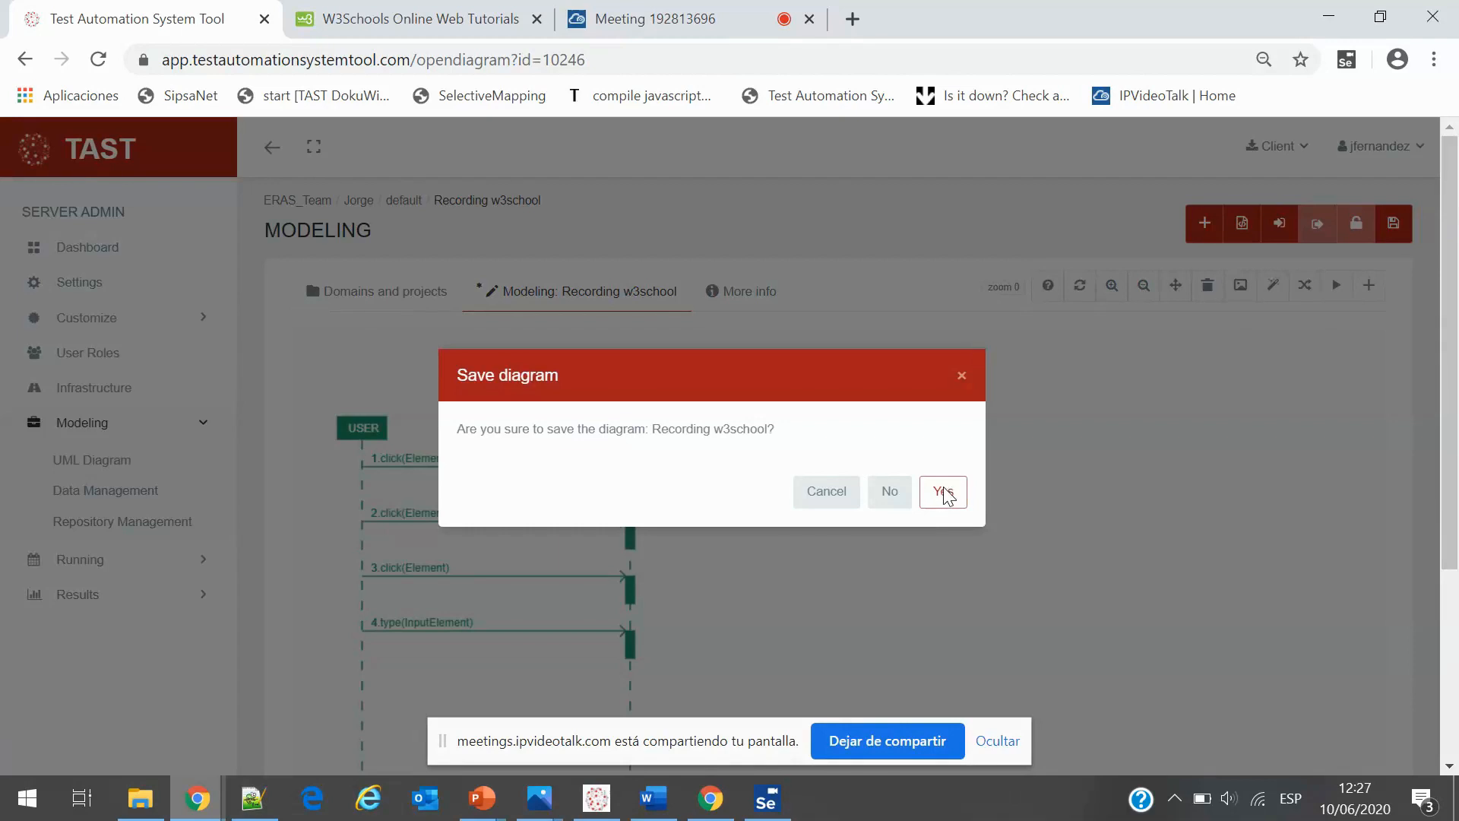
click(887, 493)
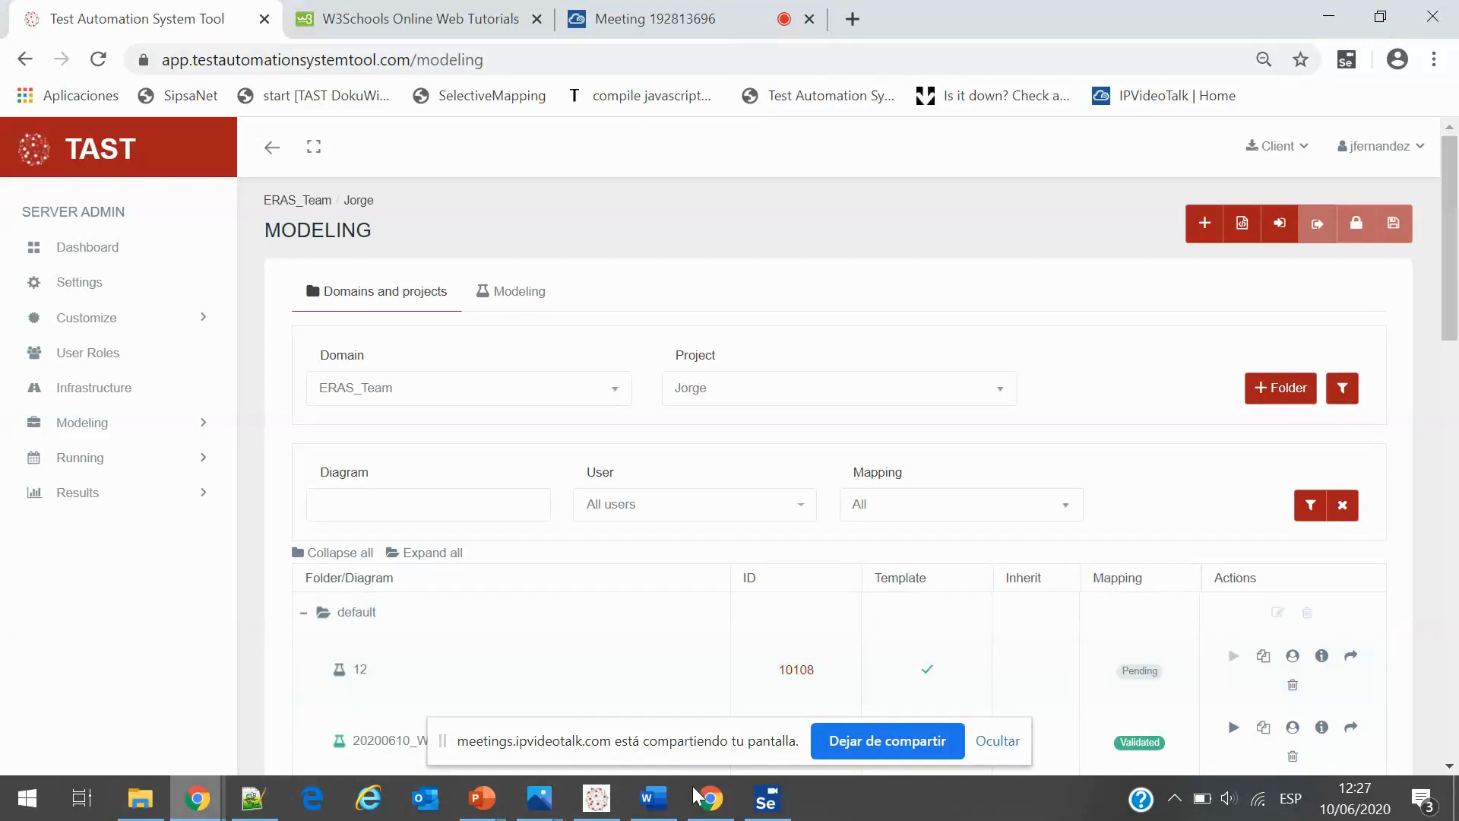
Switch to Word and view the diagram, test case data and test set links in the WEBINAR results report
mouse_move(654, 805)
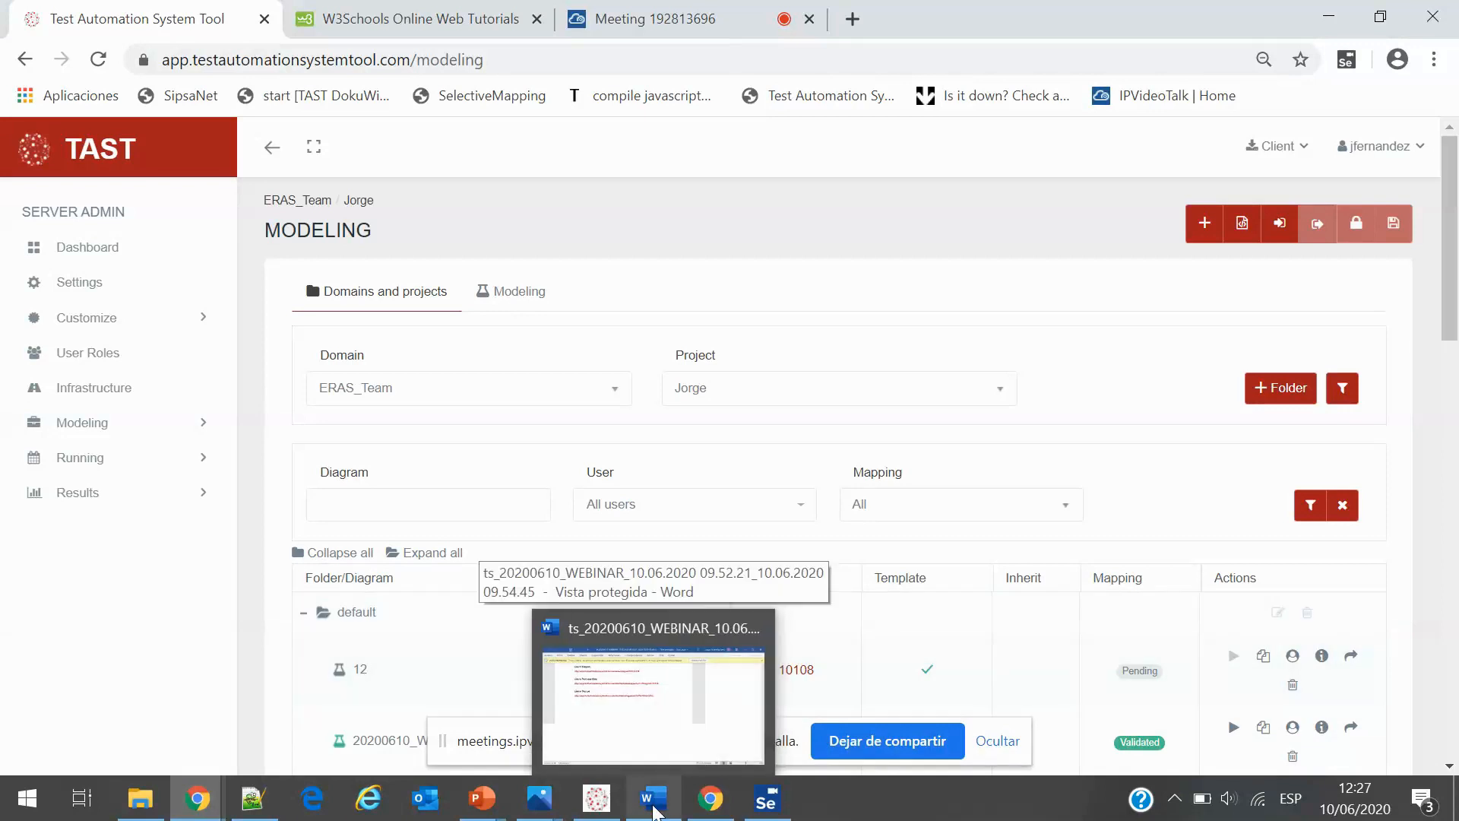
click(654, 811)
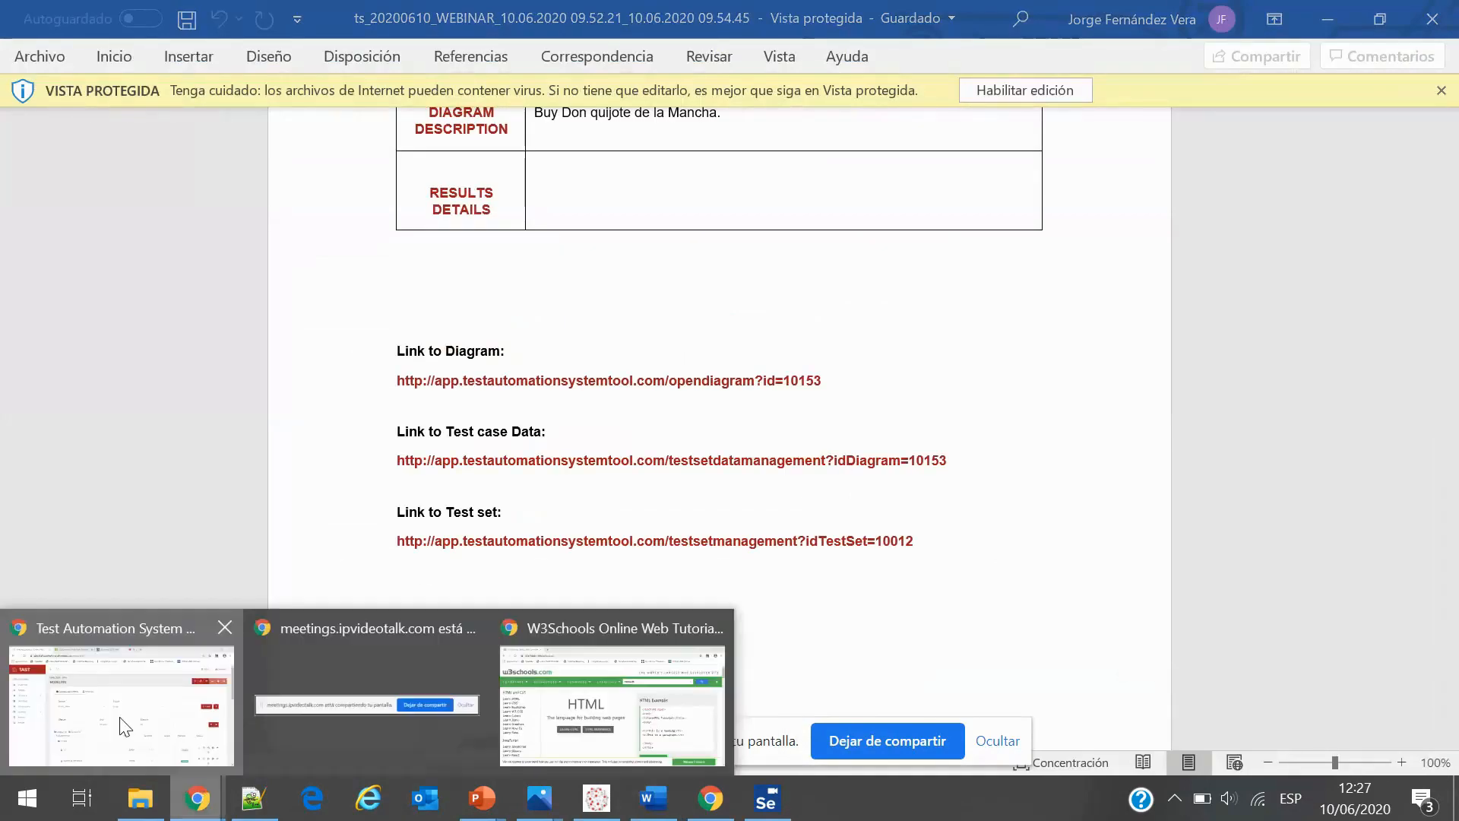
Switch back to TAST in Chrome and open the list of test results
click(121, 695)
scroll(208, 495, down, 1)
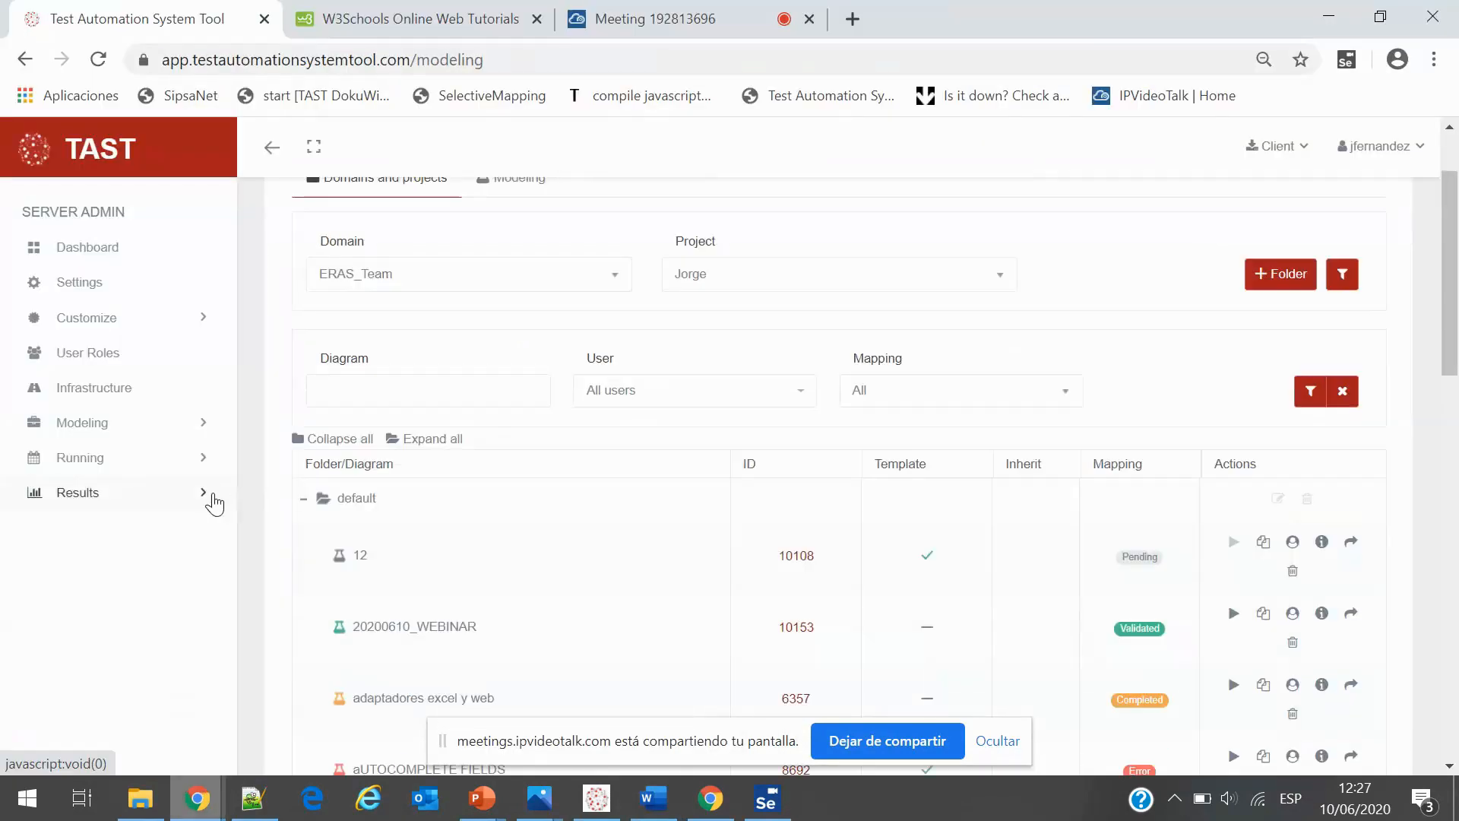
click(208, 494)
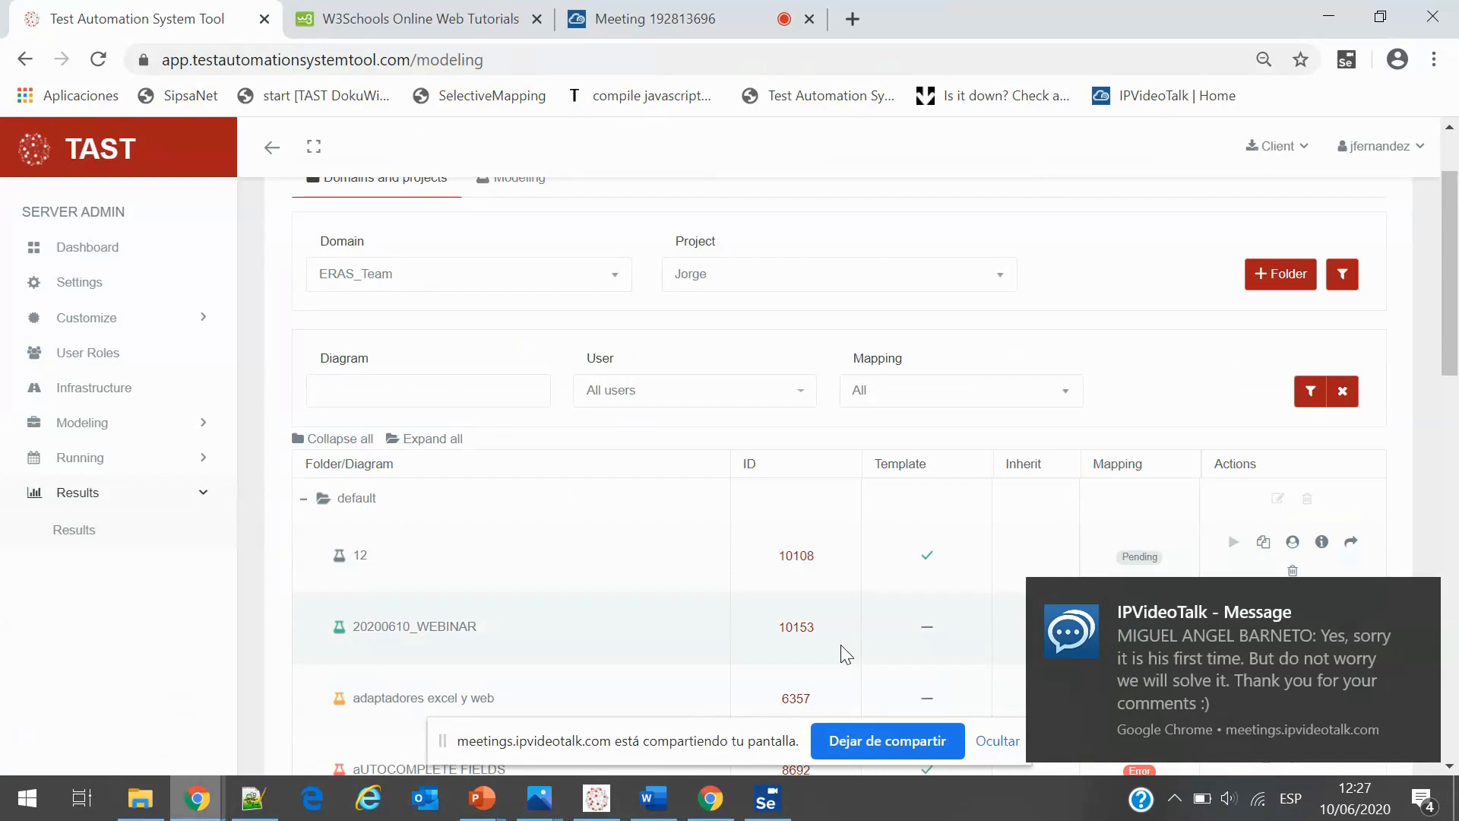
click(75, 530)
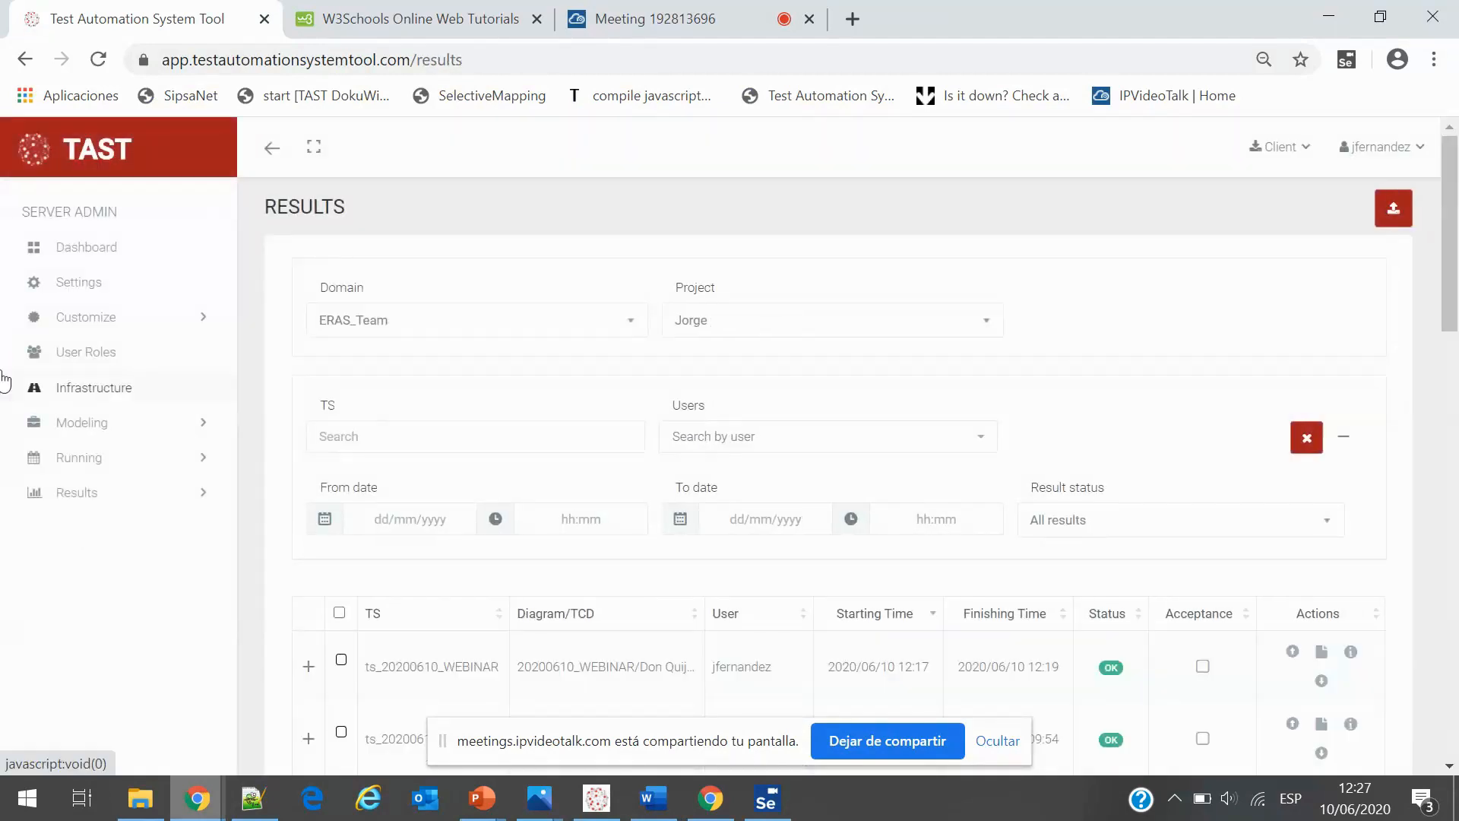
scroll(1119, 311, down, 3)
scroll(1073, 577, up, 3)
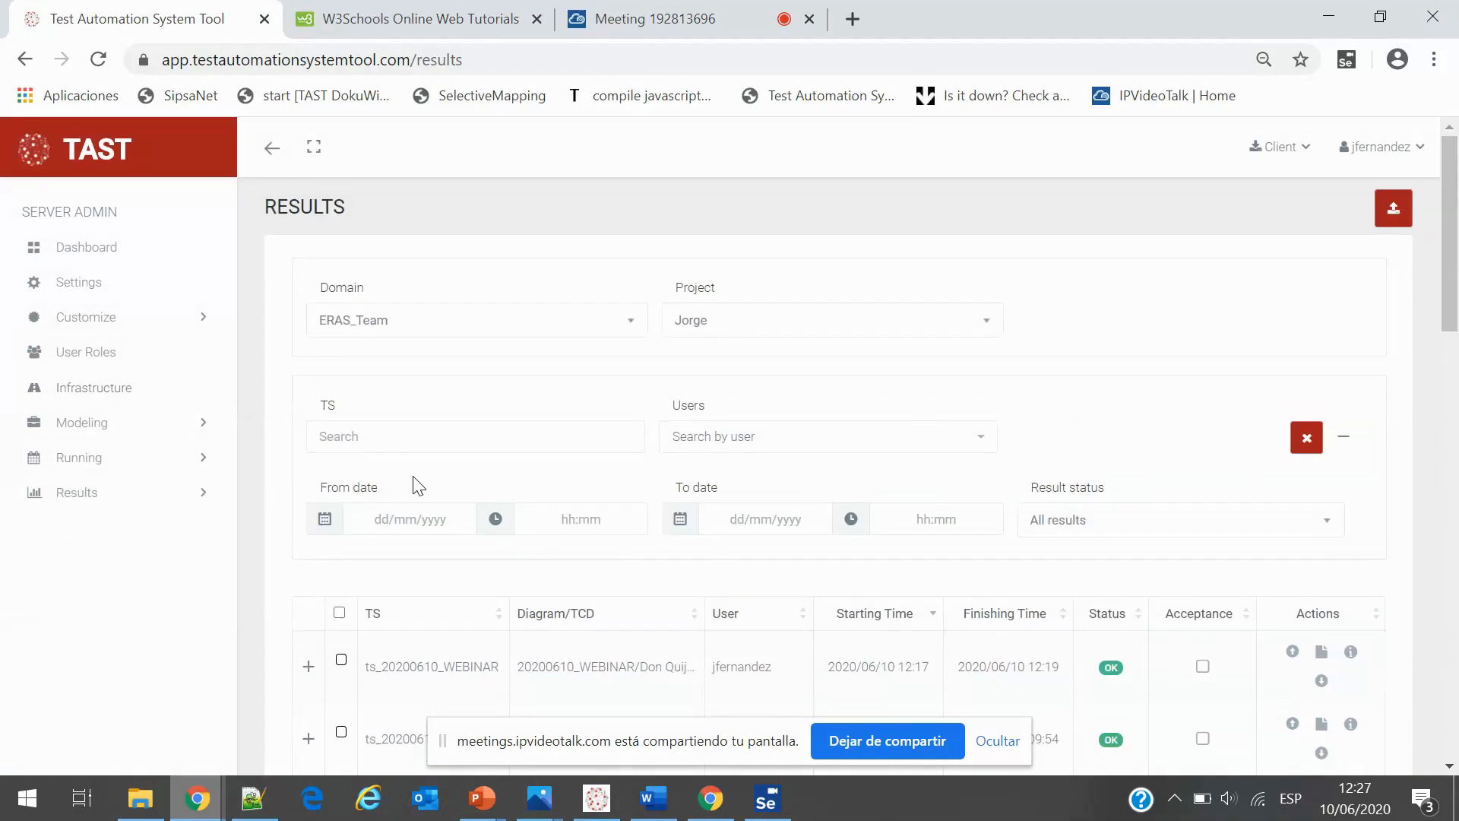
Filter the results by test set text Webinar and by the signed-in user's account
click(480, 431)
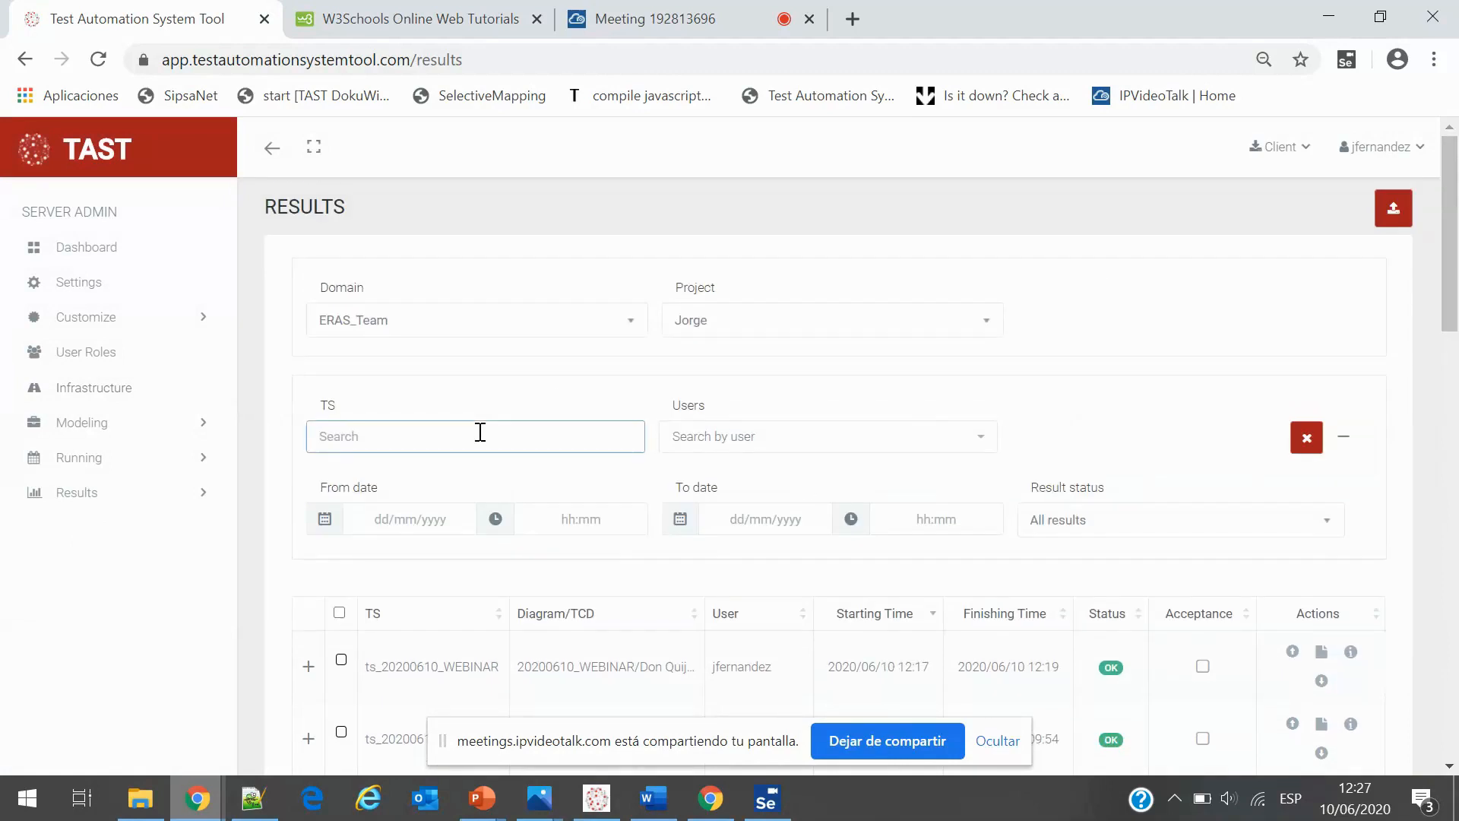
text(Webinar)
scroll(1406, 387, down, 2)
click(856, 339)
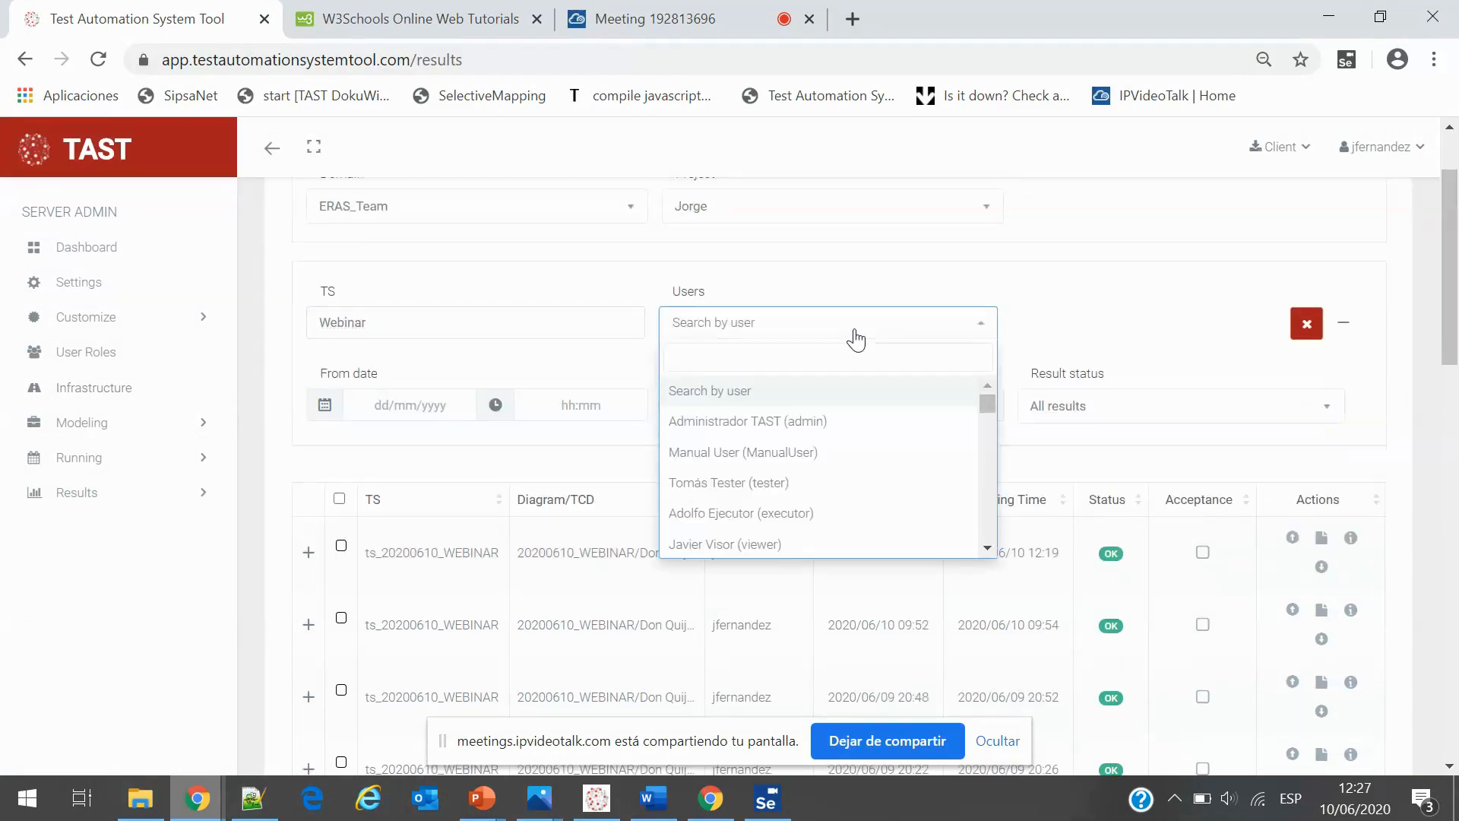
text(jorge)
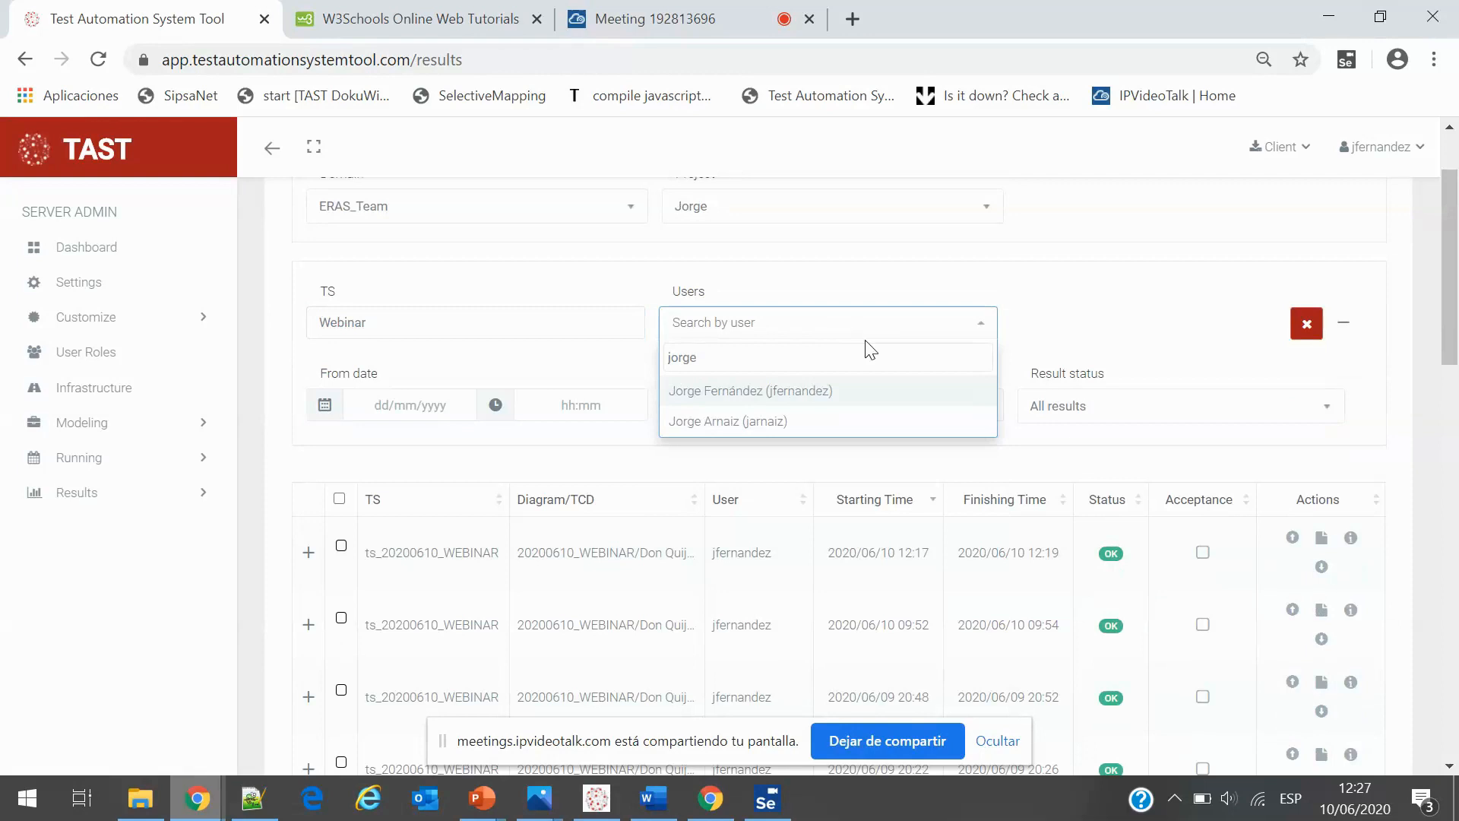
click(888, 396)
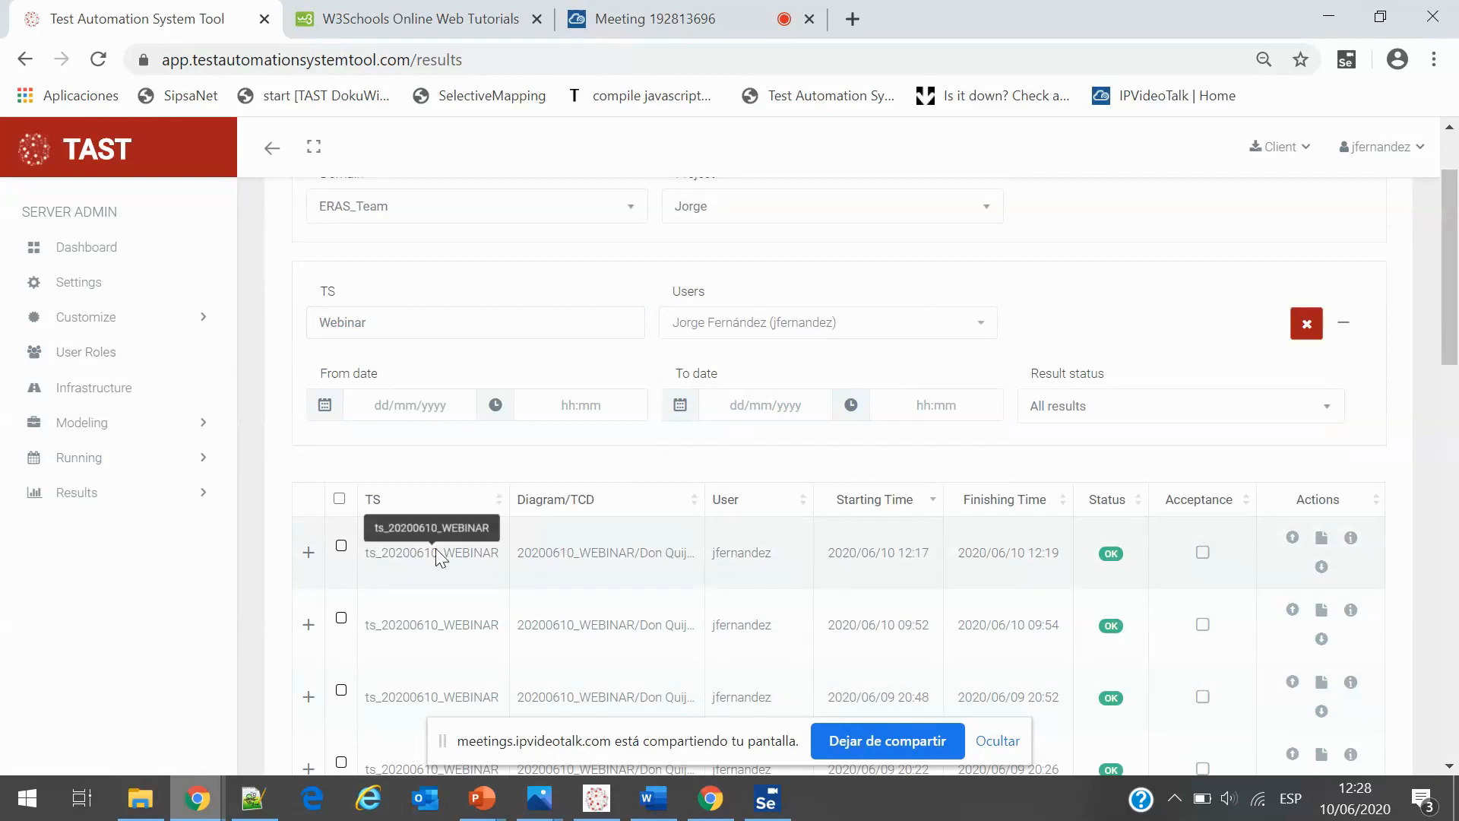
scroll(436, 554, down, 2)
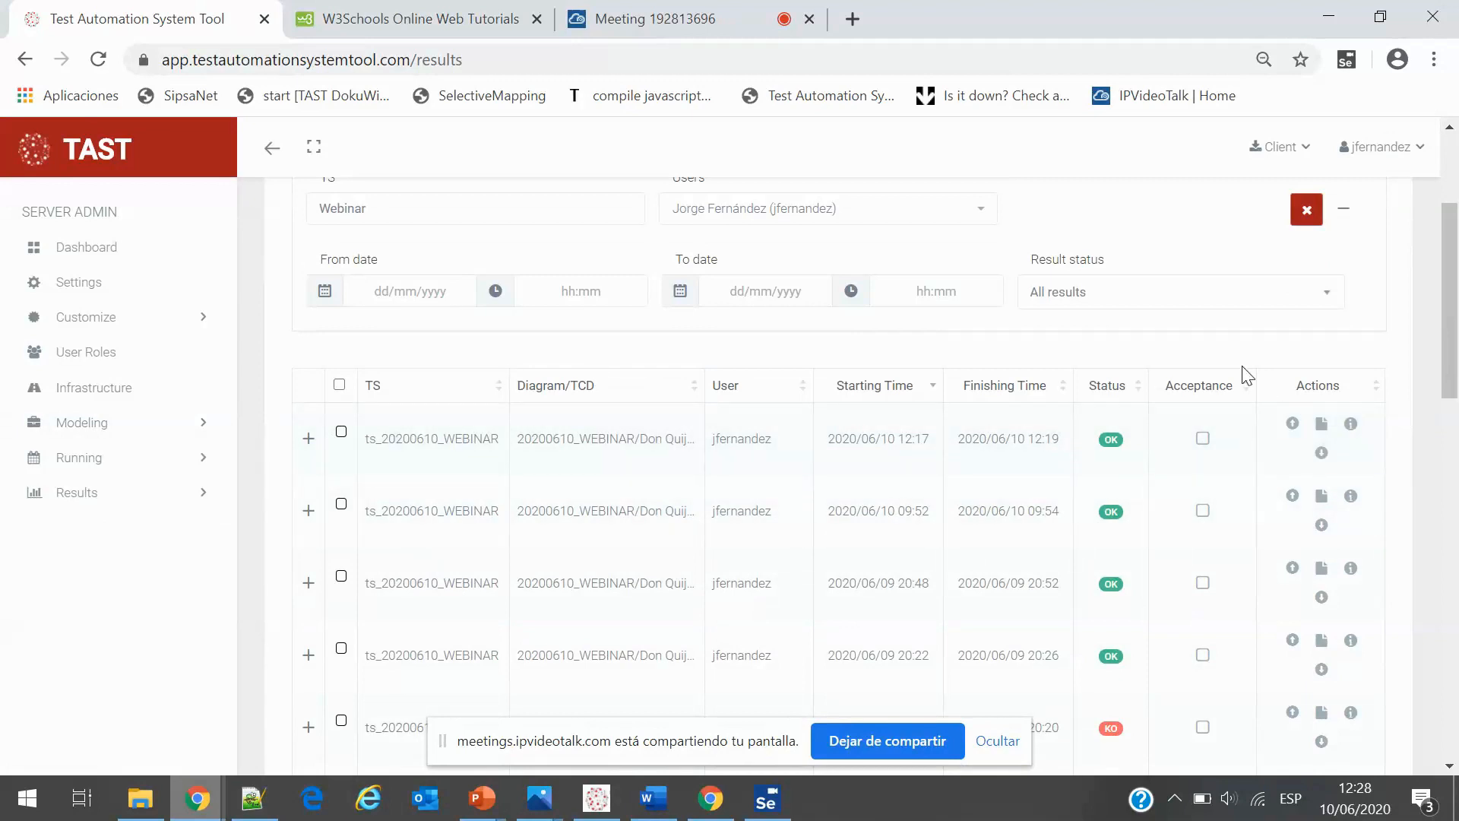
Select the two most recent WEBINAR results and clear both selections again
click(341, 433)
click(340, 532)
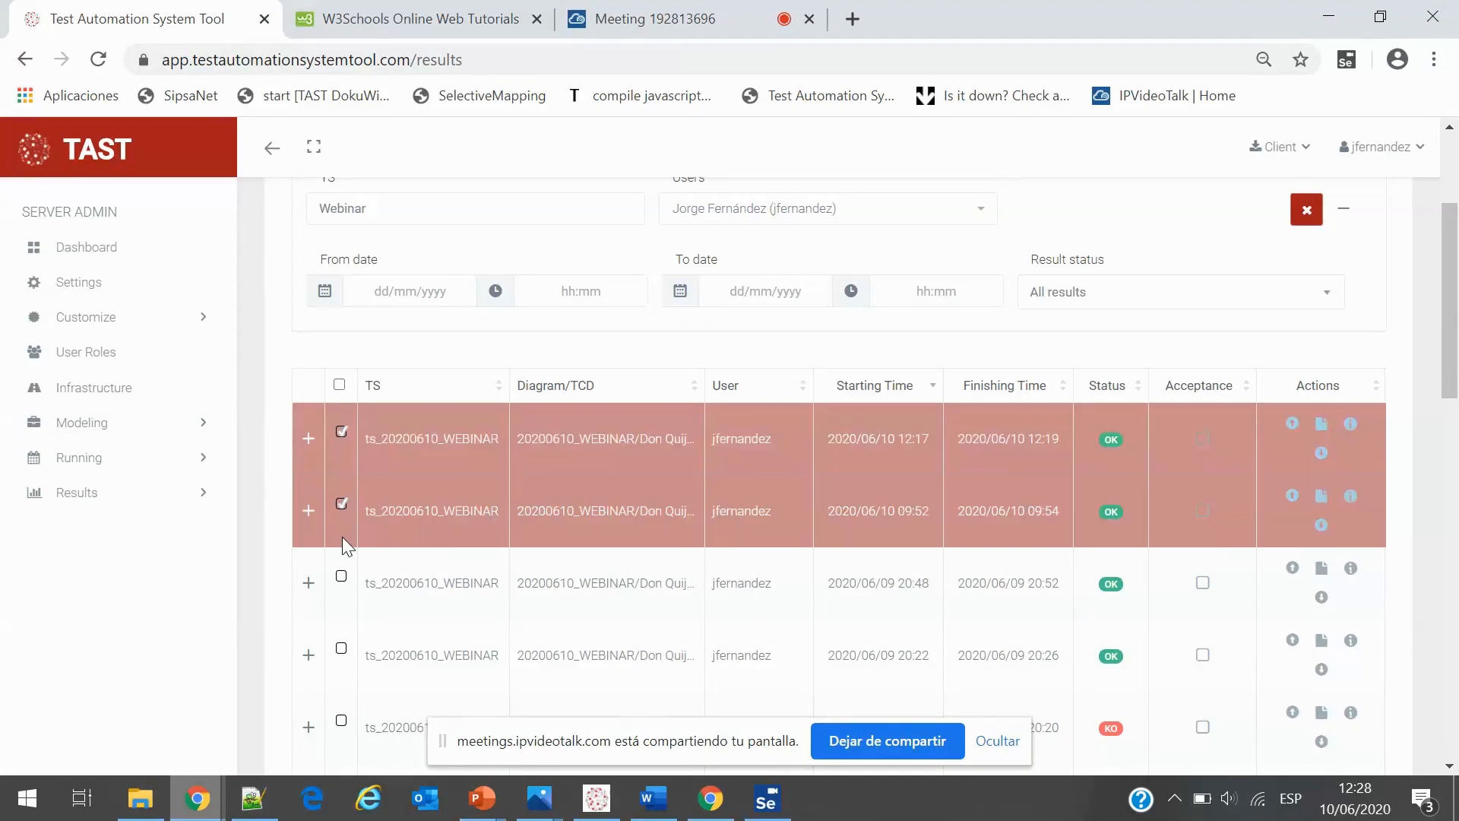
click(341, 504)
click(340, 433)
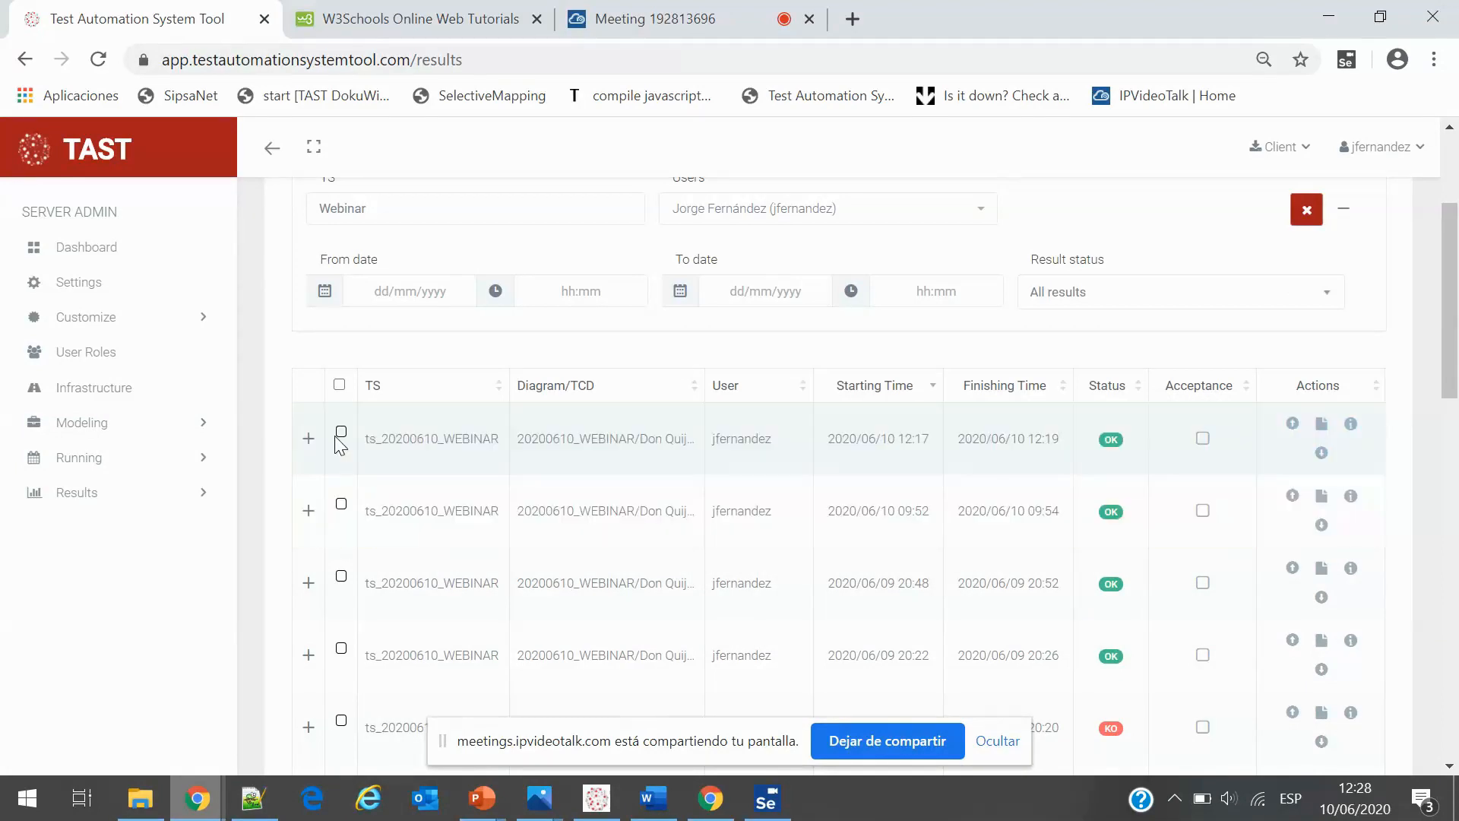
Create an acceptance for the WEBINAR result started 2020/06/10 12:17 and request its evidences document
click(1202, 439)
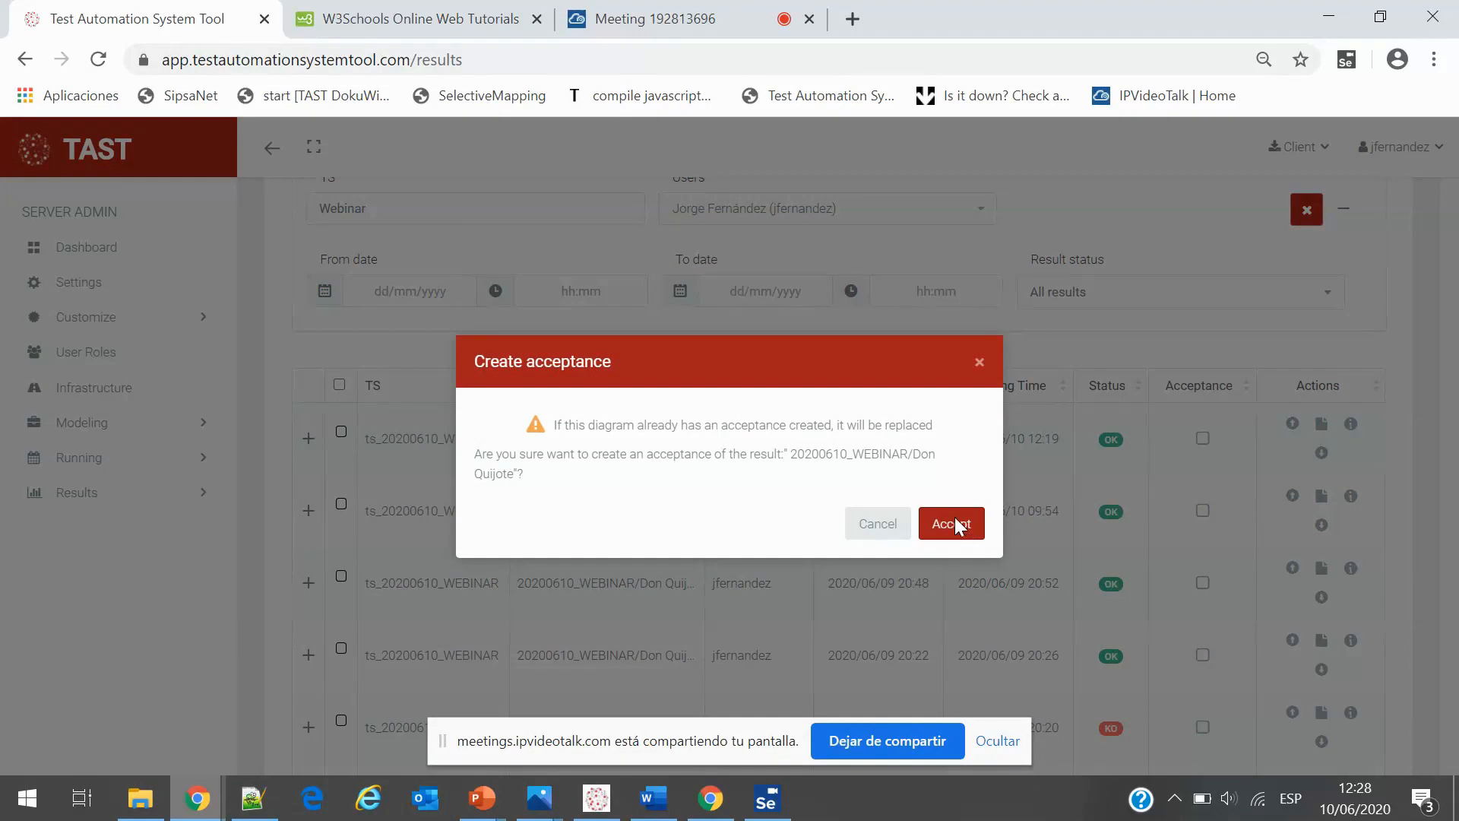
click(951, 523)
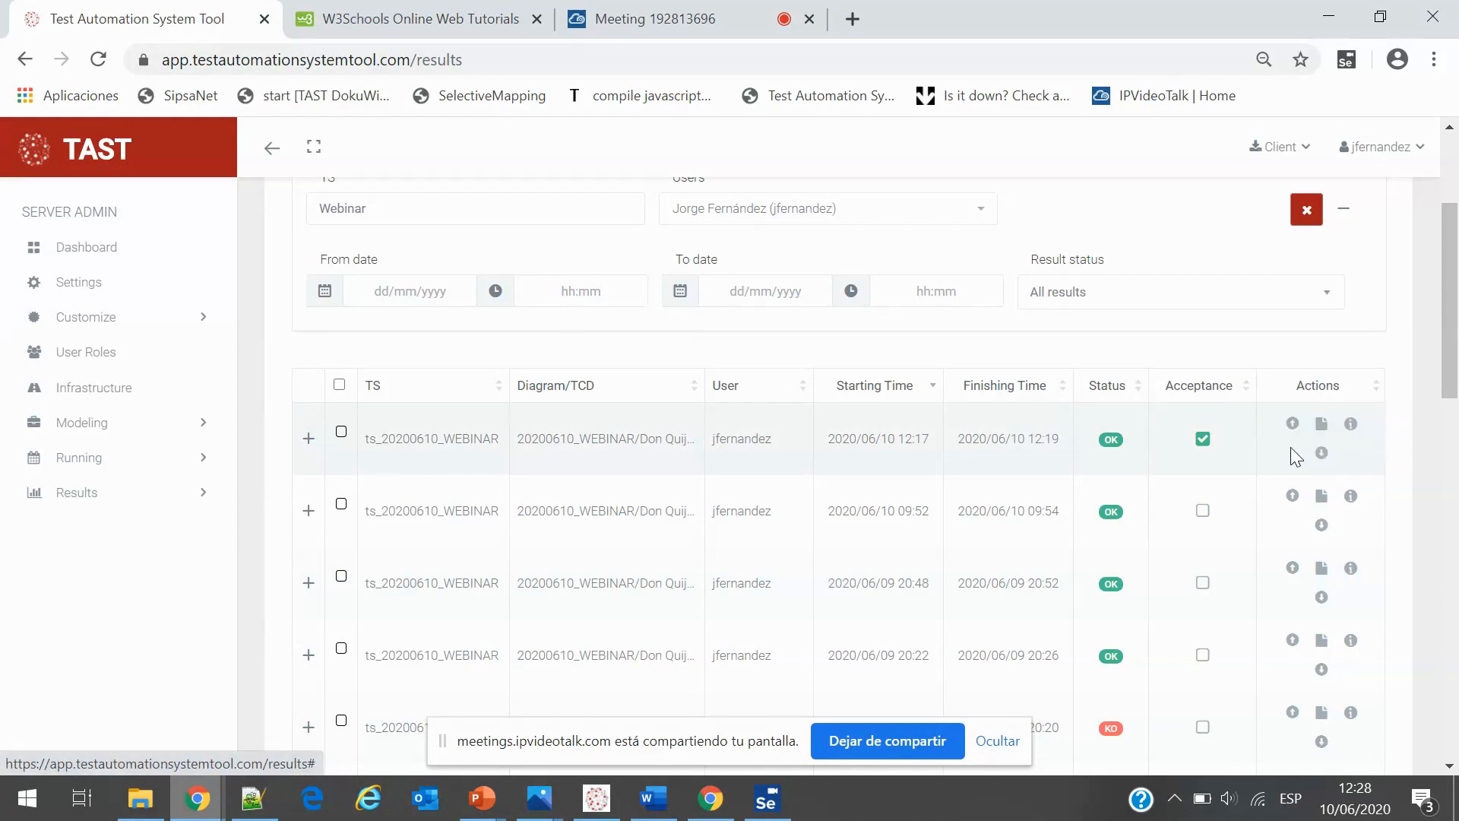
click(1324, 458)
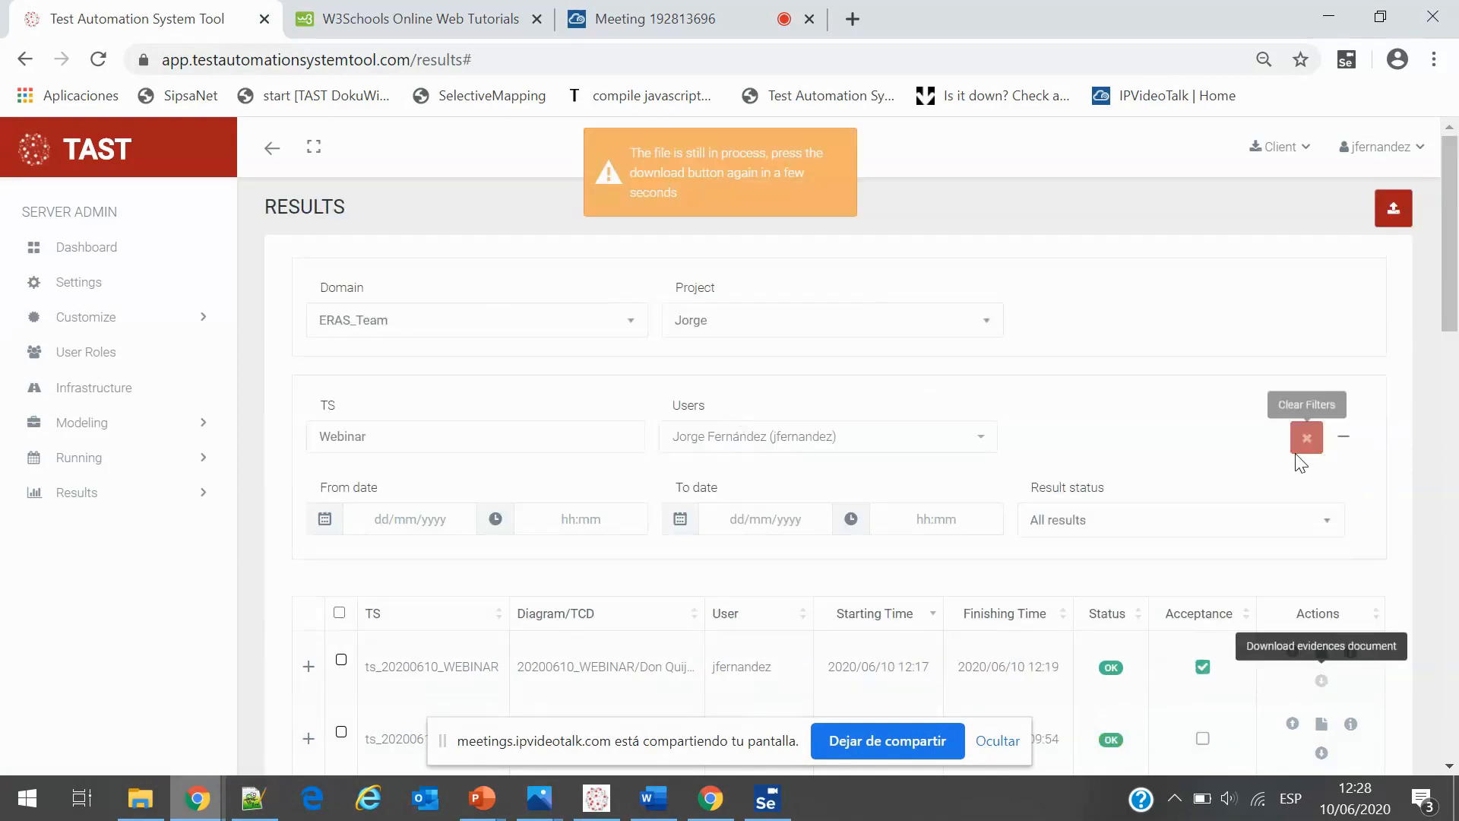
scroll(1299, 463, down, 3)
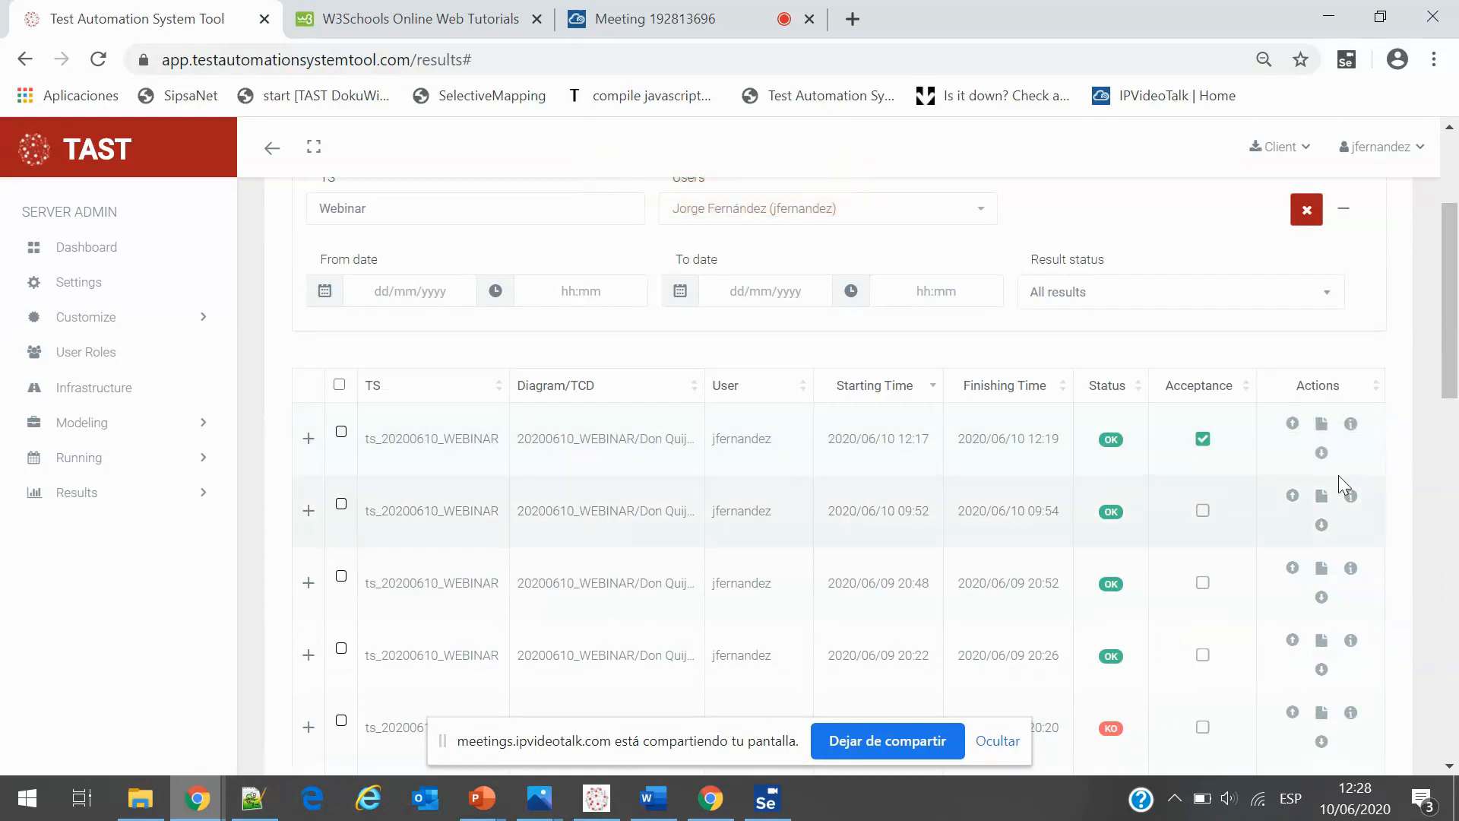
mouse_move(1349, 424)
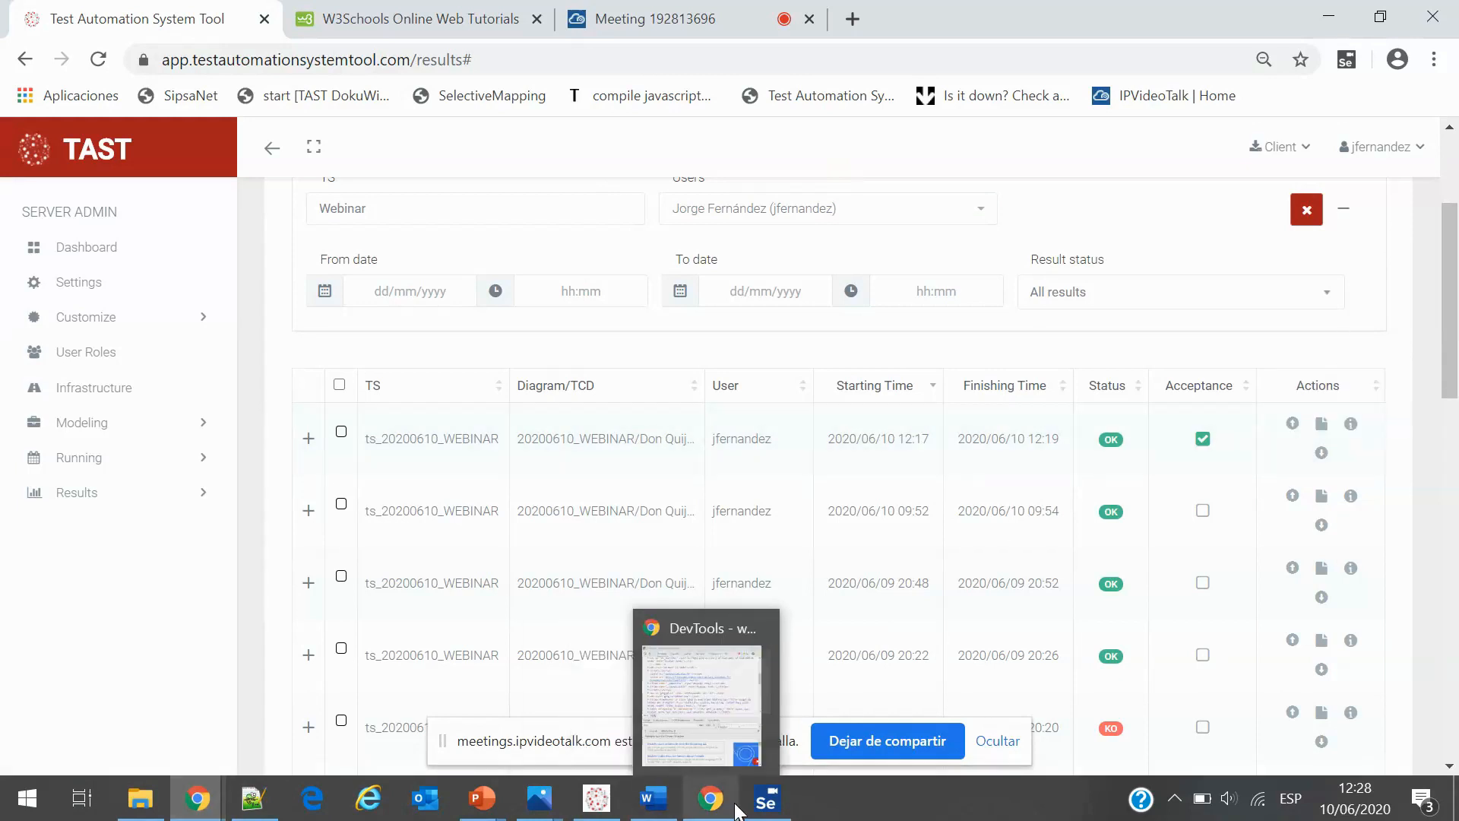
Switch to the WEBINAR results report in Word and review its summary tables and links on the first page
mouse_move(685, 796)
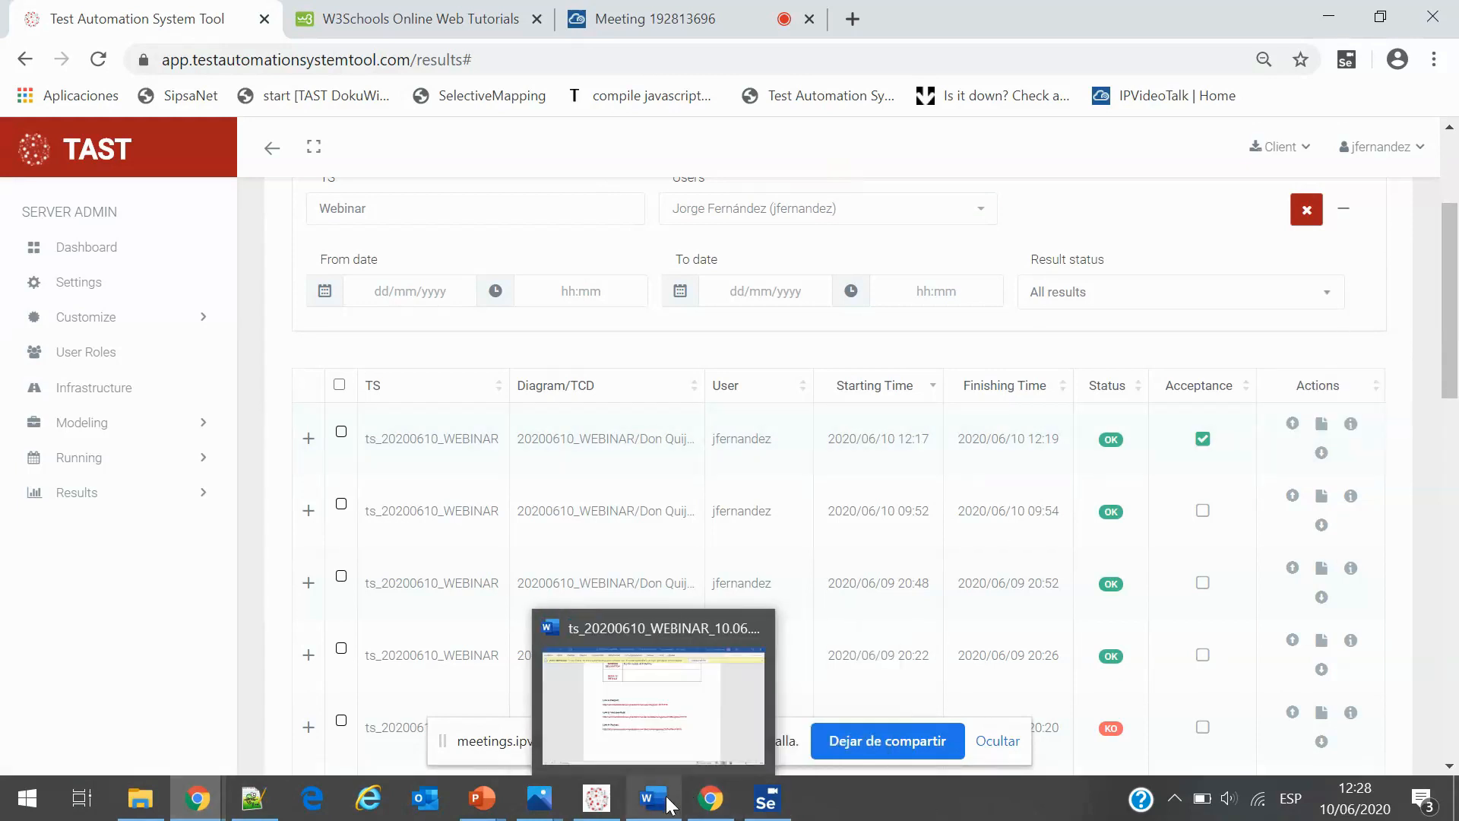
click(669, 803)
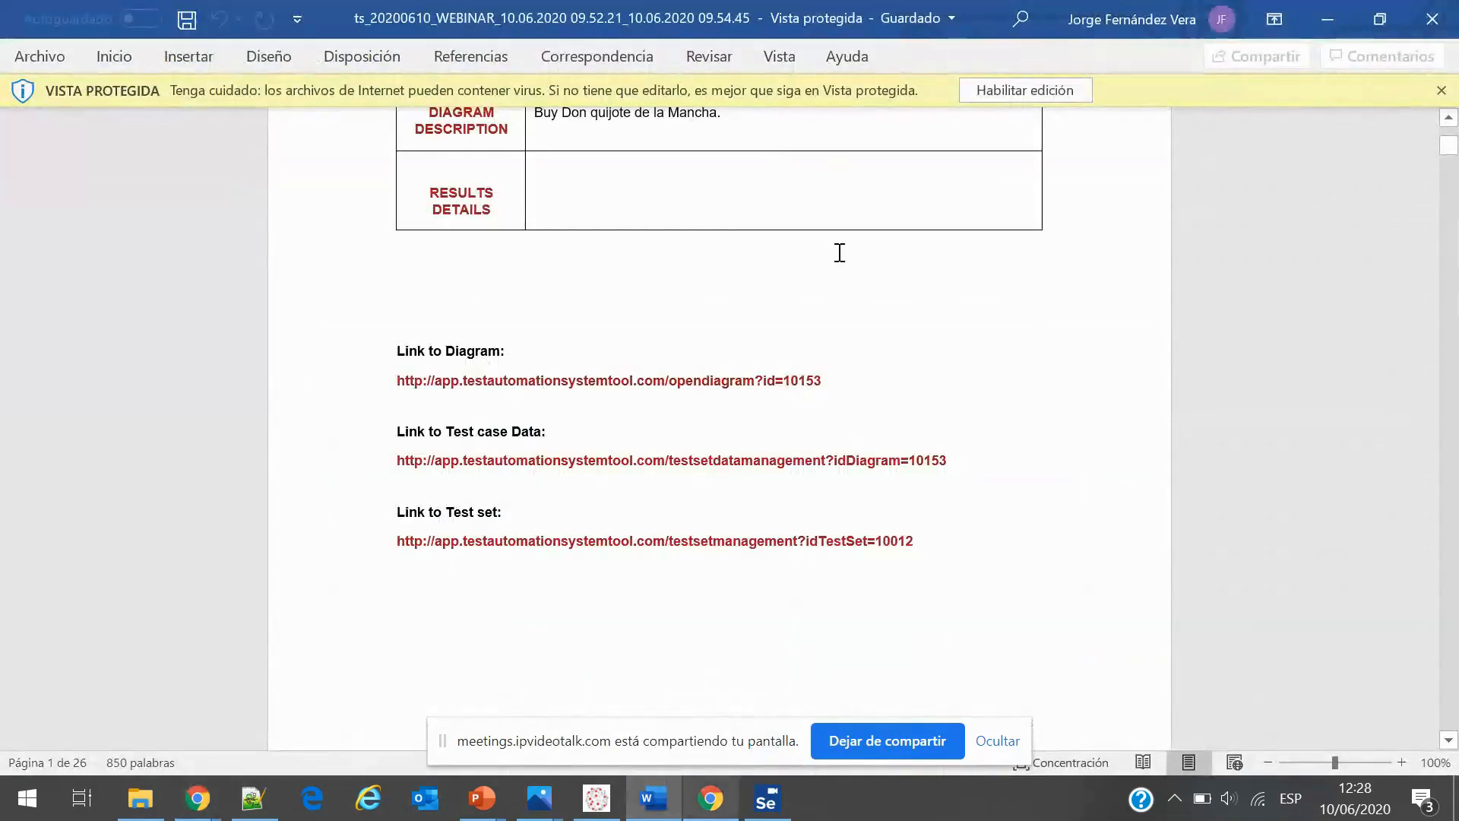
scroll(842, 280, up, 2)
scroll(1224, 417, up, 4)
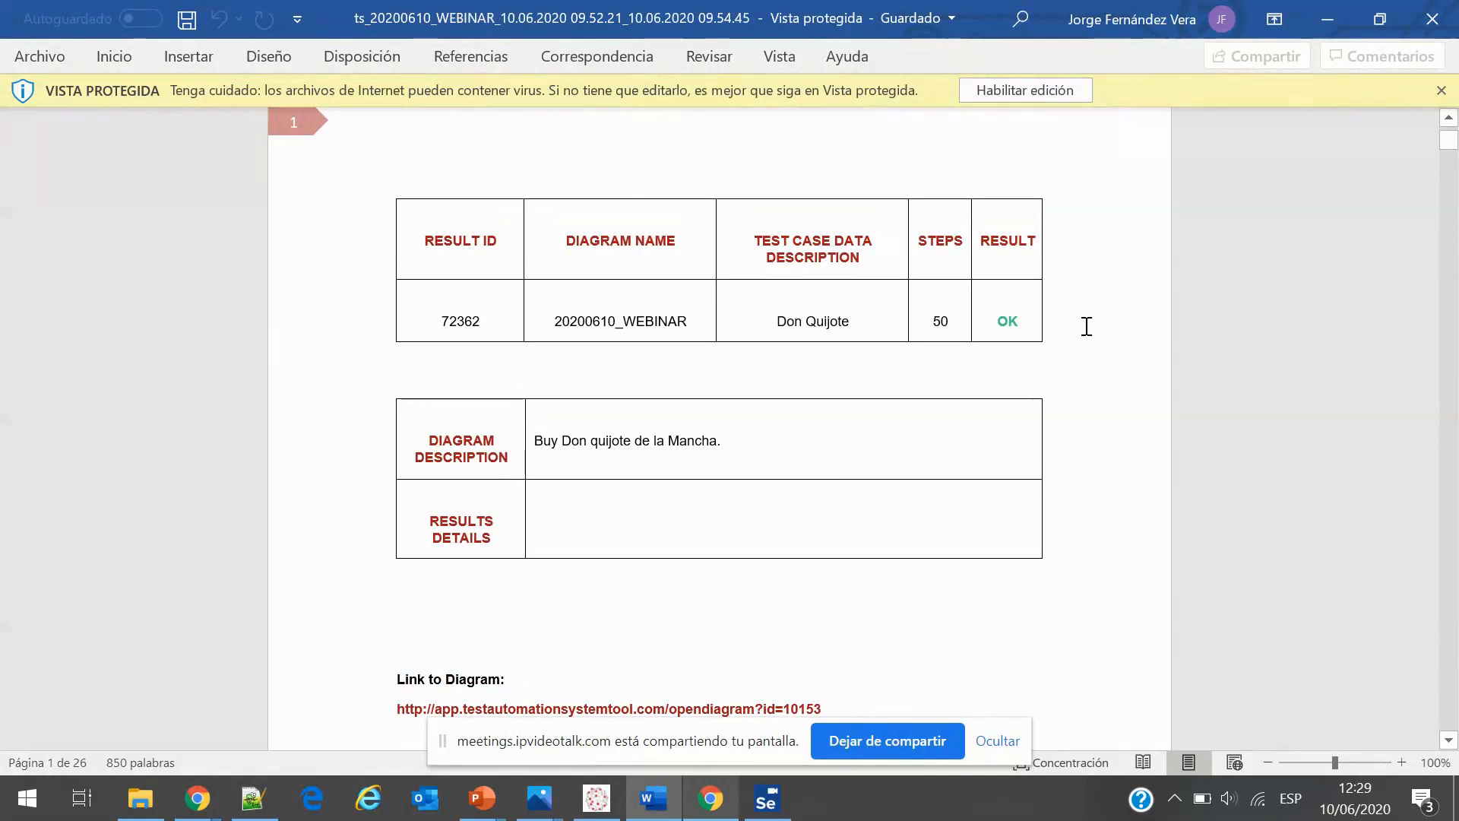
scroll(830, 368, down, 1)
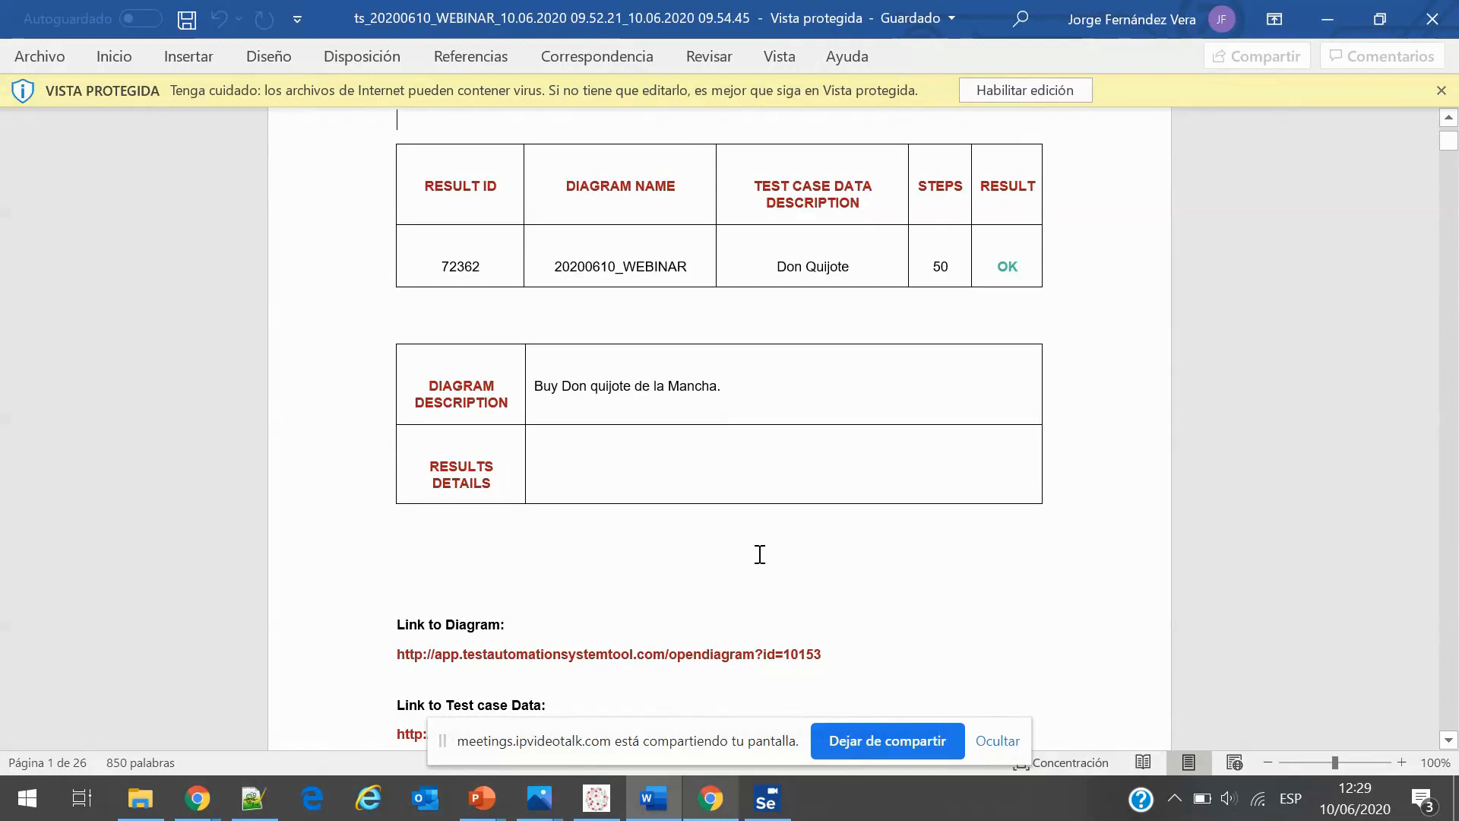
scroll(562, 357, down, 3)
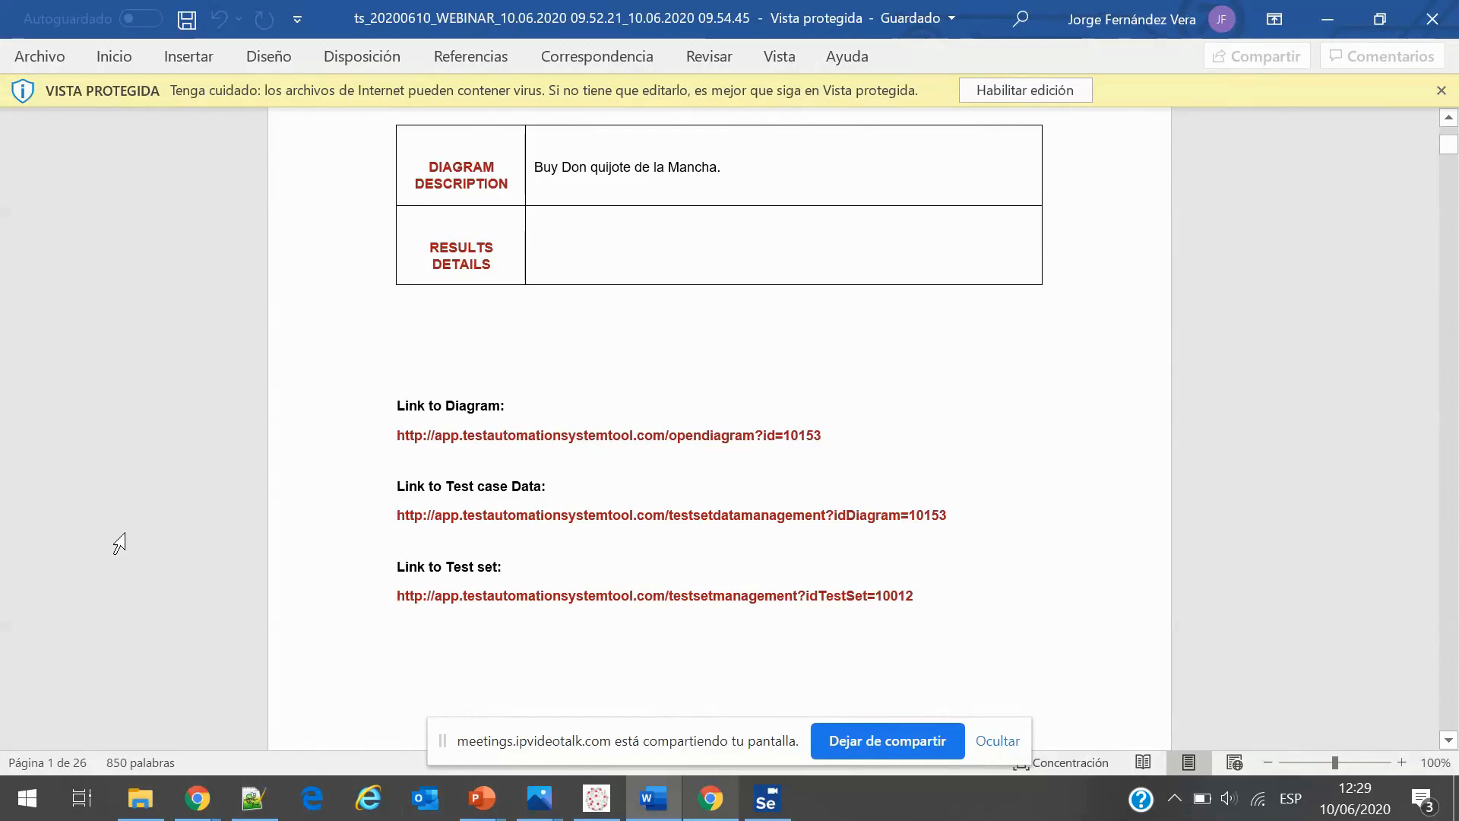
Examine the report's execution steps 0001 to 0006, including their parameters, expected and actual results, and screenshots
scroll(580, 557, down, 10)
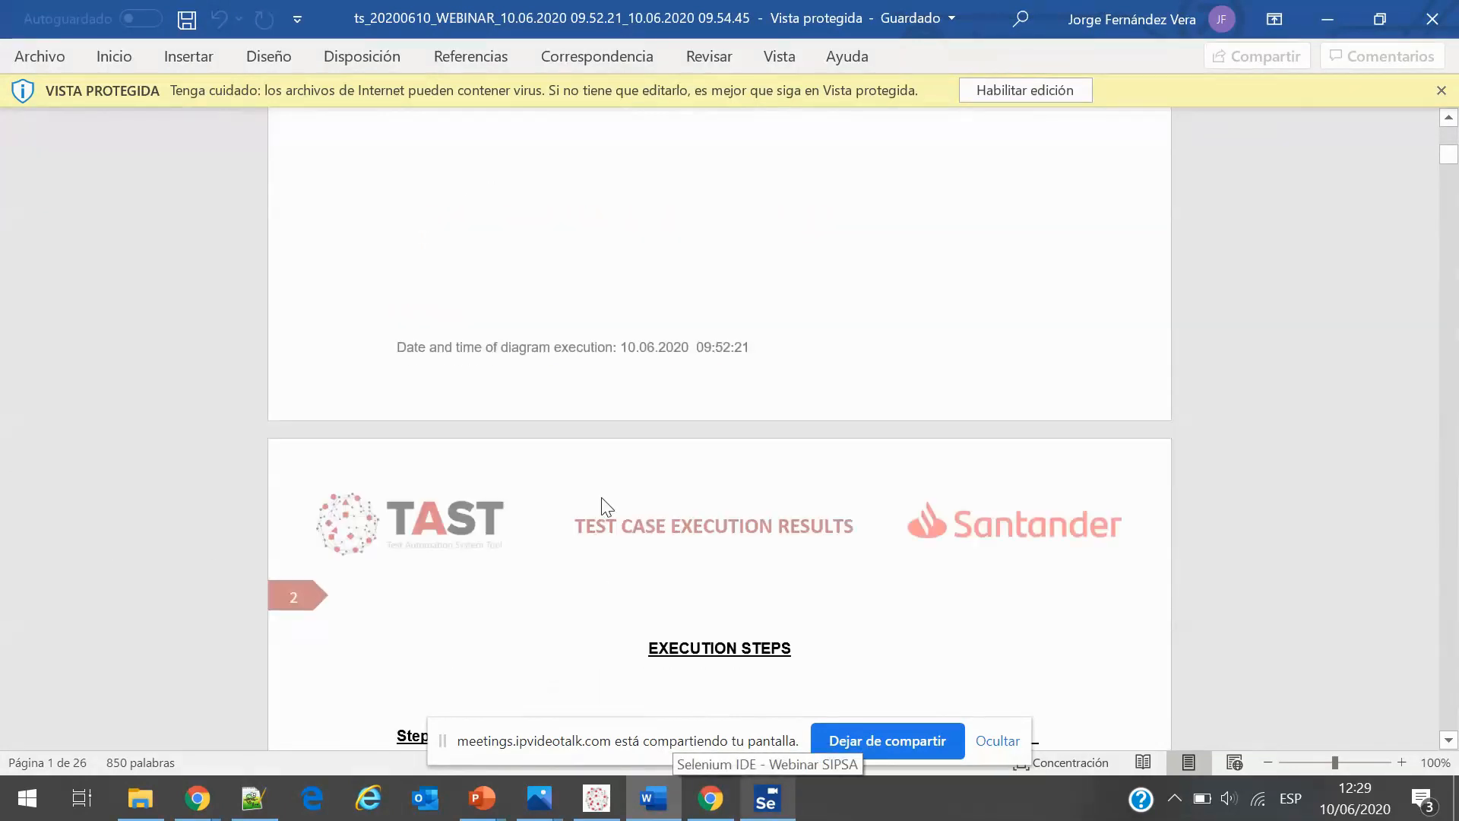
scroll(614, 413, down, 3)
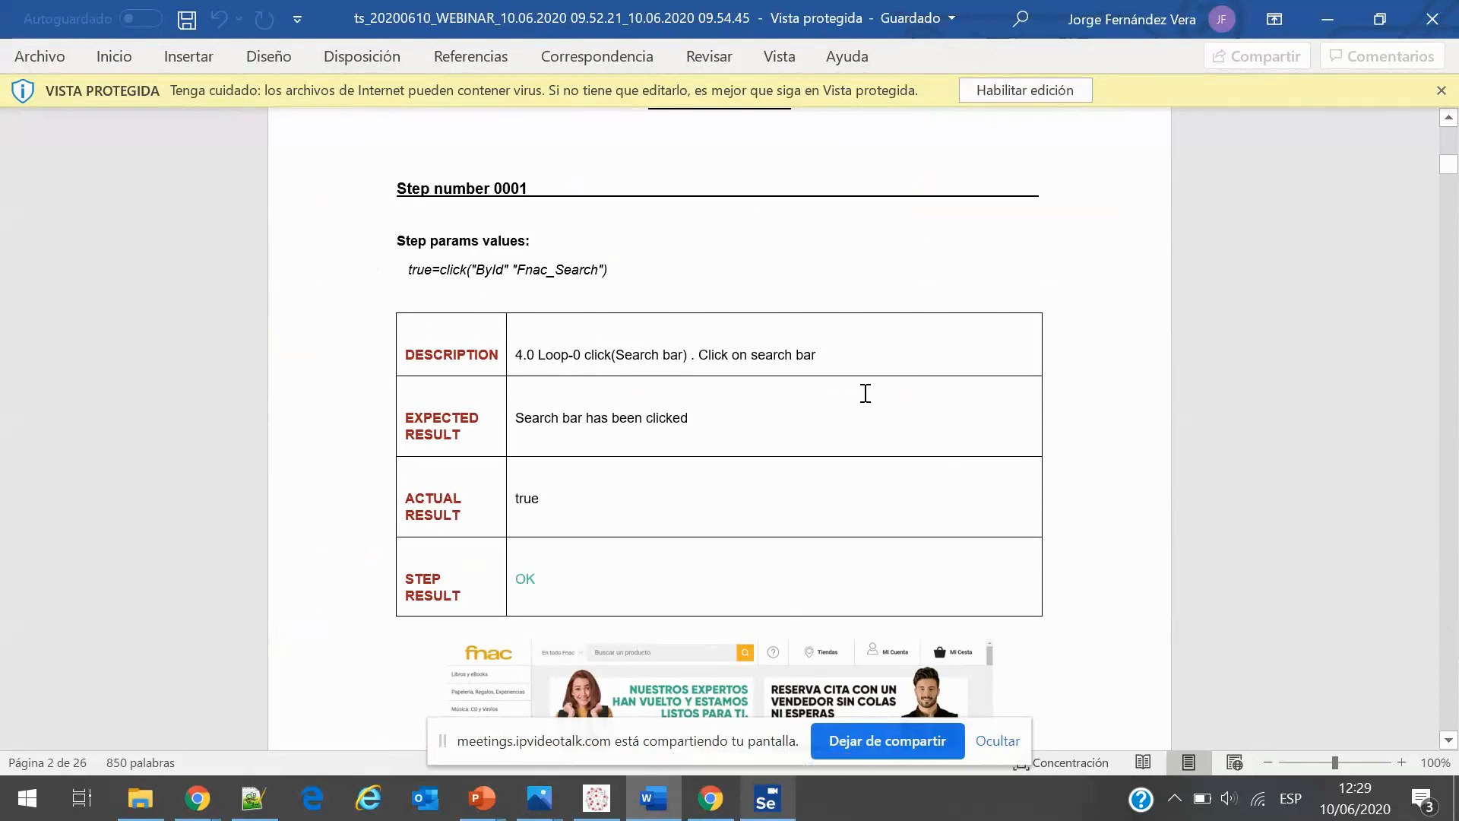
scroll(697, 394, down, 2)
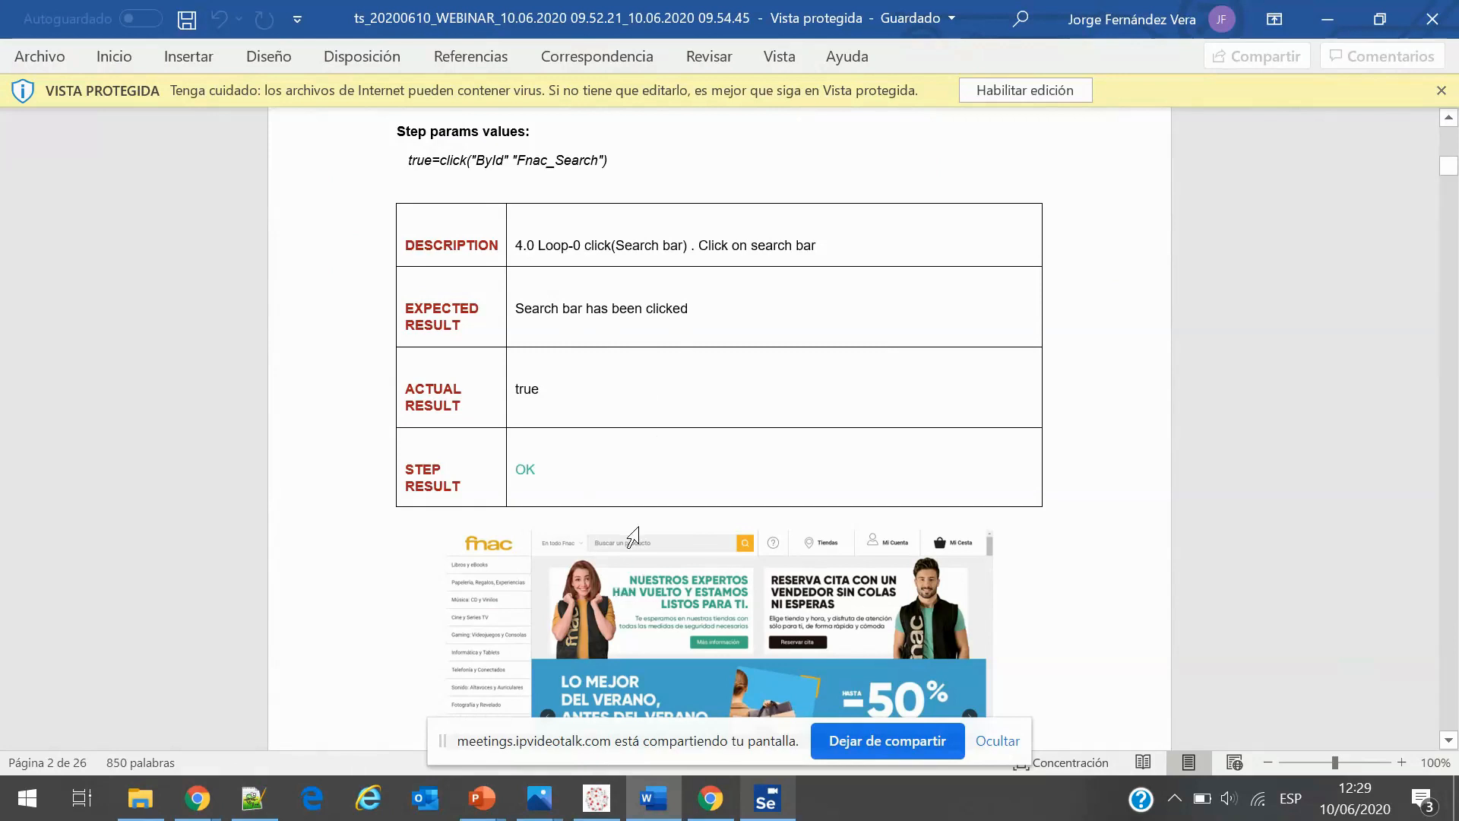
scroll(595, 477, down, 7)
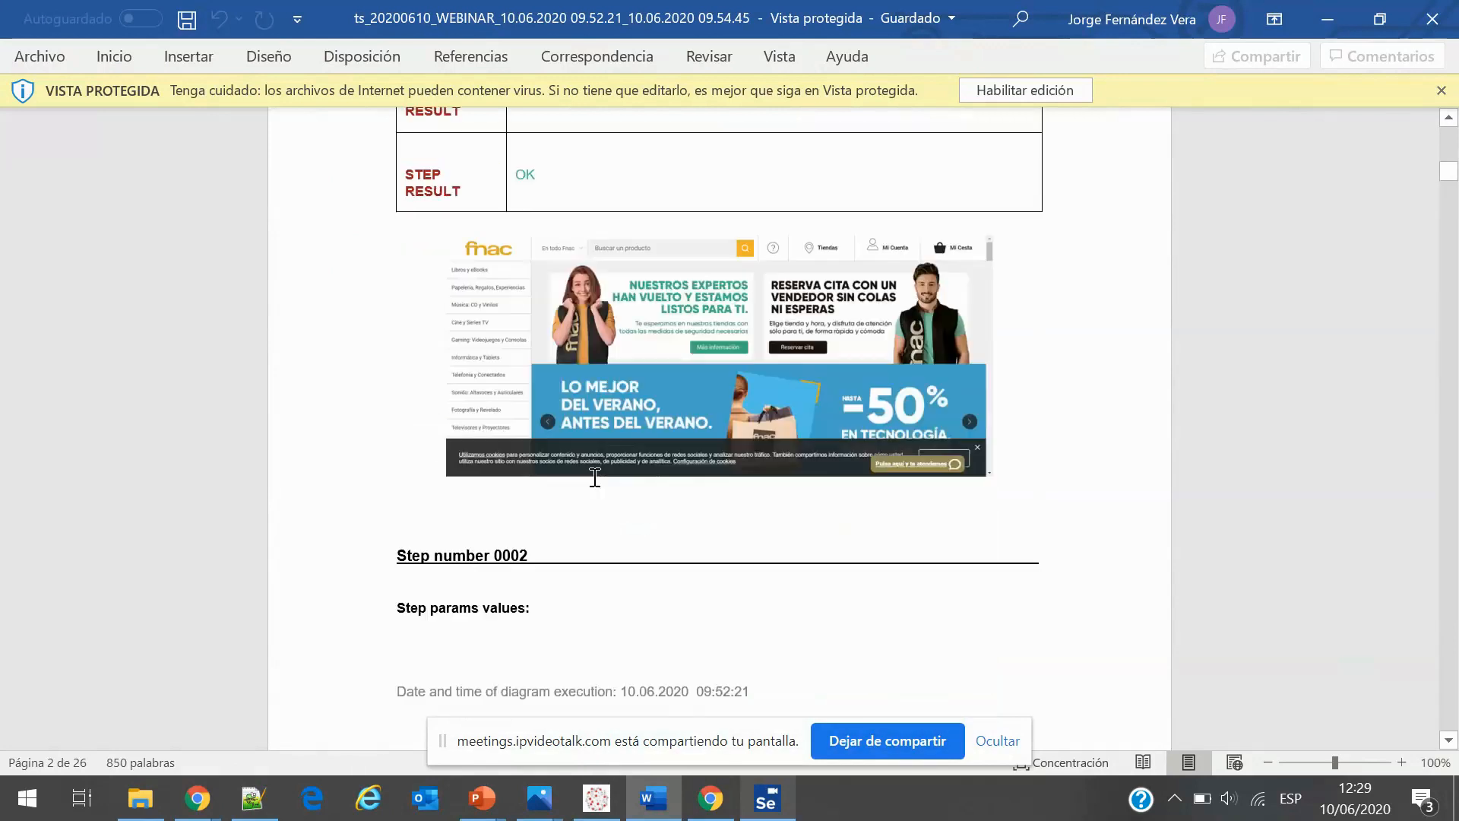
scroll(856, 269, down, 9)
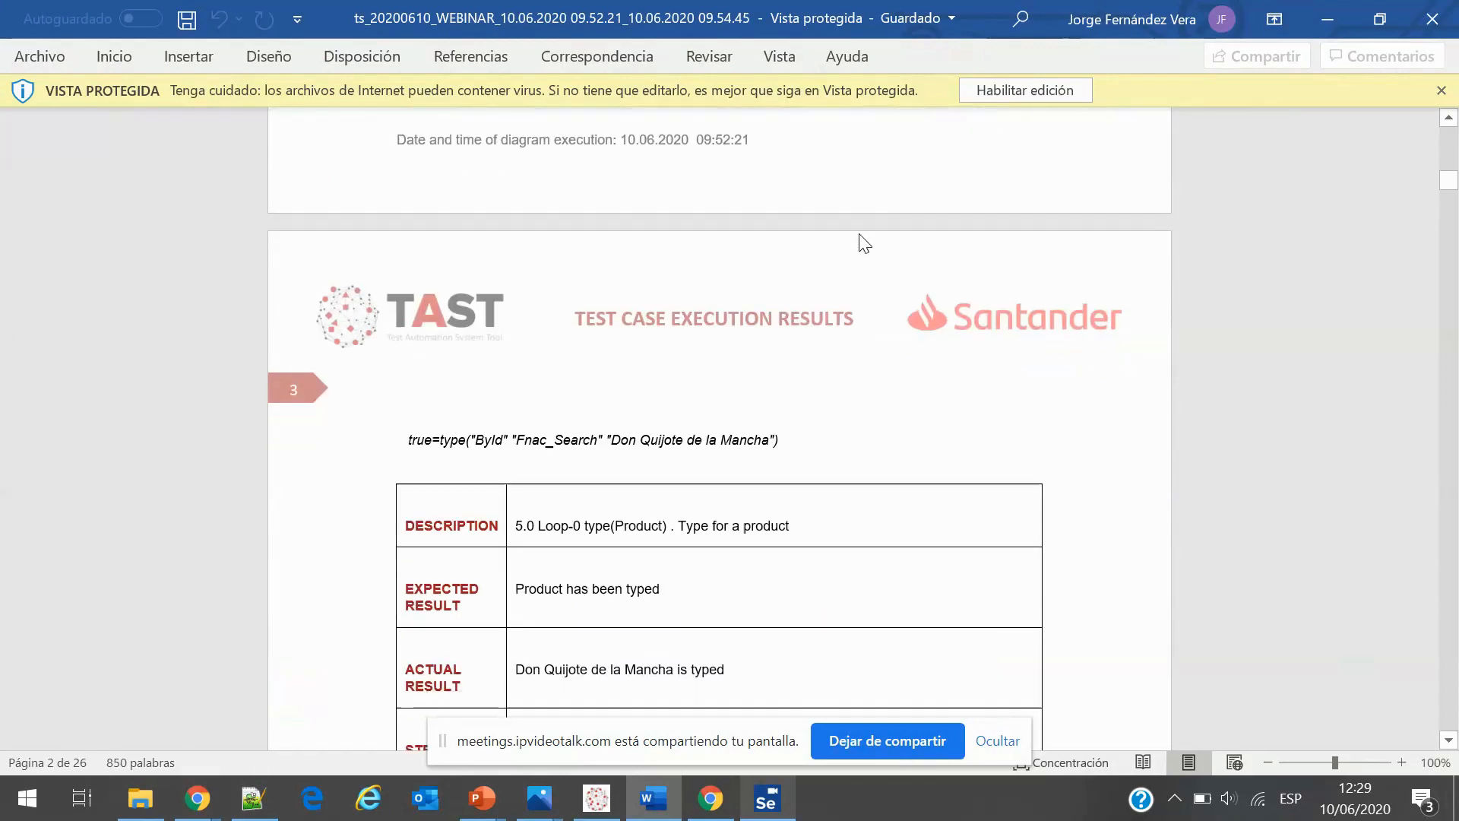
scroll(861, 234, down, 11)
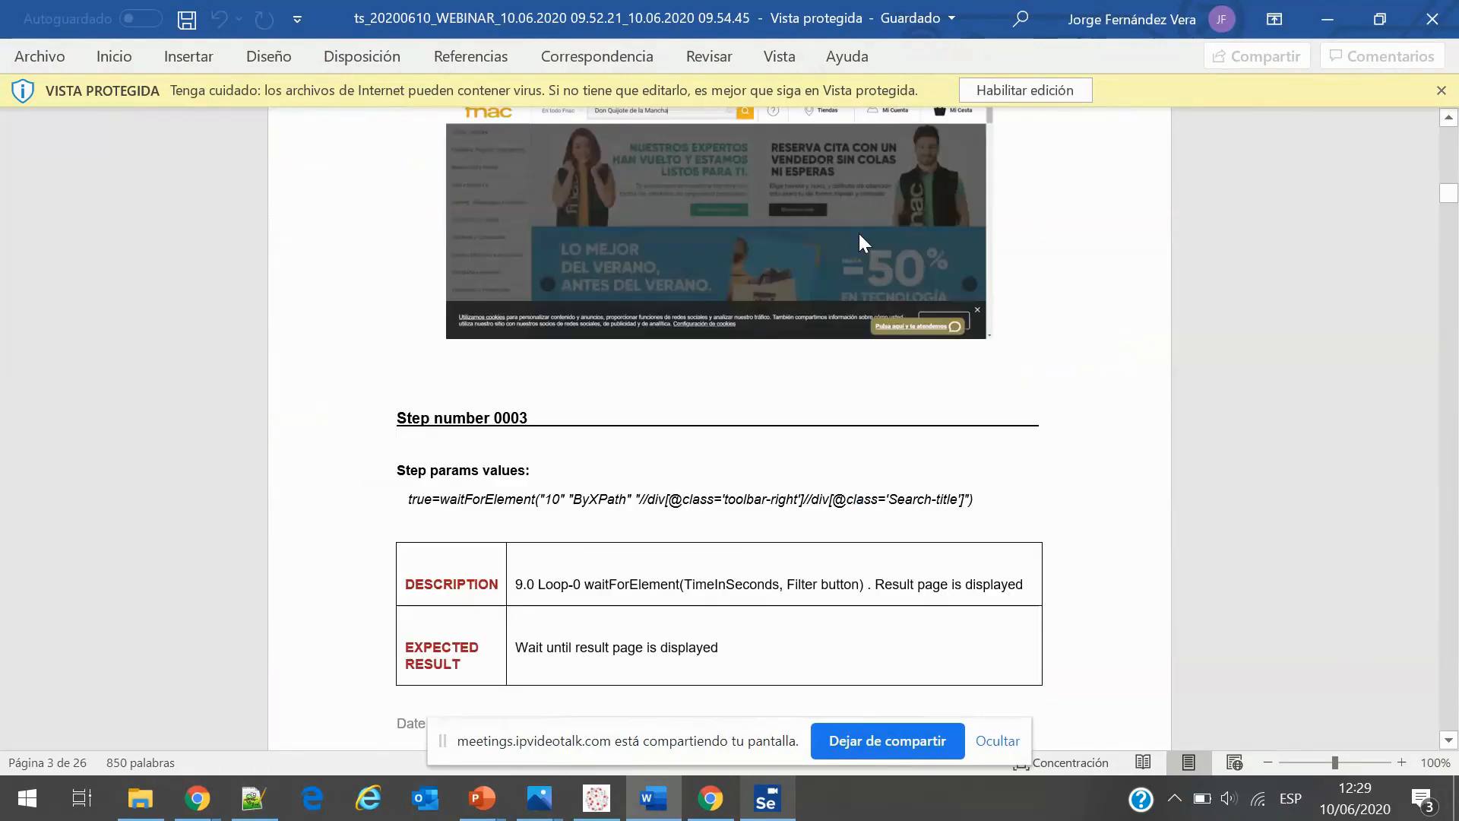
scroll(902, 278, down, 8)
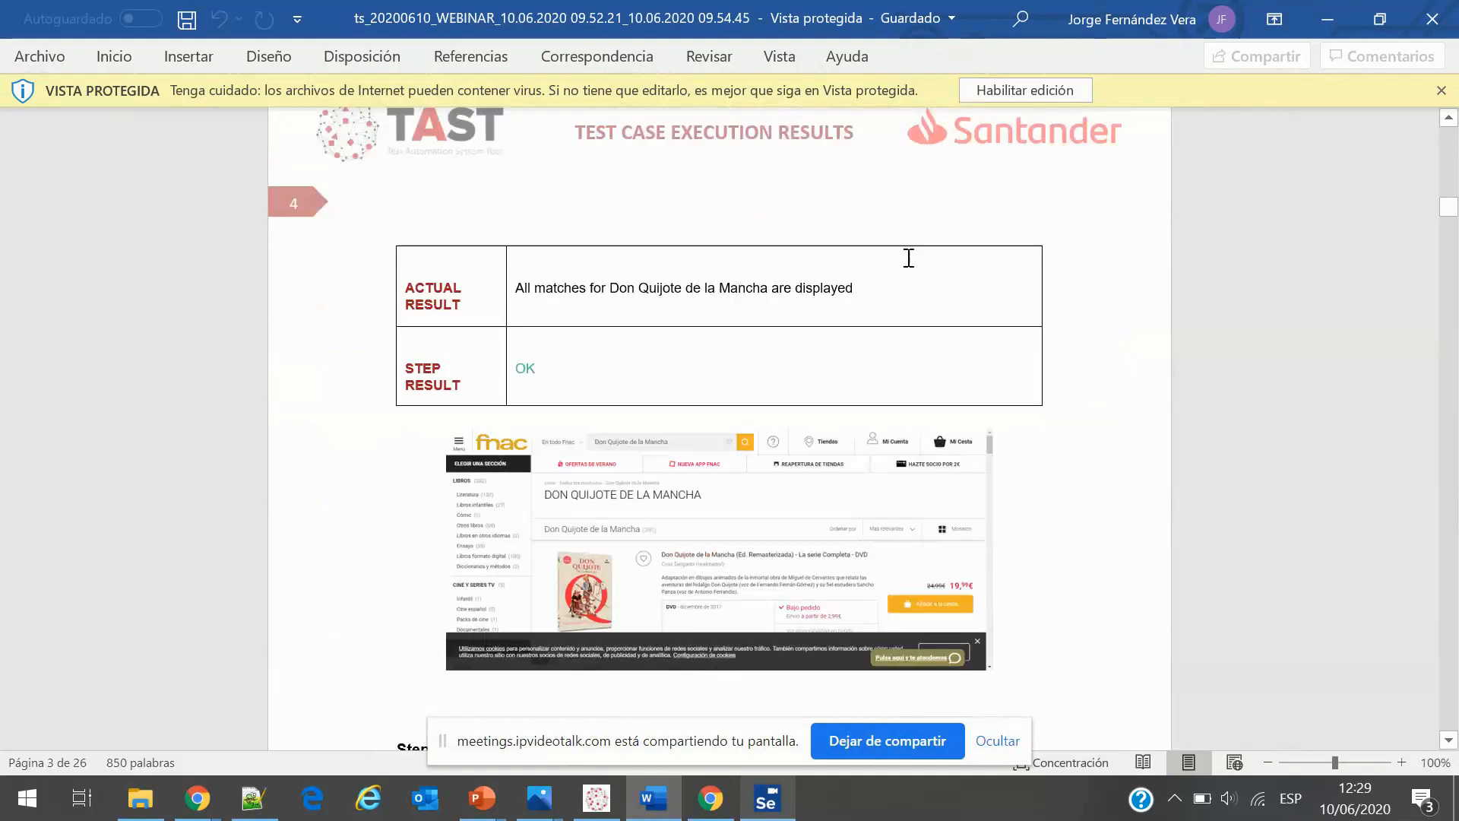
scroll(912, 258, down, 6)
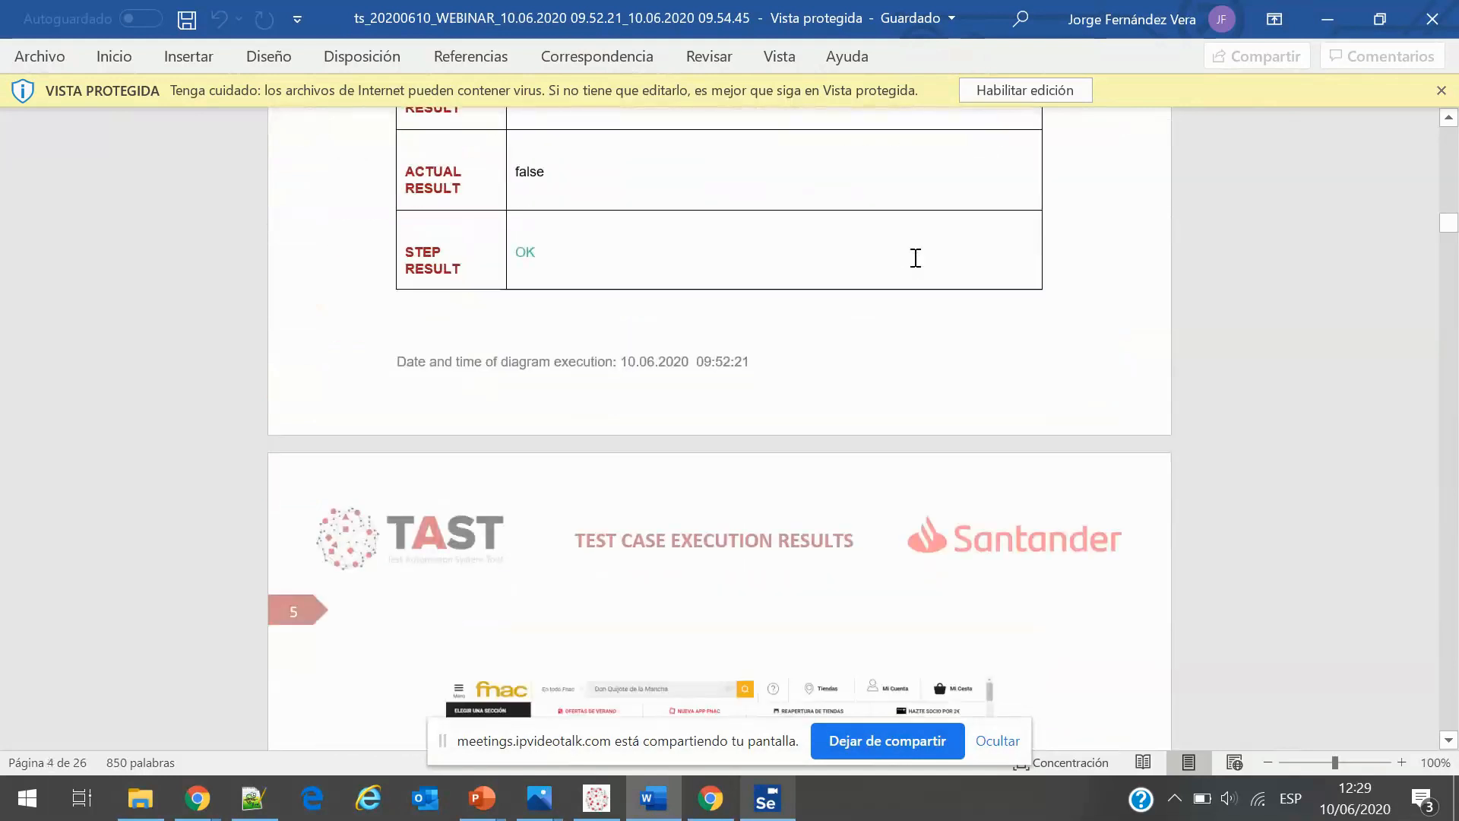
scroll(453, 281, up, 5)
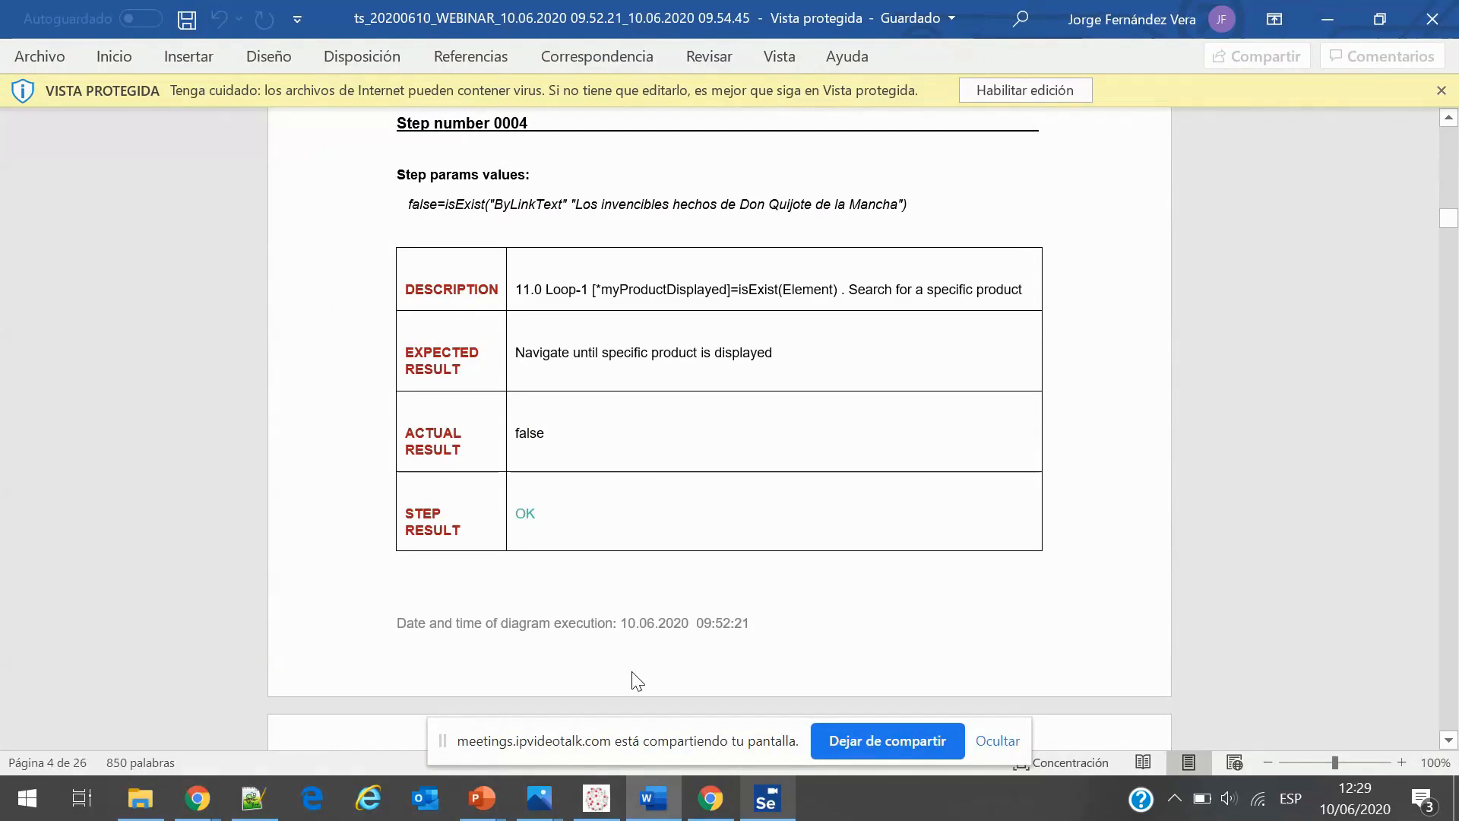
scroll(611, 382, down, 4)
scroll(609, 382, down, 15)
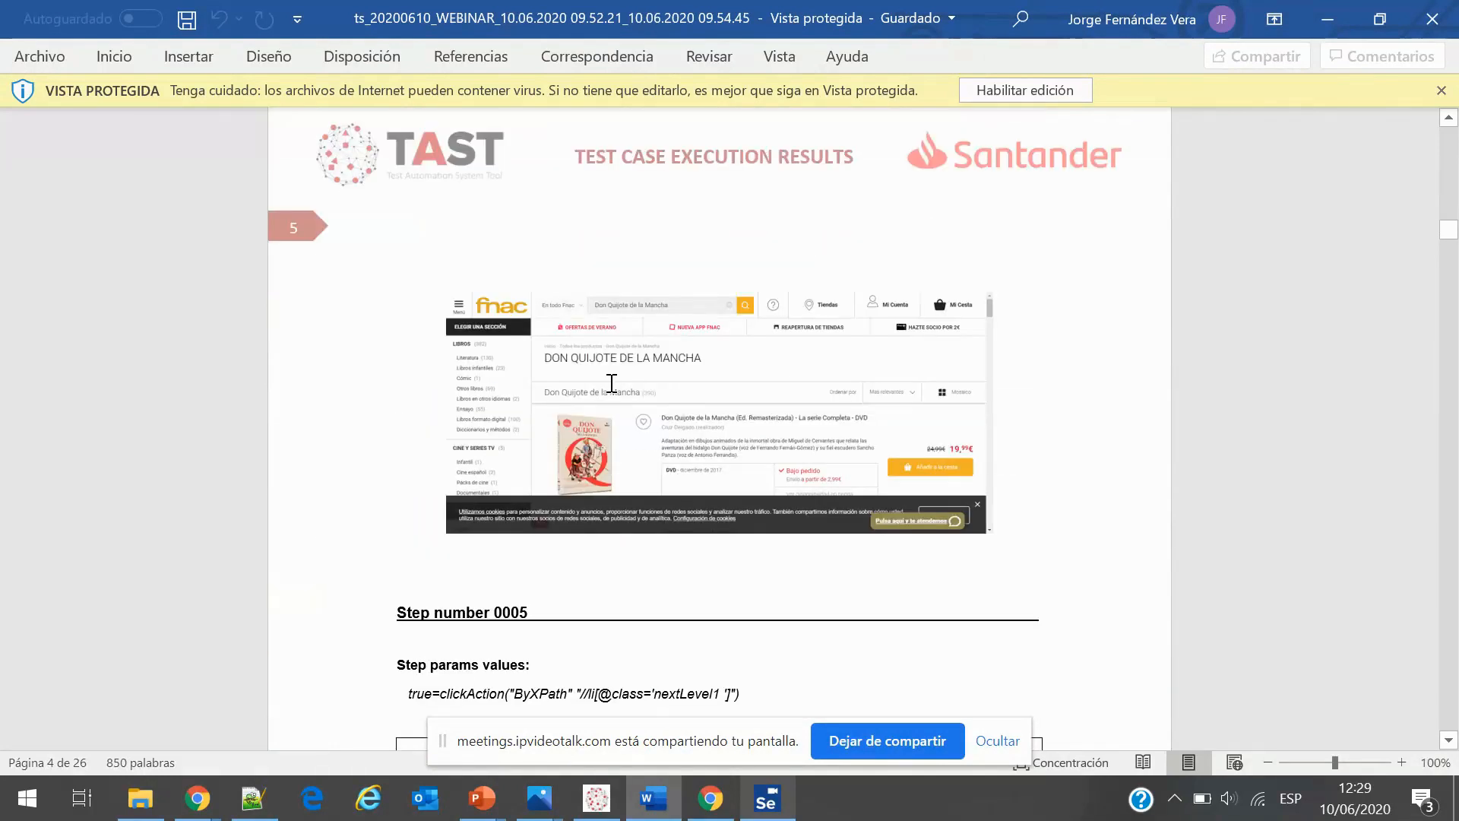
scroll(861, 345, down, 13)
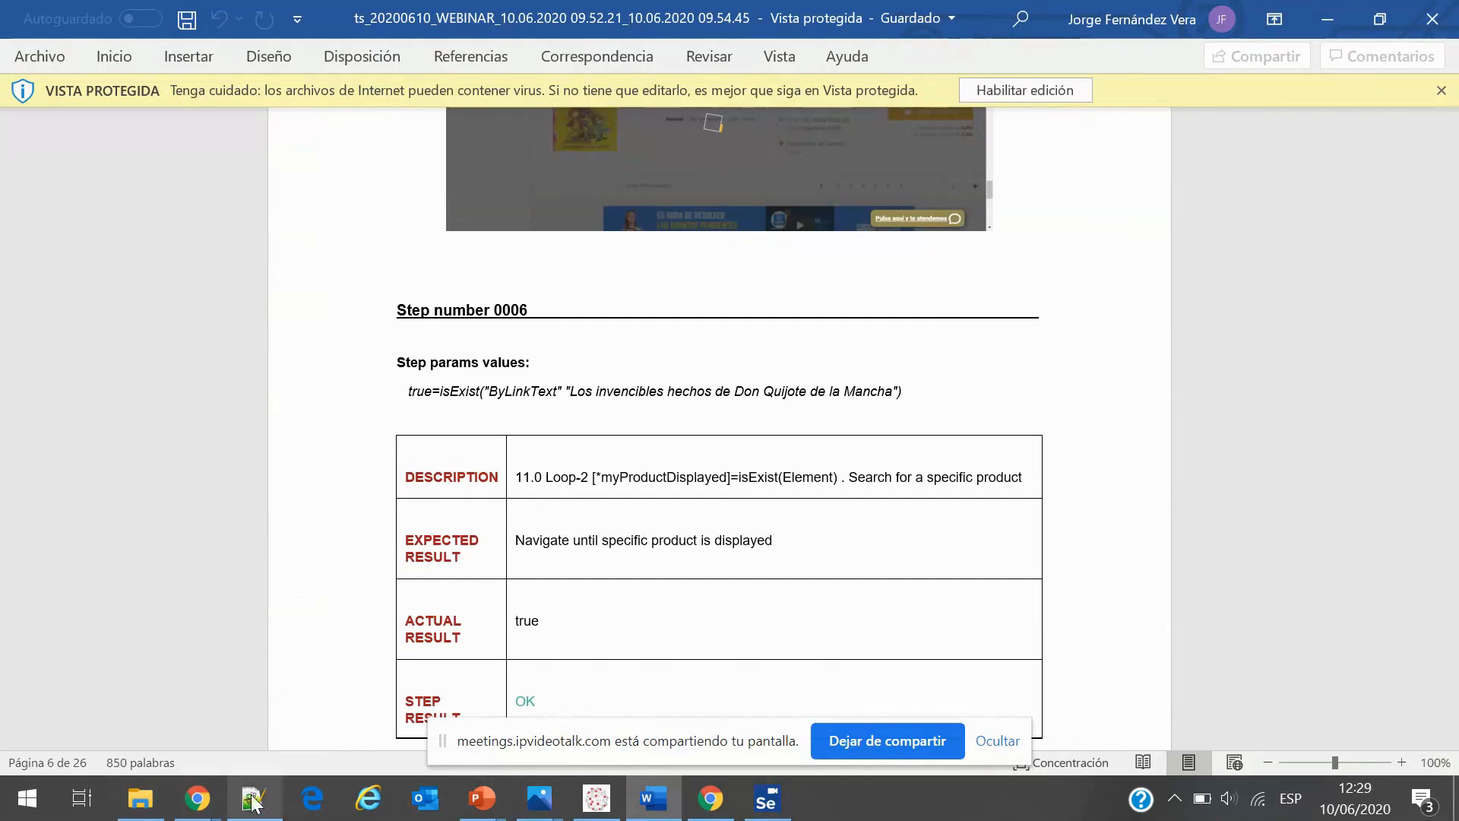
Switch back to the TAST results list and try to upload to ALM without selecting a result
mouse_move(197, 798)
click(64, 700)
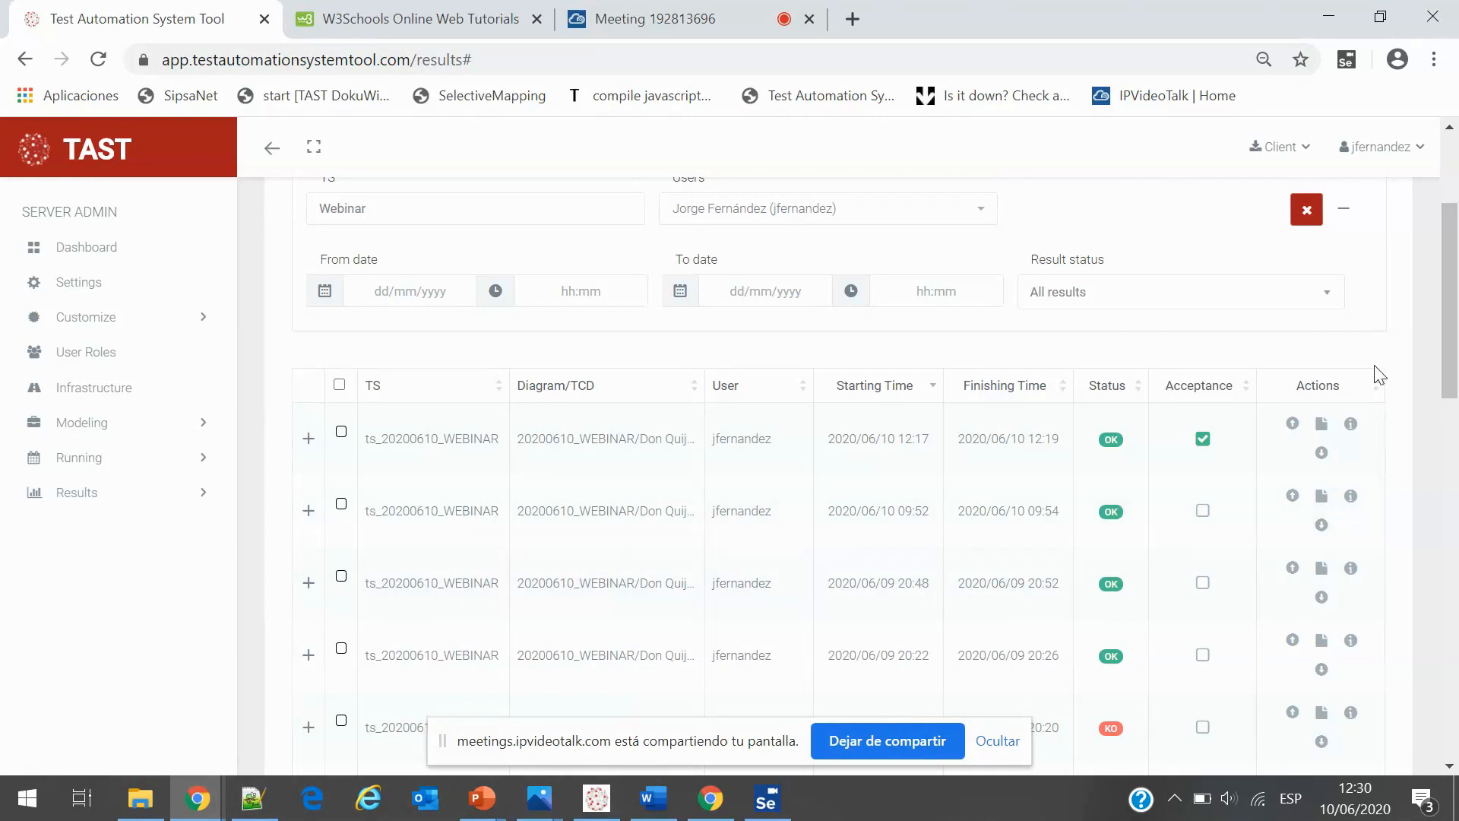
drag(1452, 375, 1453, 372)
scroll(1455, 375, up, 1)
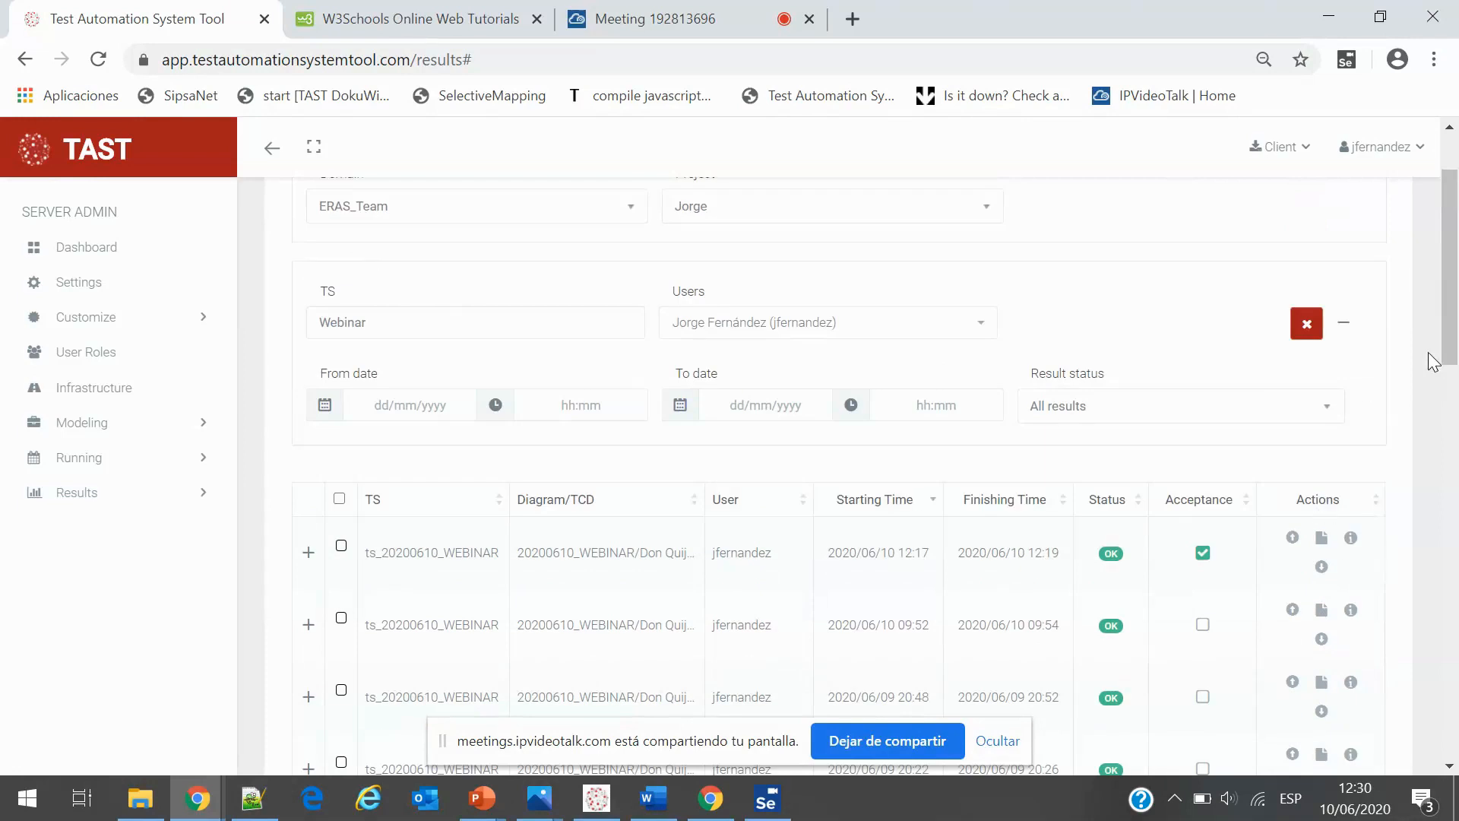
scroll(1438, 359, up, 1)
click(1391, 207)
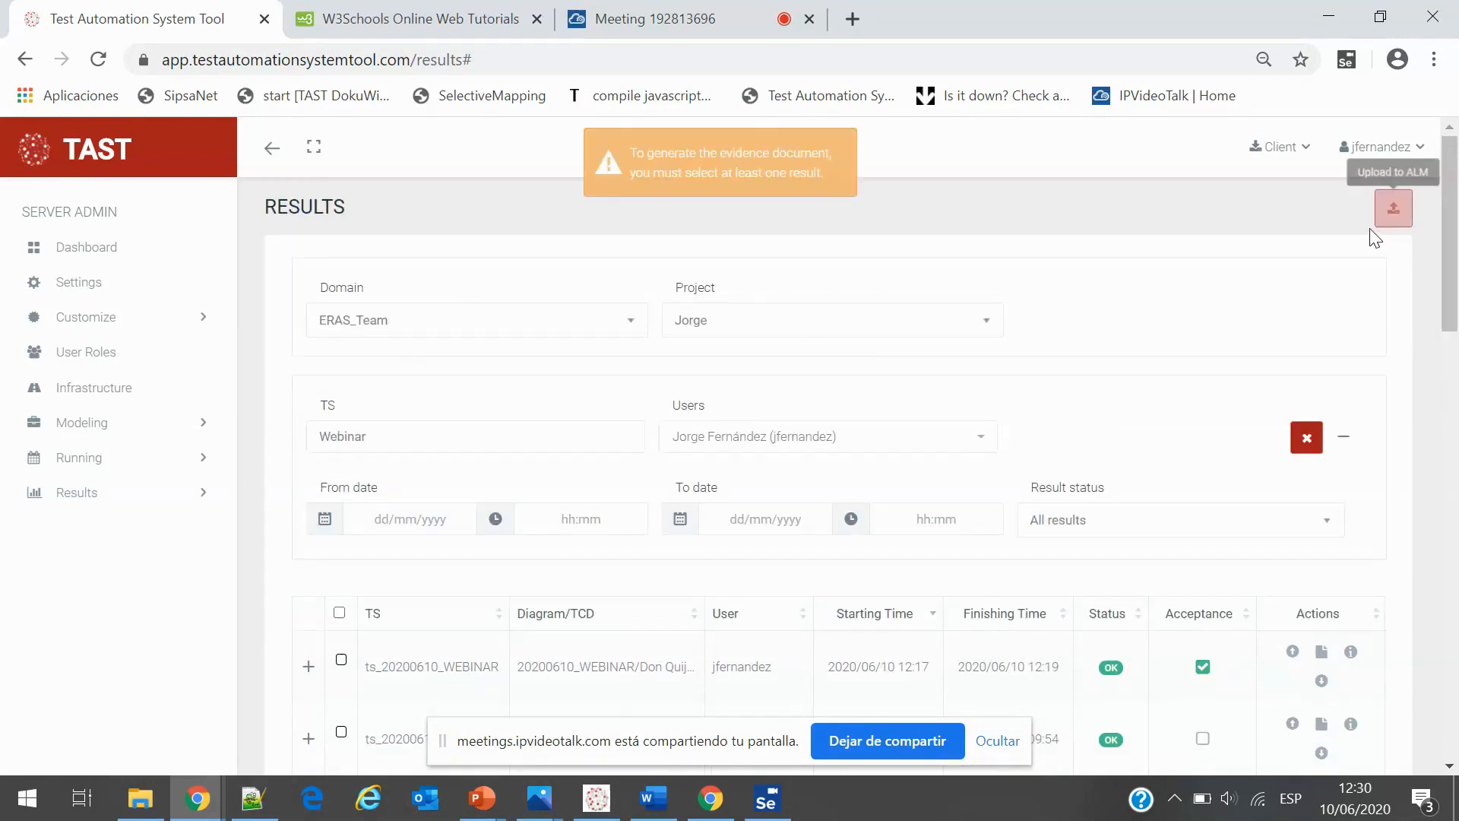
Select the WEBINAR result started 2020/06/10 12:17 and open the form for uploading results to ALM
scroll(1235, 373, down, 2)
click(840, 407)
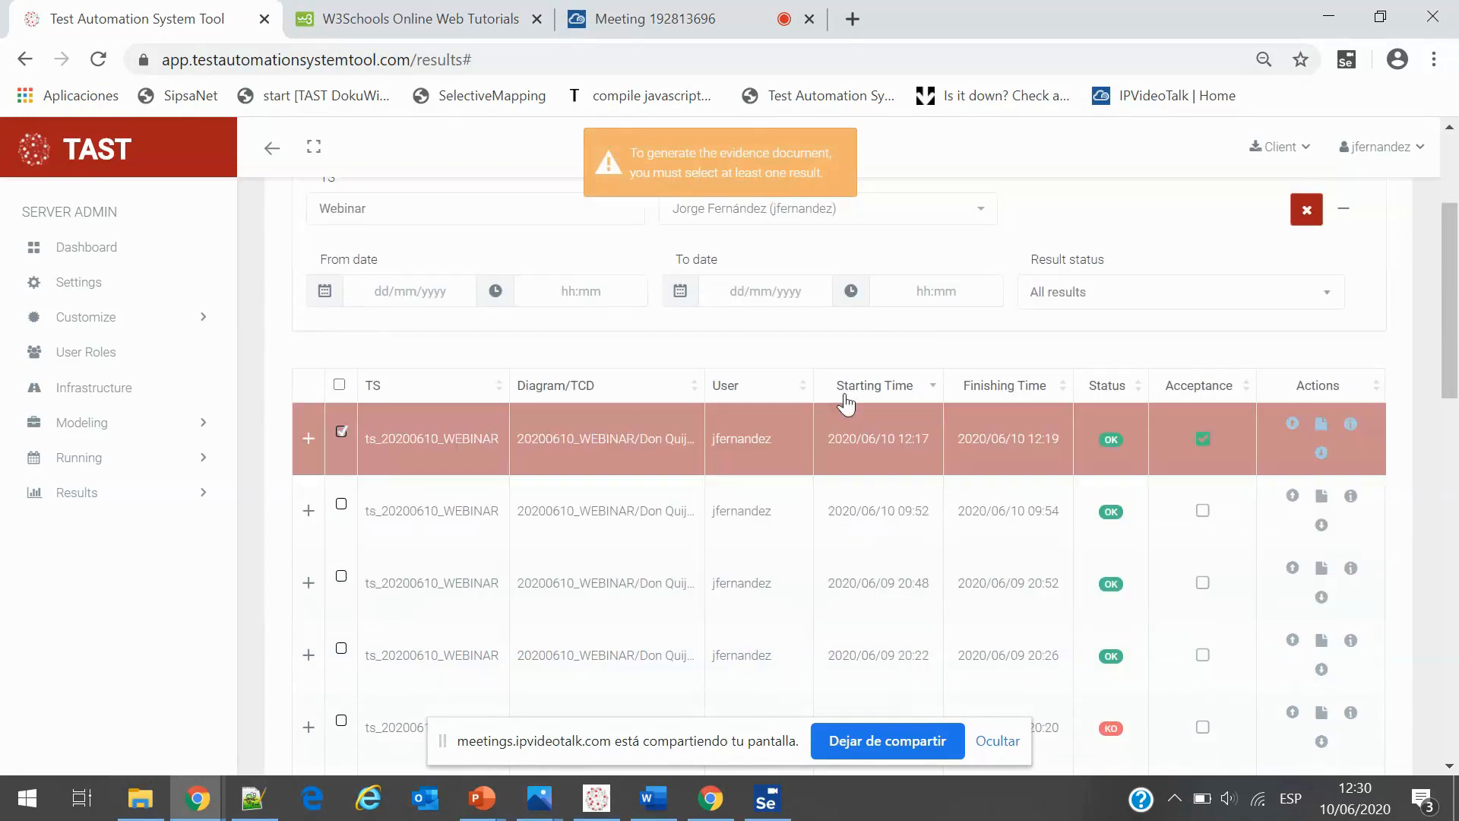
scroll(1364, 365, up, 2)
click(1393, 212)
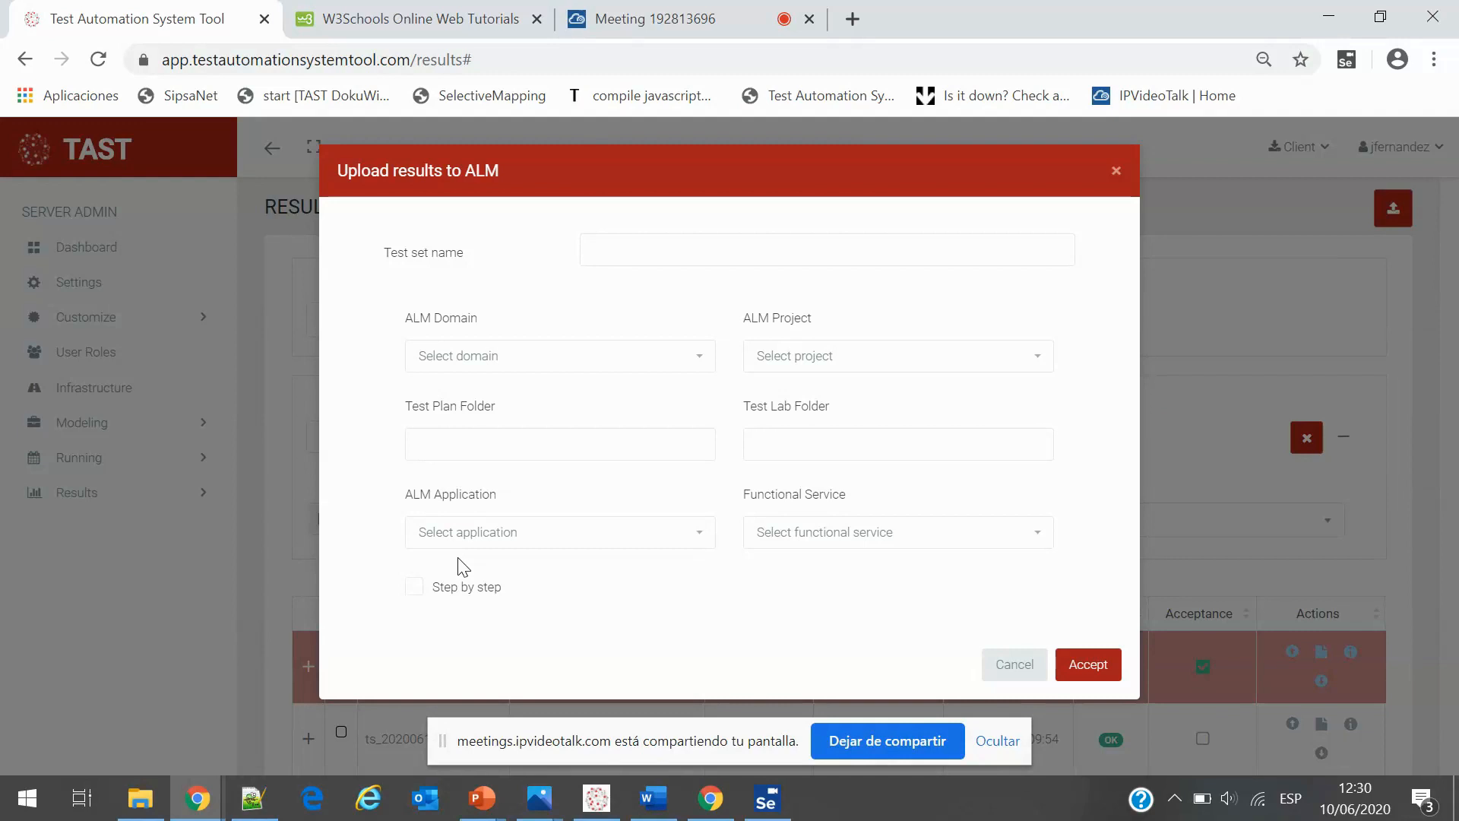
Switch from TAST to another open window
key(alt+Tab)
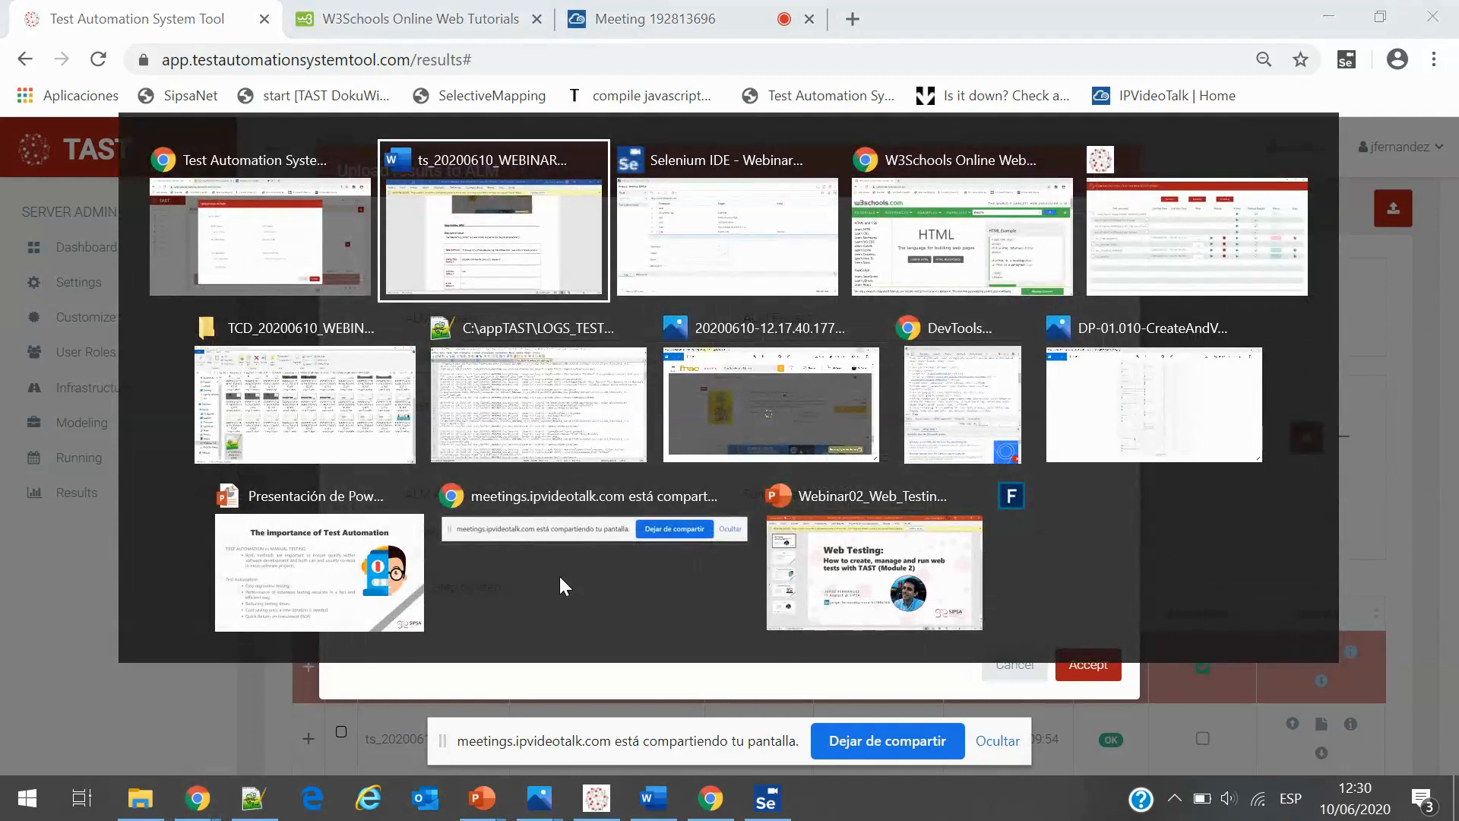